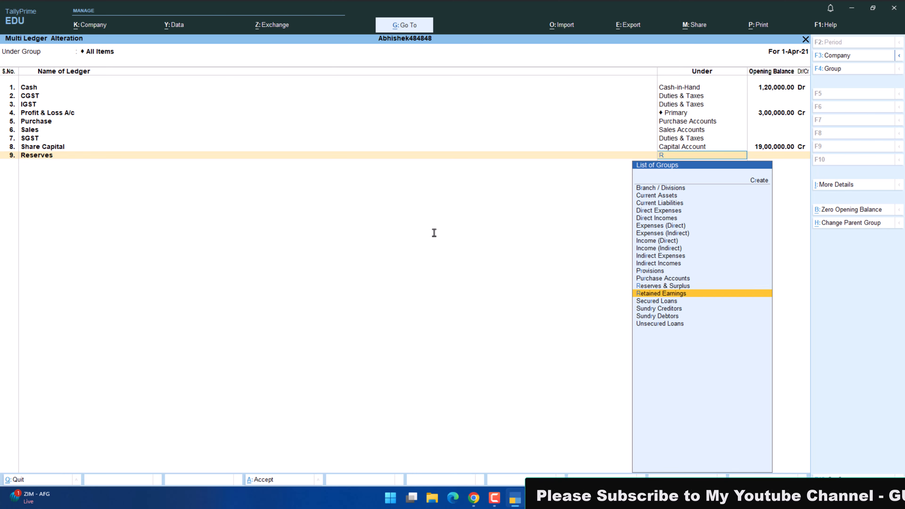
# Place the Reserves ledger under the Reserves & Surplus group with an opening balance of 7,00,000 Cr.
pyautogui.press('Up')
pyautogui.press('Return')
pyautogui.hotkey('alt', 'Tab')
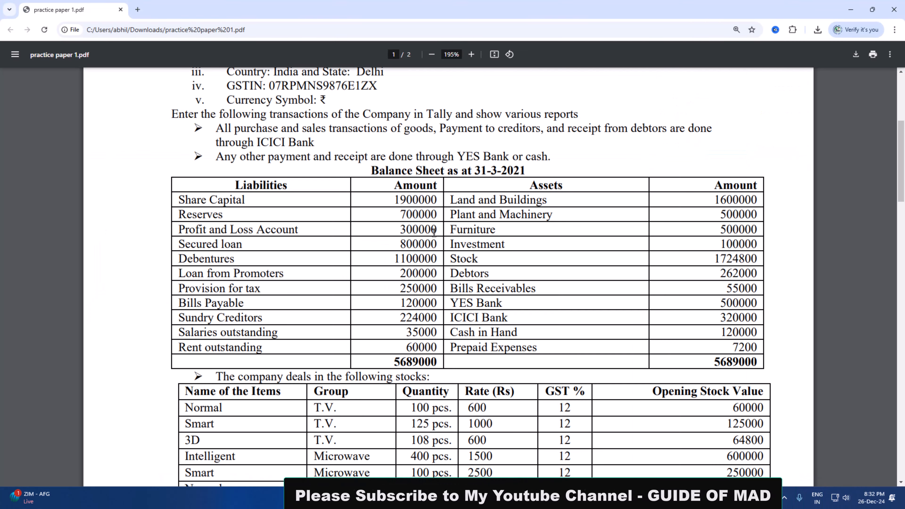
pyautogui.hotkey('alt', 'Tab')
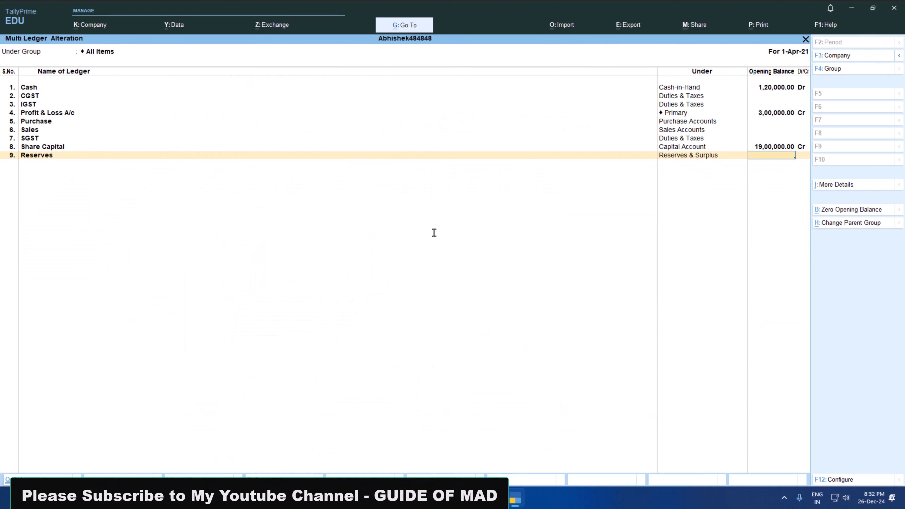
pyautogui.write('7,00,000')
pyautogui.press('Return')
pyautogui.press('Return')
# Add a Secured Loan ledger under the Secured Loans group with an opening balance of 8,00,000 Cr, taken from the balance sheet PDF.
pyautogui.hotkey('alt', 'Tab')
pyautogui.hotkey('alt', 'Tab')
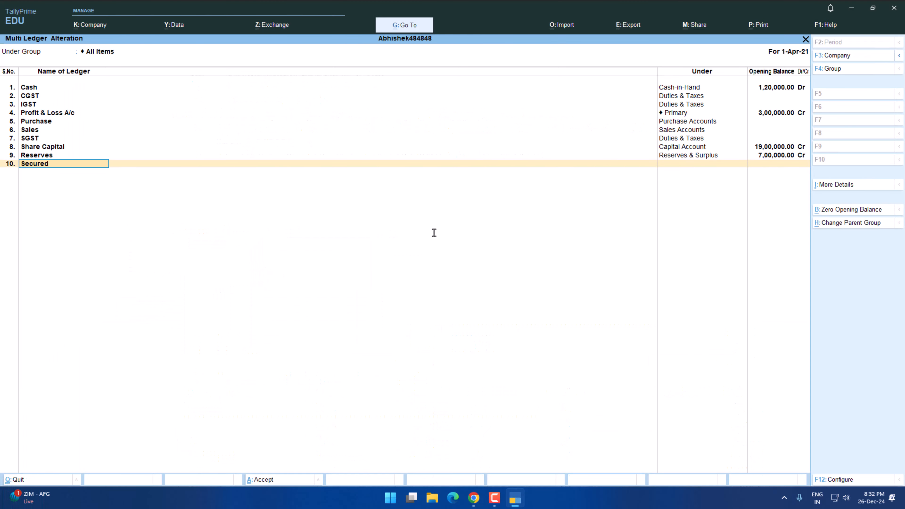
pyautogui.press('Return')
pyautogui.write('Se')
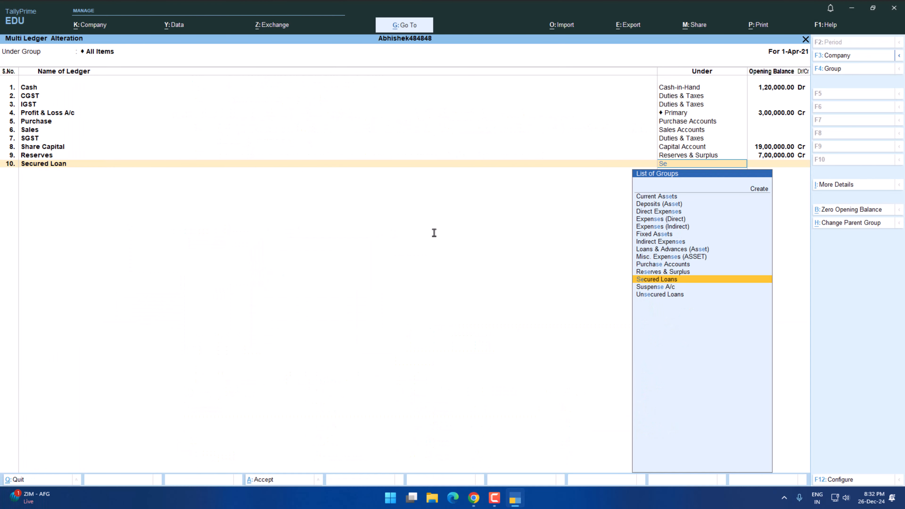
pyautogui.hotkey('alt', 'Tab')
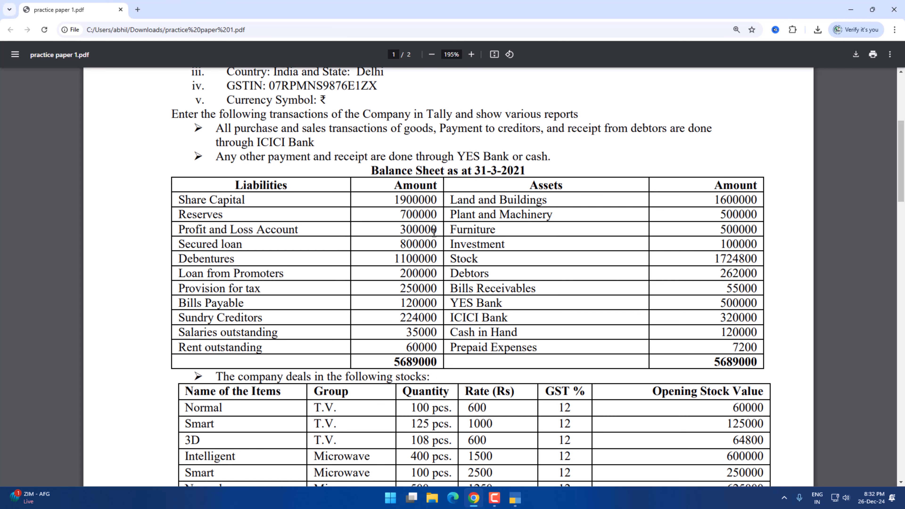
pyautogui.hotkey('alt', 'Tab')
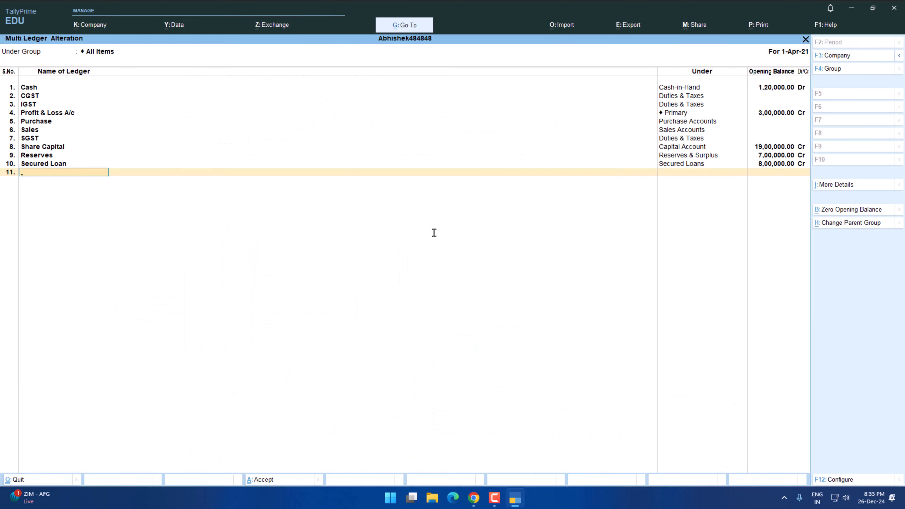
# Name the next ledger Debentures and check its entry in the practice paper's balance sheet.
pyautogui.write('Debentures')
pyautogui.press('Return')
pyautogui.hotkey('alt', 'Tab')
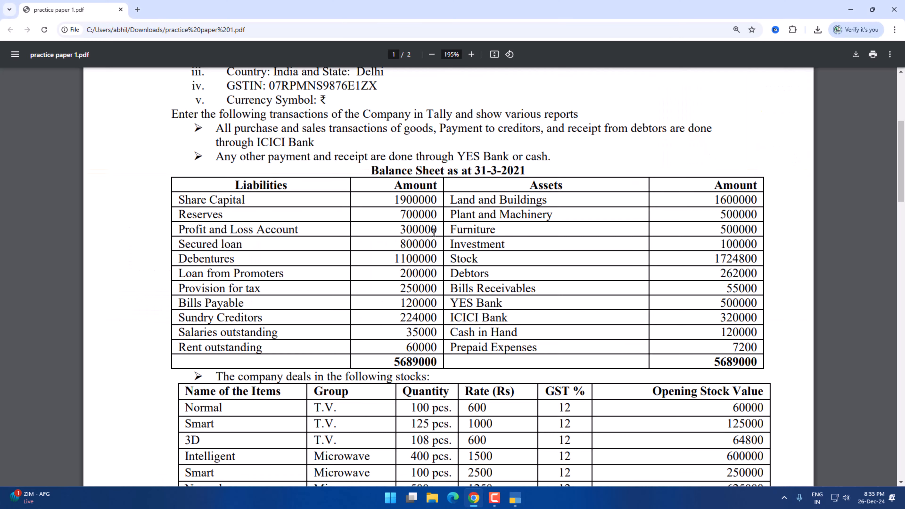
pyautogui.hotkey('alt', 'Tab')
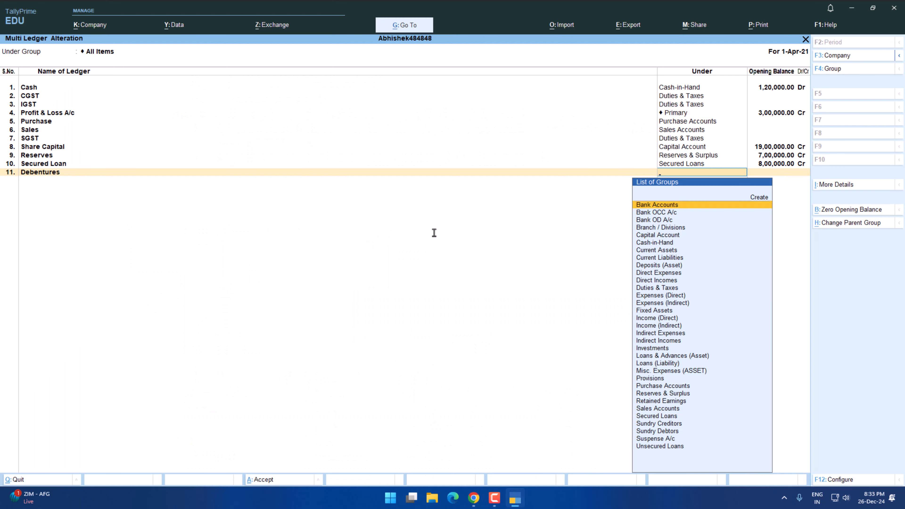
# Create a primary group named Non Current Liabilties with Liabilities as its nature, and assign the Debentures ledger to it.
pyautogui.write('n')
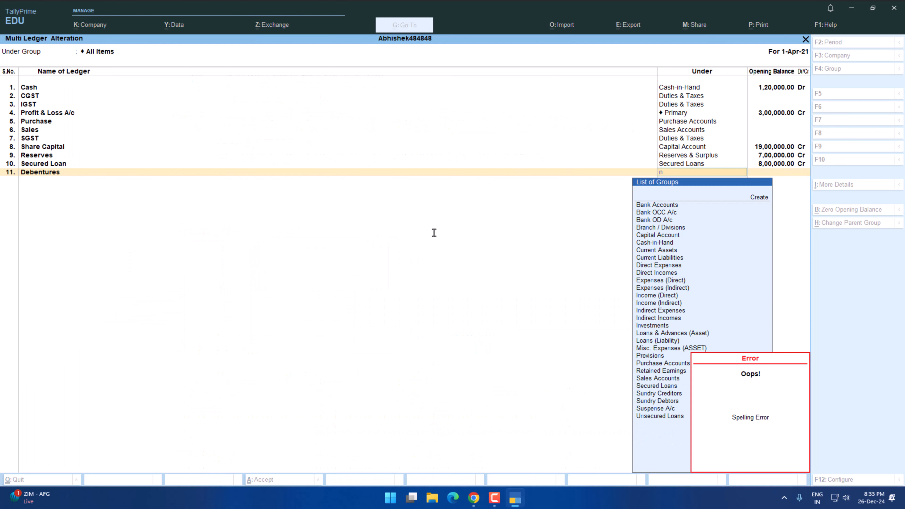
pyautogui.hotkey('alt', 'c')
pyautogui.write('Non Current Liabilties')
pyautogui.press('Return')
pyautogui.press('Return')
pyautogui.press('Return')
pyautogui.write('l')
pyautogui.press('Return')
pyautogui.press('Return')
pyautogui.press('Return')
pyautogui.press('Return')
pyautogui.press('Return')
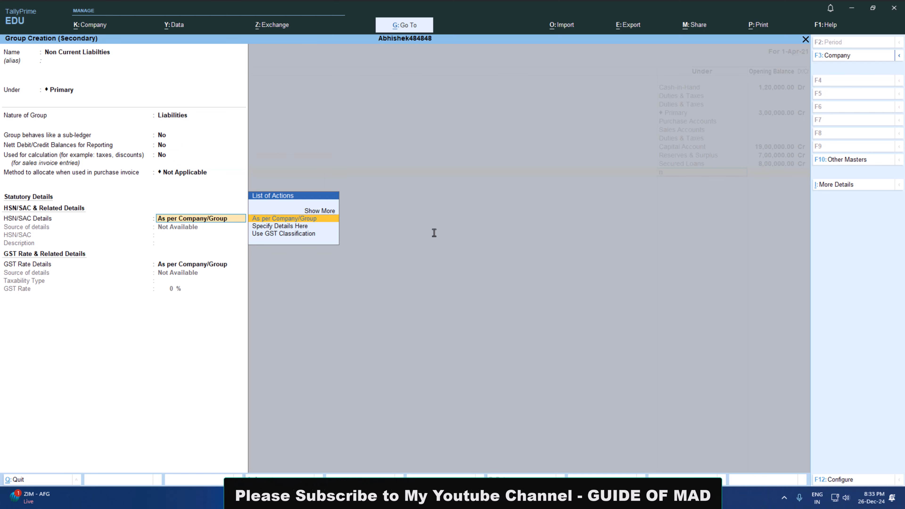
pyautogui.press('Return')
pyautogui.press('Return')
pyautogui.press('Return')
pyautogui.press('Return')
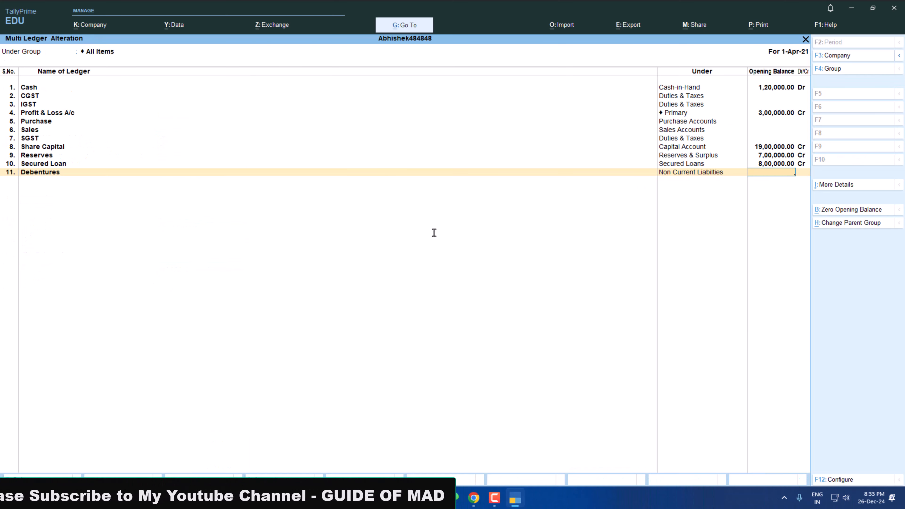
# Set the opening balance of the Debentures ledger to 11,00,000 Cr.
pyautogui.hotkey('alt', 'Tab')
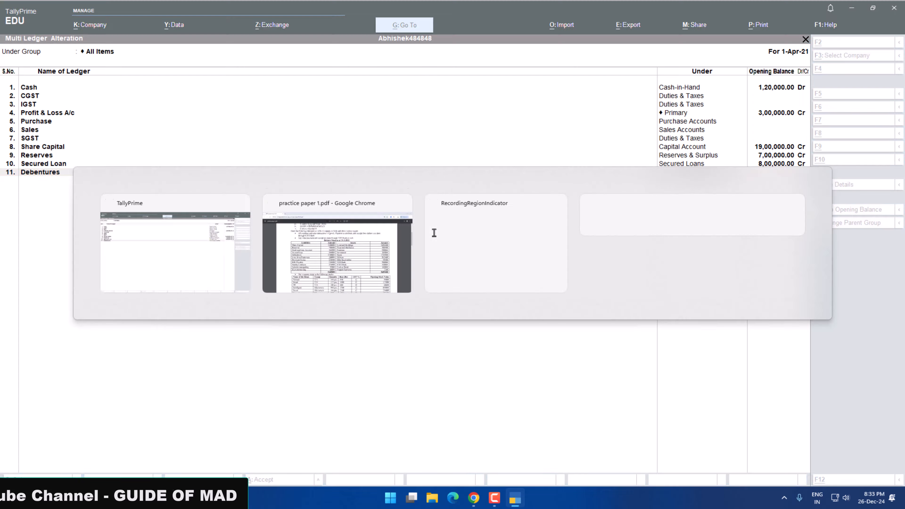
pyautogui.press('Escape')
pyautogui.write('1100000')
pyautogui.press('Return')
pyautogui.press('Return')
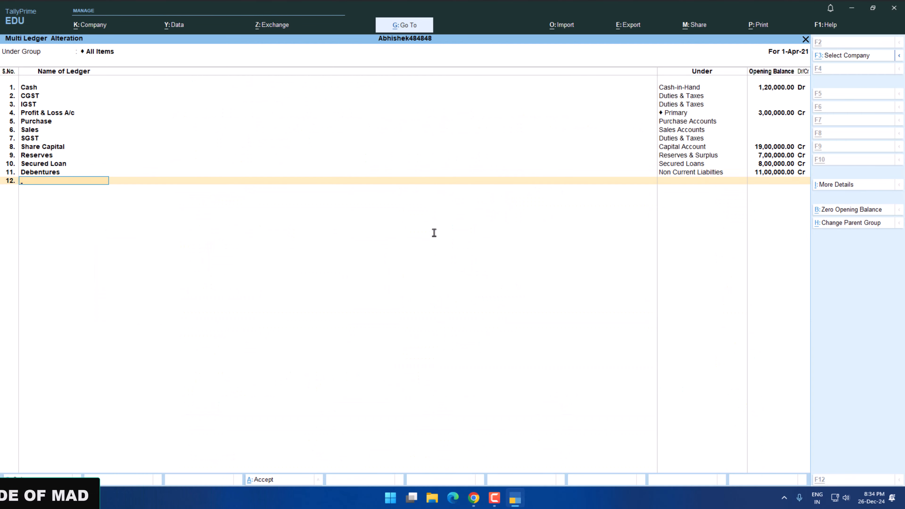
# Add a Loan From Promotors ledger under the Loans (Liability) group with an opening balance of 2,00,000 Cr.
pyautogui.hotkey('alt', 'Tab')
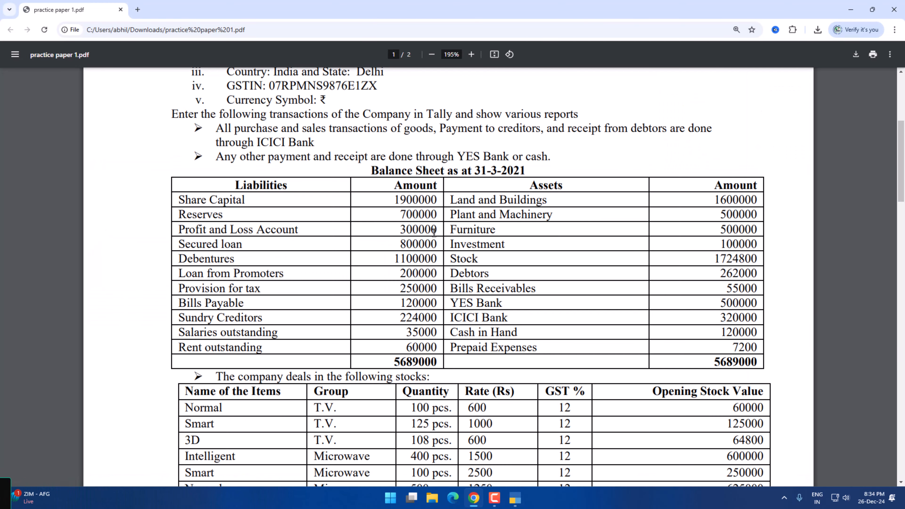
pyautogui.hotkey('alt', 'Tab')
pyautogui.hotkey('alt', 'Tab')
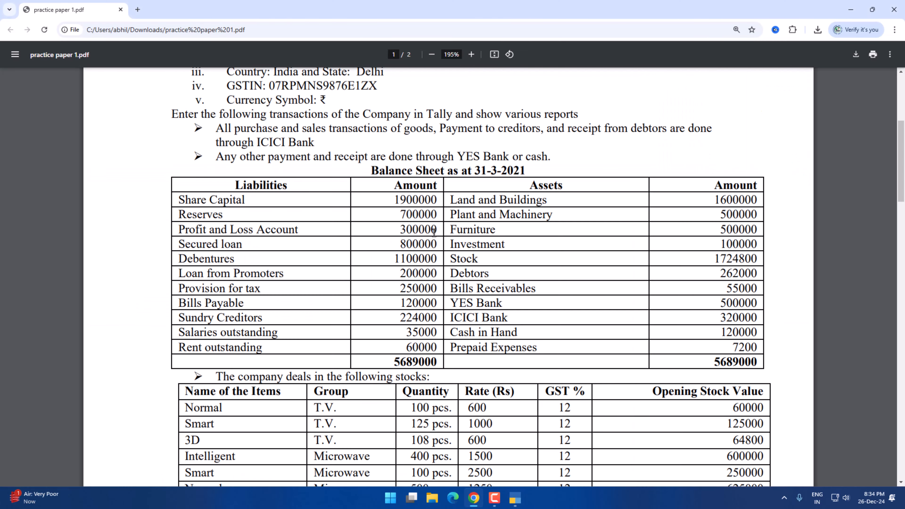
pyautogui.hotkey('alt', 'Tab')
pyautogui.write('L')
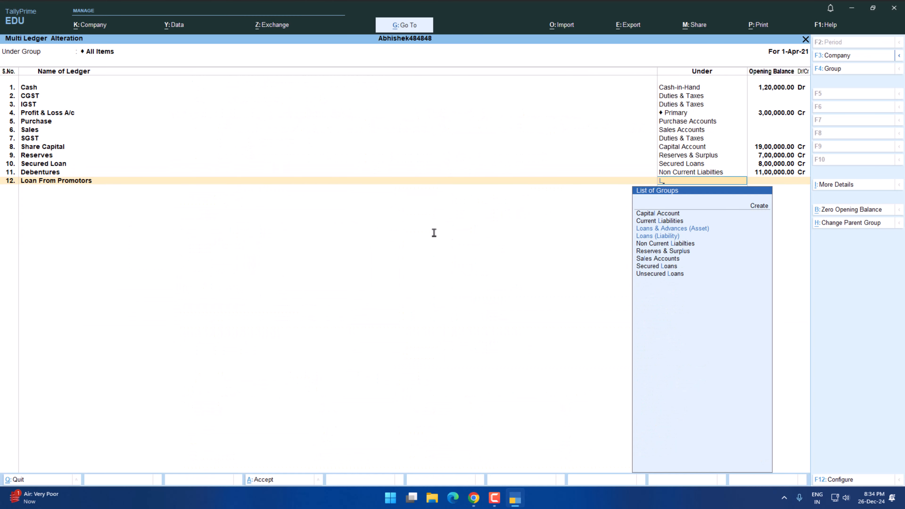
pyautogui.press('Down')
pyautogui.press('Return')
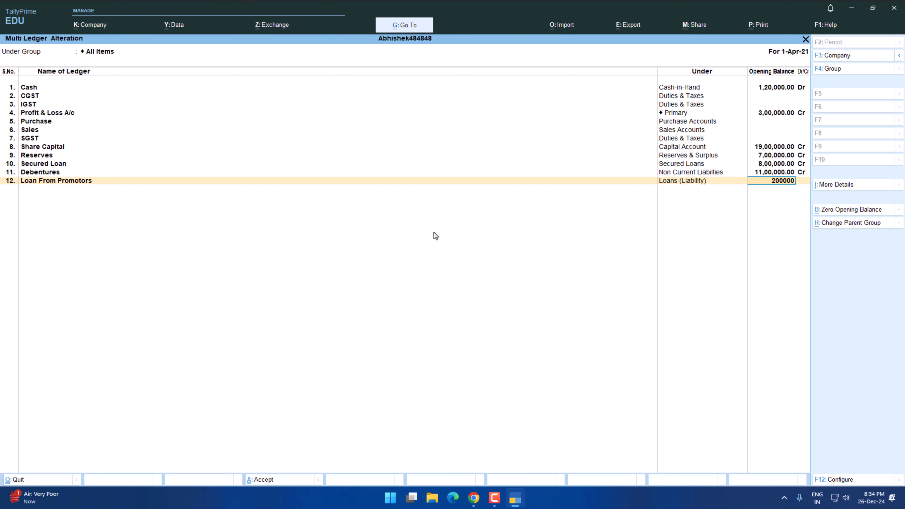
pyautogui.press('Return')
# Add a Provision for Tax ledger under the Provisions group with an opening balance of 2,50,000 Cr.
pyautogui.write('Provies')
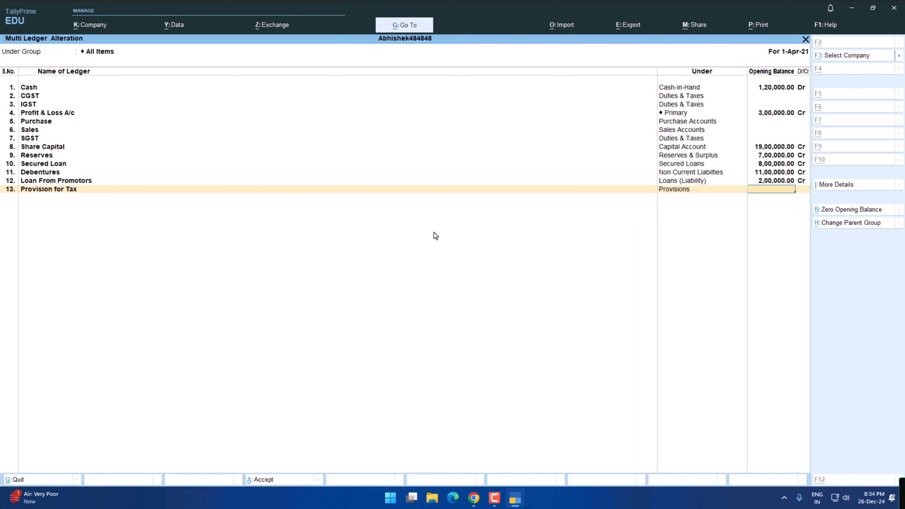
pyautogui.hotkey('alt', 'Tab')
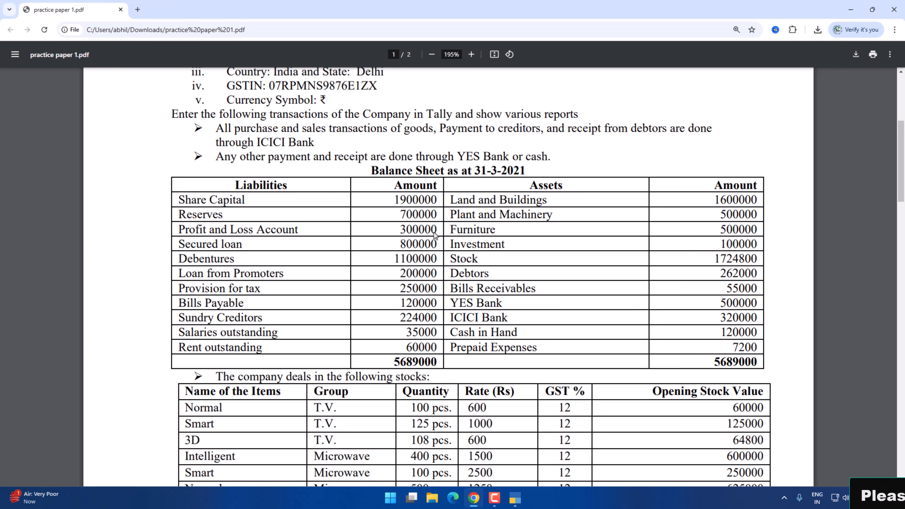
pyautogui.hotkey('alt', 'Tab')
# Add a Bills Payable ledger under Current Liabilities with an opening balance of 1,20,000 Cr, as listed in the balance sheet PDF.
pyautogui.hotkey('alt', 'Tab')
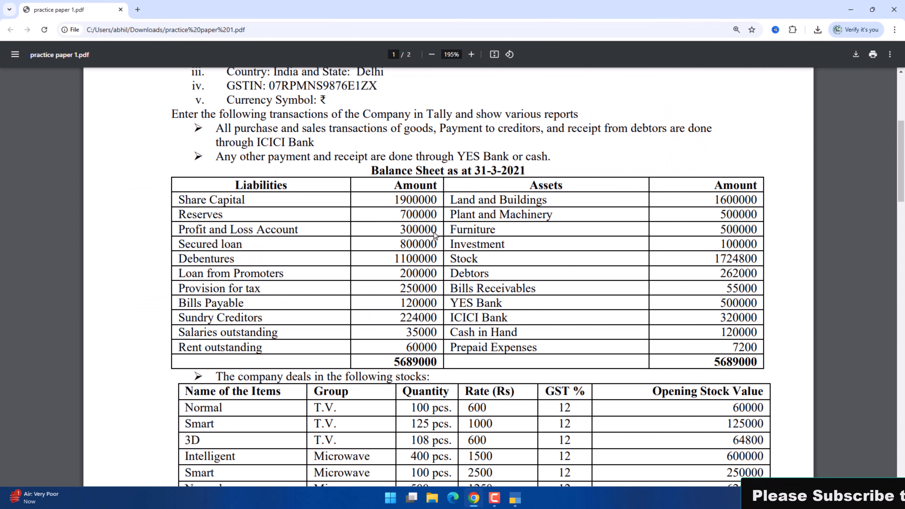
pyautogui.hotkey('alt', 'Tab')
pyautogui.write('Bi')
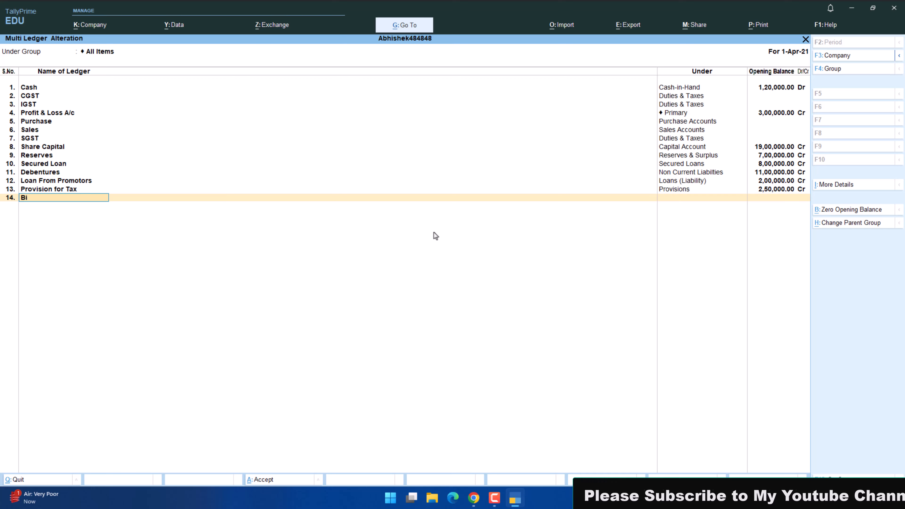
pyautogui.write('lls Payable')
pyautogui.press('Return')
pyautogui.write('Cu')
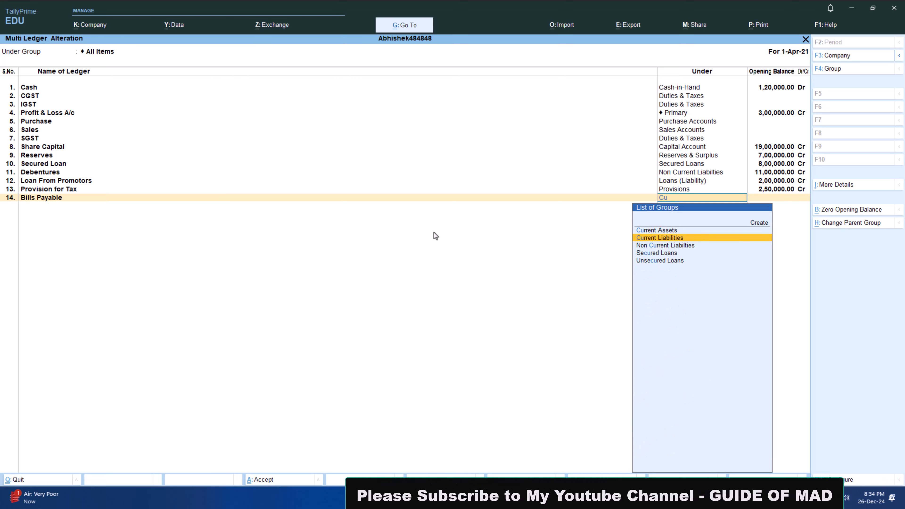
pyautogui.press('Return')
pyautogui.hotkey('alt', 'Tab')
# Add a Salary O/s ledger under Current Liabilities with an opening balance of 35,000 Cr.
pyautogui.hotkey('alt', 'Tab')
pyautogui.press('Return')
pyautogui.hotkey('alt', 'Tab')
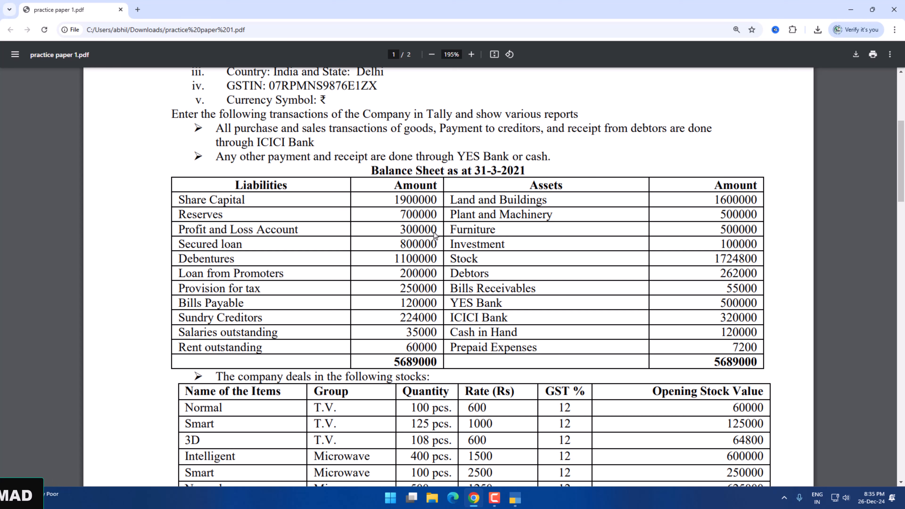
pyautogui.hotkey('alt', 'Tab')
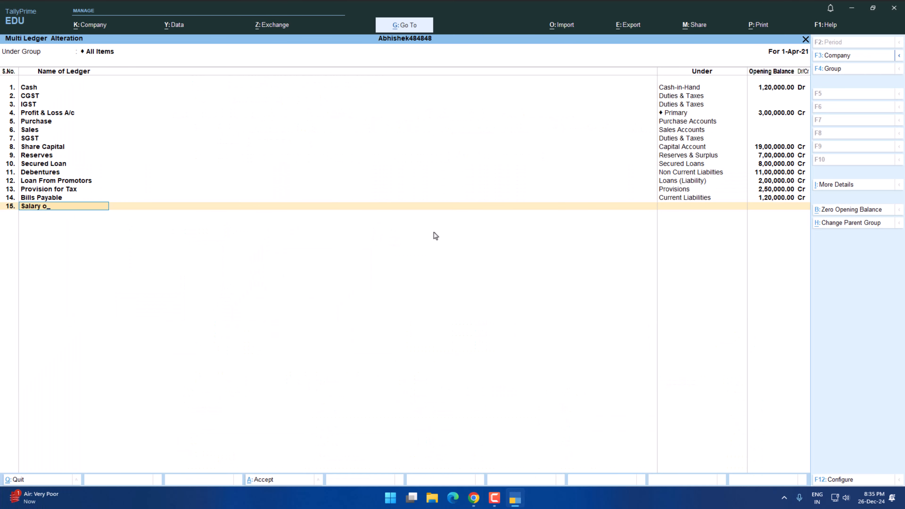
pyautogui.press('Return')
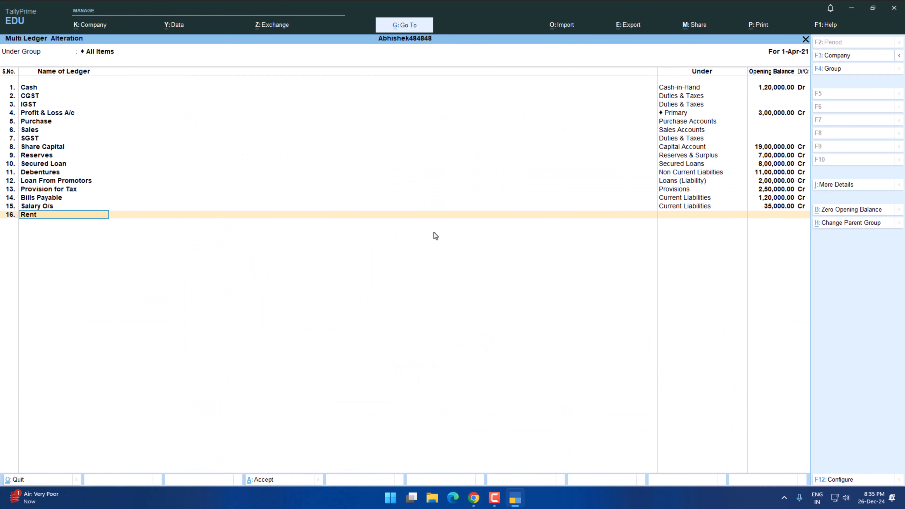
# Add a Rent O/s ledger under Current Liabilities with an opening balance of 60,000 Cr.
pyautogui.write('/s')
pyautogui.press('Return')
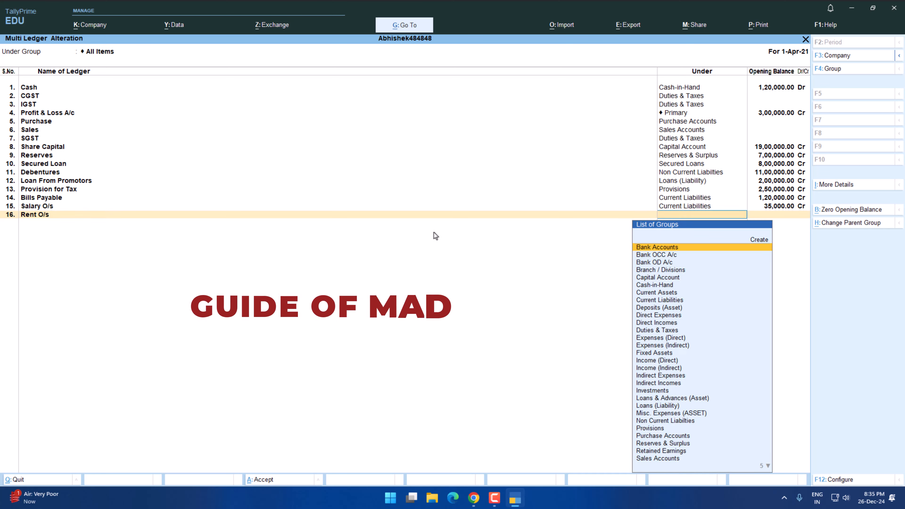
pyautogui.write('Cu')
pyautogui.hotkey('alt', 'Tab')
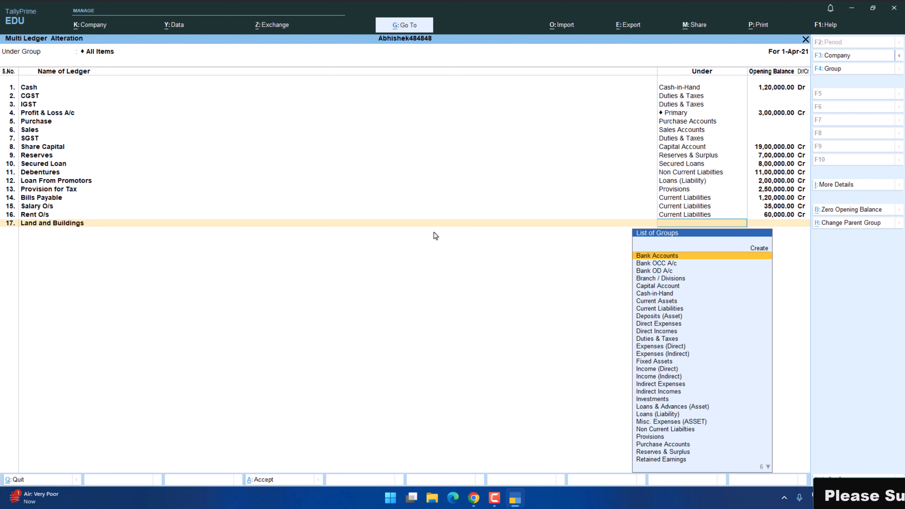
# Add a Land and Buildings ledger under Fixed Assets with an opening balance of 16,00,000 Dr.
pyautogui.write('fi')
pyautogui.press('Return')
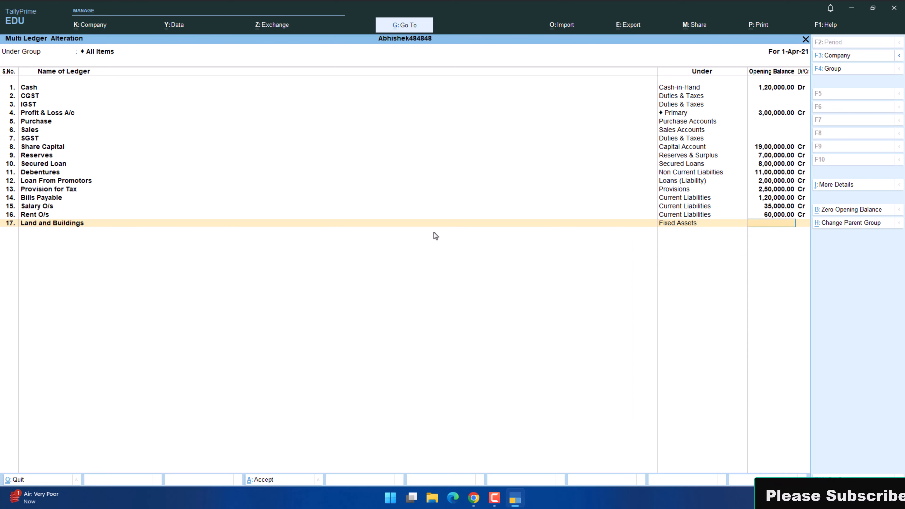
pyautogui.hotkey('alt', 'Tab')
pyautogui.hotkey('alt', 'Tab')
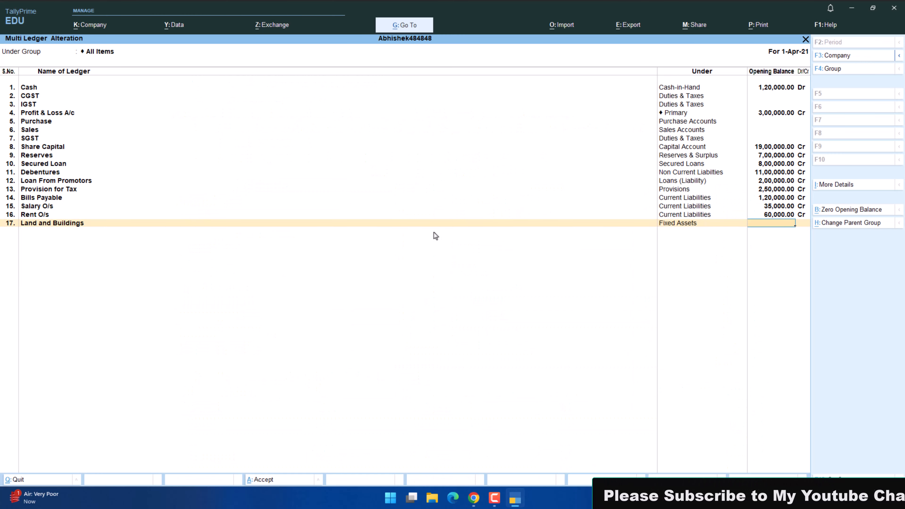
pyautogui.write('1600000')
pyautogui.press('Return')
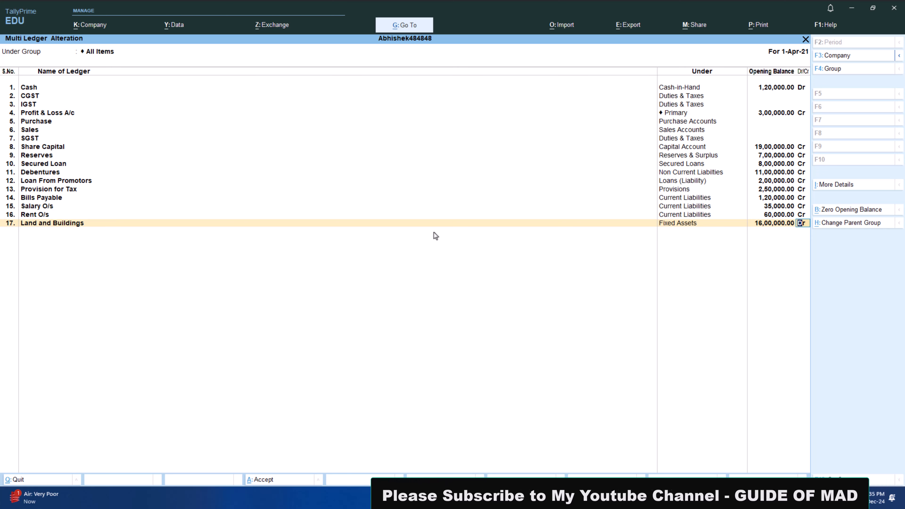
pyautogui.press('Return')
# Add a Plant and Machinery ledger under Fixed Assets with an opening balance of 5,00,000 Dr.
pyautogui.hotkey('alt', 'Tab')
pyautogui.hotkey('alt', 'Tab')
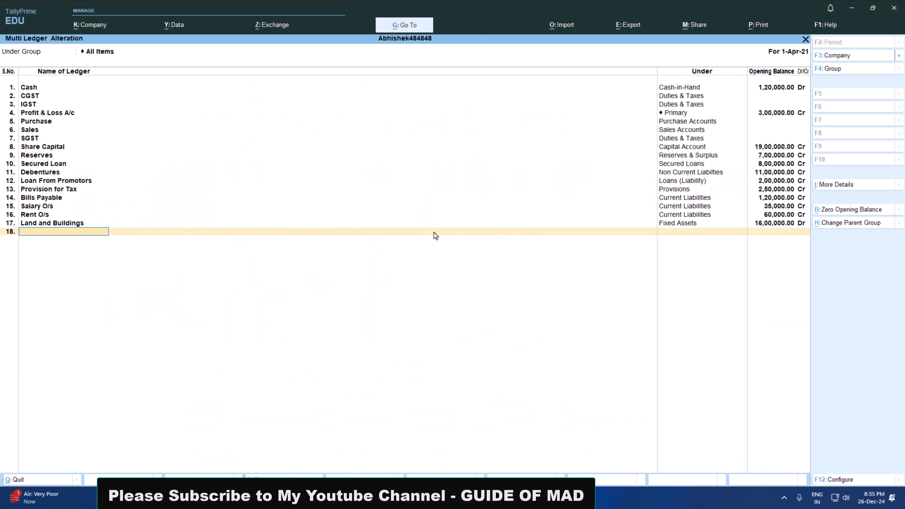
pyautogui.write('Plant and Machinery')
pyautogui.press('Return')
pyautogui.press('Return')
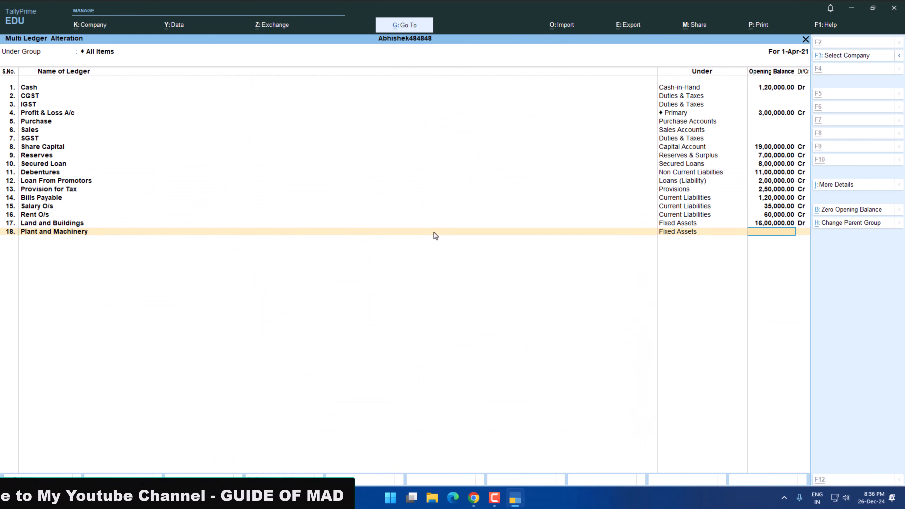
pyautogui.hotkey('alt', 'Tab')
# Add a Furniture ledger under Fixed Assets with an opening balance of 5,00,000 Dr, as listed in the balance sheet PDF.
pyautogui.hotkey('alt', 'Tab')
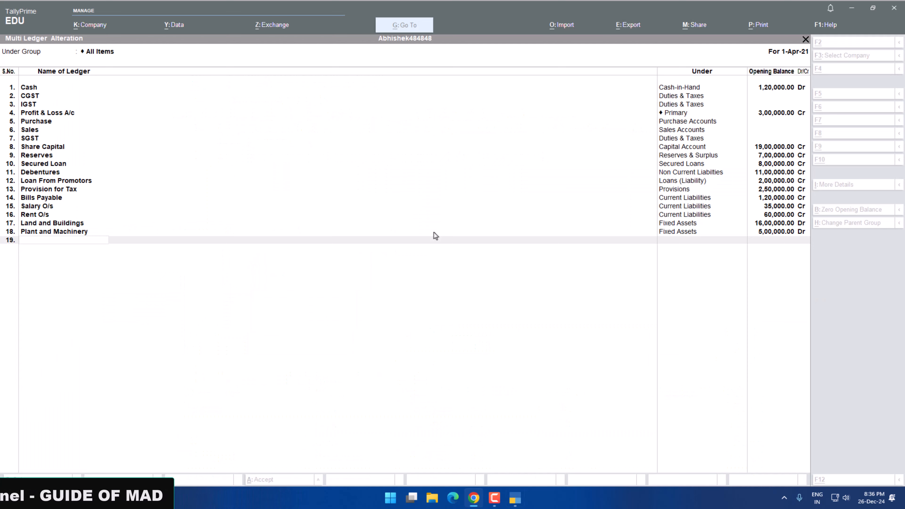
pyautogui.write('Furniture')
pyautogui.press('Return')
pyautogui.write('fi')
pyautogui.hotkey('alt', 'Tab')
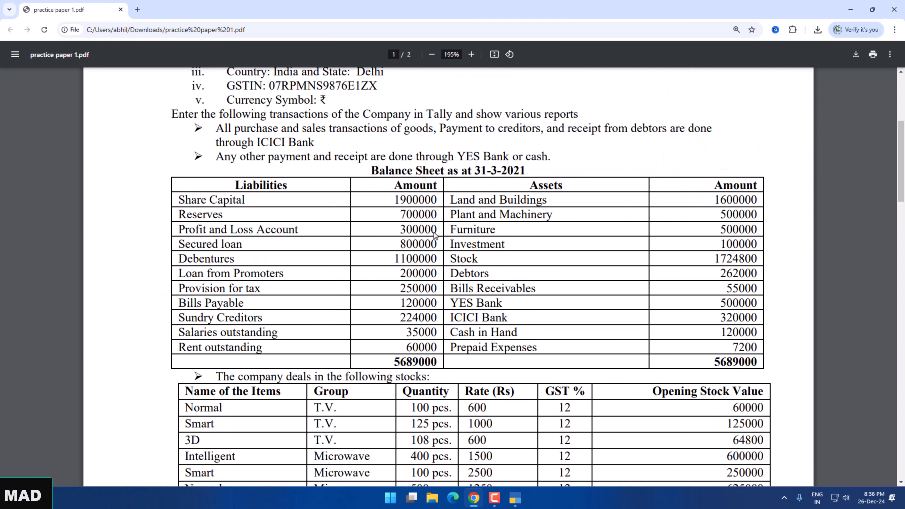
pyautogui.hotkey('alt', 'Tab')
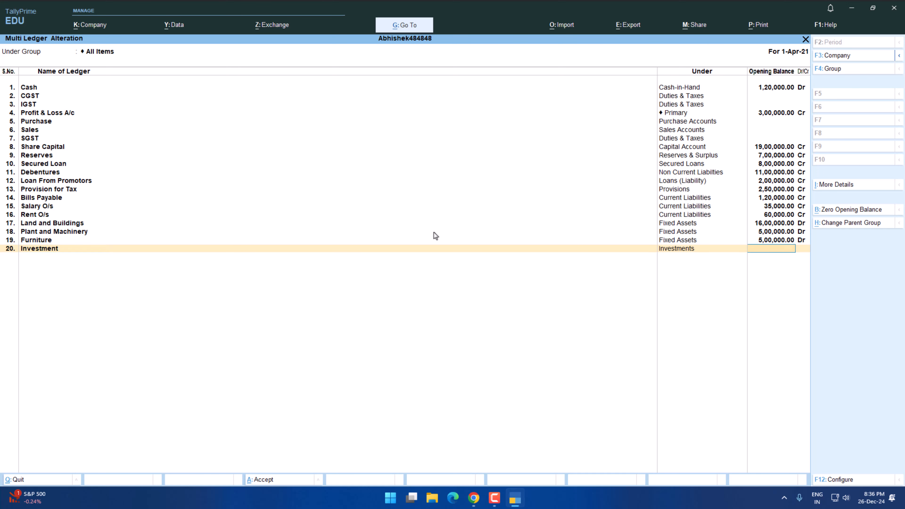
# Set the opening balance of the Investment ledger under Investments to 1,00,000 Dr.
pyautogui.write('00')
pyautogui.press('Return')
pyautogui.press('Return')
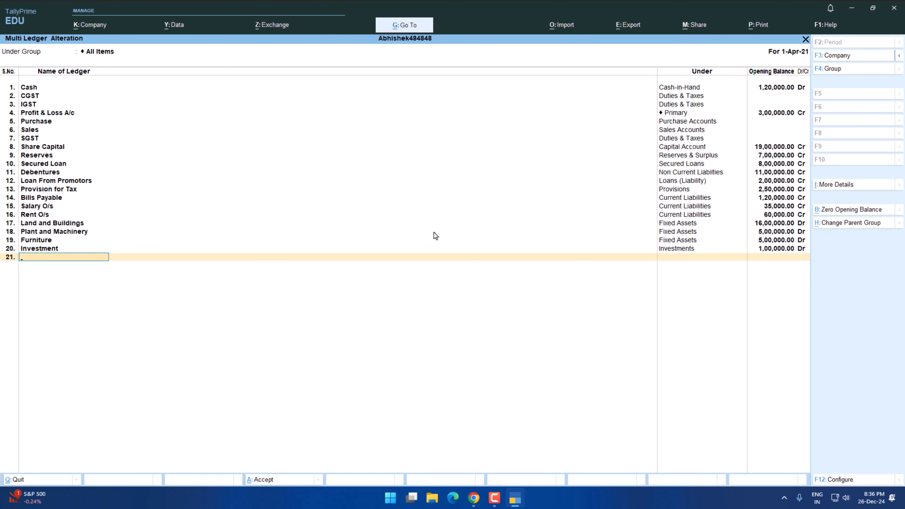
# Add a Bill Reciveable ledger under Current Assets with an opening balance of 55,000 Dr, as listed in the balance sheet PDF.
pyautogui.hotkey('alt', 'Tab')
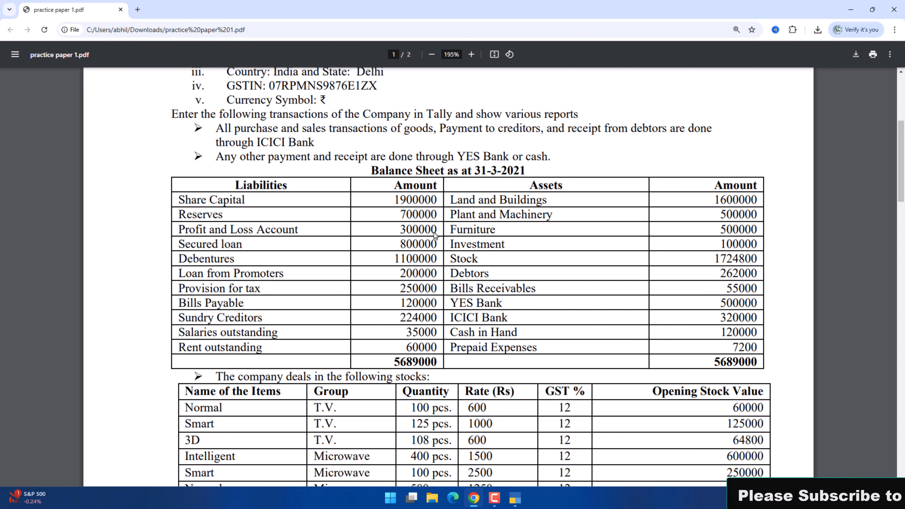
pyautogui.hotkey('alt', 'Tab')
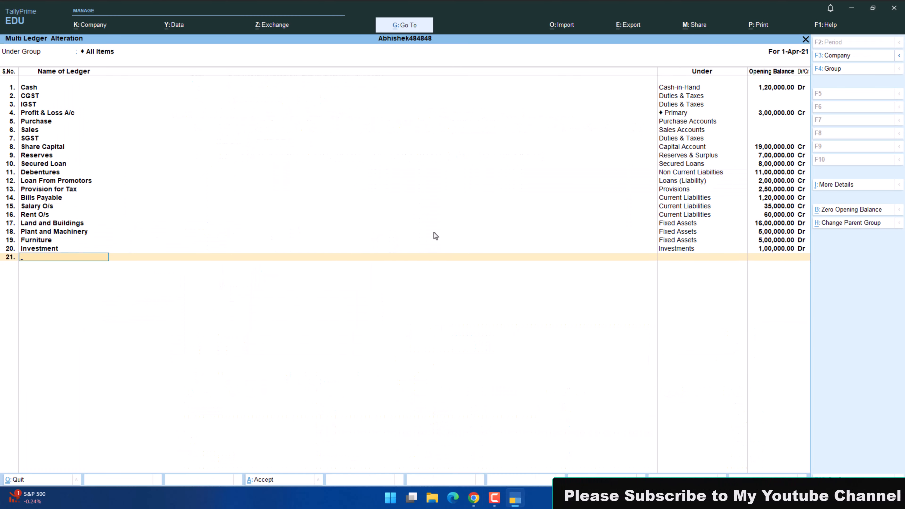
pyautogui.hotkey('alt', 'Tab')
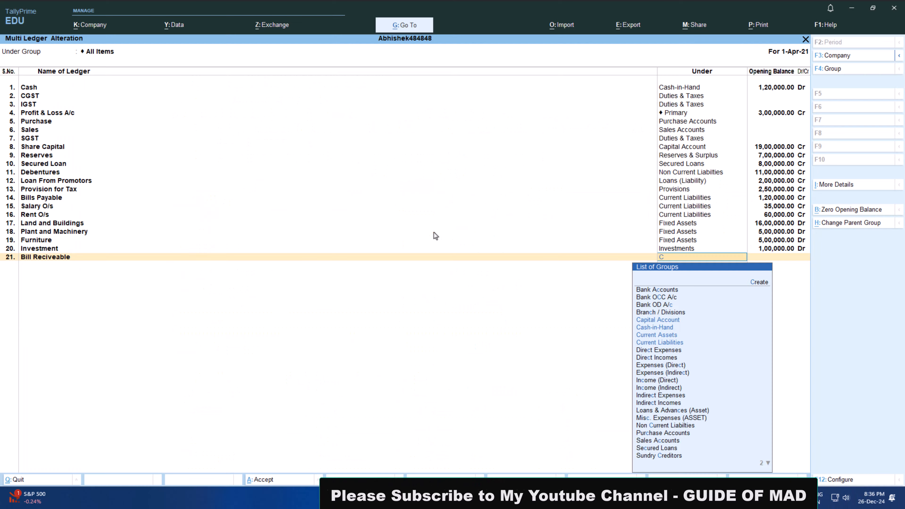
pyautogui.write('ur')
pyautogui.press('Return')
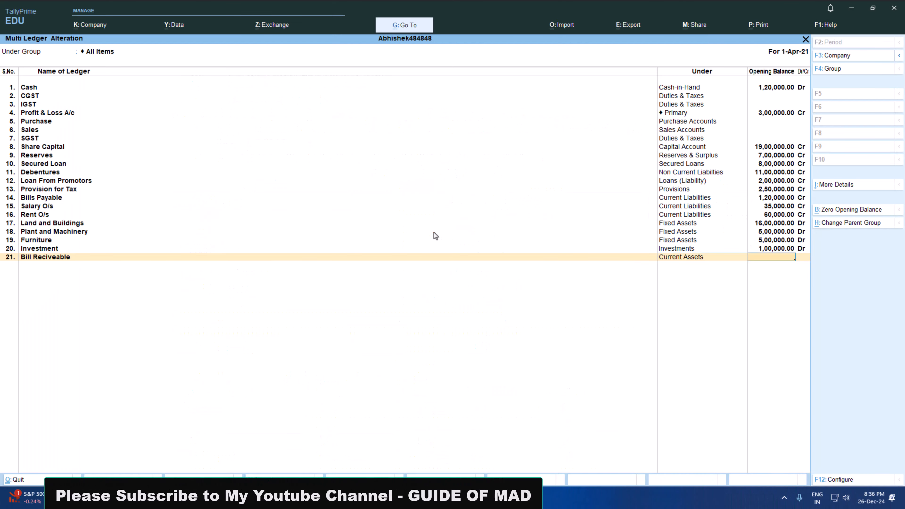
pyautogui.write('55000')
pyautogui.press('Return')
pyautogui.press('Return')
# Add a YES Bank ledger under Bank Accounts with the balance sheet PDF's opening balance of 5,00,000 Dr.
pyautogui.write('YES Bank Ba')
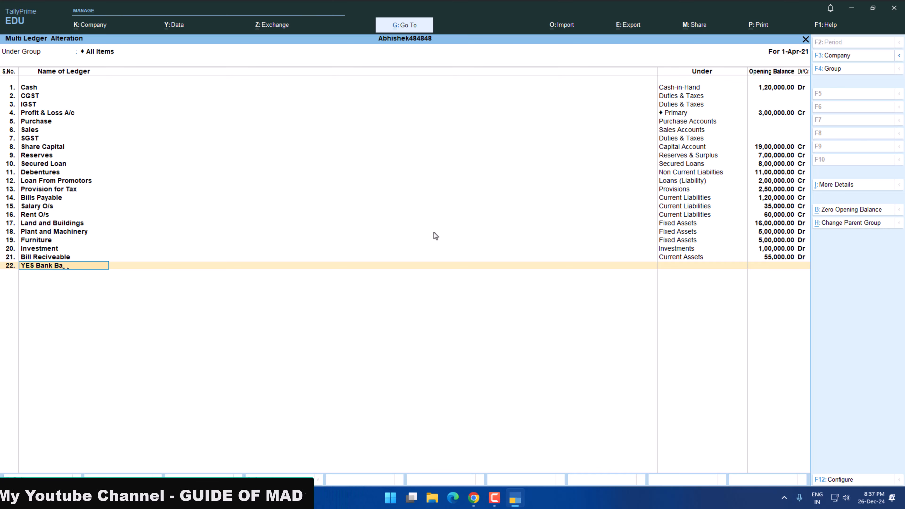
pyautogui.press('BackSpace')
pyautogui.press('BackSpace')
pyautogui.press('BackSpace')
pyautogui.press('Return')
pyautogui.press('Return')
pyautogui.press('Return')
pyautogui.hotkey('alt', 'Tab')
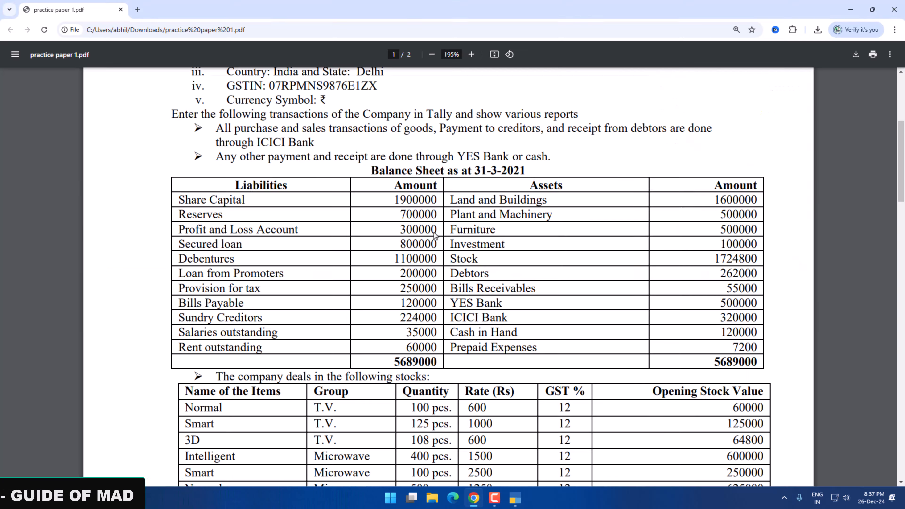
pyautogui.hotkey('alt', 'Tab')
# Add an ICICI BANK ledger under Bank Accounts with an opening balance of 3,20,000 Dr, as listed in the balance sheet PDF.
pyautogui.hotkey('alt', 'Tab')
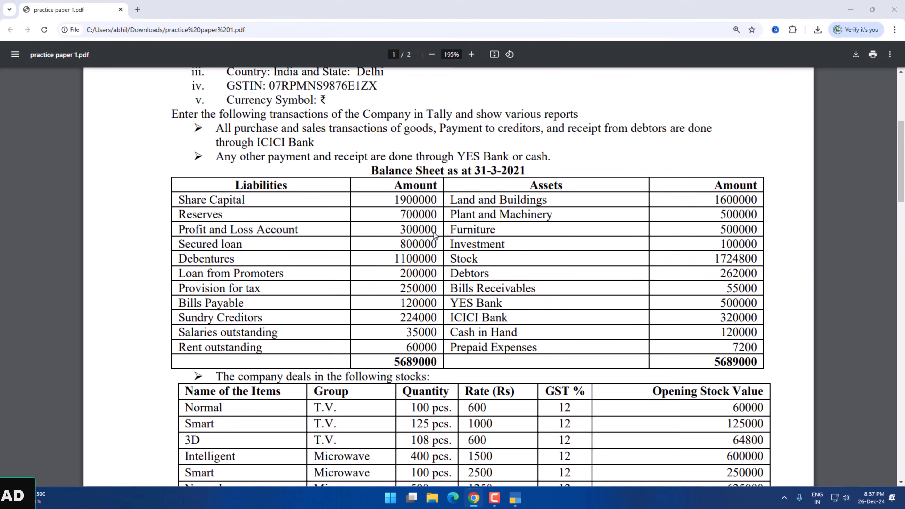
pyautogui.hotkey('alt', 'Tab')
pyautogui.hotkey('alt', 'Tab')
pyautogui.hotkey('alt', 'Tab')
# Add a Prepaid Exp ledger under Current Assets with an opening balance of 7,200 Dr.
pyautogui.write('P')
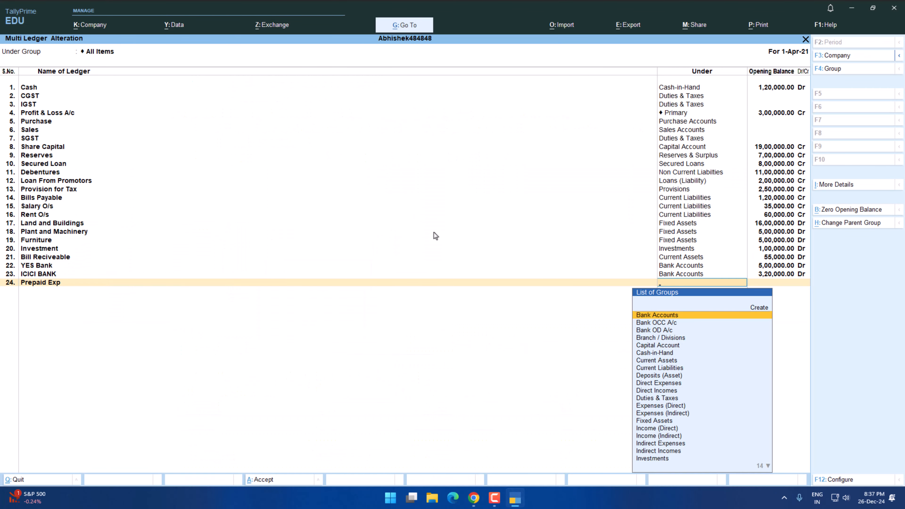
pyautogui.write('Cu')
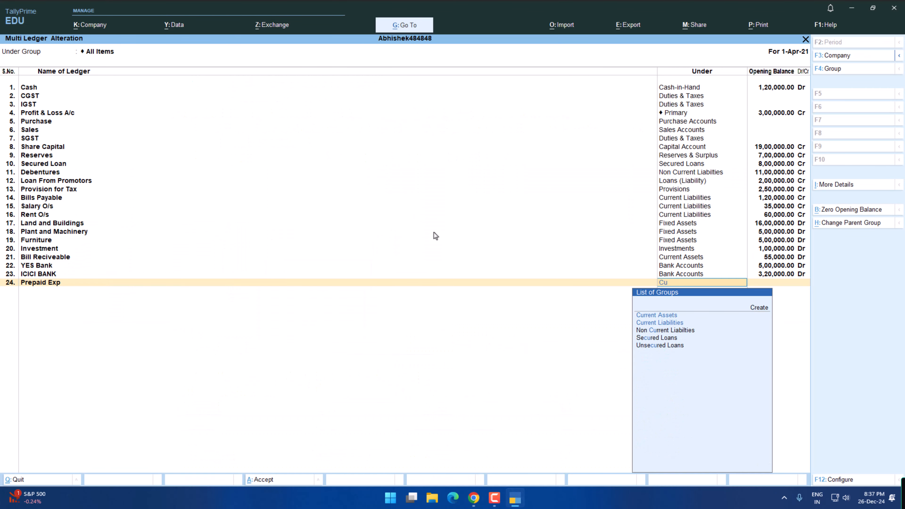
pyautogui.press('Return')
pyautogui.write('7200')
pyautogui.press('Return')
pyautogui.press('Return')
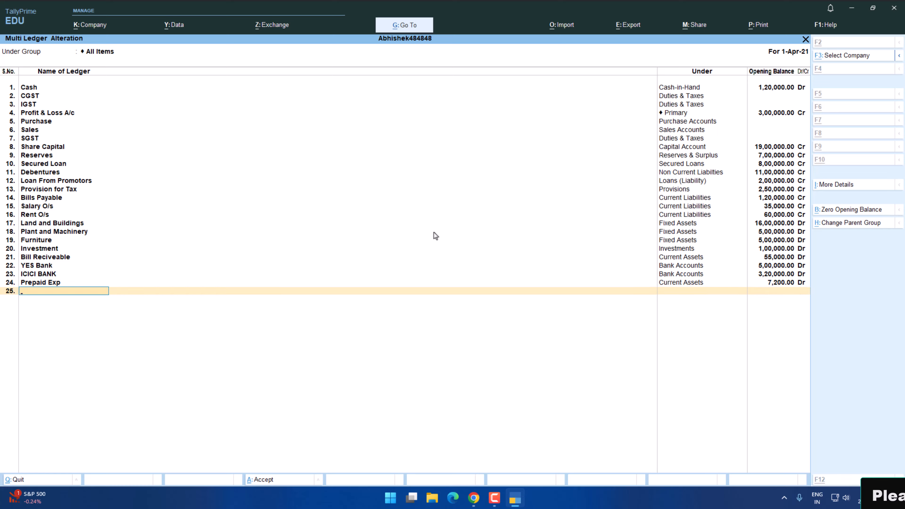
# Check the ledgers against the balance sheet PDF, then save the multi-ledger alteration and return to the Gateway of Tally.
pyautogui.hotkey('alt', 'Tab')
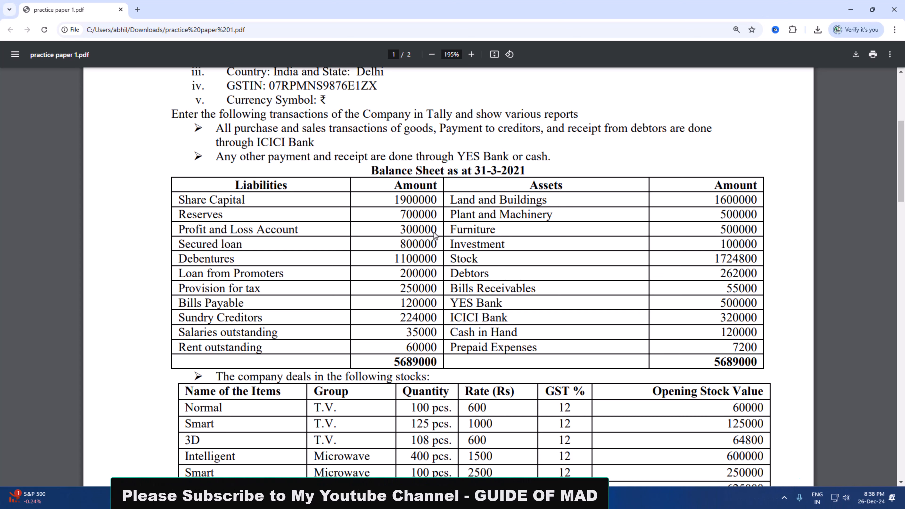
pyautogui.hotkey('alt', 'Tab')
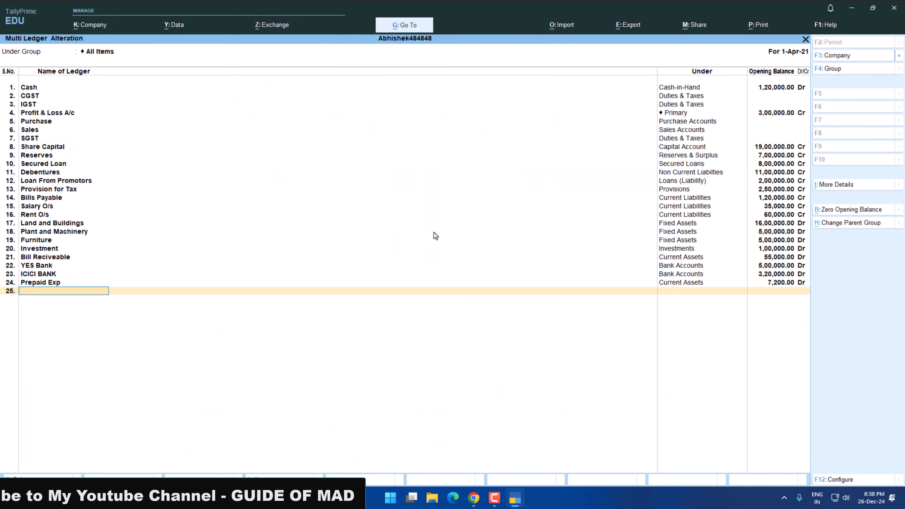
pyautogui.press('Return')
pyautogui.press('Return')
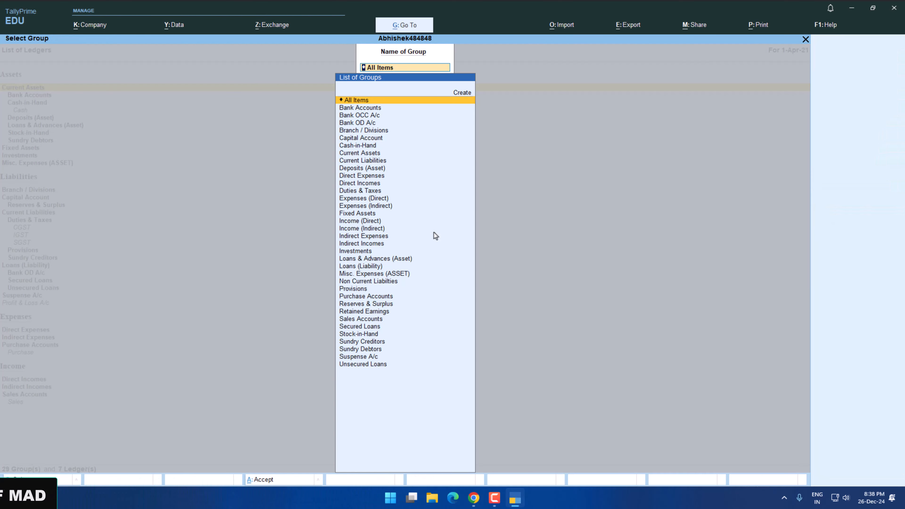
pyautogui.press('Escape')
pyautogui.press('Escape')
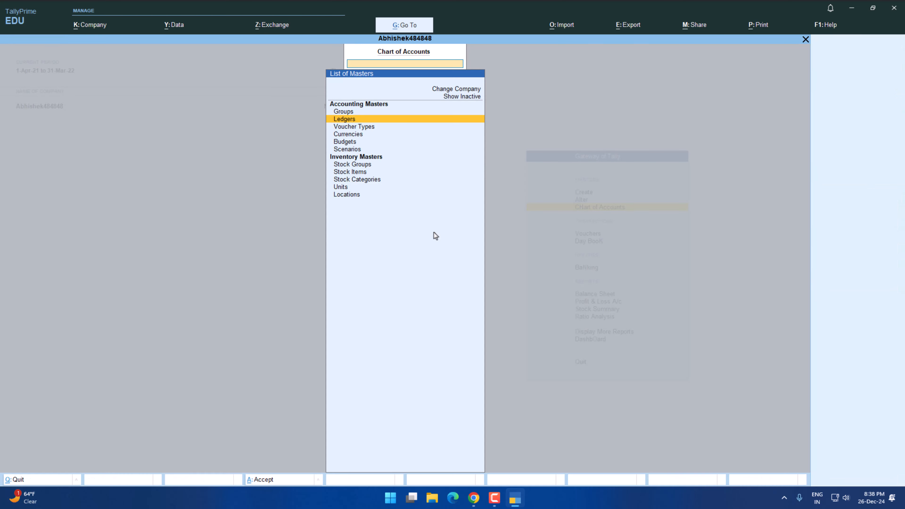
pyautogui.press('Escape')
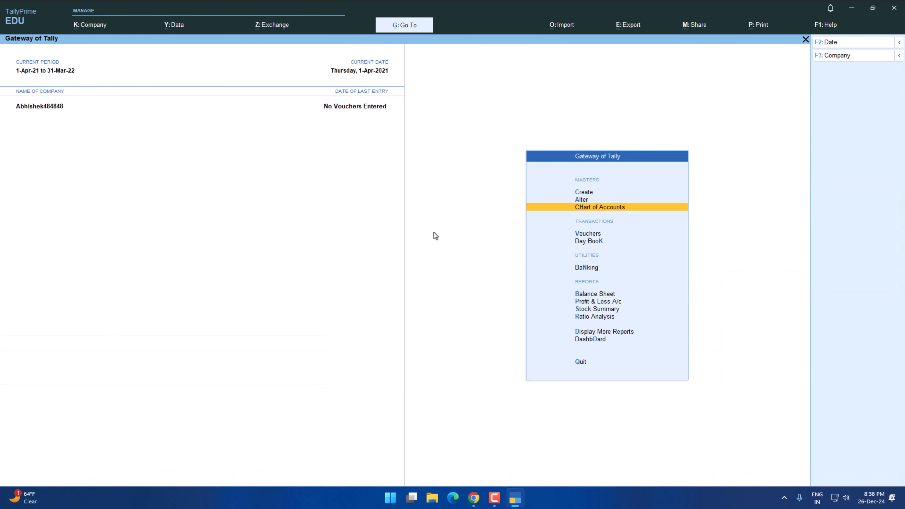
# Start creating a new single ledger from the list of ledgers in master alteration.
pyautogui.press('Up')
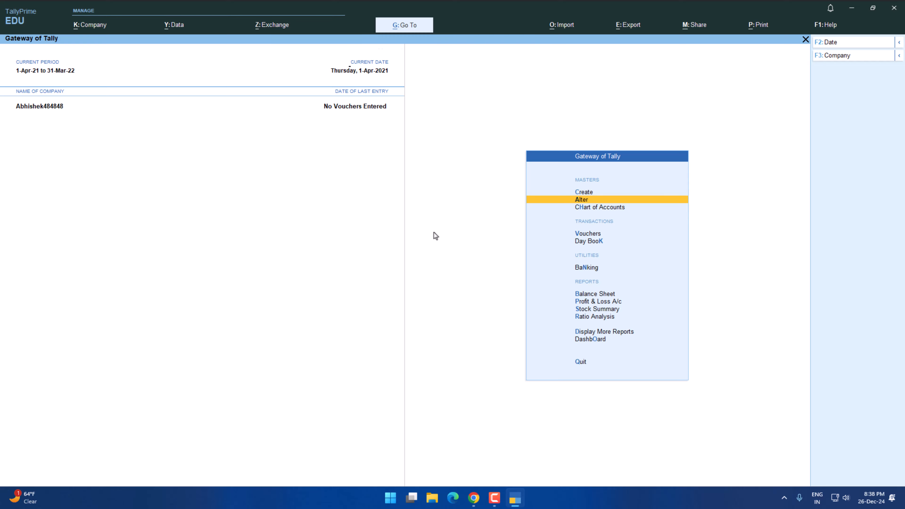
pyautogui.press('Return')
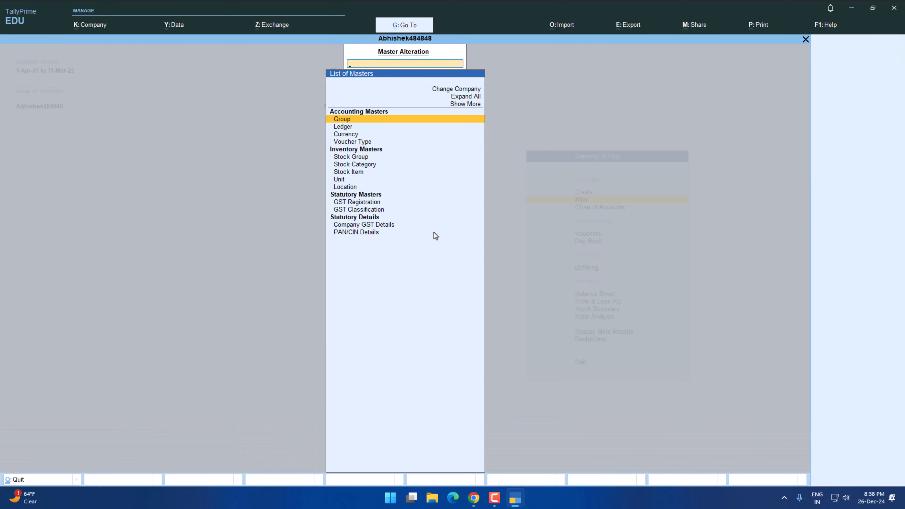
pyautogui.press('Down')
pyautogui.press('Return')
pyautogui.press('Up')
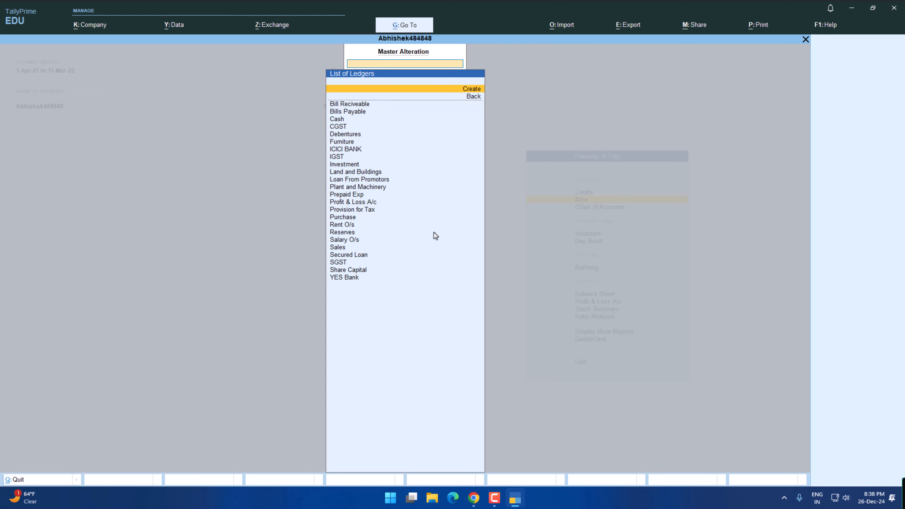
pyautogui.press('Return')
# Compare the Sundry Creditors amount in the practice paper's balance sheet with the list of company debtors and creditors.
pyautogui.hotkey('alt', 'Tab')
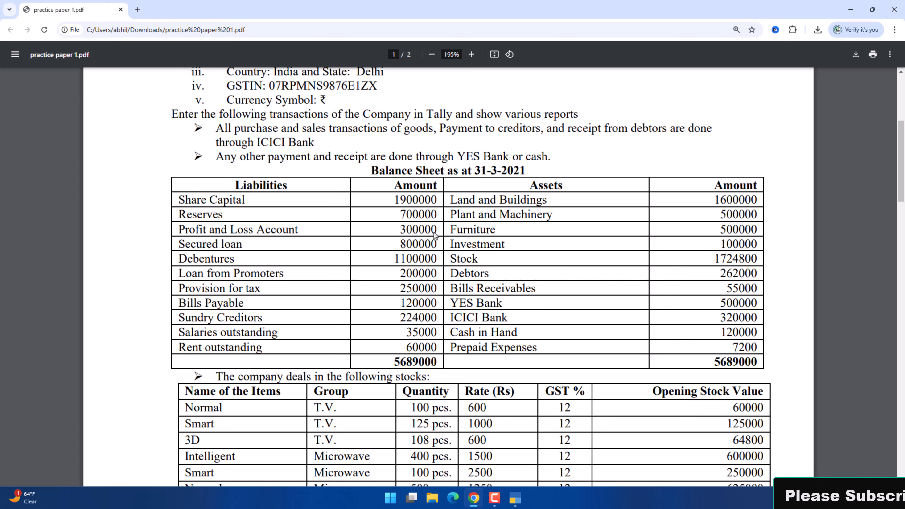
pyautogui.scroll(-8, 434, 232)
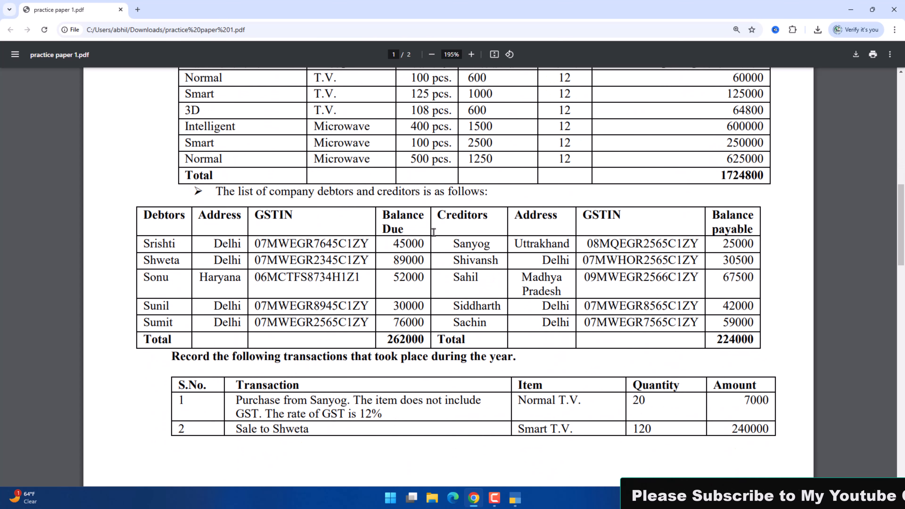
pyautogui.scroll(1, 434, 232)
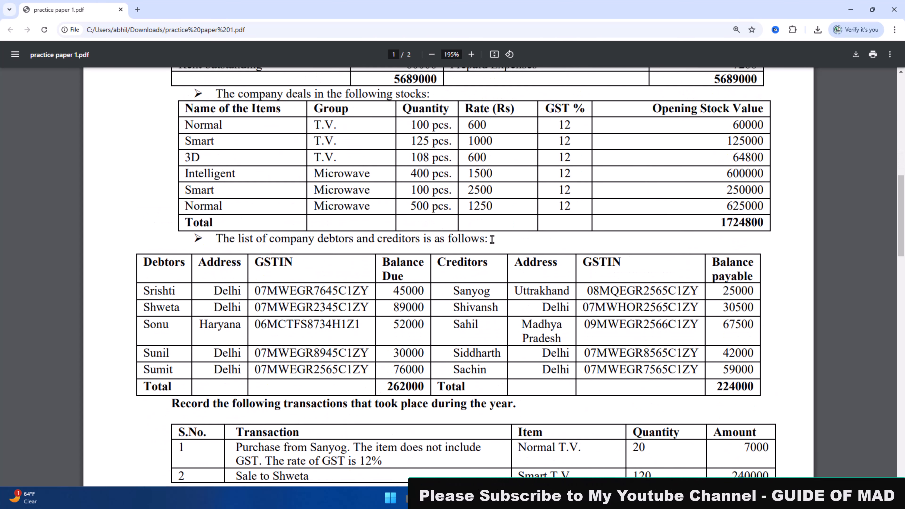
pyautogui.scroll(3, 459, 280)
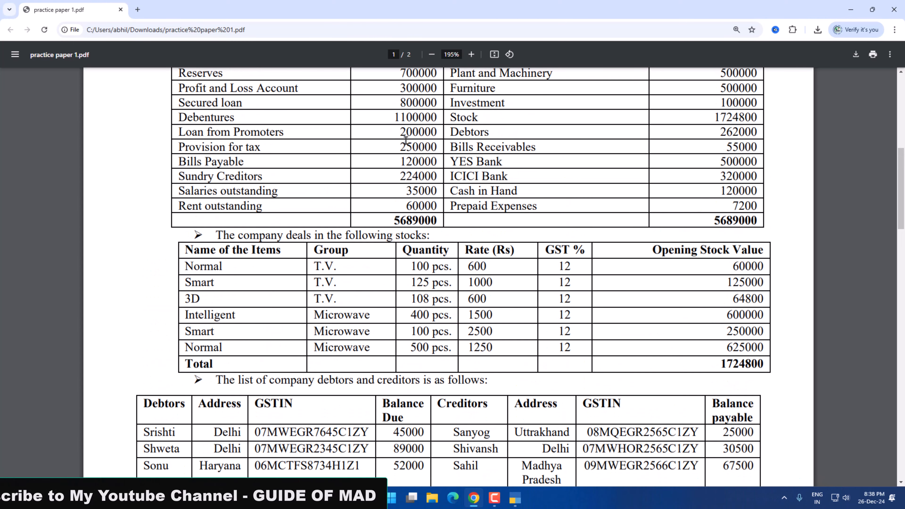
pyautogui.moveTo(398, 174); pyautogui.dragTo(437, 176)
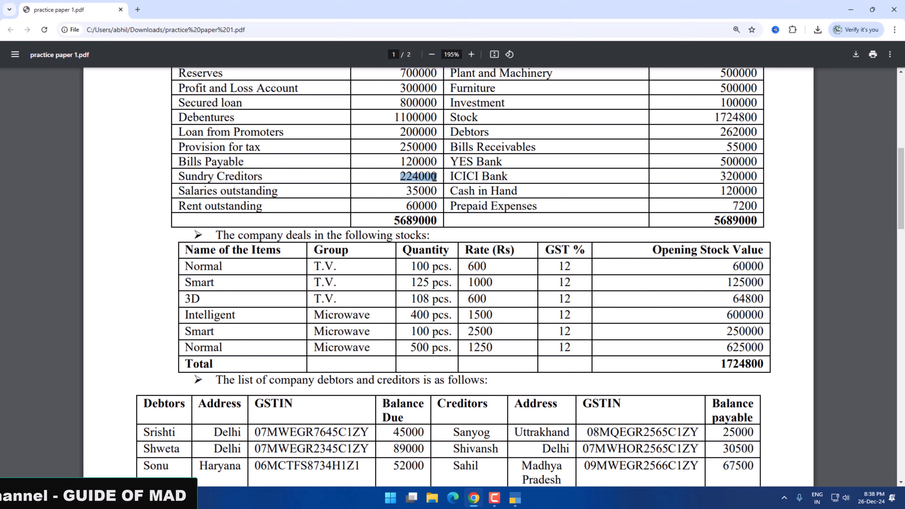
pyautogui.scroll(-4, 455, 191)
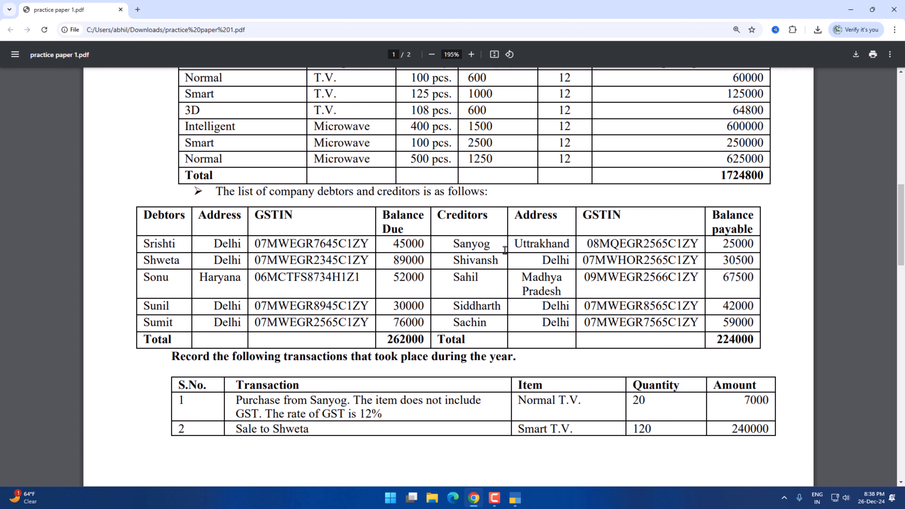
pyautogui.hotkey('alt', 'Tab')
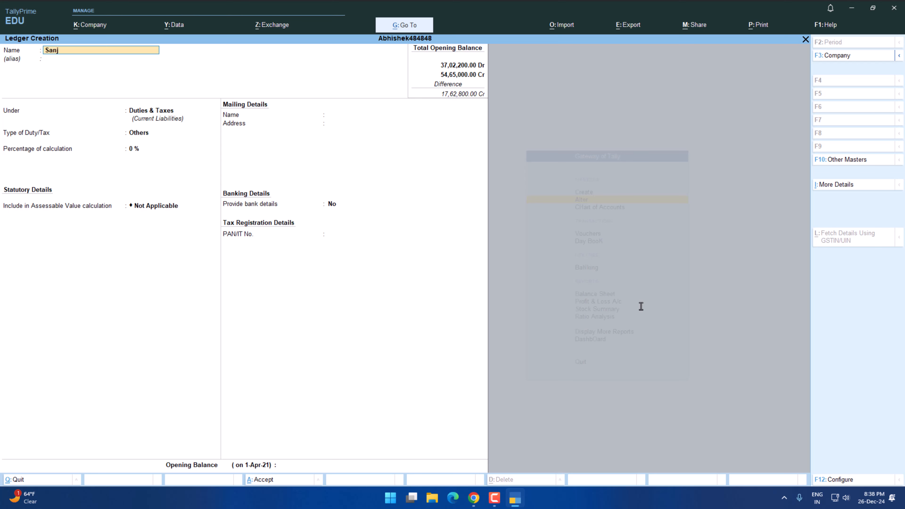
# Enter the first listed creditor's name for the new ledger and place it under Sundry Creditors.
pyautogui.press('BackSpace')
pyautogui.write('g')
pyautogui.press('Return')
pyautogui.press('Return')
pyautogui.press('Return')
pyautogui.press('BackSpace')
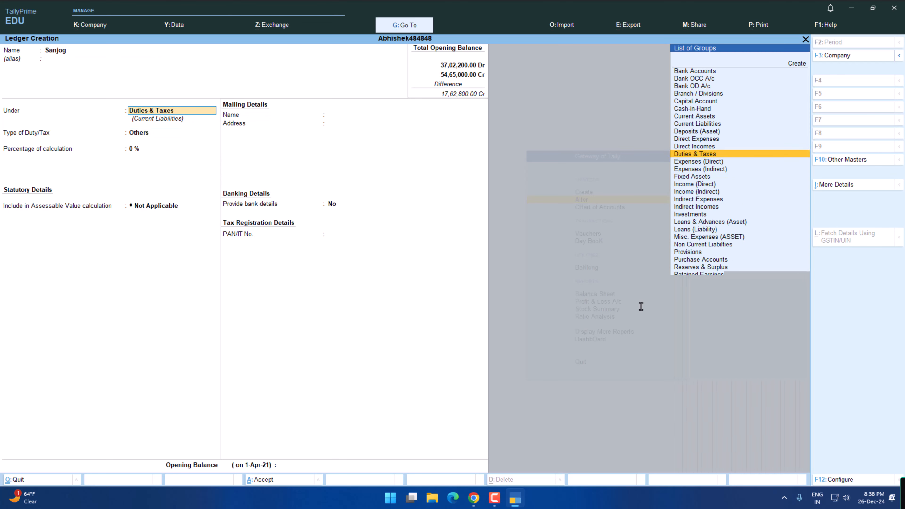
pyautogui.write('s')
pyautogui.press('Down')
pyautogui.press('Down')
pyautogui.press('Down')
pyautogui.press('Return')
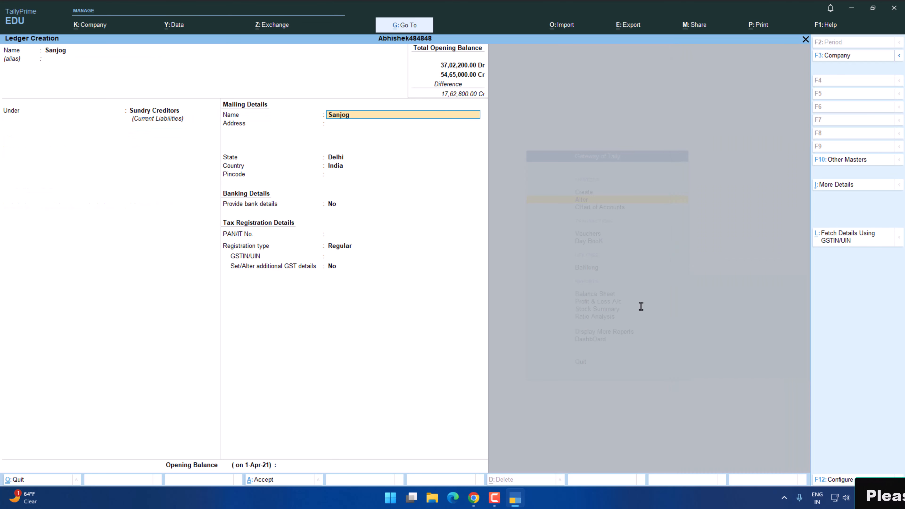
# Set the creditor's state in the mailing details to Uttarakhand, as given in the practice paper.
pyautogui.press('Return')
pyautogui.press('Return')
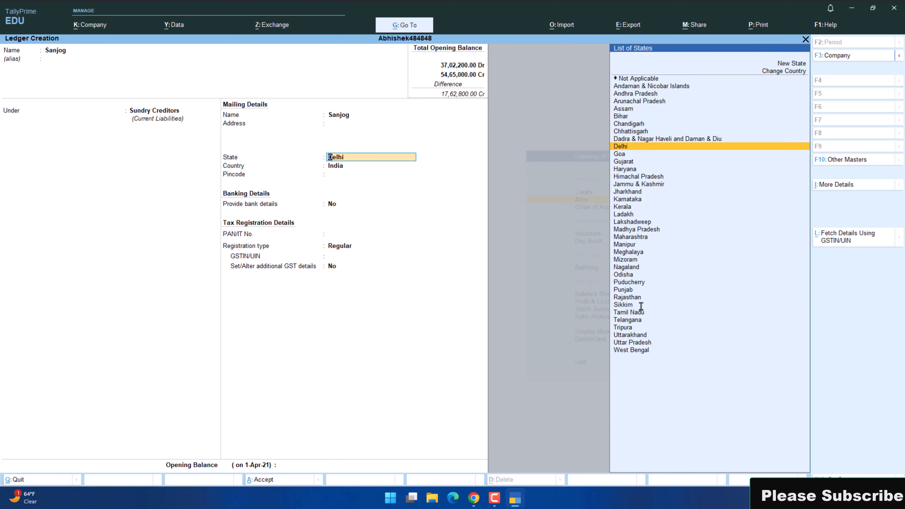
pyautogui.hotkey('alt', 'Tab')
pyautogui.hotkey('alt', 'Tab')
pyautogui.write('Ut')
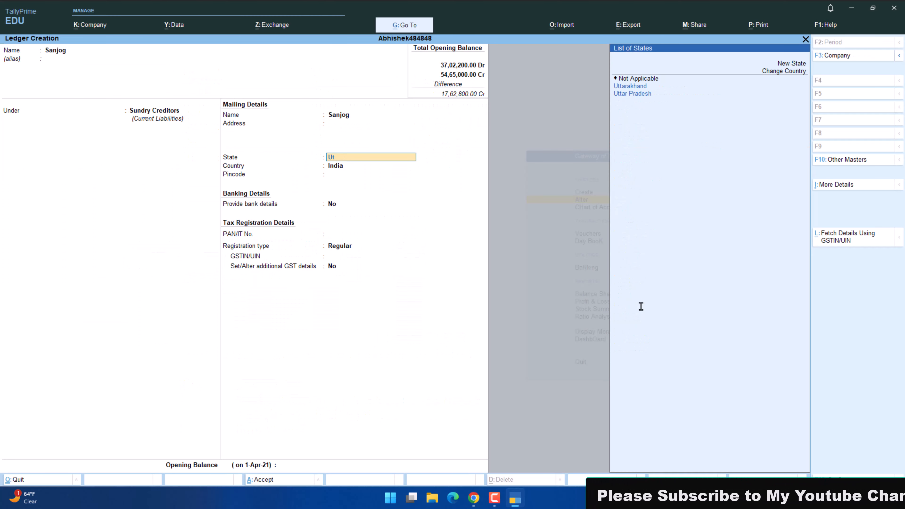
pyautogui.press('Return')
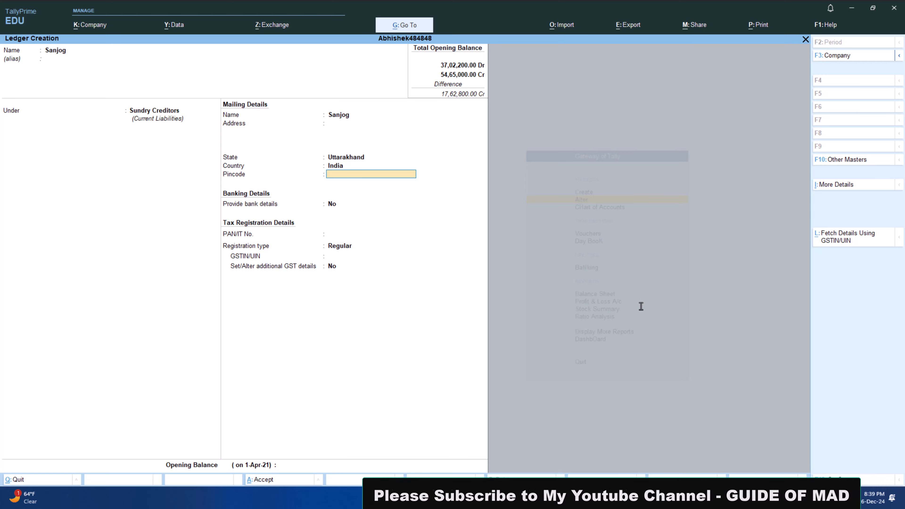
# Copy the first creditor's GSTIN from the practice paper into the ledger's tax registration details and save the ledger.
pyautogui.press('Return')
pyautogui.press('Return')
pyautogui.press('Return')
pyautogui.press('Return')
pyautogui.hotkey('alt', 'Tab')
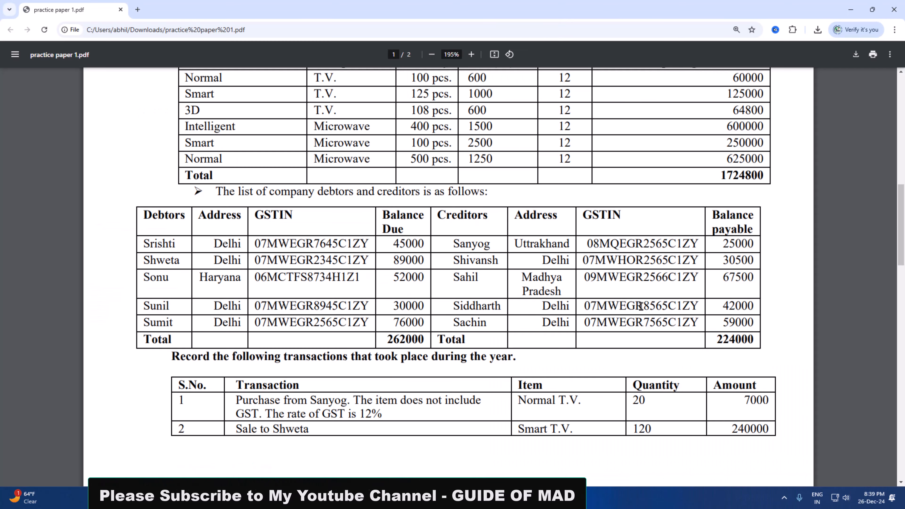
pyautogui.doubleClick(621, 245)
pyautogui.hotkey('ctrl', 'c')
pyautogui.hotkey('alt', 'Tab')
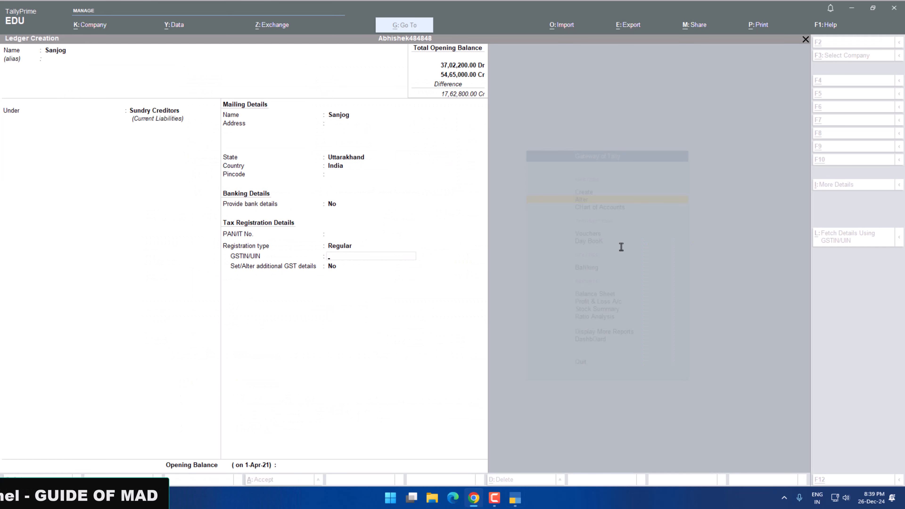
pyautogui.hotkey('ctrl', 'alt', 'v')
pyautogui.press('Return')
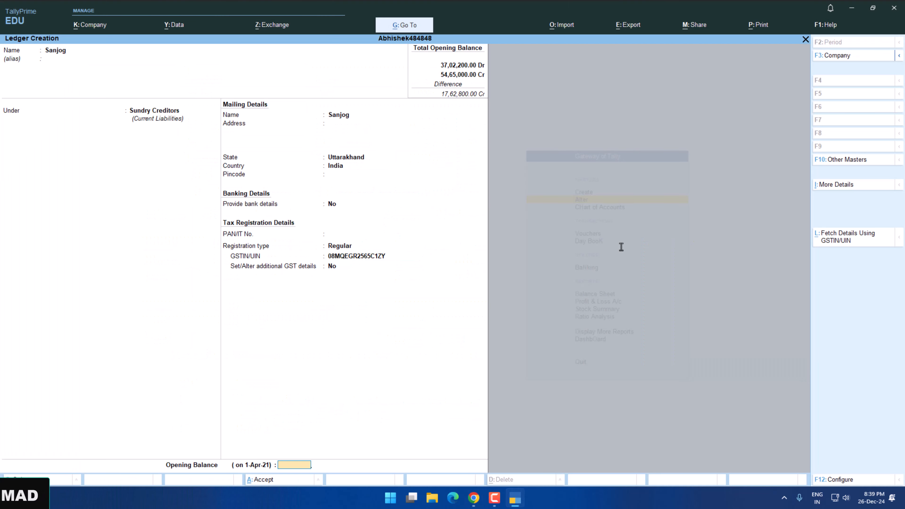
pyautogui.press('Return')
pyautogui.press('Return')
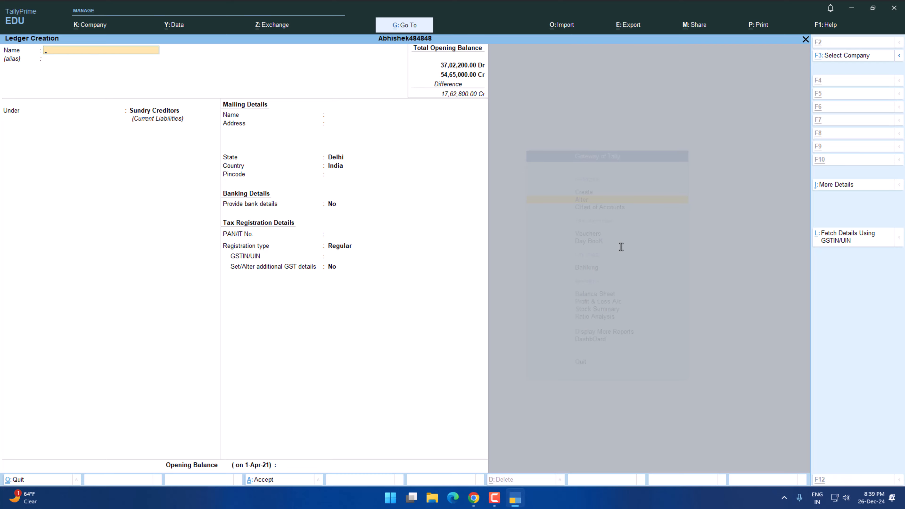
# Copy the second listed creditor's name from the practice paper into a new ledger under Sundry Creditors, keeping the state as Delhi.
pyautogui.hotkey('alt', 'Tab')
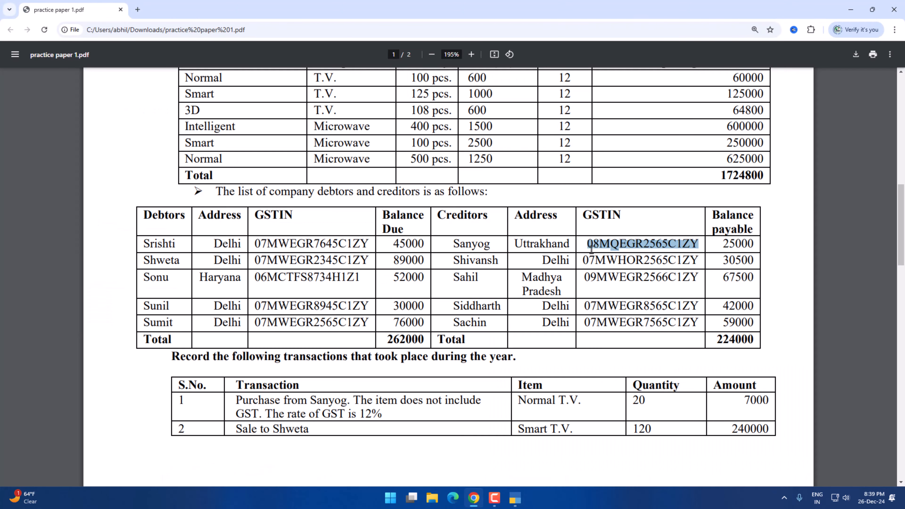
pyautogui.hotkey('alt', 'Tab')
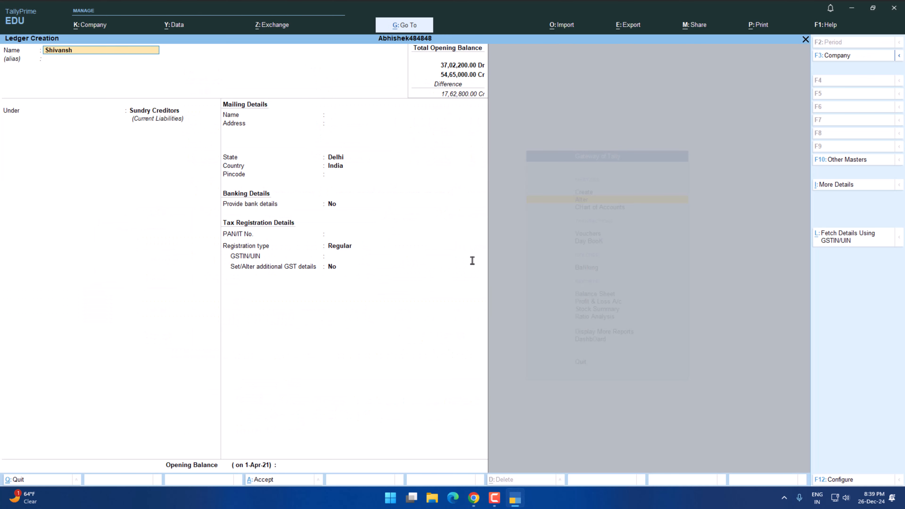
pyautogui.press('Return')
pyautogui.press('Return')
pyautogui.press('Return')
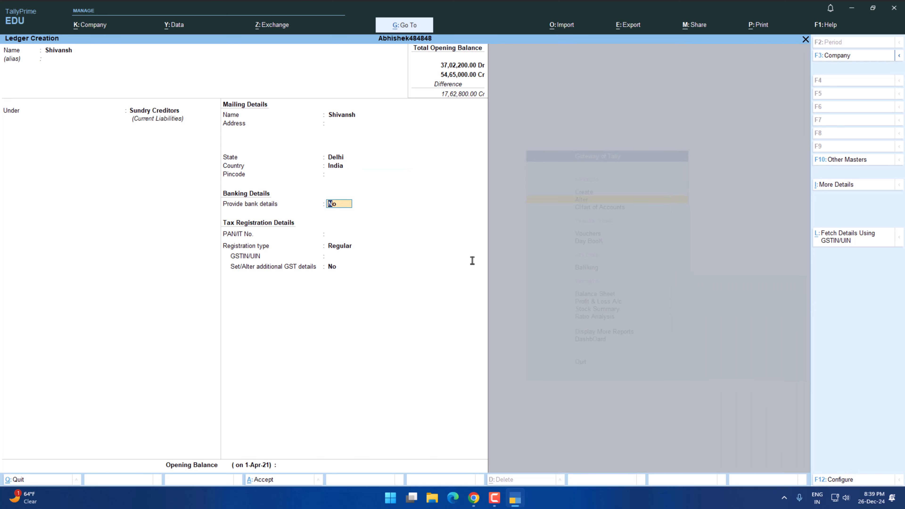
# Copy the second creditor's GSTIN from the practice paper, set the opening balance to 30500 and save the ledger.
pyautogui.hotkey('alt', 'Tab')
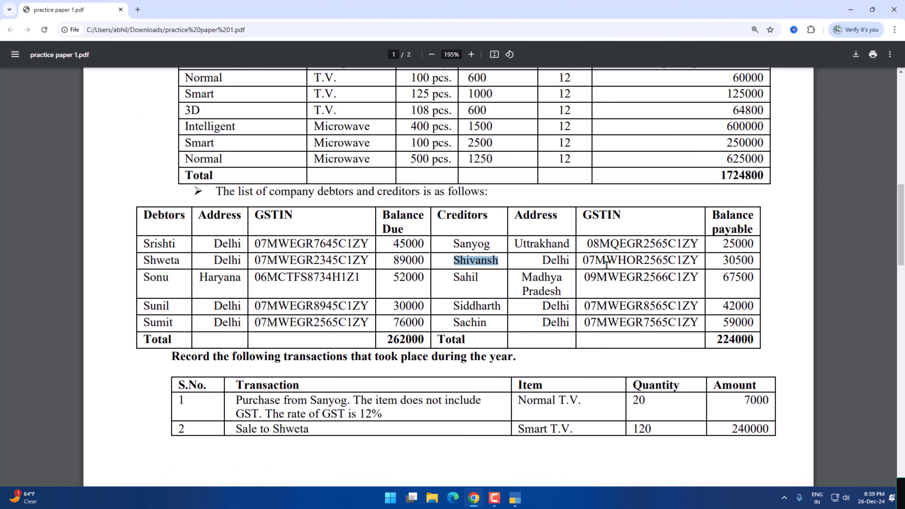
pyautogui.hotkey('alt', 'Tab')
pyautogui.hotkey('ctrl', 'v')
pyautogui.press('Return')
pyautogui.press('Return')
pyautogui.hotkey('alt', 'Tab')
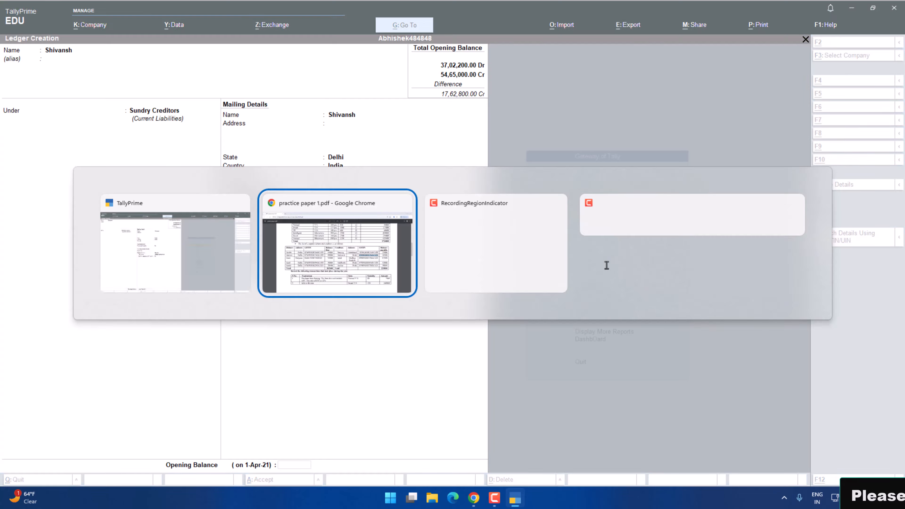
pyautogui.hotkey('alt', 'Tab')
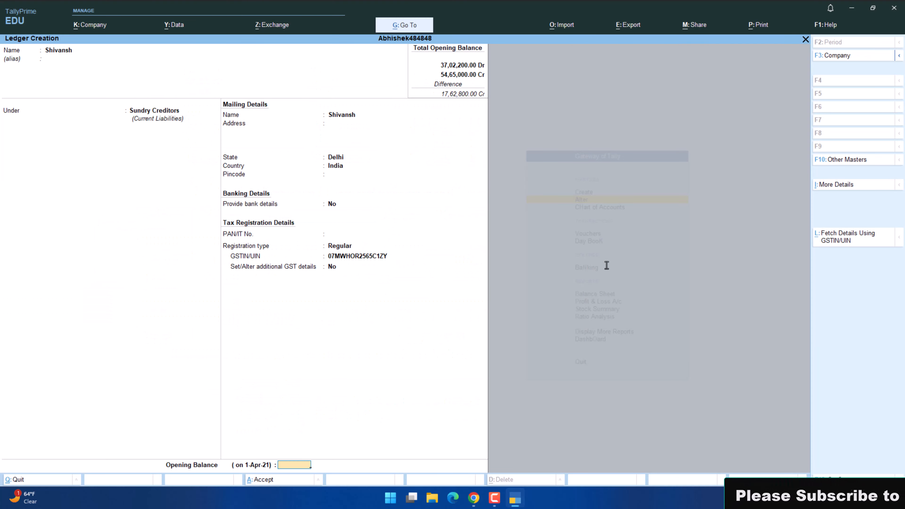
pyautogui.write('30500')
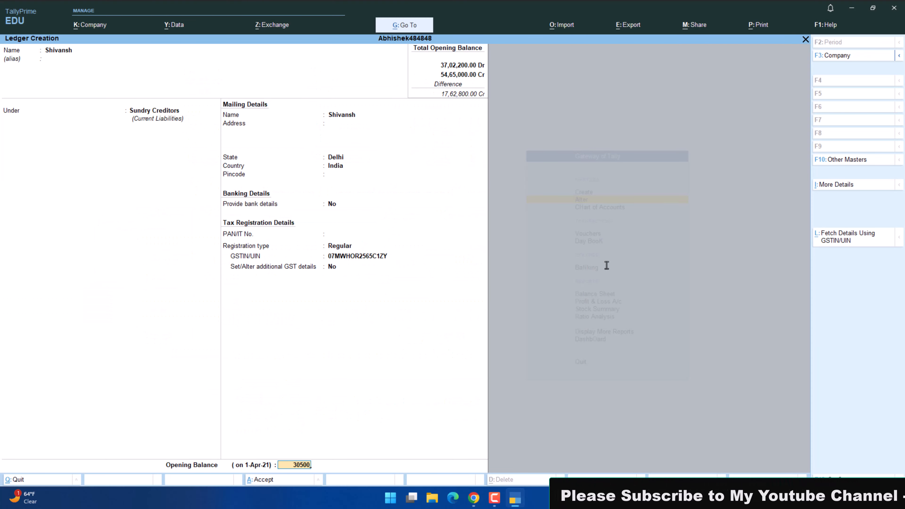
pyautogui.press('Return')
pyautogui.press('Return')
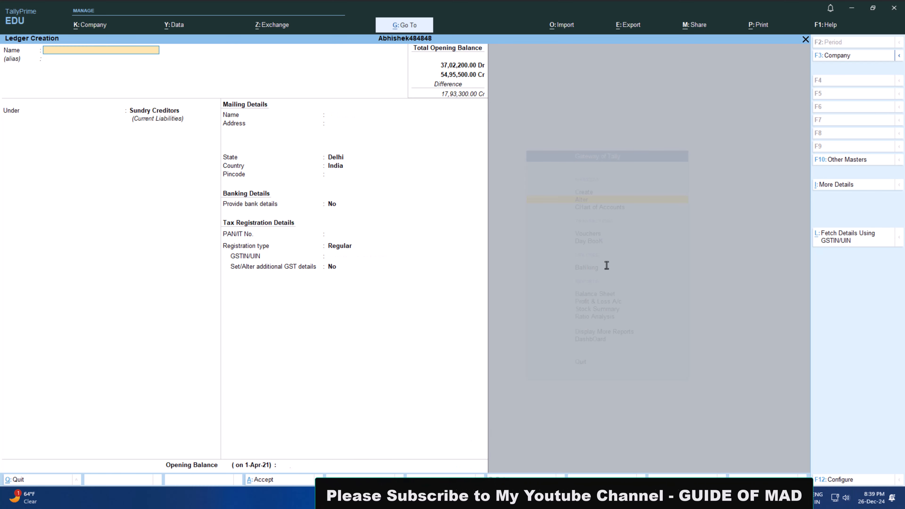
# Create the third listed creditor's ledger under Sundry Creditors with the payable balance of 67500 from the practice paper.
pyautogui.hotkey('alt', 'Tab')
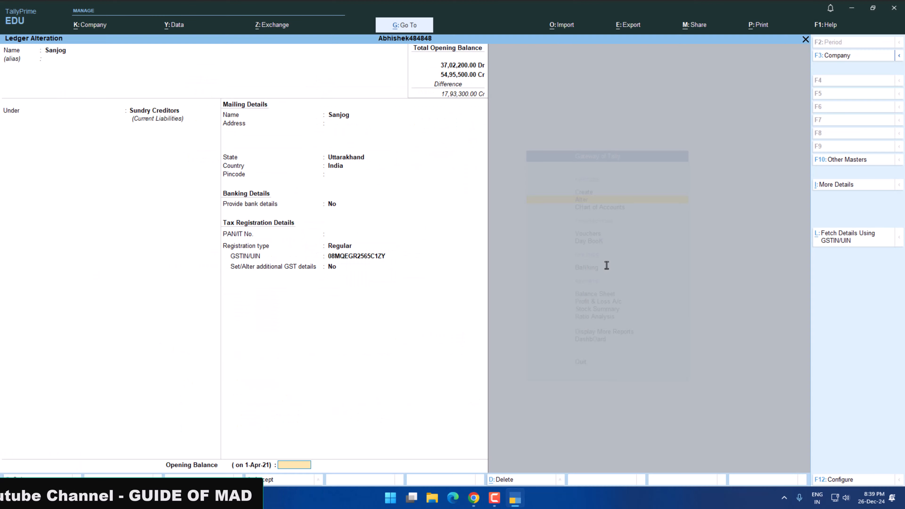
pyautogui.write('67')
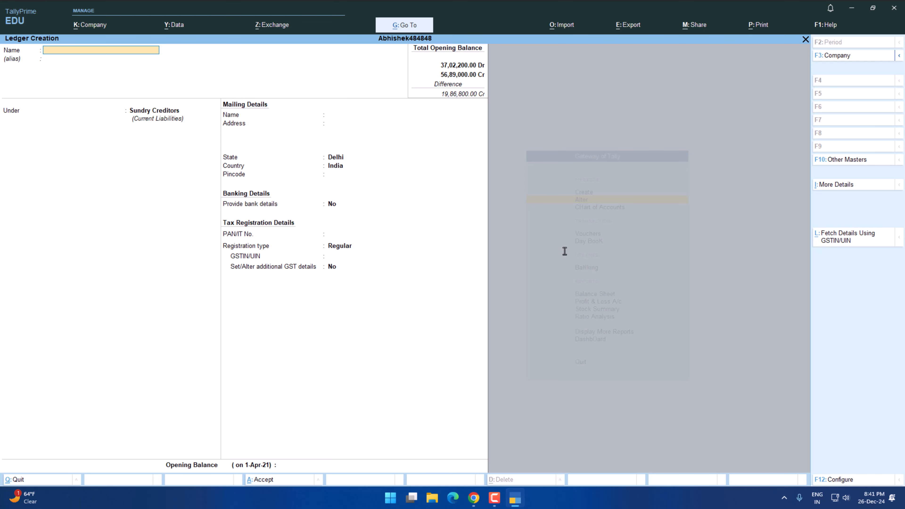
# Examine the practice paper's balance sheet totals, stock table and list of company debtors and creditors.
pyautogui.hotkey('alt', 'Tab')
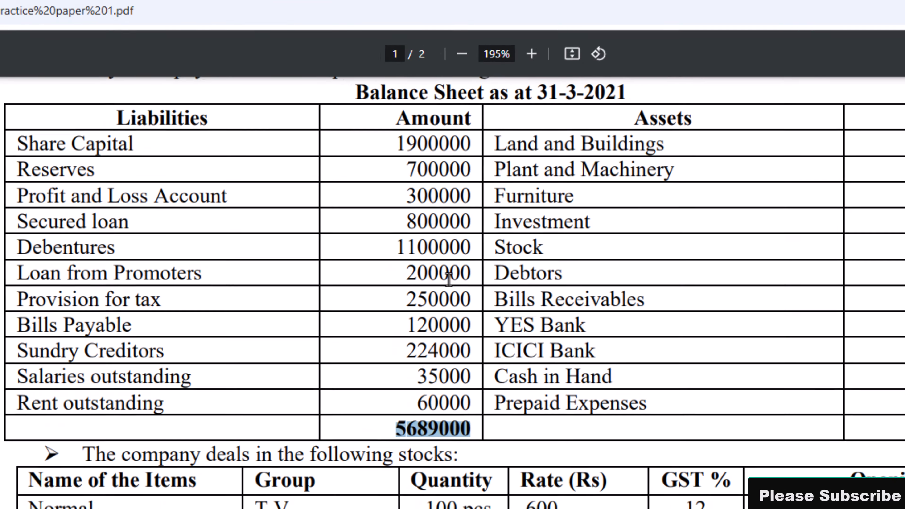
pyautogui.scroll(-5, 487, 390)
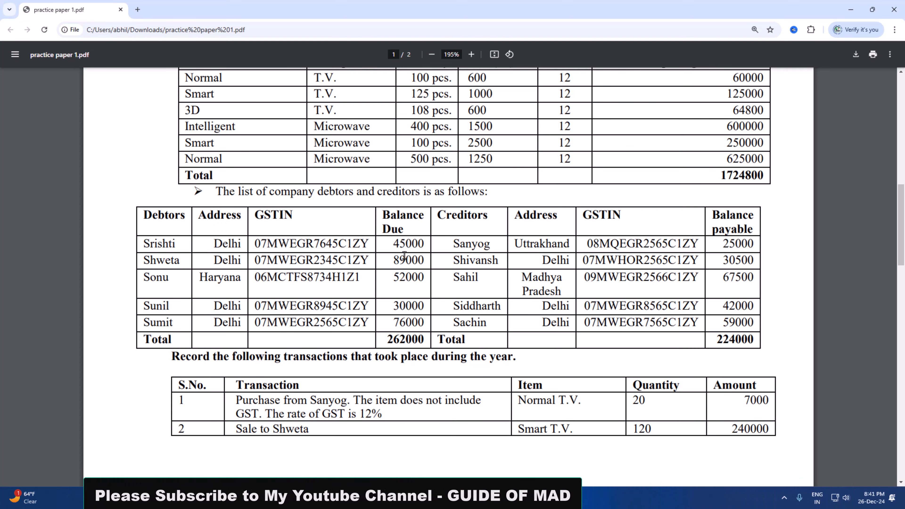
pyautogui.scroll(3, 404, 256)
pyautogui.scroll(4, 405, 256)
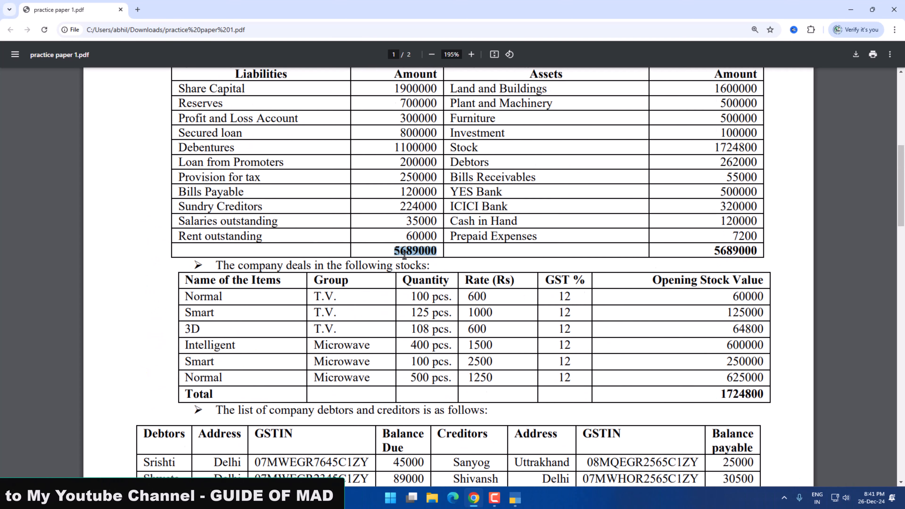
pyautogui.scroll(-4, 404, 256)
pyautogui.scroll(3, 494, 272)
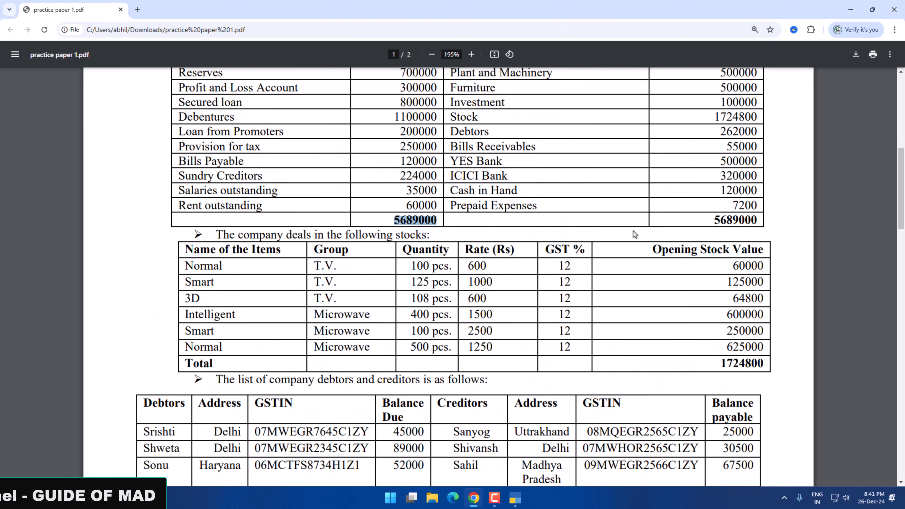
pyautogui.scroll(-6, 469, 263)
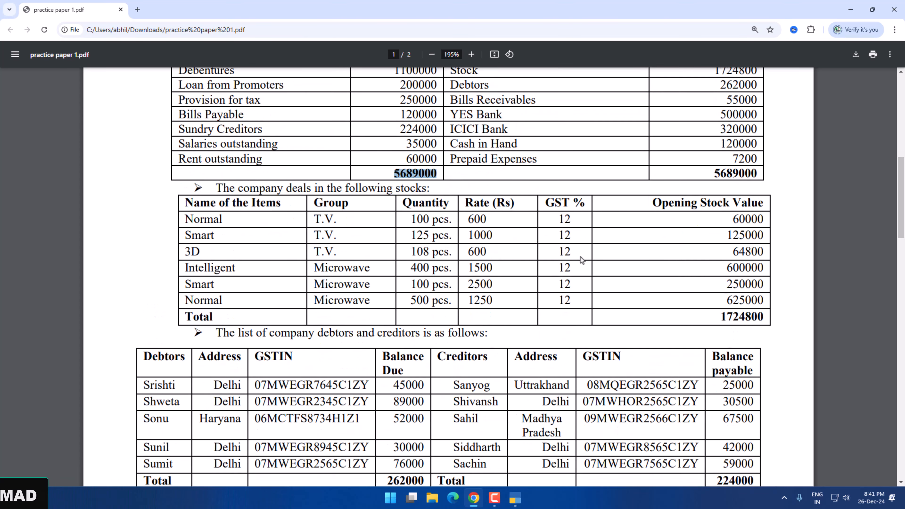
pyautogui.scroll(2, 463, 270)
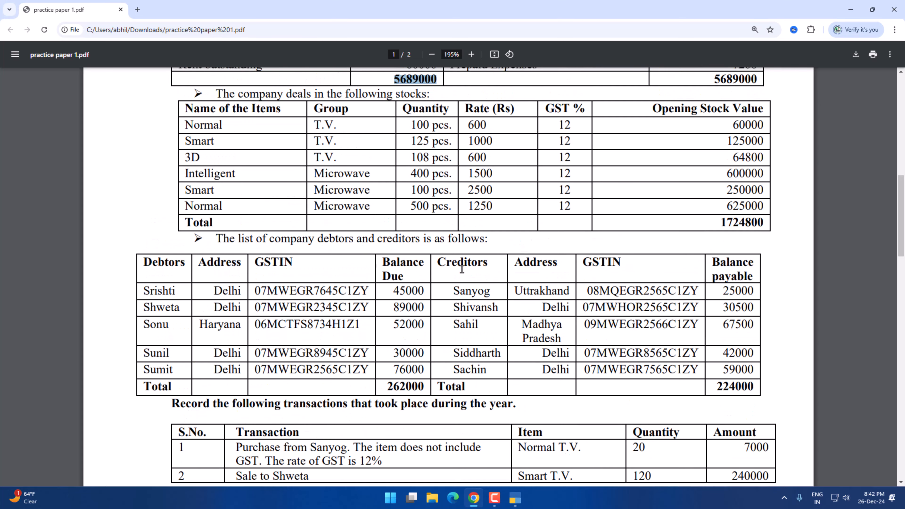
pyautogui.scroll(-2, 454, 274)
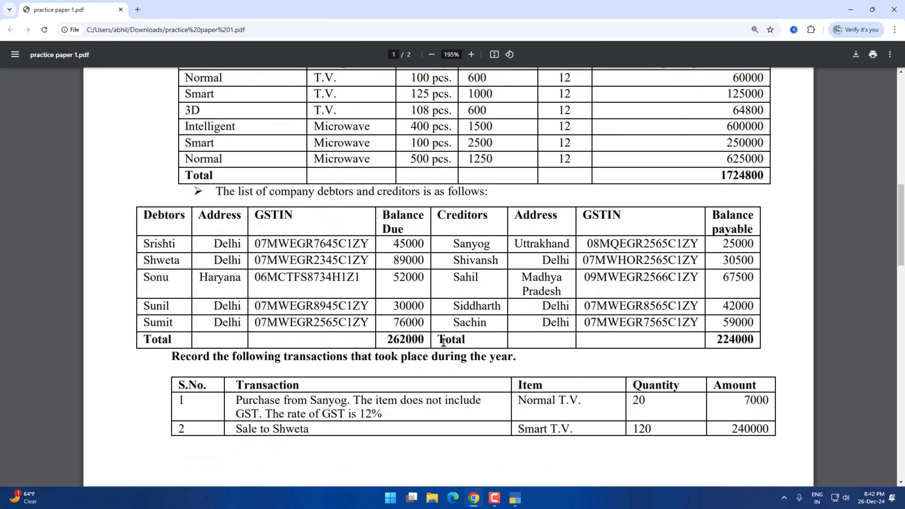
# Create the first listed debtor's ledger under Sundry Debtors with an opening balance of 45000.
pyautogui.hotkey('alt', 'Tab')
pyautogui.hotkey('alt', 'Tab')
pyautogui.doubleClick(154, 245)
# Copy the third debtor's name from the practice paper into a new Sundry Debtors ledger with an opening balance of 52000.
pyautogui.hotkey('alt', 'Tab')
pyautogui.press('Return')
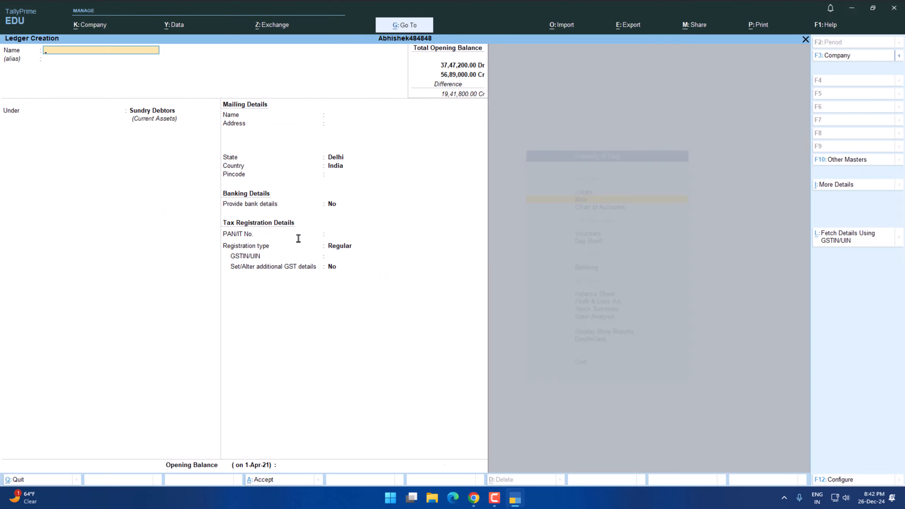
# Create the second debtor's ledger under Sundry Debtors with the GSTIN from the practice paper and an opening balance of 89000.
pyautogui.write('Shweta')
pyautogui.press('Return')
pyautogui.press('Return')
pyautogui.press('Return')
pyautogui.press('Return')
pyautogui.press('Return')
pyautogui.press('Return')
pyautogui.press('Return')
pyautogui.press('Return')
pyautogui.press('Return')
pyautogui.press('Return')
pyautogui.press('Return')
pyautogui.write('07MWEGR2345C1ZY')
pyautogui.hotkey('ctrl', 'a')
pyautogui.write('89000')
pyautogui.hotkey('alt', 'Tab')
pyautogui.doubleClick(154, 279)
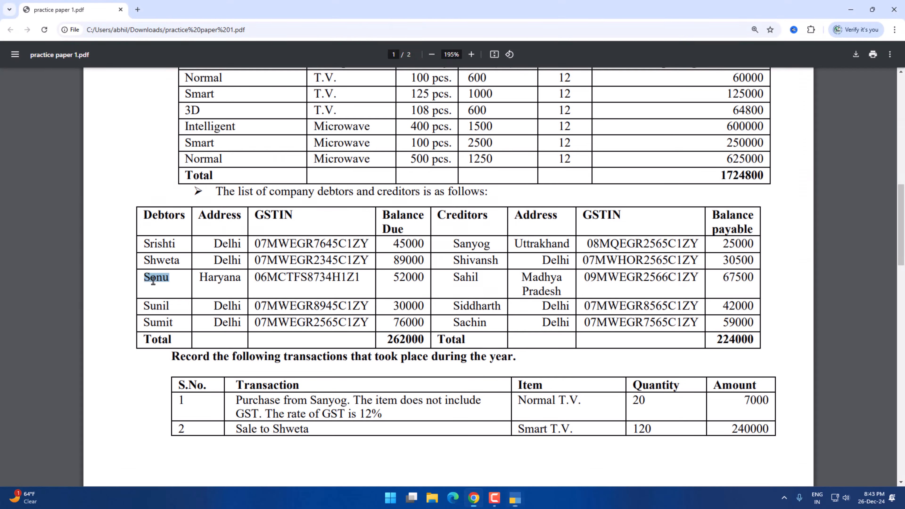
# Copy the fifth debtor's GSTIN and balance due of 76000 from the practice paper into the debtor's ledger.
pyautogui.hotkey('alt', 'Tab')
pyautogui.write('Sonu52000')
pyautogui.press('Return')
# Create the fourth debtor's ledger under Sundry Debtors with the GSTIN from the practice paper and an opening balance of 30000.
pyautogui.press('Return')
pyautogui.press('Return')
pyautogui.press('Return')
pyautogui.write('07MWEGR8945C1ZY')
pyautogui.write('30000')
pyautogui.press('Return')
pyautogui.hotkey('alt', 'Tab')
pyautogui.doubleClick(287, 322)
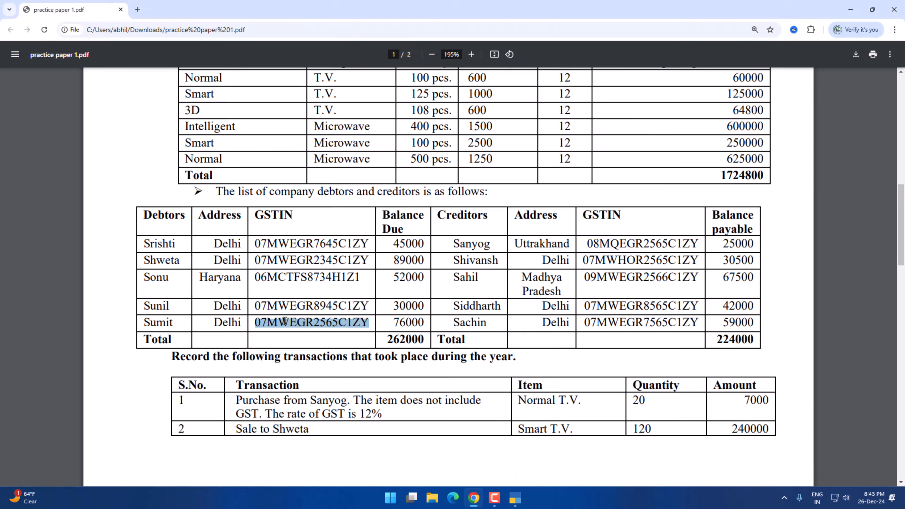
pyautogui.doubleClick(418, 322)
pyautogui.hotkey('alt', 'Tab')
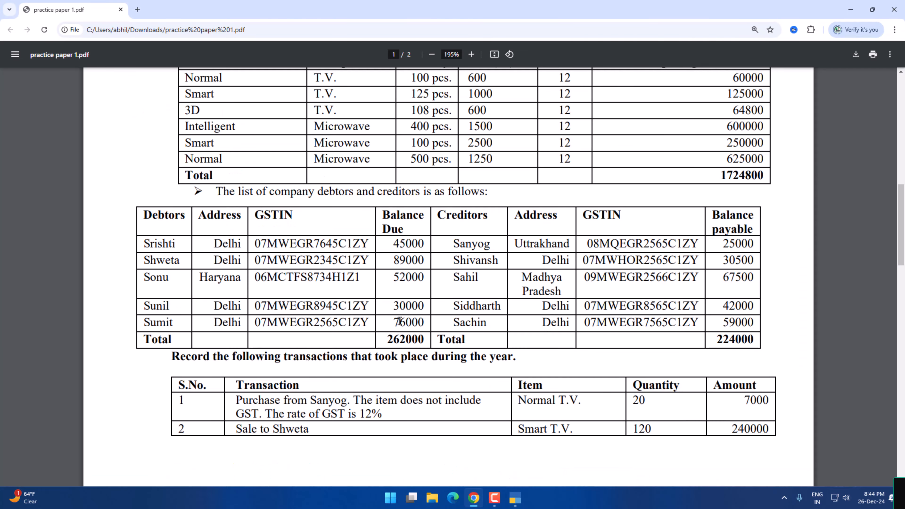
# Check the stock table in the practice paper and leave ledger creation, returning to the Gateway of Tally.
pyautogui.scroll(4, 399, 322)
pyautogui.scroll(1, 441, 307)
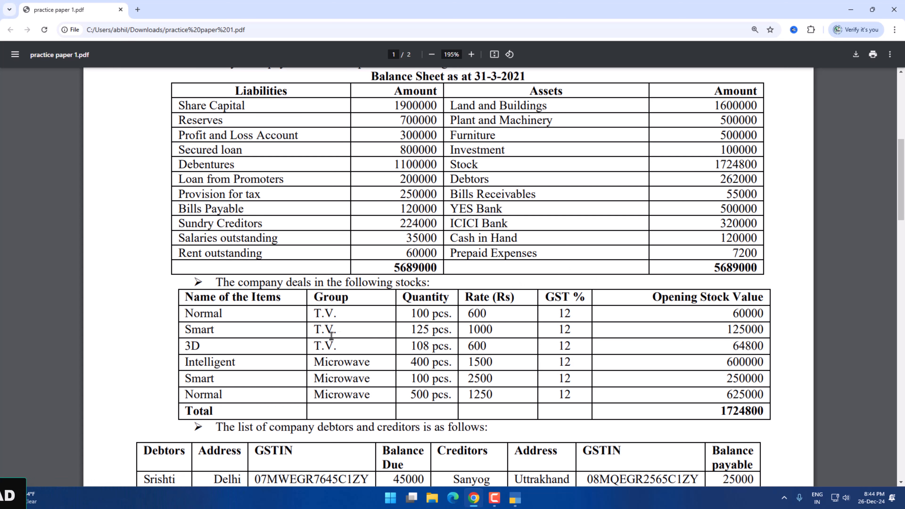
pyautogui.hotkey('alt', 'Tab')
pyautogui.press('Escape')
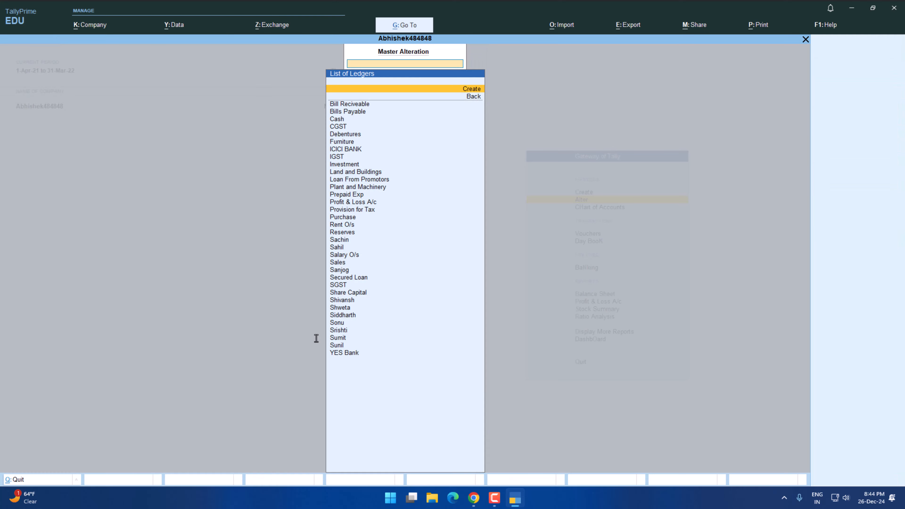
pyautogui.press('Escape')
pyautogui.press('Escape')
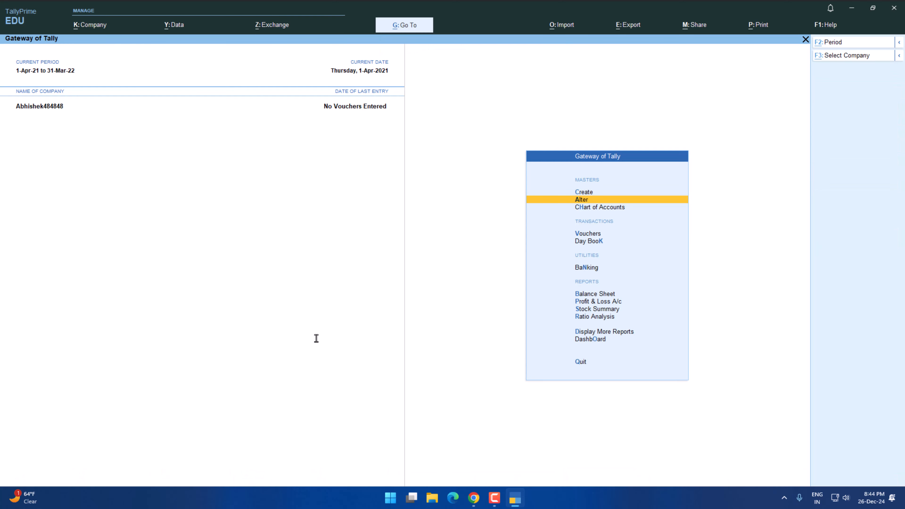
# Open a blank stock group creation form from the inventory masters.
pyautogui.hotkey('alt', 'Tab')
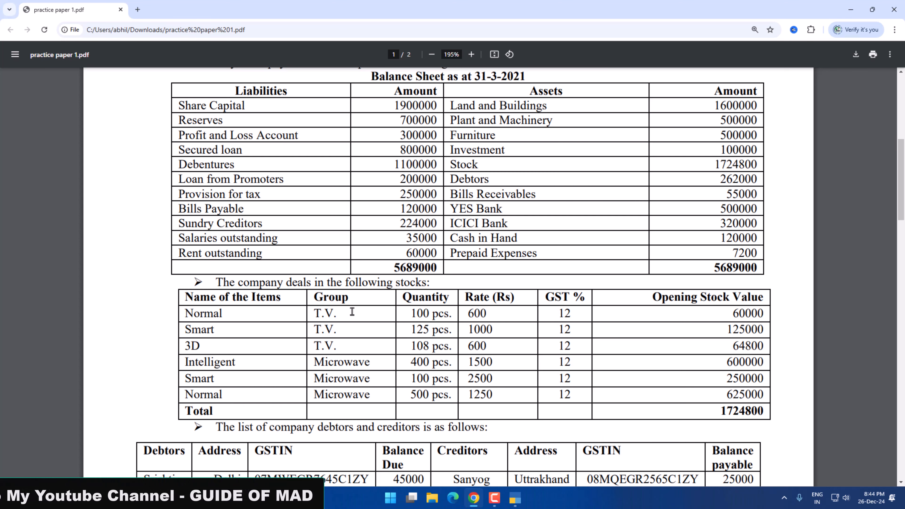
pyautogui.hotkey('alt', 'Tab')
pyautogui.press('Return')
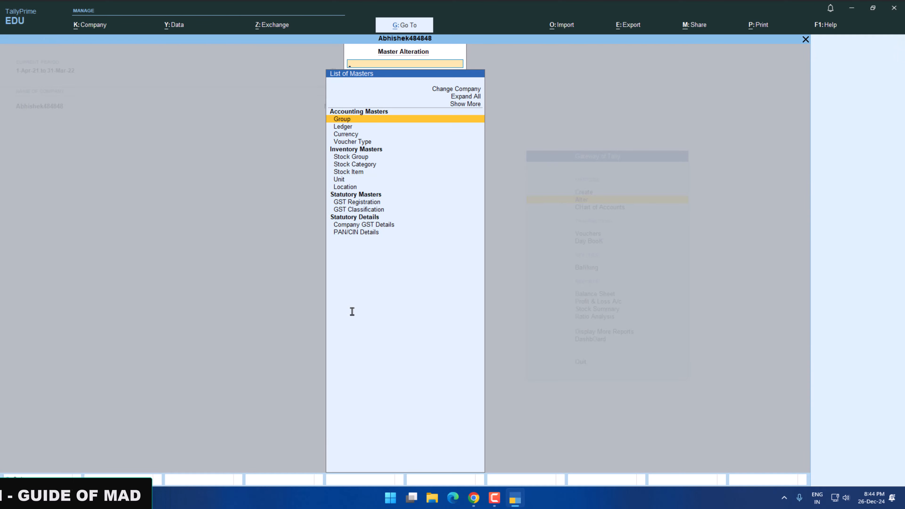
pyautogui.press('Down')
pyautogui.press('Down')
pyautogui.press('Down')
pyautogui.press('Down')
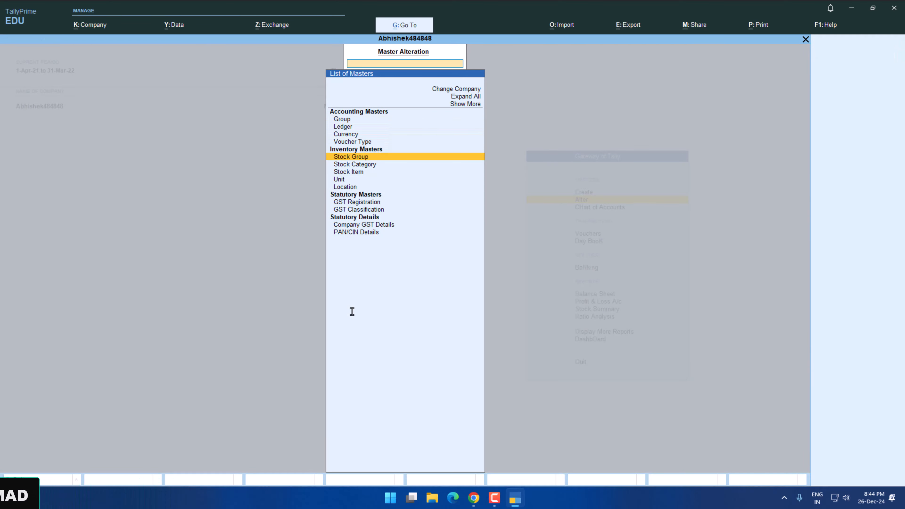
pyautogui.hotkey('alt', 'Tab')
# Create the stock group T.V. under Primary, copying its name from the practice paper's stock table.
pyautogui.hotkey('alt', 'Tab')
pyautogui.press('Return')
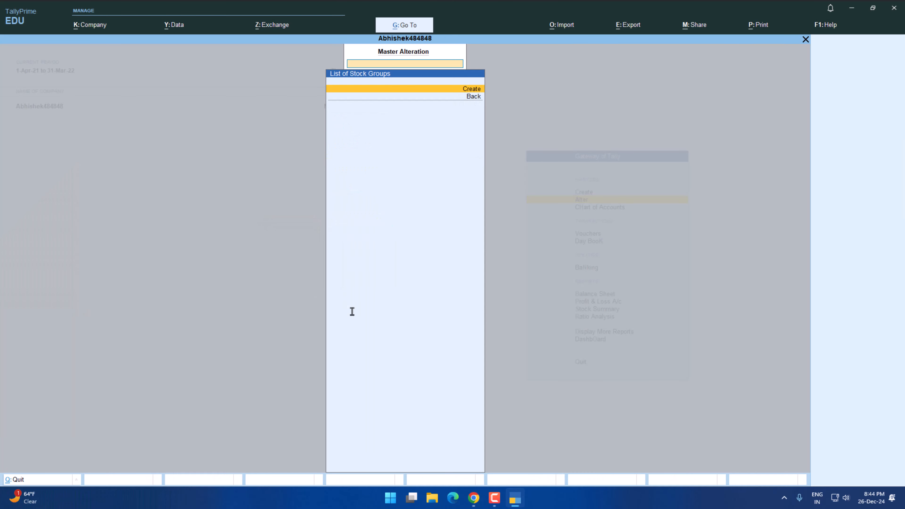
pyautogui.press('Return')
pyautogui.hotkey('alt', 'Tab')
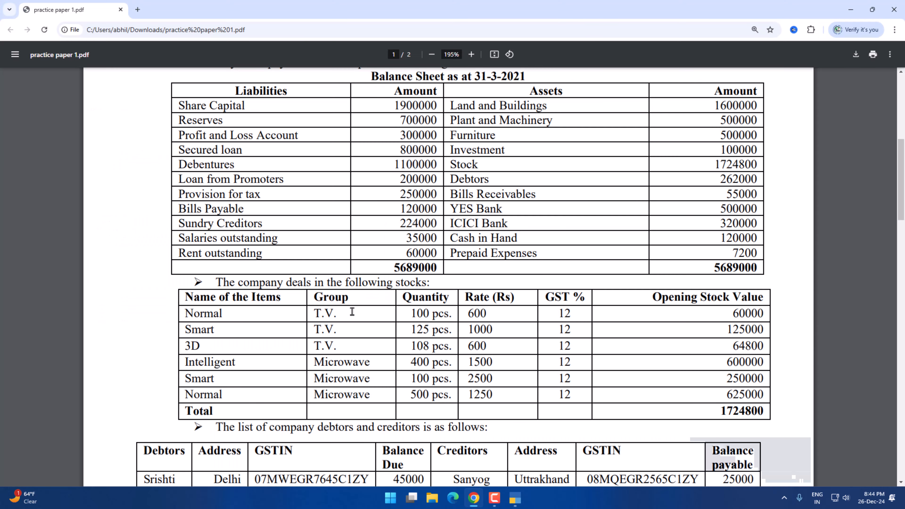
pyautogui.moveTo(345, 301); pyautogui.dragTo(314, 316)
pyautogui.click(336, 314)
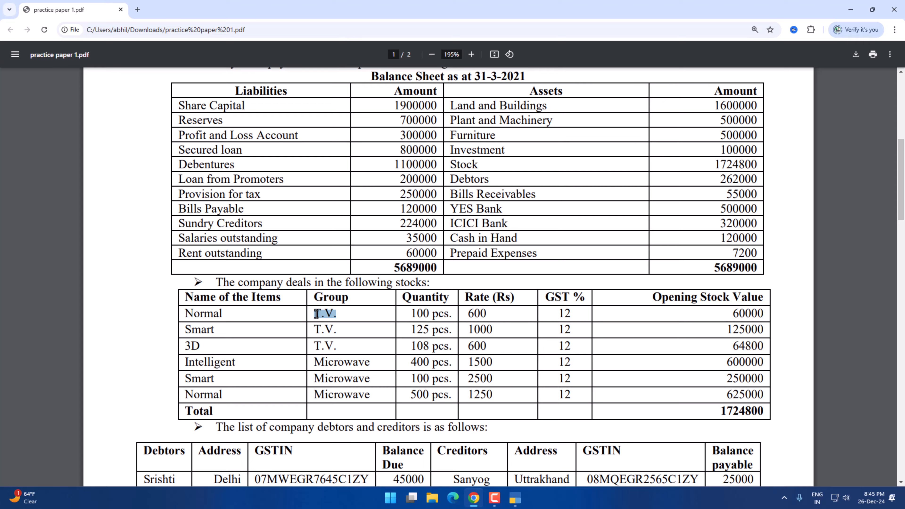
pyautogui.hotkey('alt', 'Tab')
pyautogui.hotkey('ctrl', 'alt', 'v')
pyautogui.press('Return')
pyautogui.press('Return')
pyautogui.press('Return')
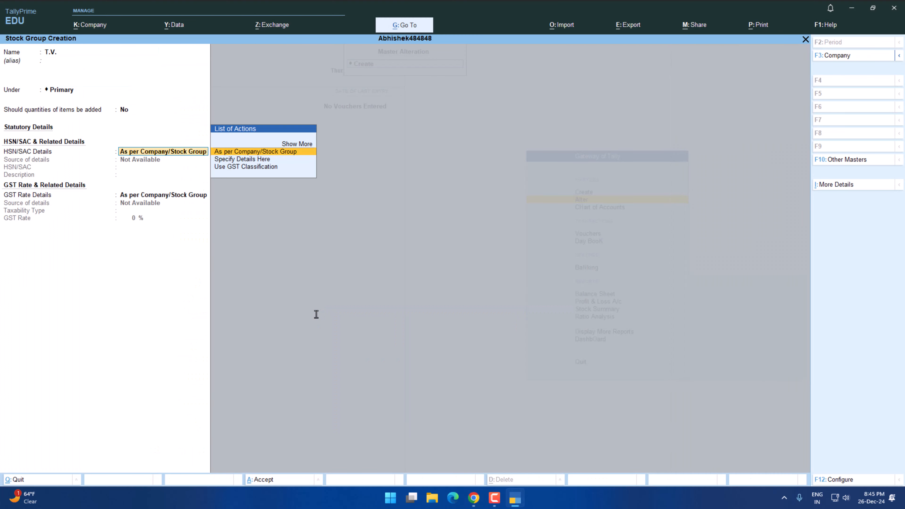
pyautogui.hotkey('ctrl', 'a')
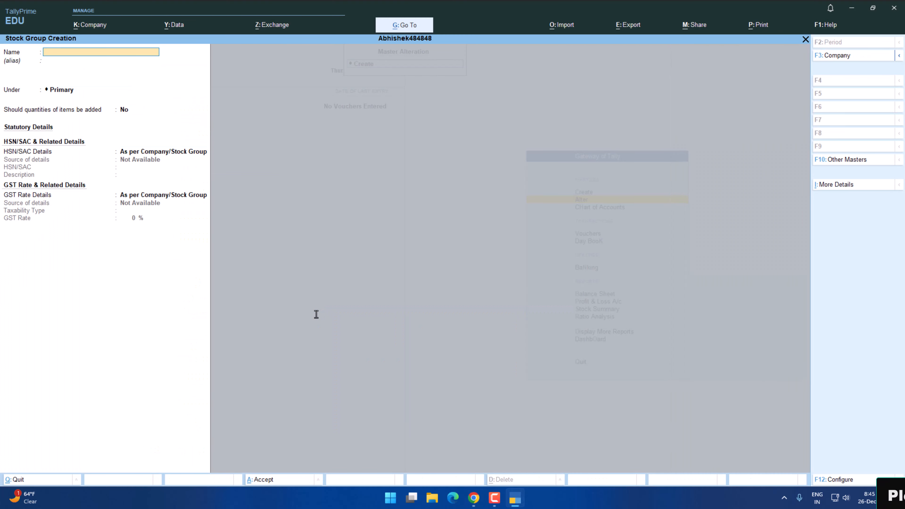
# Create the stock group Microwave under Primary, copying its name from the practice paper's stock table, and leave stock group creation.
pyautogui.hotkey('alt', 'Tab')
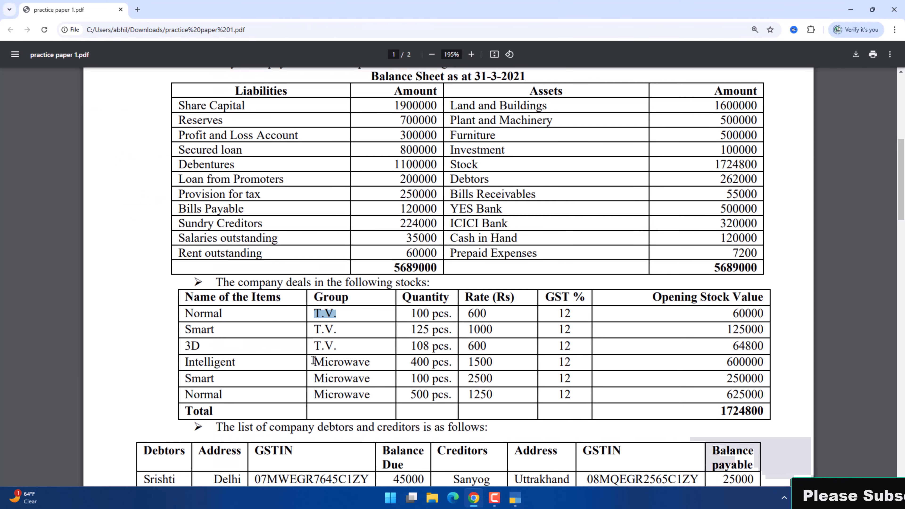
pyautogui.hotkey('alt', 'Tab')
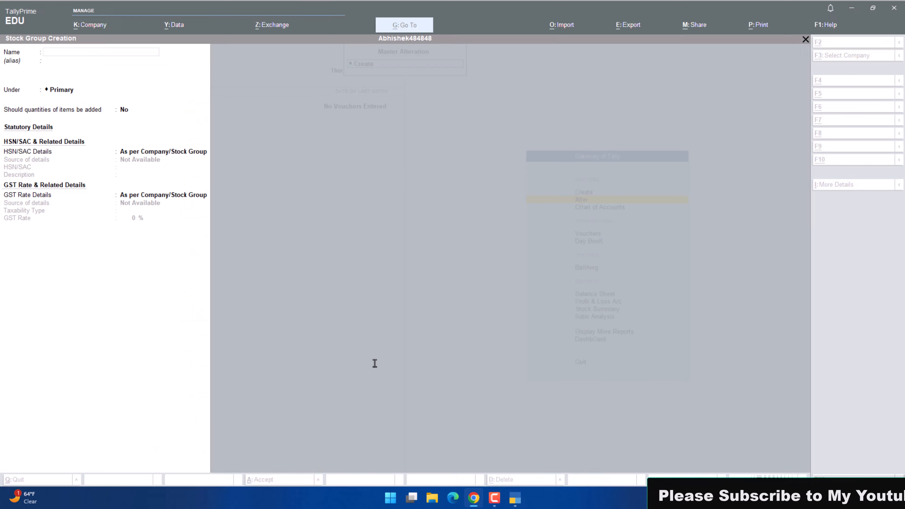
pyautogui.hotkey('ctrl', 'alt', 'v')
pyautogui.press('Return')
pyautogui.press('Return')
pyautogui.press('Return')
pyautogui.press('Return')
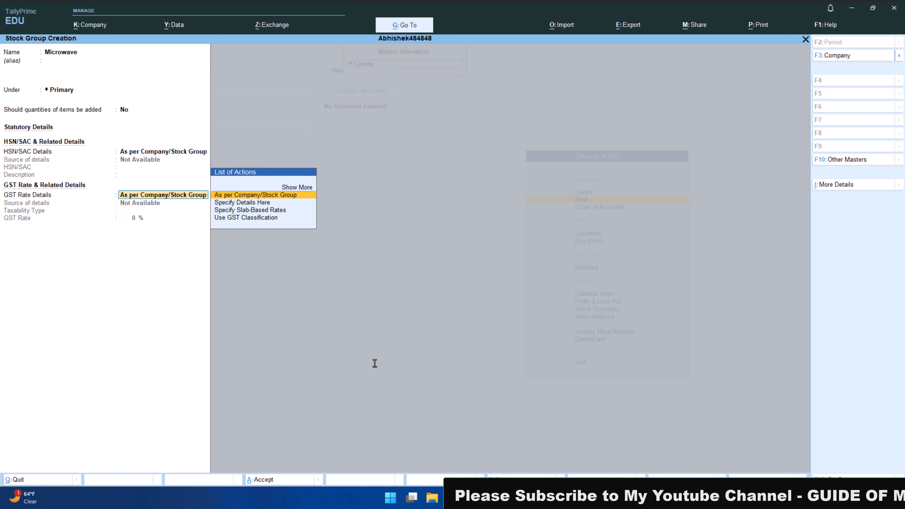
pyautogui.hotkey('ctrl', 'a')
pyautogui.press('Escape')
# Open the list of stock items from the Chart of Accounts inventory masters.
pyautogui.press('Return')
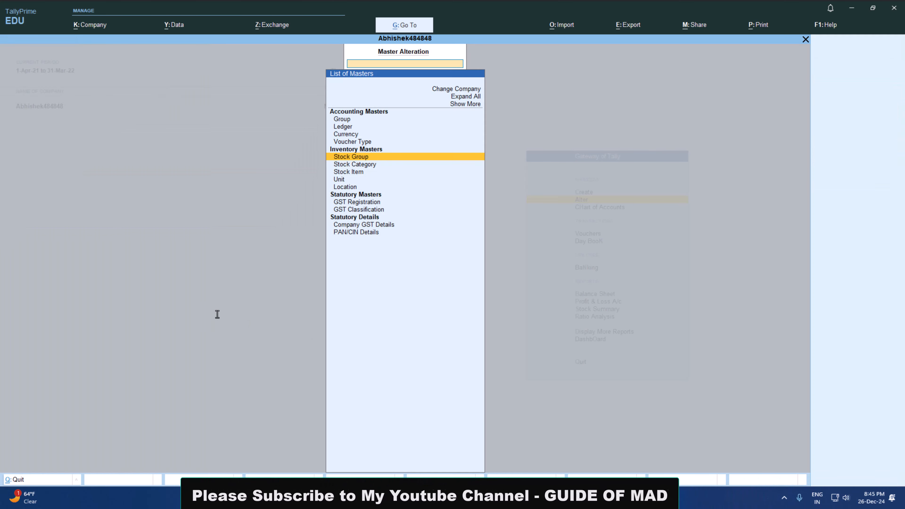
pyautogui.press('Escape')
pyautogui.press('Down')
pyautogui.press('Return')
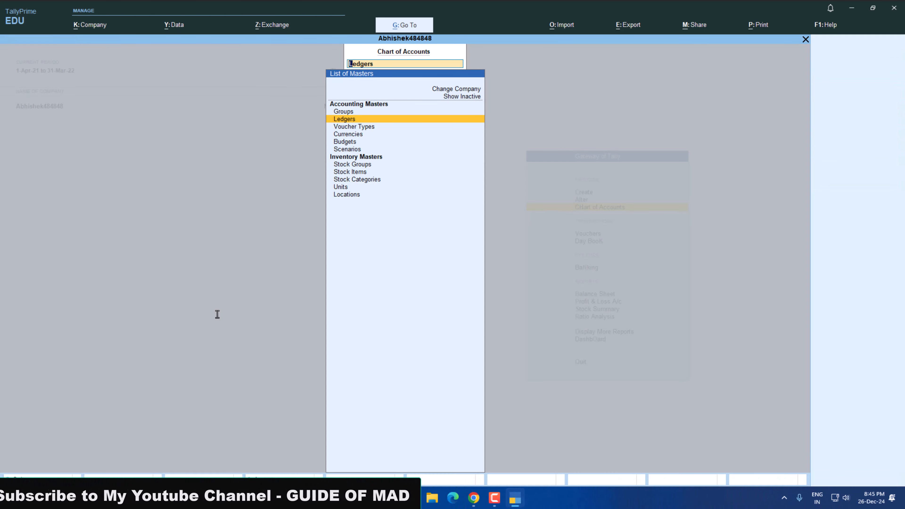
pyautogui.press('Down')
pyautogui.press('Down')
pyautogui.press('Down')
# Open multi stock item alteration for the T.V. stock group.
pyautogui.press('Down')
pyautogui.press('Down')
pyautogui.press('Down')
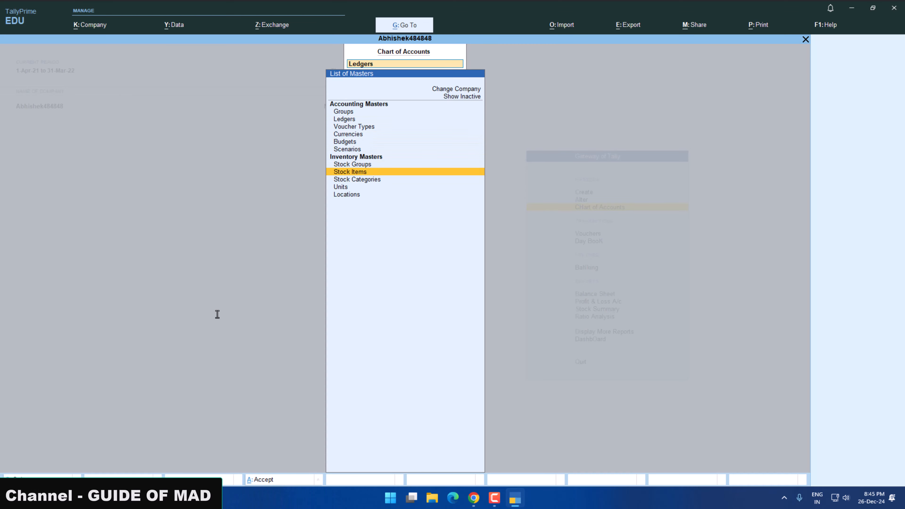
pyautogui.press('Return')
pyautogui.press('F4')
pyautogui.press('Down')
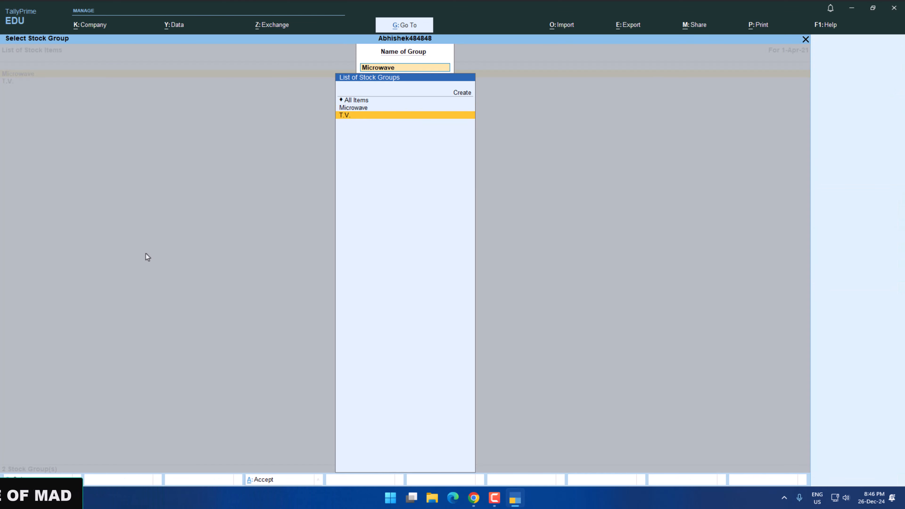
pyautogui.press('Return')
# Add the stock item Normal under T.V., copying its name from the practice paper, and choose pcs as its unit.
pyautogui.hotkey('alt', 'Tab')
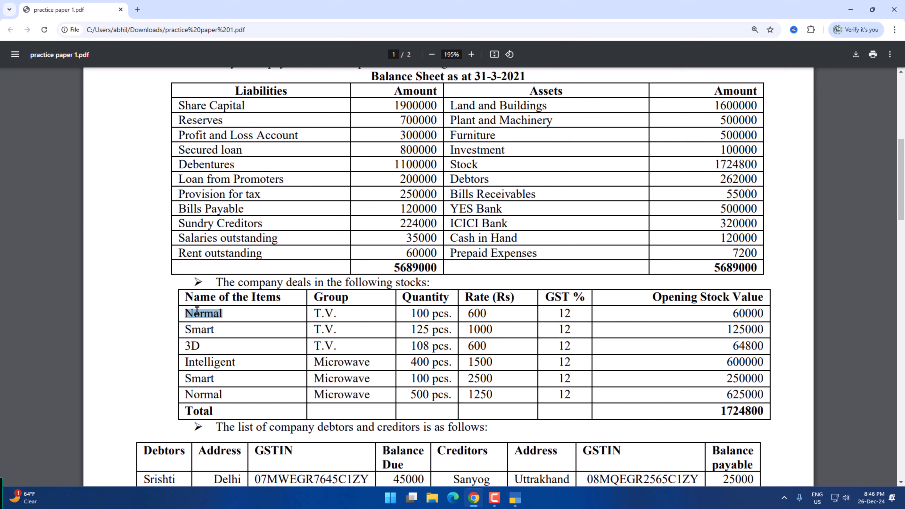
pyautogui.hotkey('alt', 'Tab')
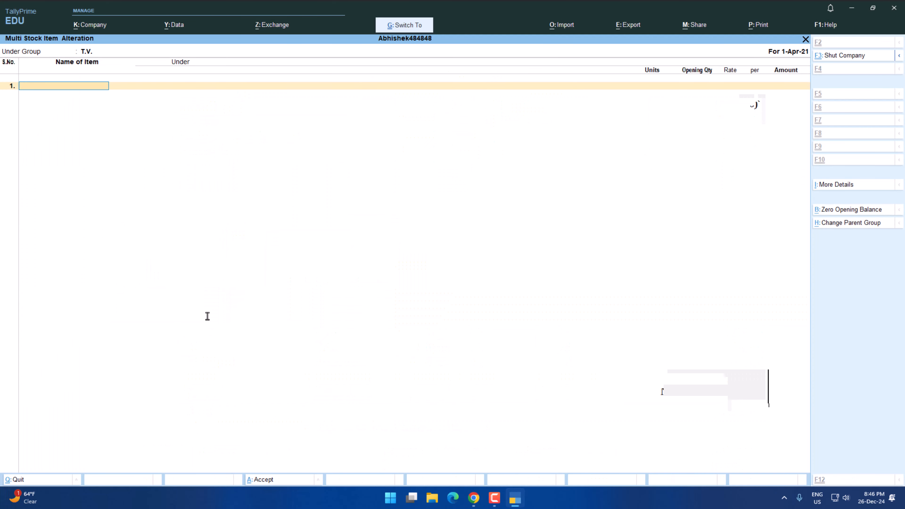
pyautogui.write('Normal')
pyautogui.press('Return')
pyautogui.press('Return')
pyautogui.press('BackSpace')
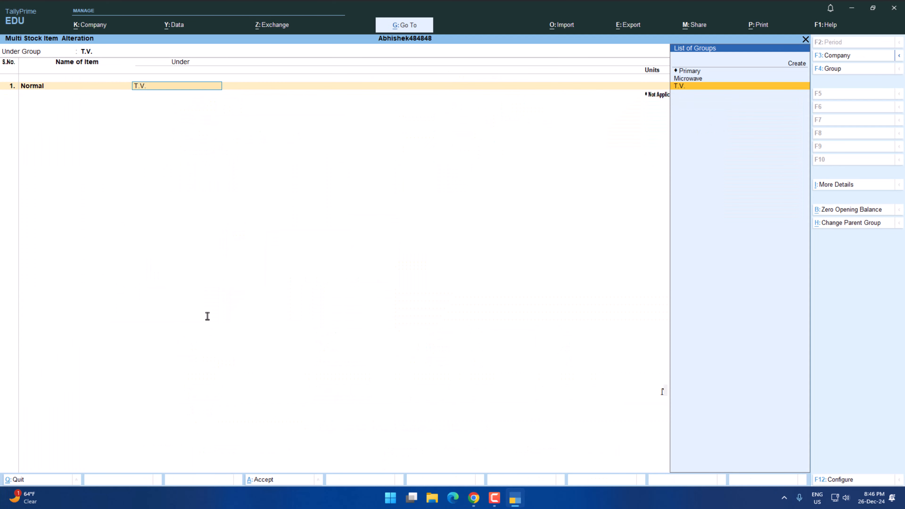
pyautogui.press('Return')
pyautogui.press('Down')
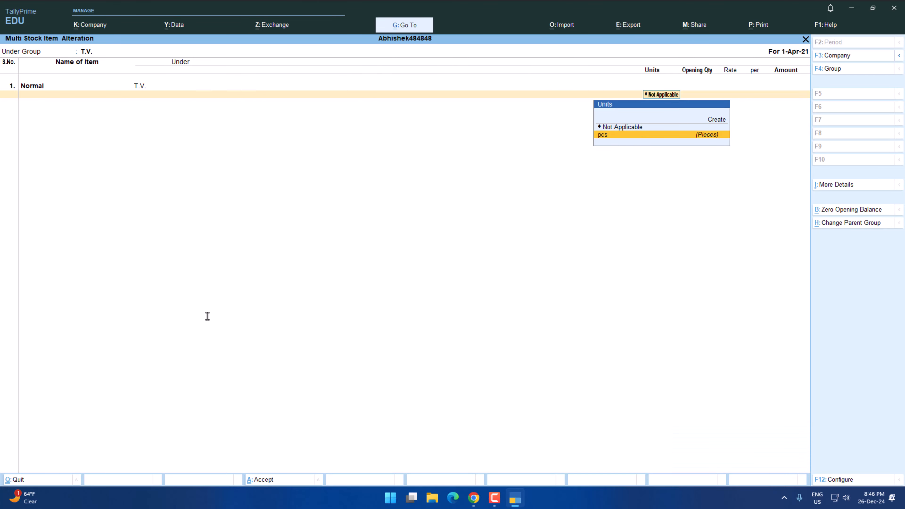
# Review the pcs unit's formal name, quantity code and decimal places from the Normal item row, and accept the unit.
pyautogui.hotkey('alt', 'c')
pyautogui.hotkey('ctrl', 'Return')
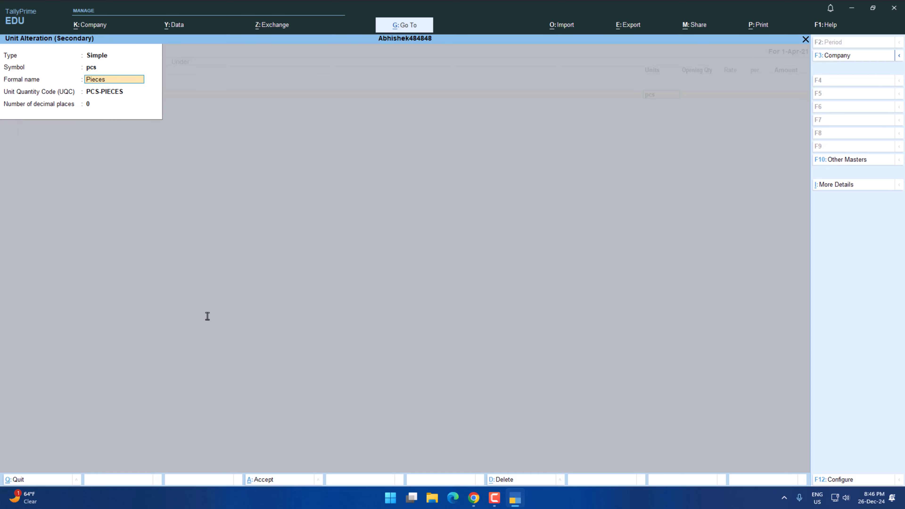
pyautogui.press('Return')
pyautogui.press('Return')
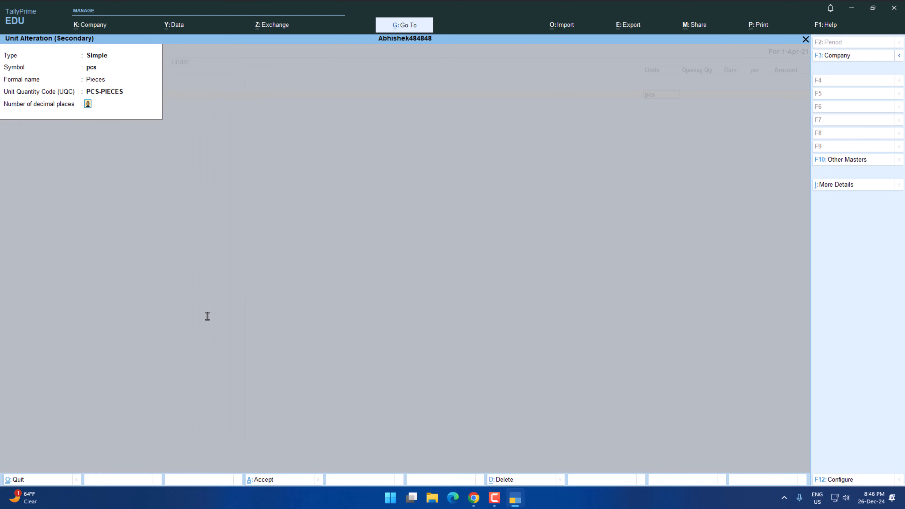
pyautogui.press('Return')
pyautogui.press('Return')
# Enter the Normal item's opening quantity of 100 pcs and rate of 600 from the practice paper.
pyautogui.hotkey('alt', 'Tab')
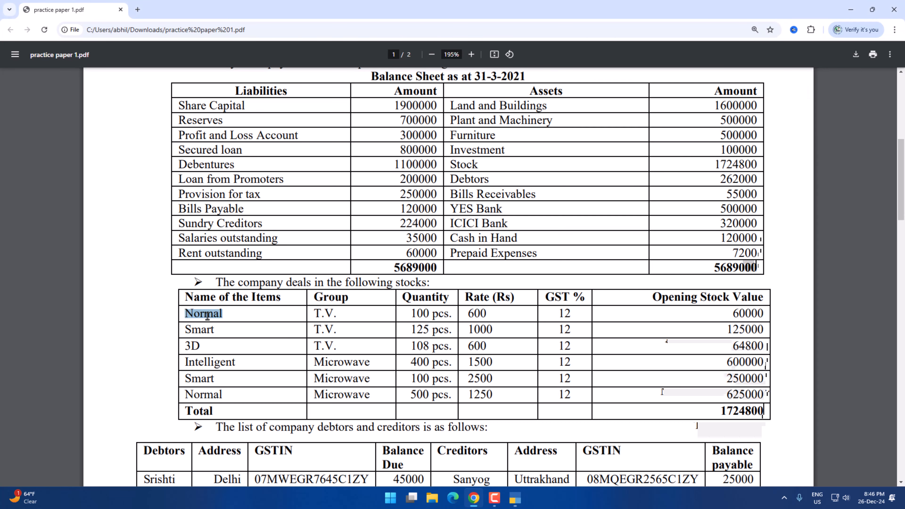
pyautogui.hotkey('alt', 'Tab')
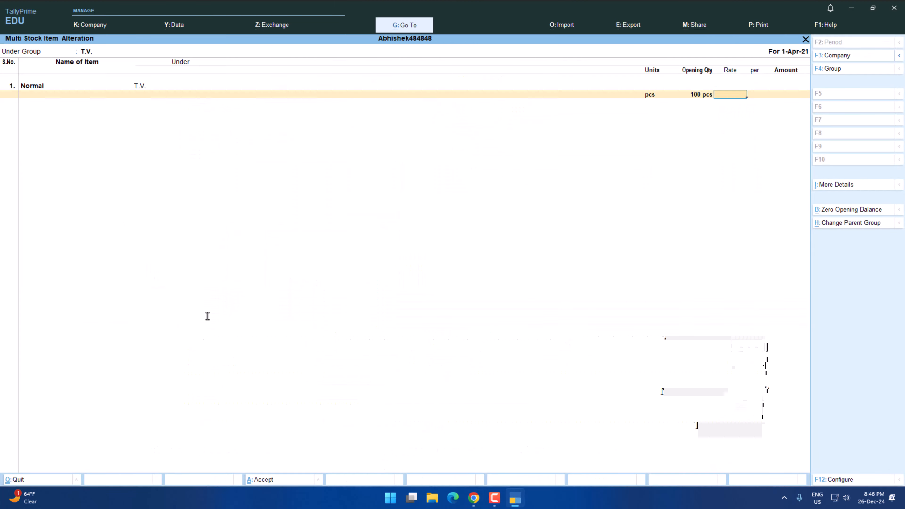
pyautogui.press('Return')
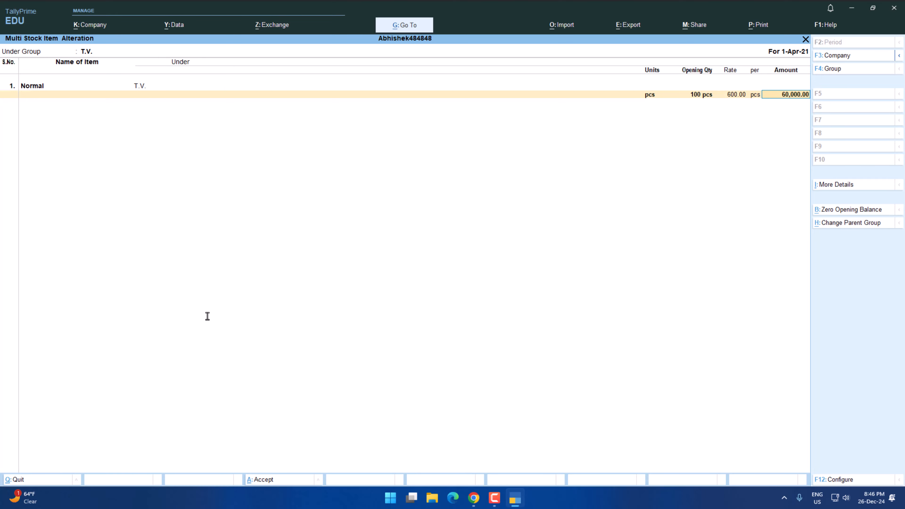
pyautogui.press('Return')
# Add the stock item Smart under T.V., copying its name from the practice paper, with pcs as the unit.
pyautogui.hotkey('alt', 'Tab')
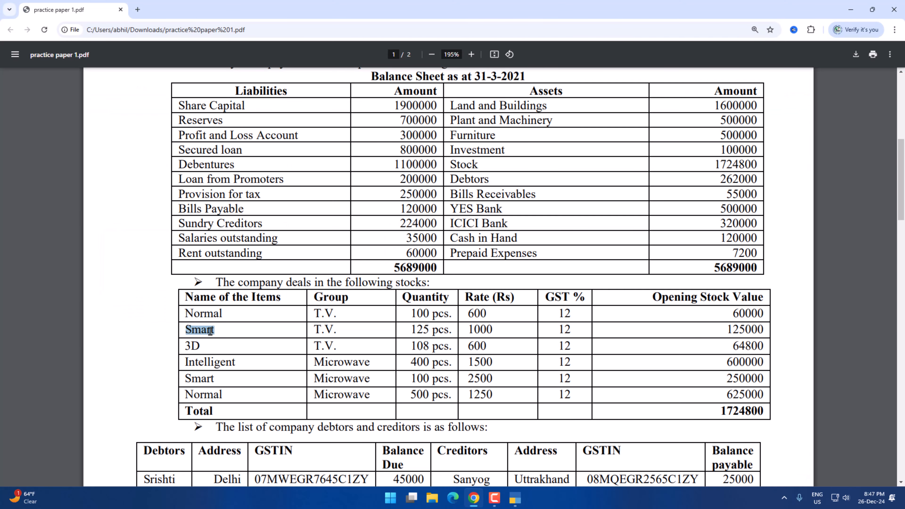
pyautogui.hotkey('alt', 'Tab')
pyautogui.hotkey('ctrl', 'alt', 'v')
pyautogui.press('Return')
pyautogui.press('Return')
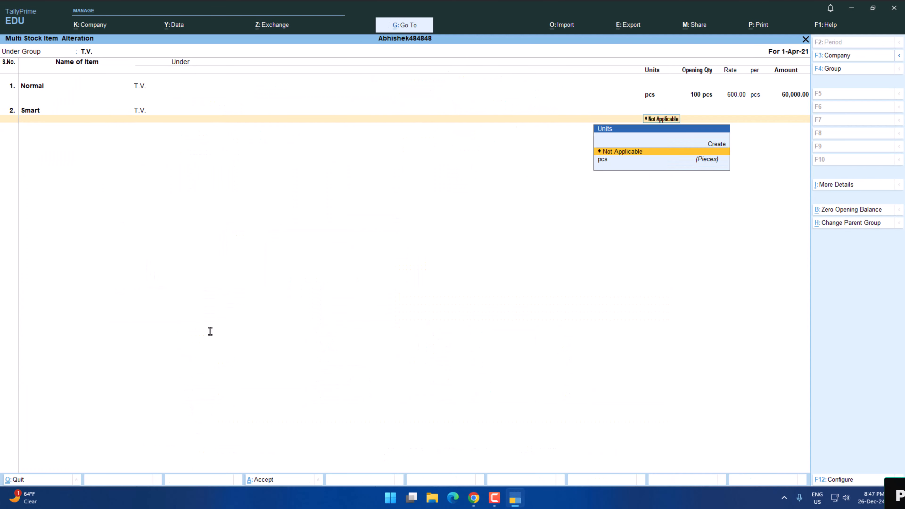
pyautogui.press('Down')
pyautogui.press('Return')
# Enter the Smart item's opening quantity of 125 pcs and rate of 1000 from the practice paper.
pyautogui.hotkey('alt', 'Tab')
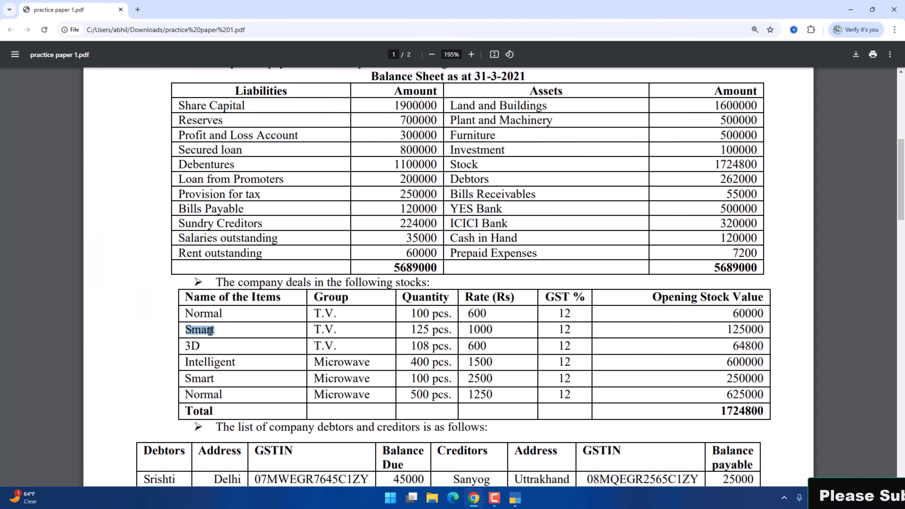
pyautogui.hotkey('alt', 'Tab')
pyautogui.write('125')
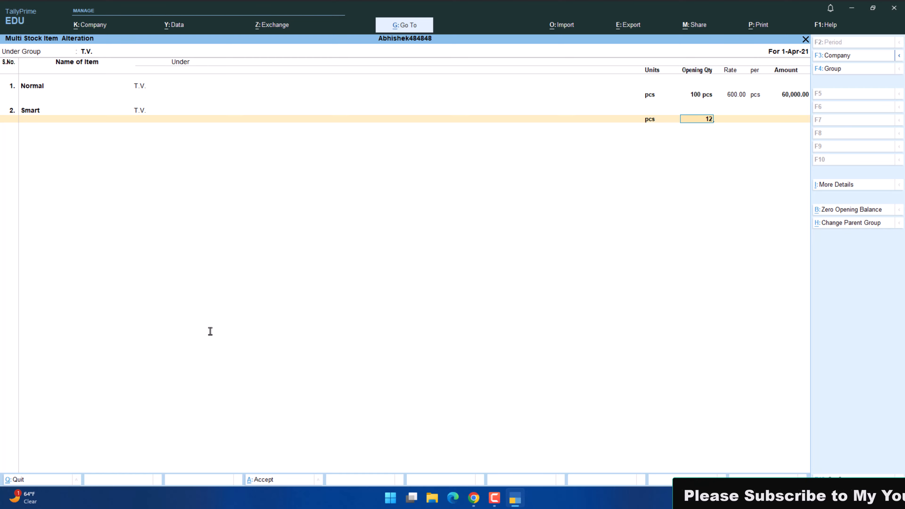
pyautogui.press('Return')
pyautogui.hotkey('alt', 'Tab')
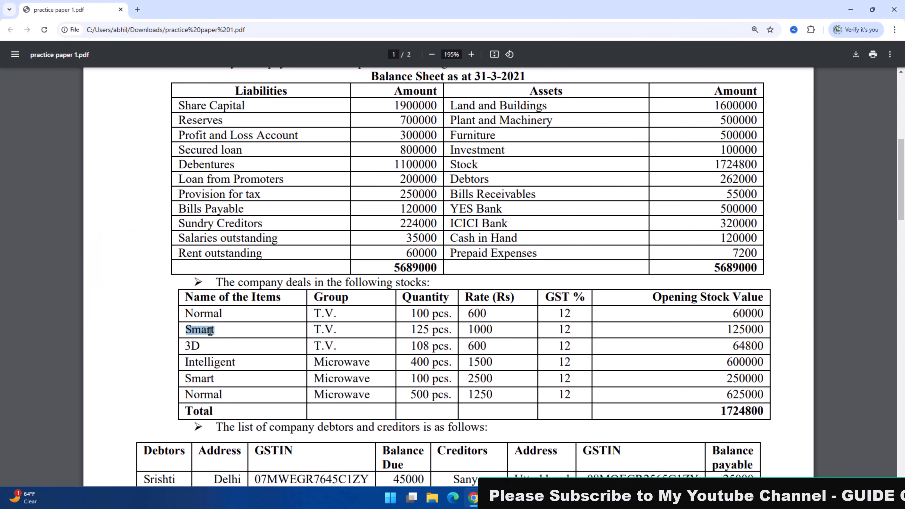
pyautogui.hotkey('alt', 'Tab')
pyautogui.write('1000')
pyautogui.press('Return')
pyautogui.press('Return')
pyautogui.press('Return')
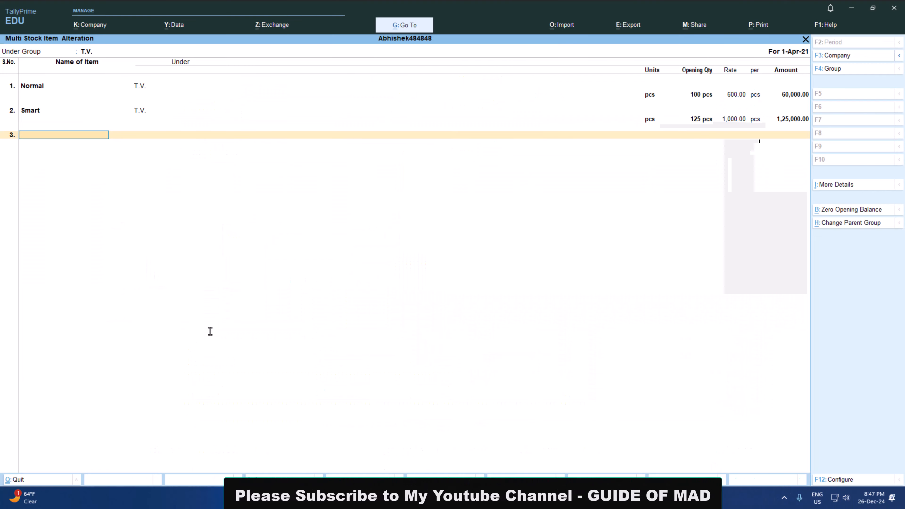
# Add the stock item 3D under T.V., copying its name from the practice paper, with pcs as the unit.
pyautogui.hotkey('alt', 'Tab')
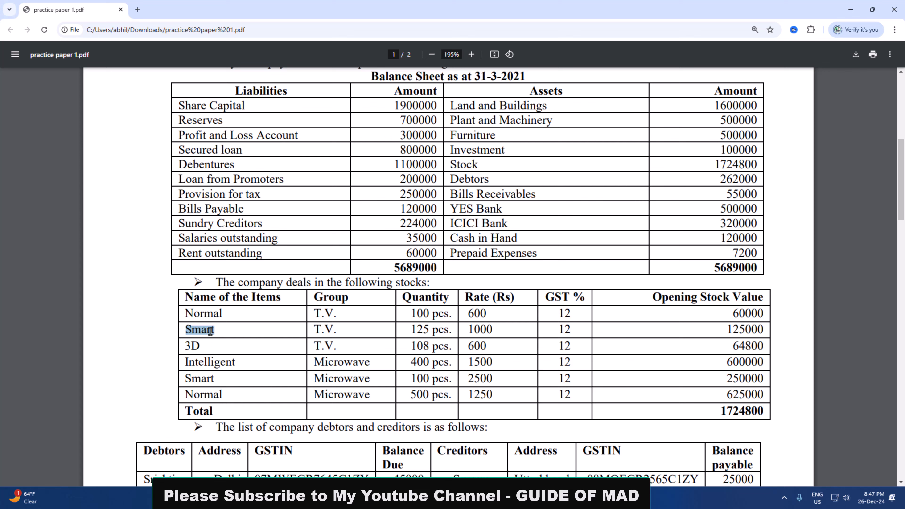
pyautogui.click(189, 350)
pyautogui.doubleClick(189, 349)
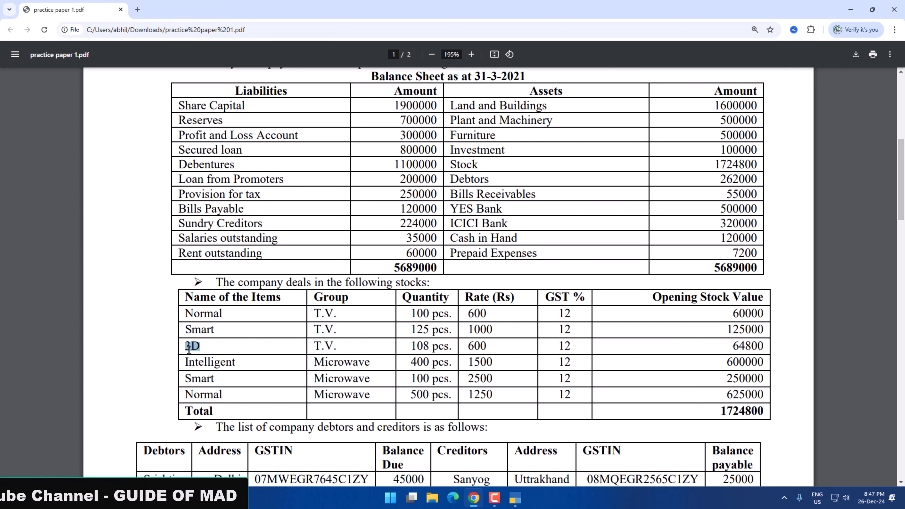
pyautogui.hotkey('ctrl', 'c')
pyautogui.hotkey('alt', 'Tab')
pyautogui.hotkey('ctrl', 'v')
pyautogui.press('Return')
pyautogui.press('Return')
pyautogui.press('Return')
# Enter the 3D item's opening quantity of 108 pcs and rate of 600 from the practice paper.
pyautogui.hotkey('alt', 'Tab')
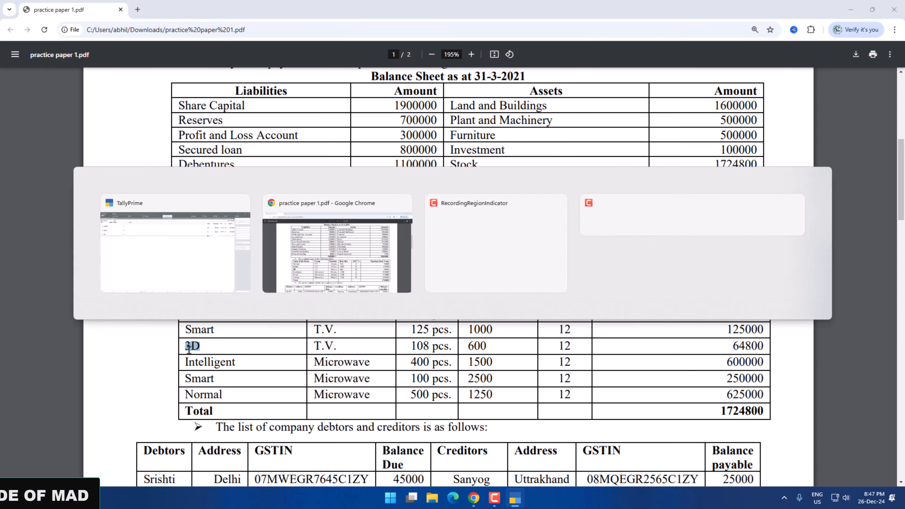
pyautogui.hotkey('alt', 'Tab')
pyautogui.hotkey('alt', 'Tab')
pyautogui.hotkey('alt', 'Tab')
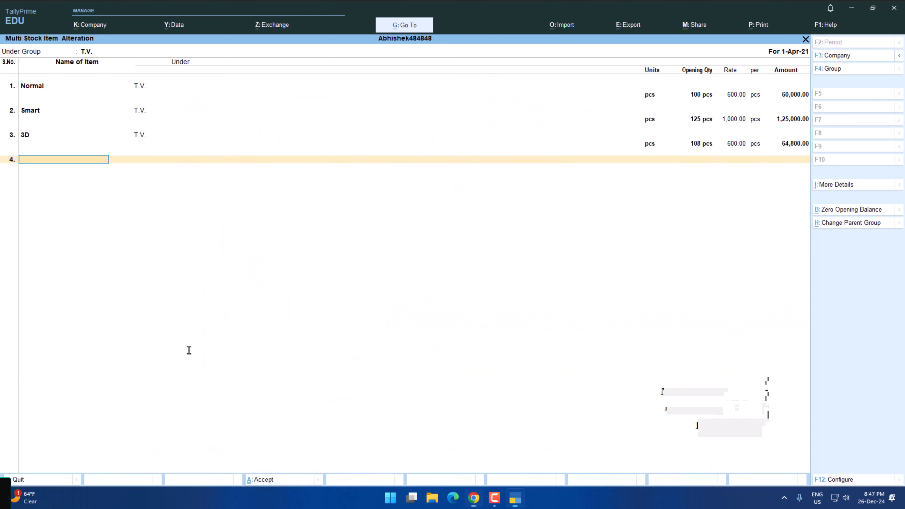
# Save the T.V. stock items and open multi stock item alteration for the Microwave group.
pyautogui.press('Return')
pyautogui.press('Return')
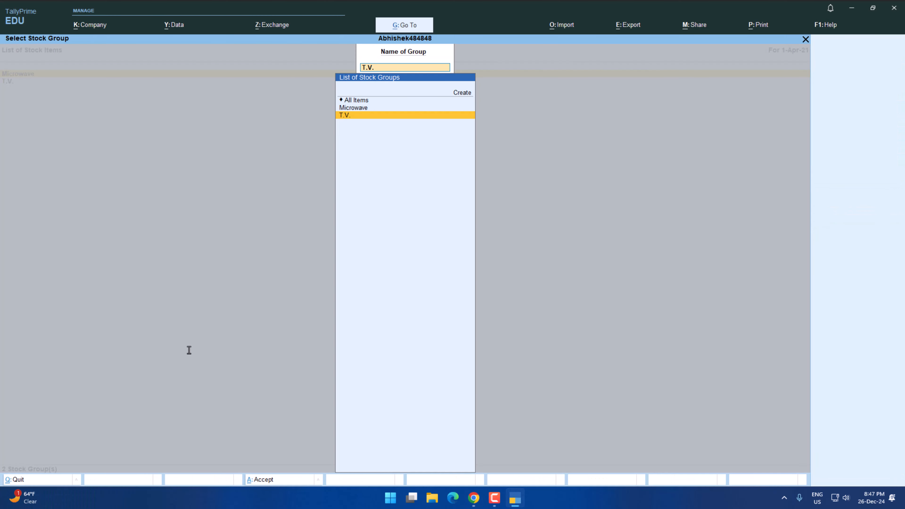
pyautogui.press('Return')
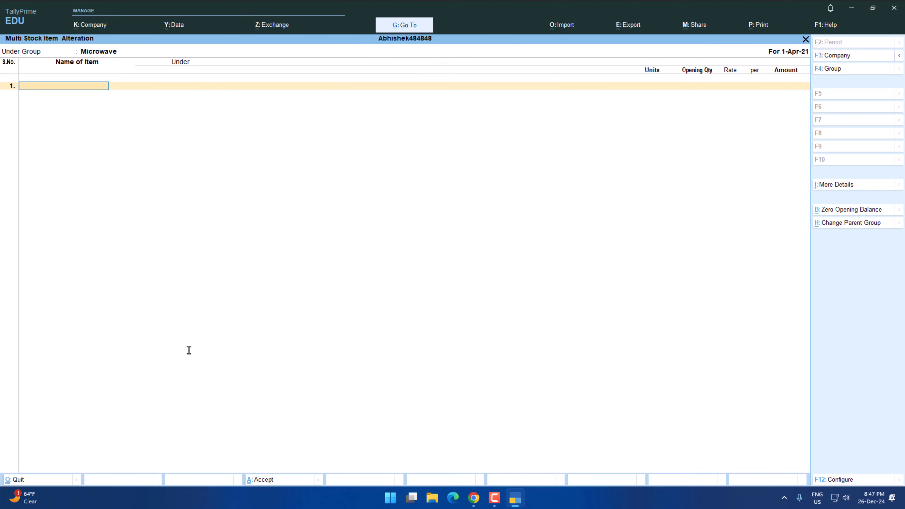
# Add the stock item Intelligent under Microwave, copying its name from the practice paper, with pcs as the unit.
pyautogui.hotkey('alt', 'Tab')
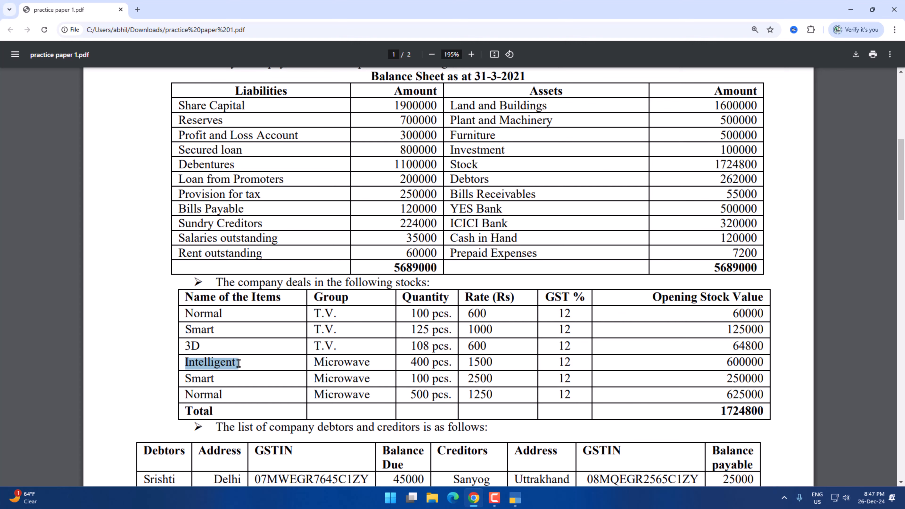
pyautogui.hotkey('alt', 'Tab')
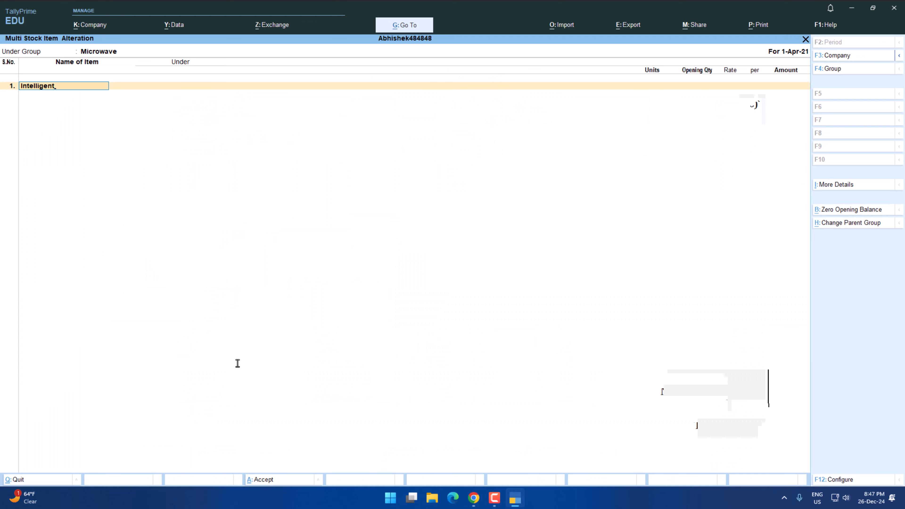
pyautogui.write('Intelligent')
pyautogui.press('Return')
pyautogui.press('Return')
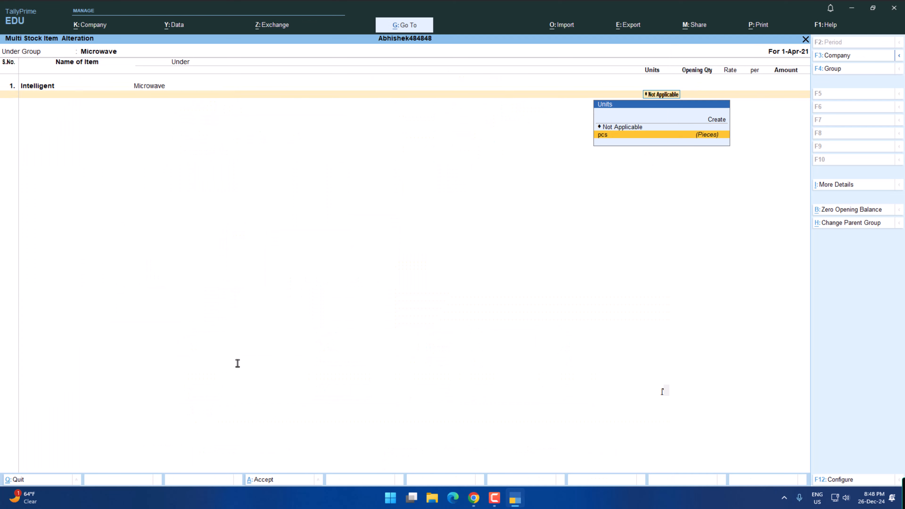
pyautogui.press('Return')
# Enter the Intelligent item's opening quantity of 400 pcs and rate of 1500 from the practice paper.
pyautogui.hotkey('alt', 'Tab')
# Add the practice paper's Microwave item Smart as Smart - M under the Microwave group, with pcs as the unit.
pyautogui.hotkey('alt', 'Tab')
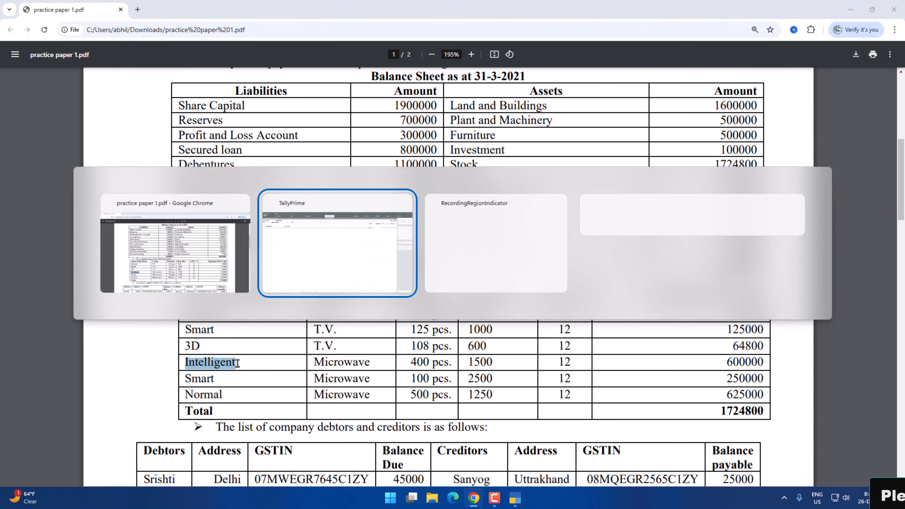
pyautogui.write('400')
pyautogui.press('Return')
pyautogui.hotkey('alt', 'Tab')
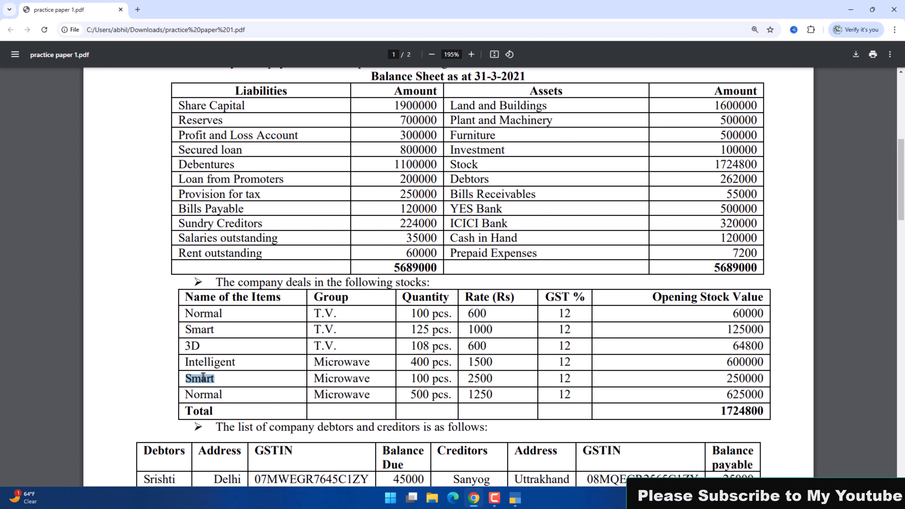
pyautogui.hotkey('alt', 'Tab')
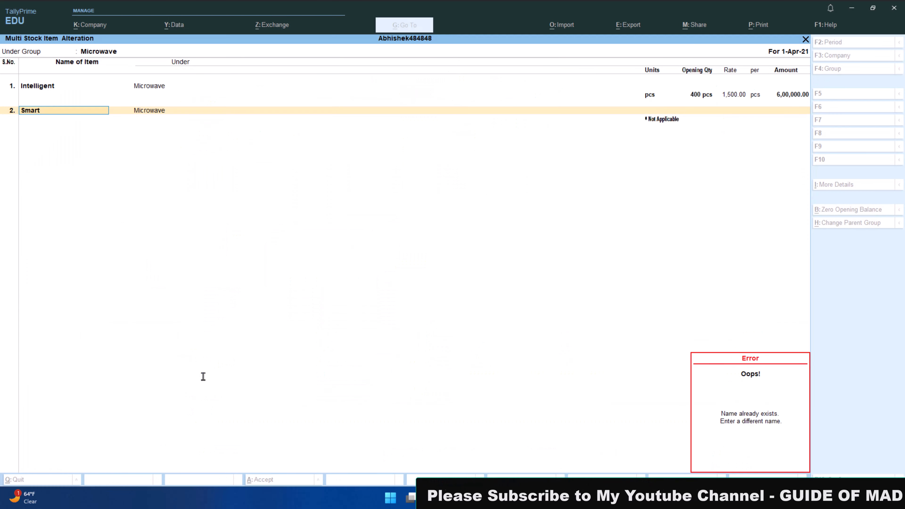
pyautogui.hotkey('alt', 'Tab')
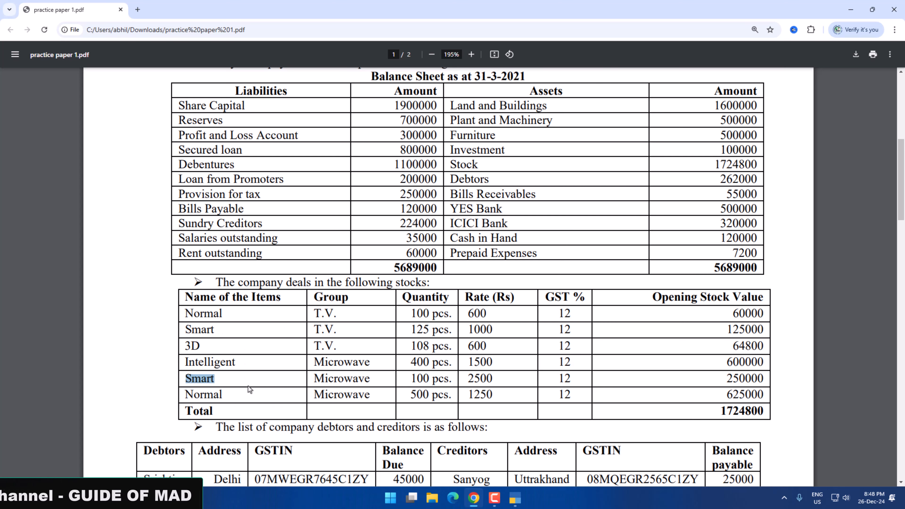
pyautogui.hotkey('alt', 'Tab')
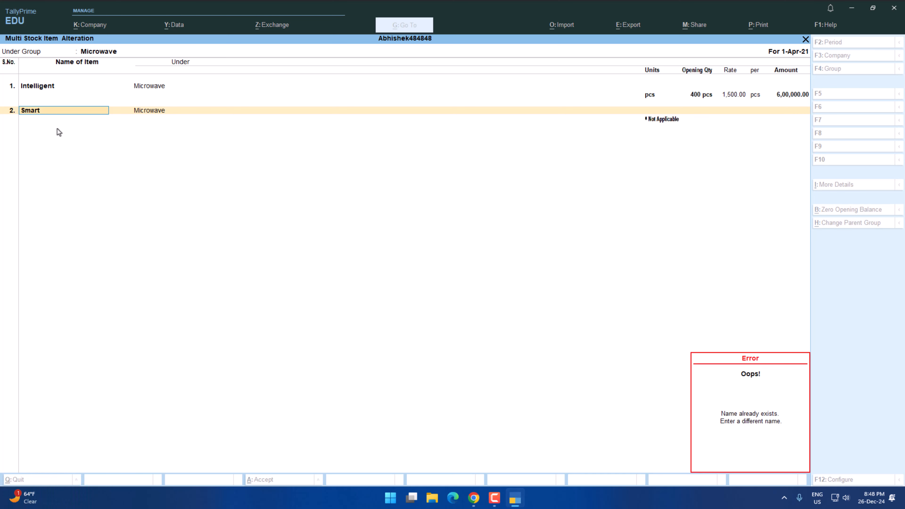
pyautogui.press('Escape')
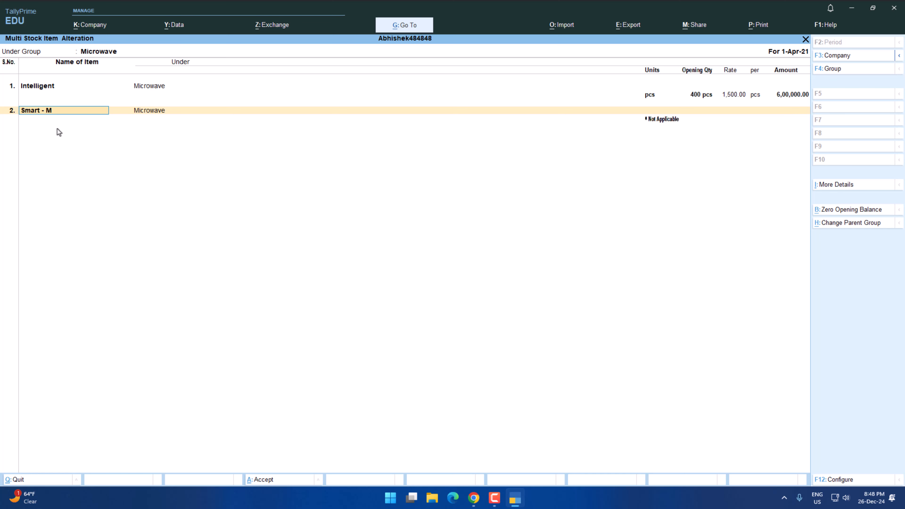
pyautogui.press('Return')
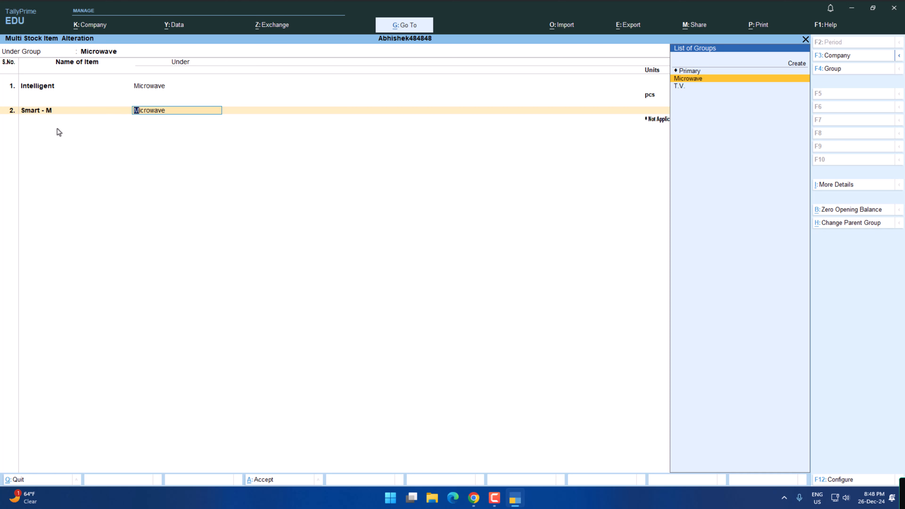
pyautogui.press('Return')
pyautogui.press('Down')
pyautogui.press('Return')
# Enter the Smart - M item's opening quantity of 100 pcs and rate of 2500 from the practice paper.
pyautogui.hotkey('alt', 'Tab')
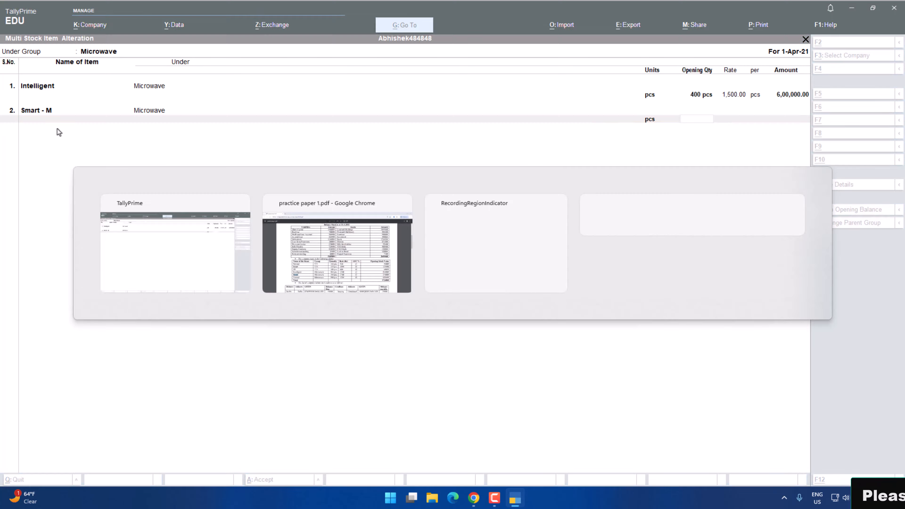
pyautogui.hotkey('alt', 'Tab')
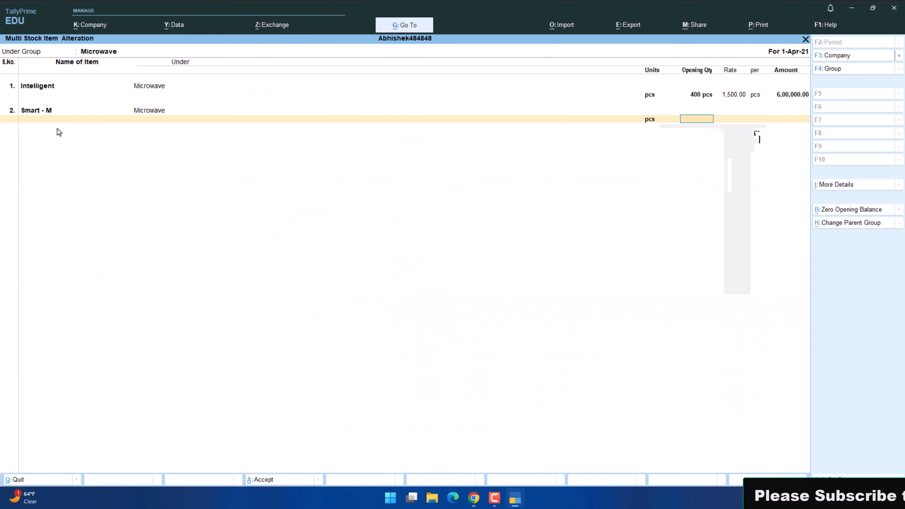
pyautogui.write('100')
pyautogui.press('Return')
pyautogui.hotkey('alt', 'Tab')
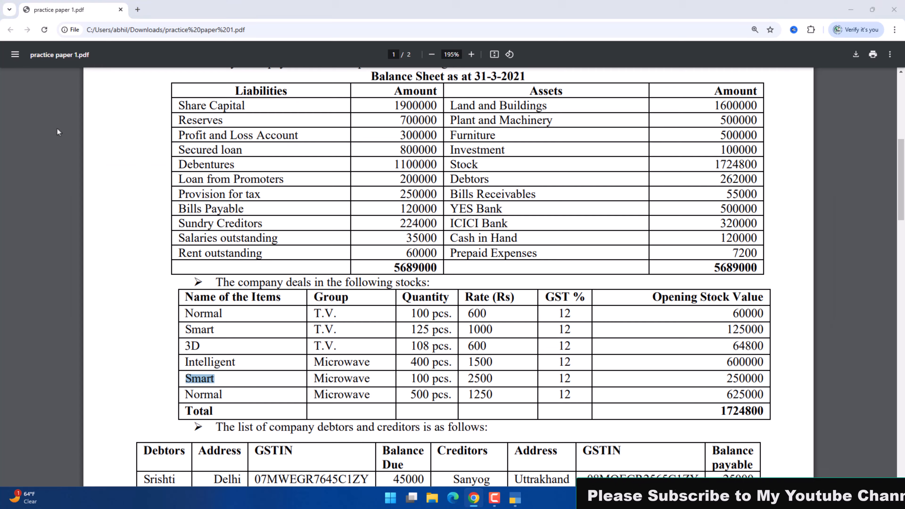
pyautogui.hotkey('alt', 'Tab')
pyautogui.write('2')
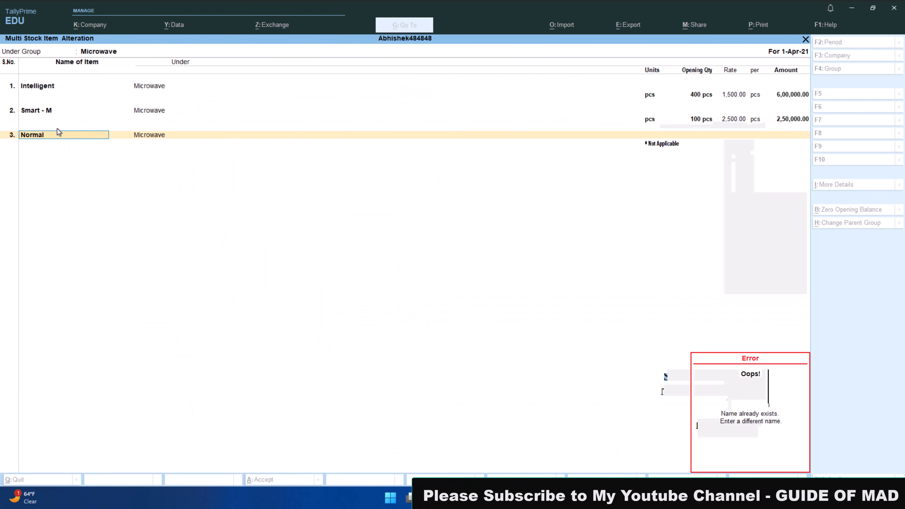
# Add the stock item Normal - M under Microwave in pcs, with an opening quantity of 500 pcs and a rate of 1250.
pyautogui.hotkey('alt', 'Tab')
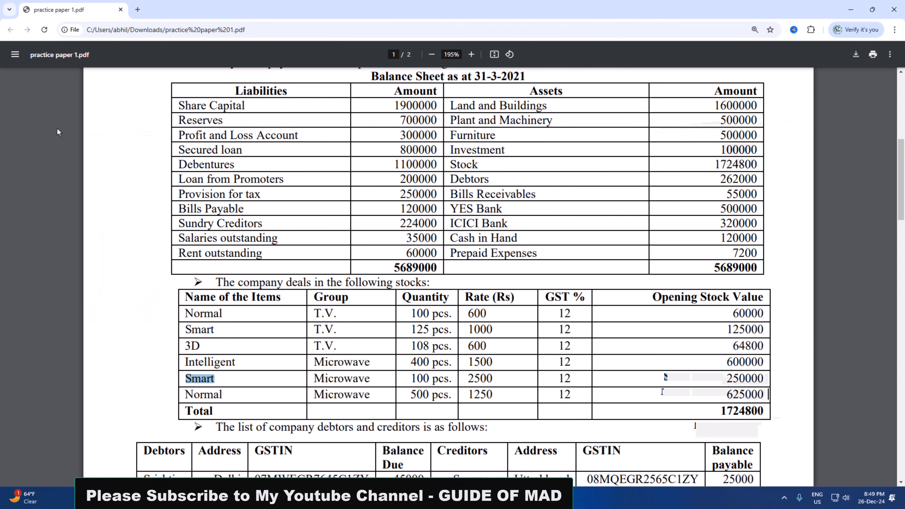
pyautogui.hotkey('alt', 'Tab')
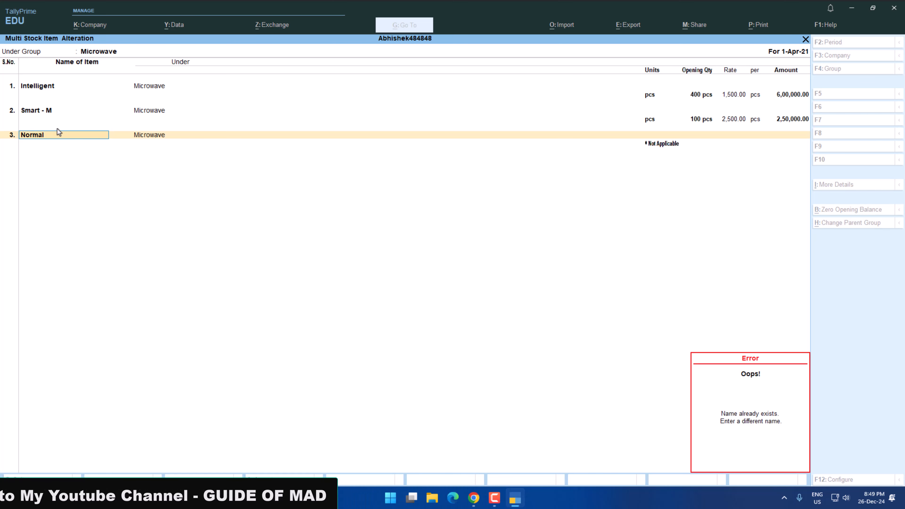
pyautogui.write('-')
pyautogui.hotkey('alt', 'Tab')
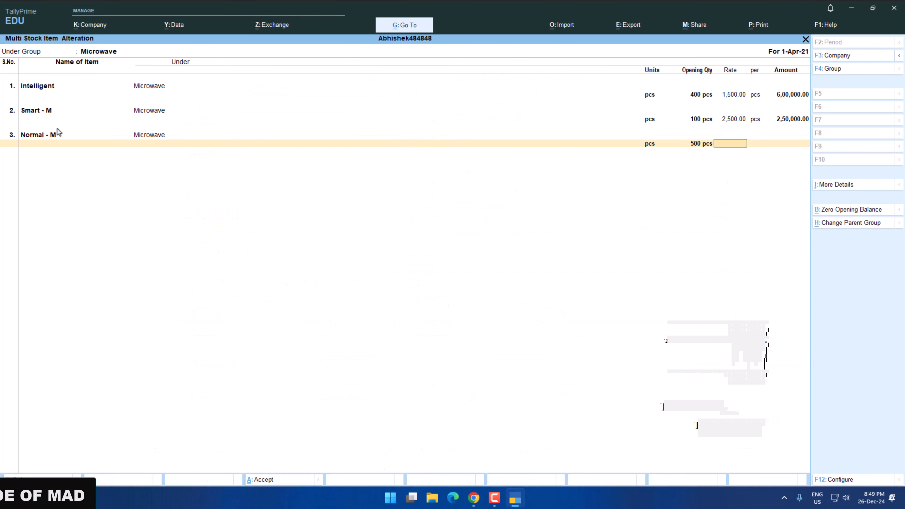
pyautogui.write('1,250.00')
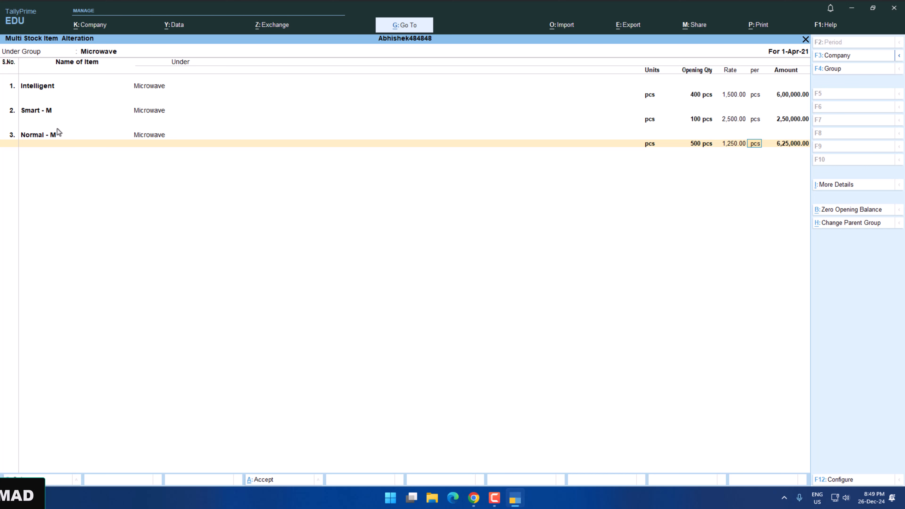
# Save the Microwave stock items and return to the list of stock items.
pyautogui.press('Return')
pyautogui.press('Return')
pyautogui.press('Return')
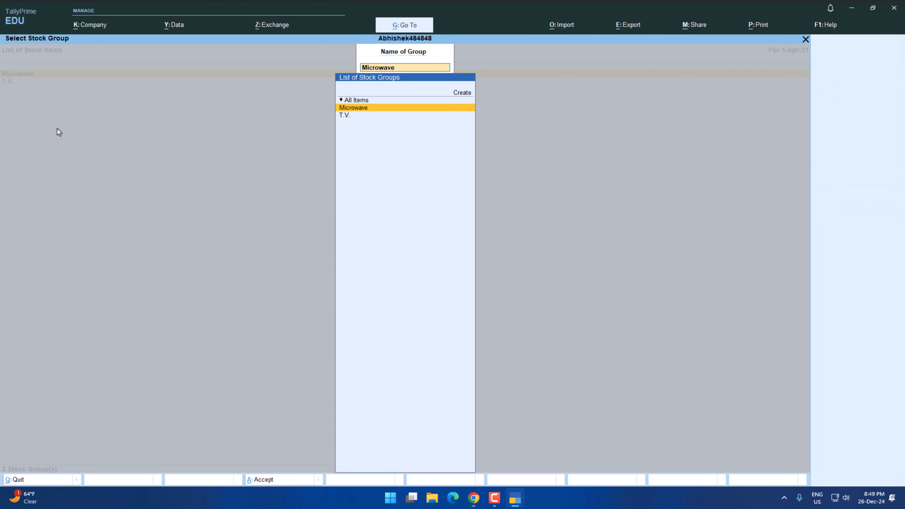
pyautogui.press('Return')
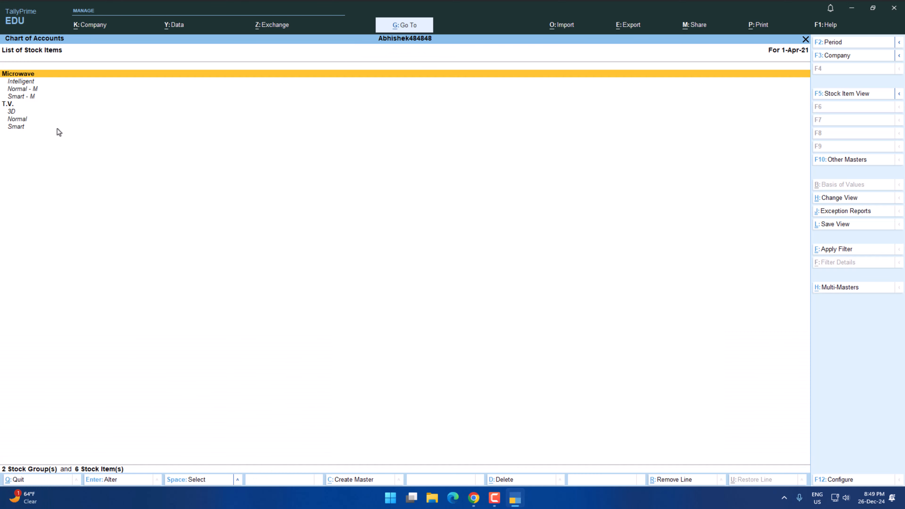
# Return to the Gateway of Tally and open the Balance Sheet in detailed view.
pyautogui.press('Escape')
pyautogui.press('Escape')
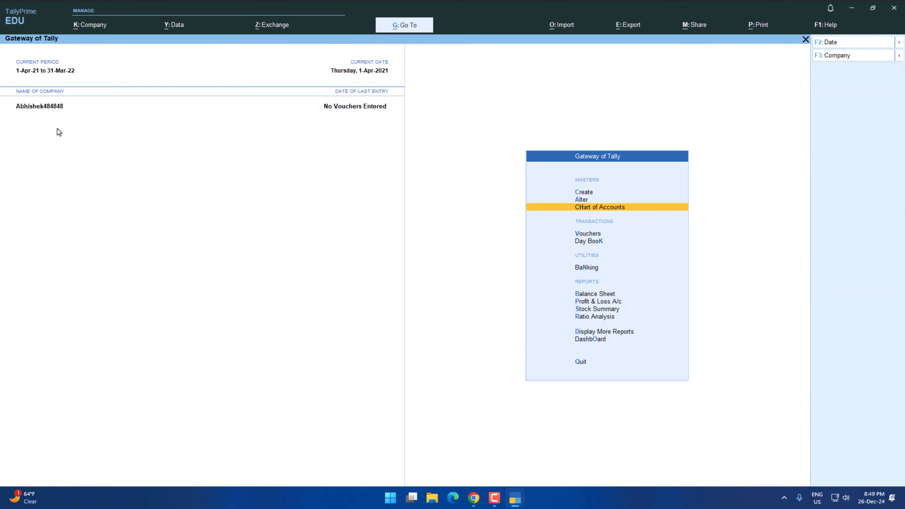
pyautogui.press('Down')
pyautogui.press('Down')
pyautogui.press('Down')
pyautogui.press('Down')
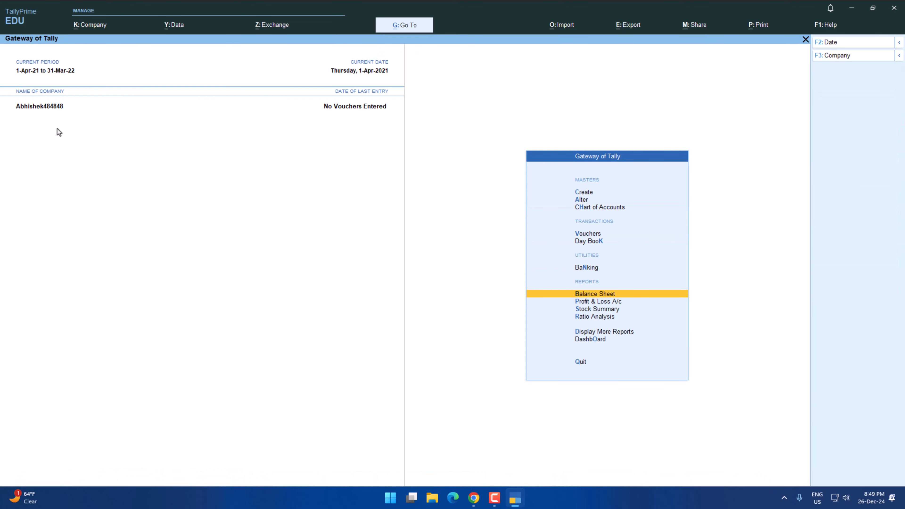
pyautogui.press('Return')
pyautogui.hotkey('alt', 'F5')
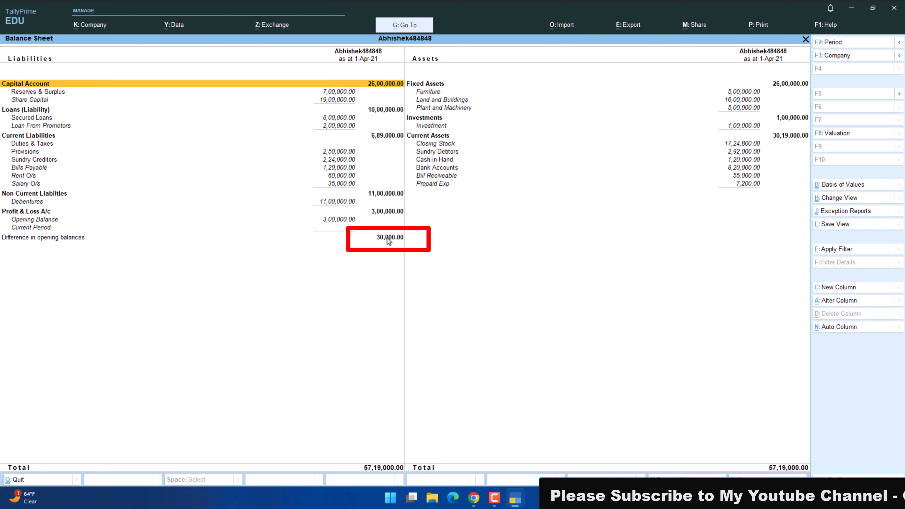
# Check the fixed assets and closing stock in the Balance Sheet against the practice paper's asset amounts.
pyautogui.press('Right')
pyautogui.press('Down')
pyautogui.press('Down')
pyautogui.press('Down')
pyautogui.press('Down')
pyautogui.press('Down')
pyautogui.press('Down')
pyautogui.press('Down')
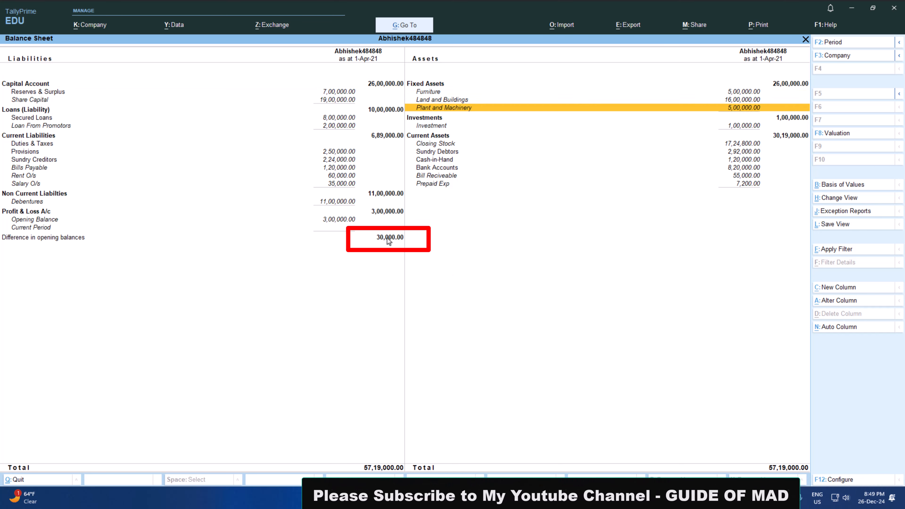
pyautogui.hotkey('alt', 'Tab')
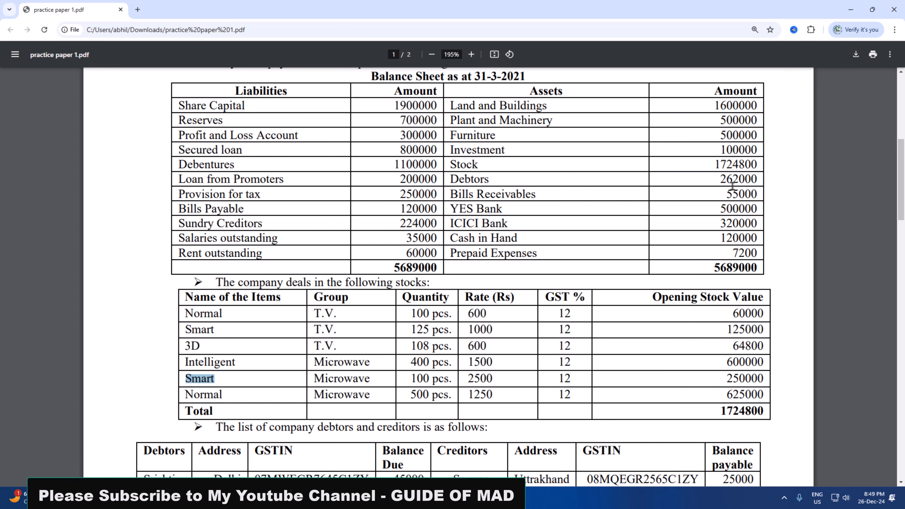
pyautogui.doubleClick(717, 165)
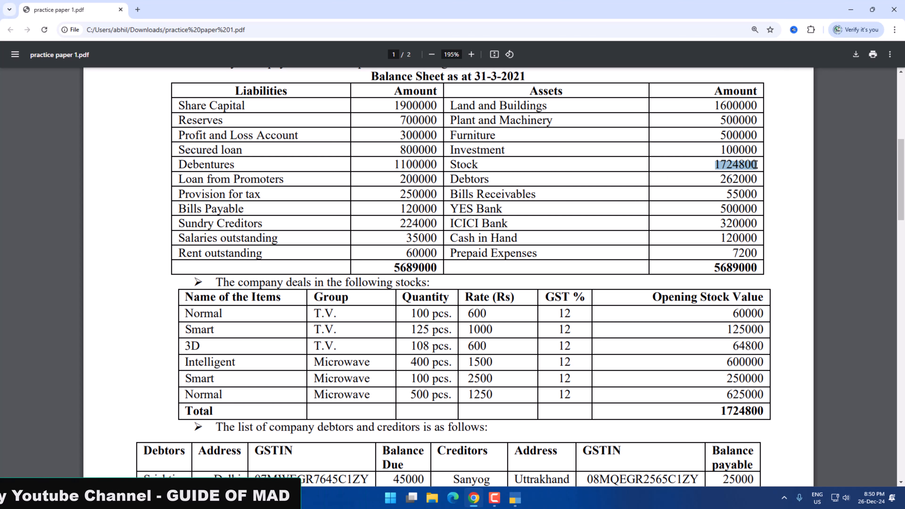
pyautogui.hotkey('alt', 'Tab')
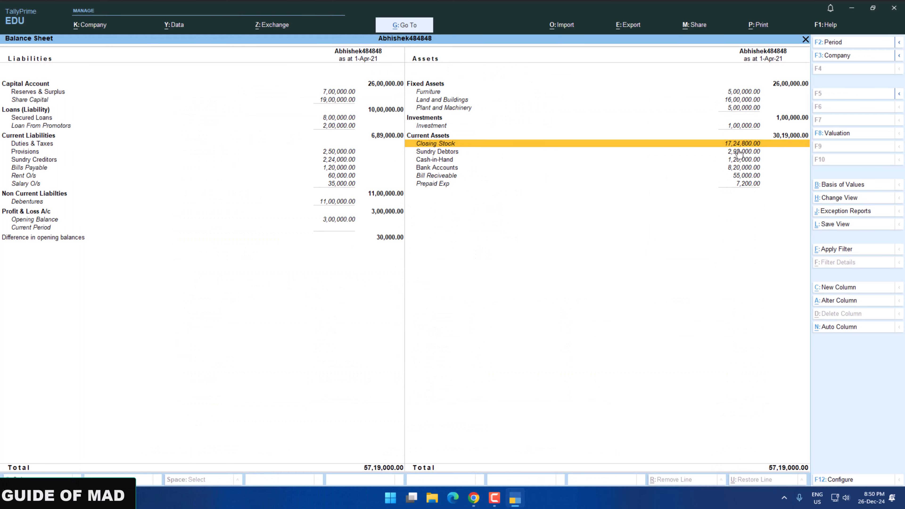
# Compare the Sundry Debtors total in the Balance Sheet with the Debtors amount in the practice paper.
pyautogui.click(740, 157)
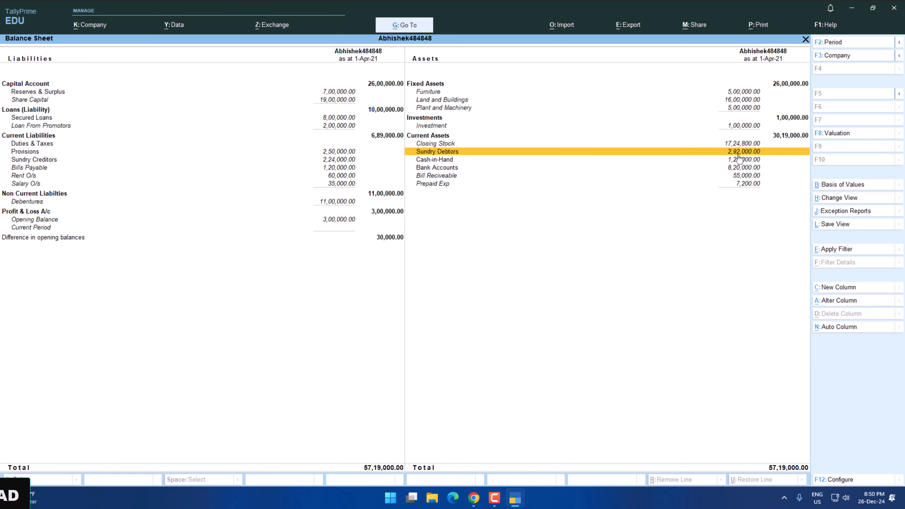
pyautogui.hotkey('alt', 'Tab')
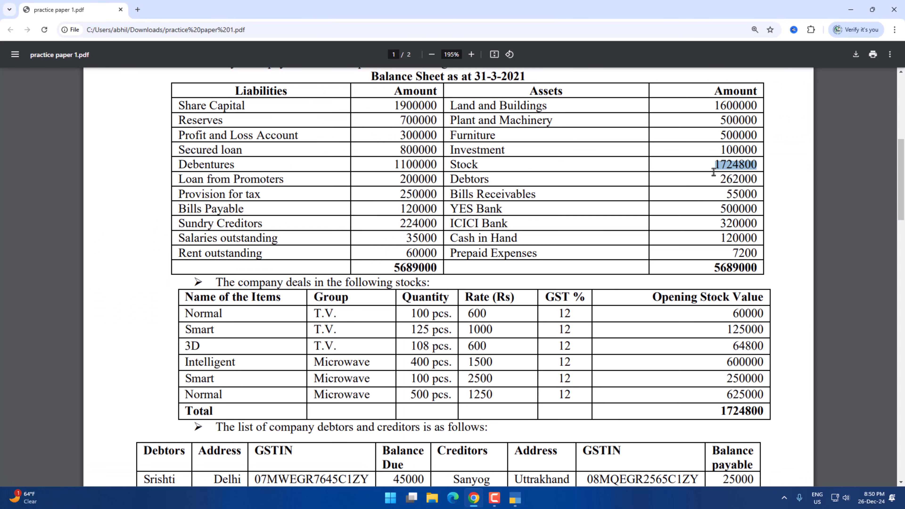
pyautogui.hotkey('alt', 'Tab')
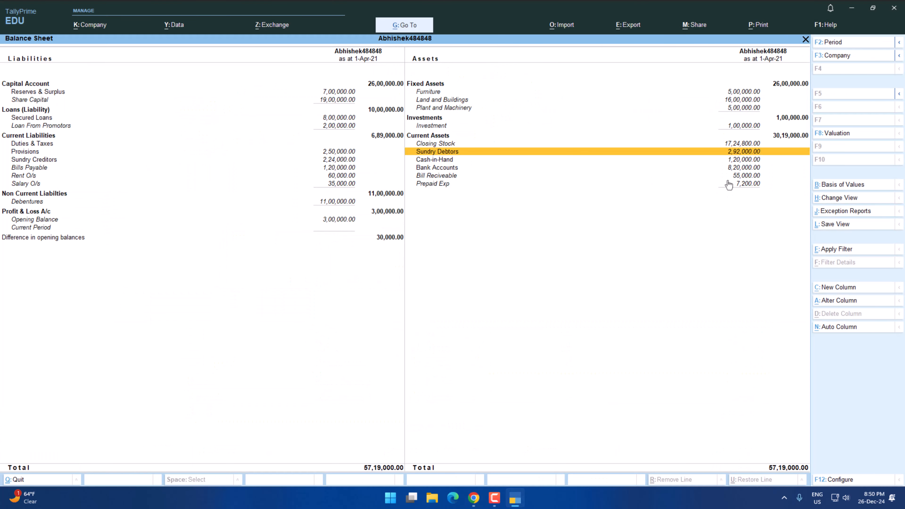
pyautogui.hotkey('alt', 'Tab')
pyautogui.hotkey('alt', 'Tab')
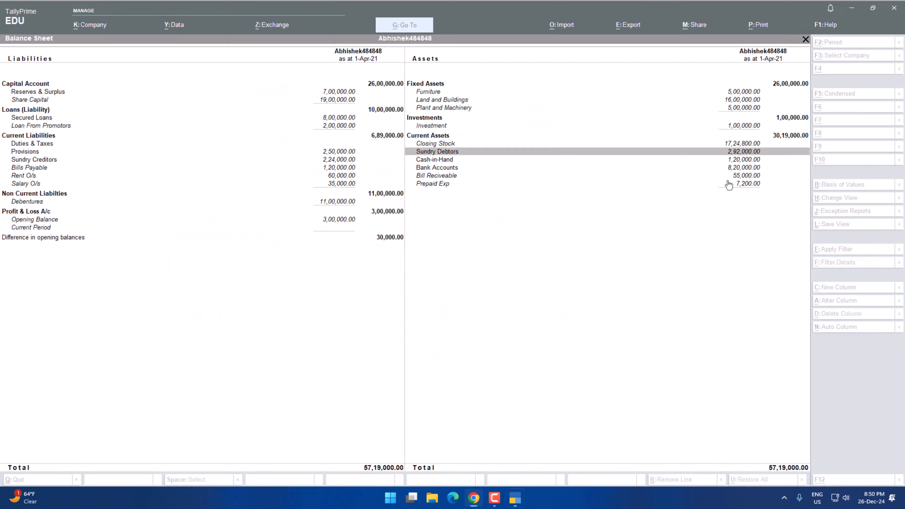
# Open the Sundry Debtors group summary and compare each debtor's balance with the practice paper's debtors list and total.
pyautogui.press('Return')
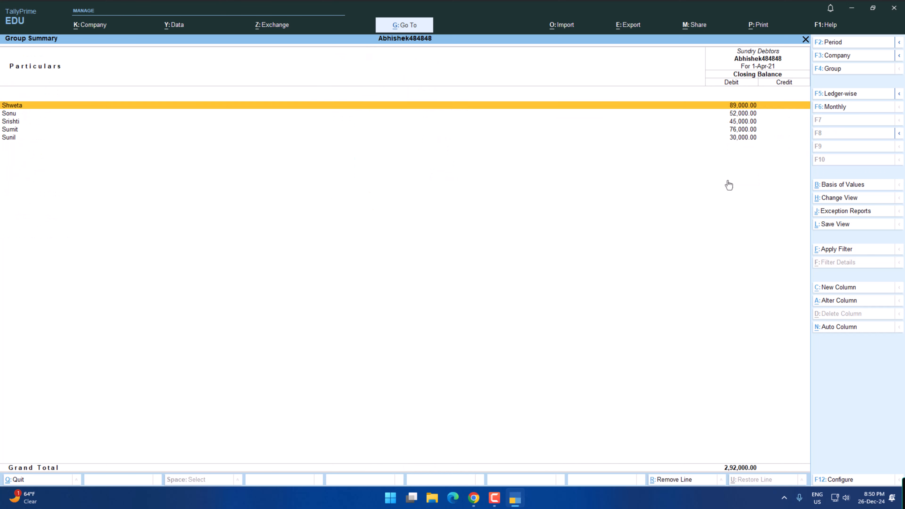
pyautogui.hotkey('alt', 'Tab')
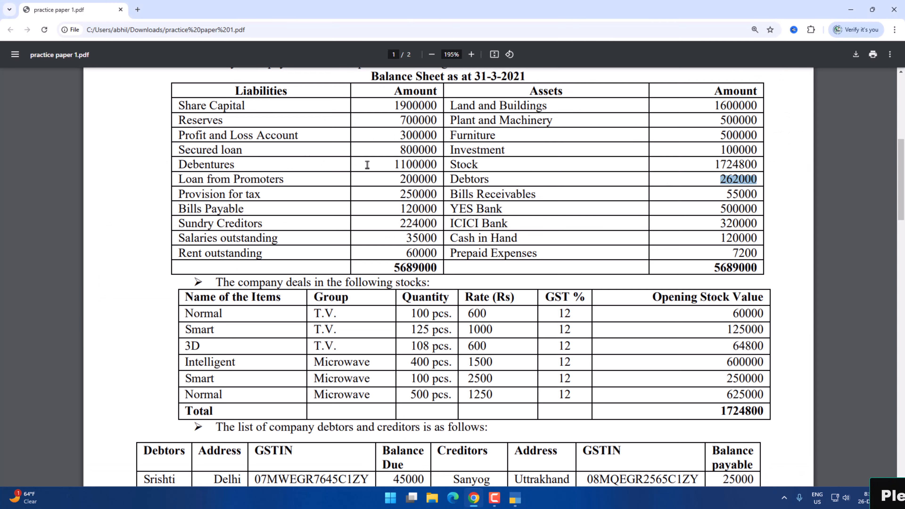
pyautogui.scroll(-5, 303, 288)
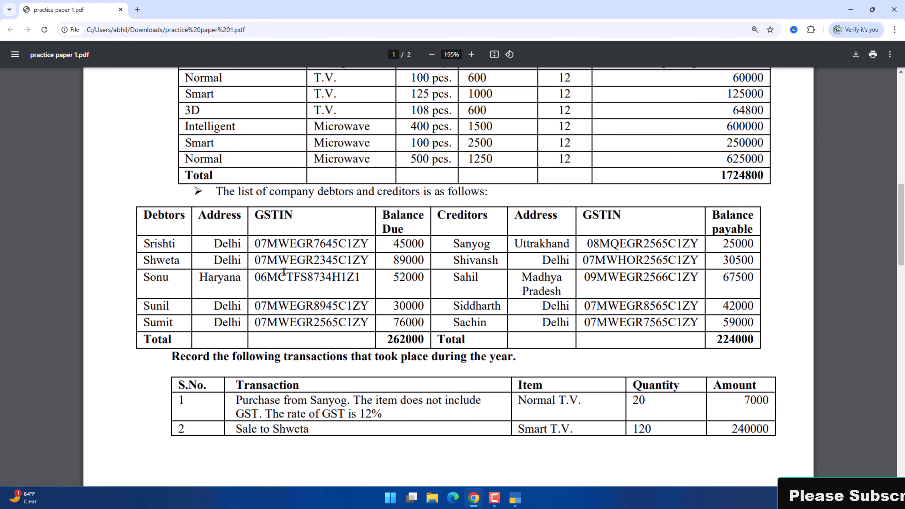
pyautogui.hotkey('alt', 'Tab')
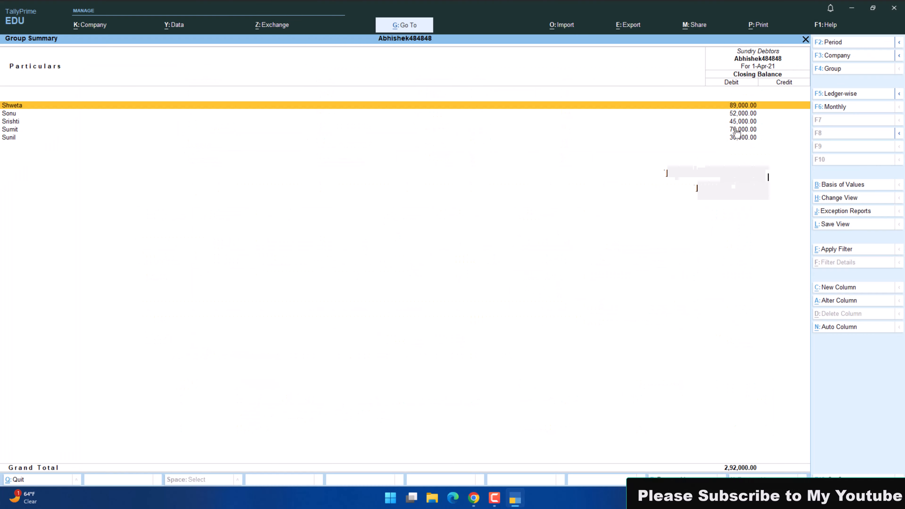
pyautogui.press('Down')
pyautogui.hotkey('alt', 'Tab')
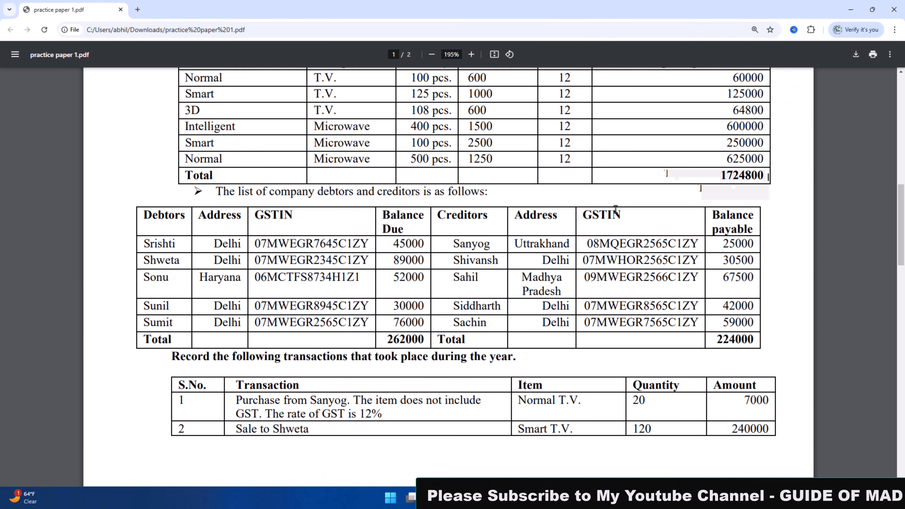
pyautogui.scroll(6, 616, 210)
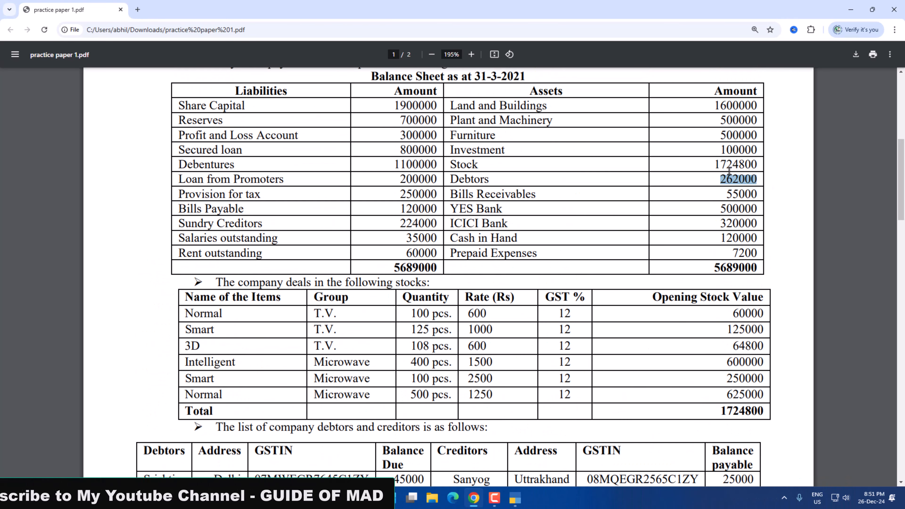
pyautogui.scroll(-6, 415, 333)
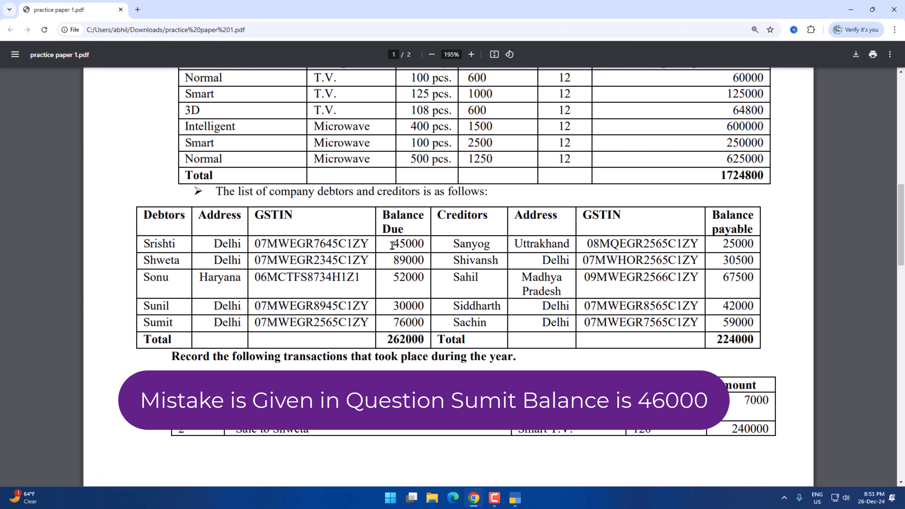
pyautogui.moveTo(392, 246); pyautogui.dragTo(401, 248)
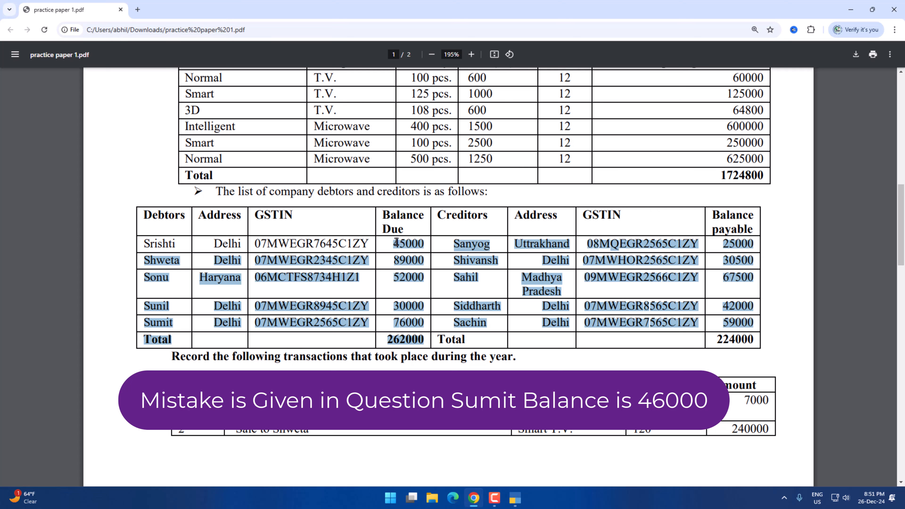
pyautogui.click(410, 259)
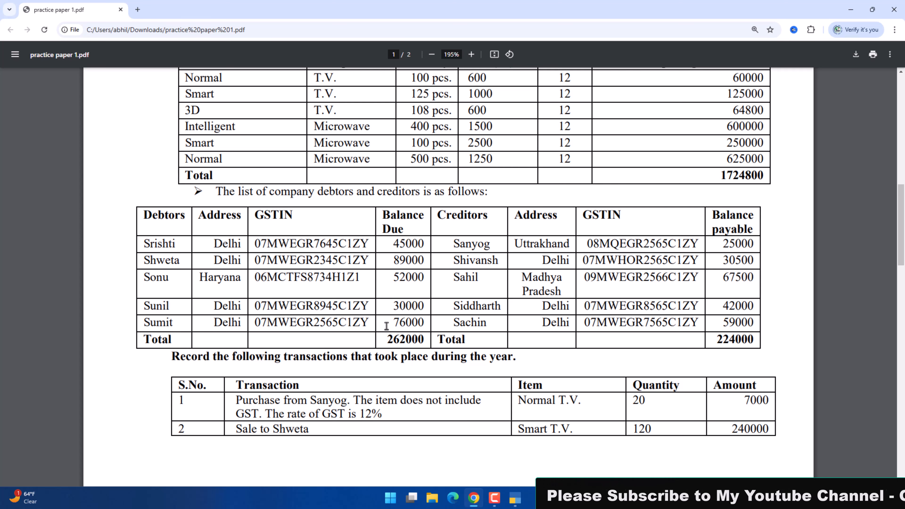
# Switch to TallyPrime, leave the Balance Sheet and open for alteration the ledger of the debtor listed last in the practice paper.
pyautogui.hotkey('alt', 'Tab')
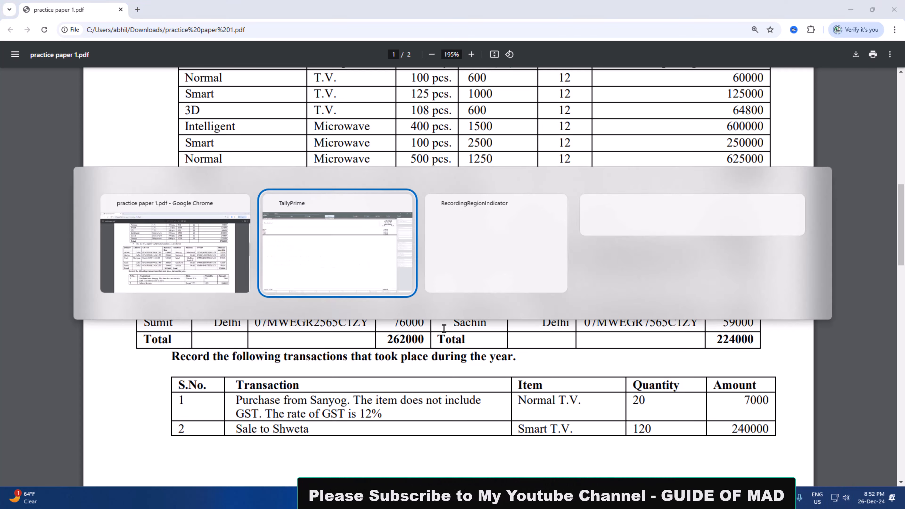
pyautogui.press('Escape')
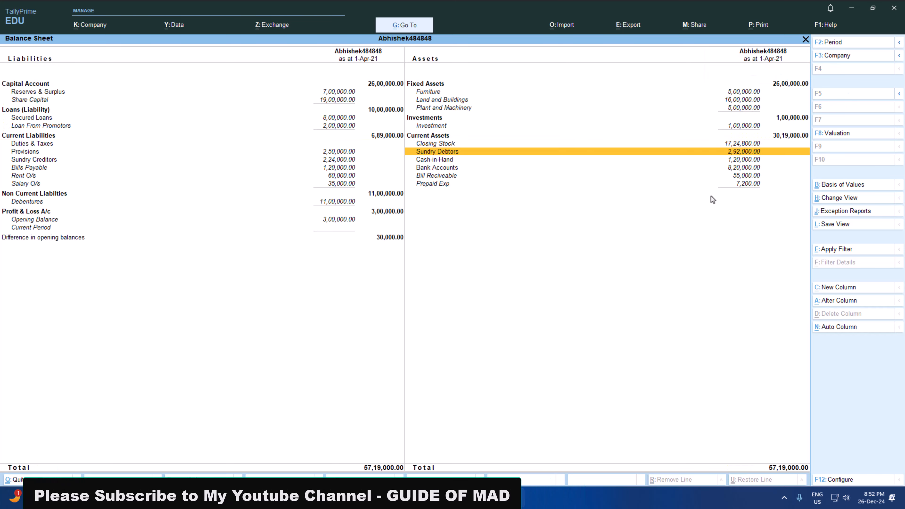
pyautogui.press('Escape')
pyautogui.press('Up')
pyautogui.press('Up')
pyautogui.press('Up')
pyautogui.press('Up')
pyautogui.press('Up')
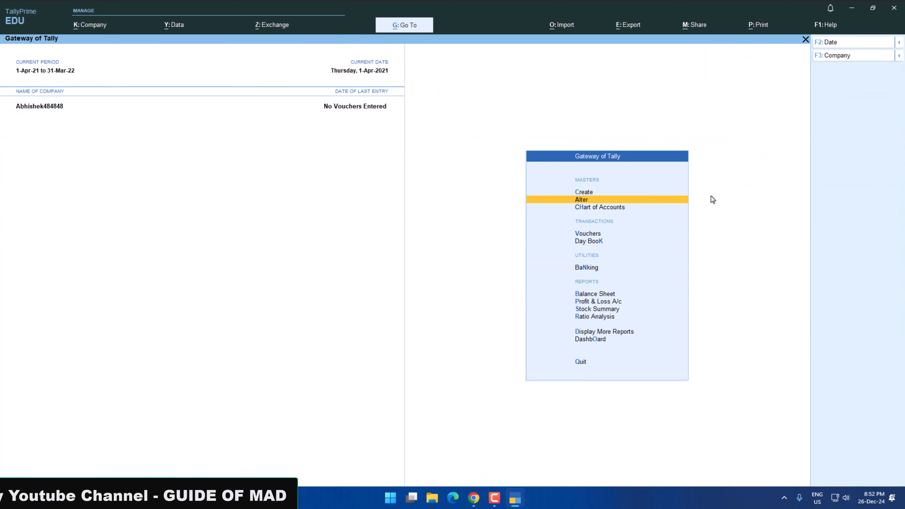
pyautogui.press('Return')
pyautogui.press('Down')
pyautogui.press('Return')
pyautogui.press('Down')
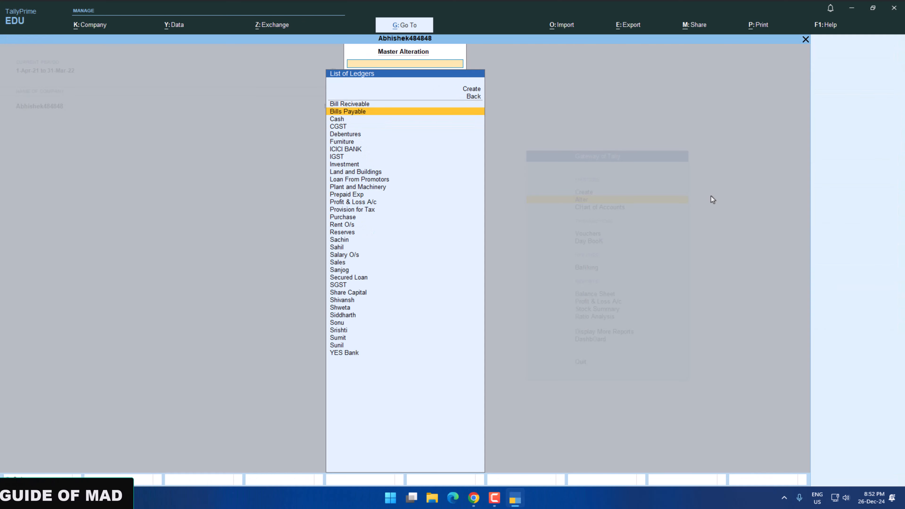
pyautogui.press('Down')
pyautogui.press('Down')
pyautogui.press('Down')
pyautogui.press('Down')
pyautogui.press('Down')
pyautogui.press('Down')
pyautogui.press('Down')
pyautogui.press('Down')
pyautogui.press('Down')
pyautogui.press('Down')
pyautogui.press('Down')
pyautogui.press('Down')
pyautogui.press('Down')
pyautogui.press('Down')
pyautogui.press('Down')
pyautogui.press('Down')
pyautogui.press('Down')
pyautogui.press('Down')
pyautogui.press('Down')
pyautogui.press('Down')
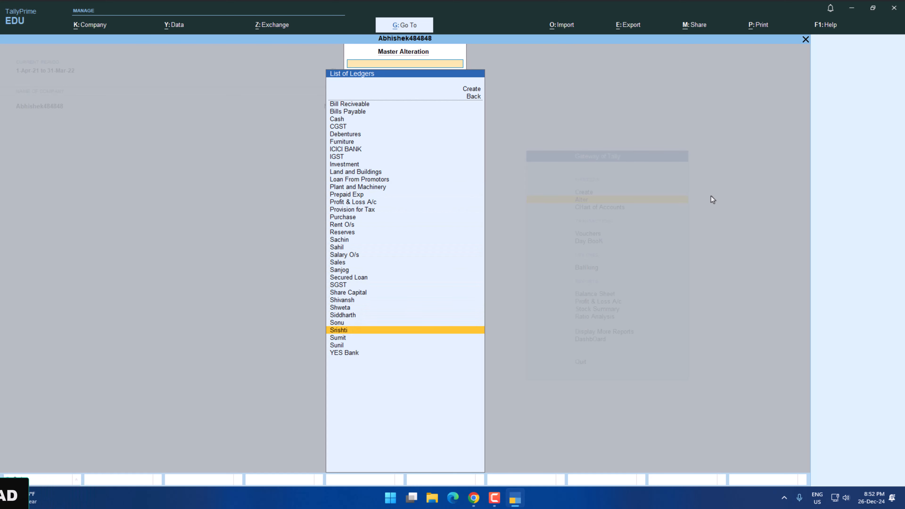
pyautogui.press('Down')
pyautogui.press('Return')
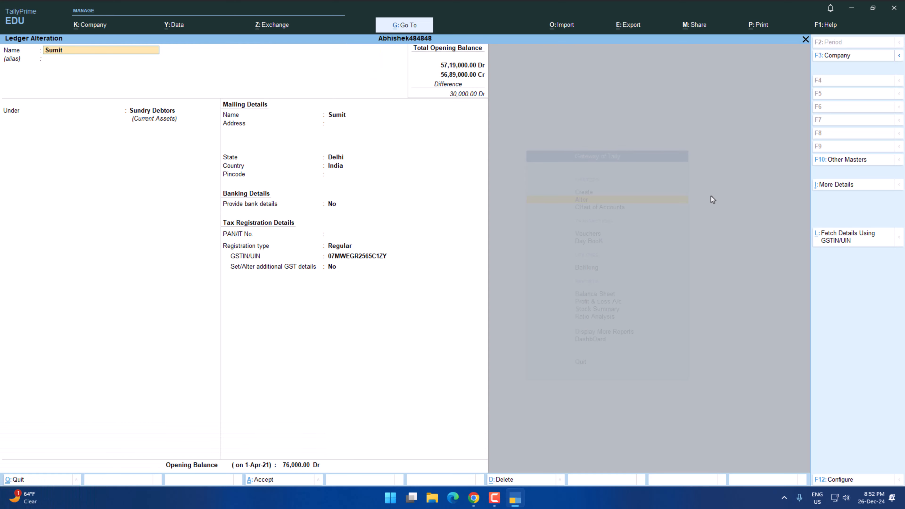
# Set this debtor ledger's opening balance to 46,000 Dr and accept the alteration.
pyautogui.press('Return')
pyautogui.press('Return')
pyautogui.press('Return')
pyautogui.press('Return')
pyautogui.press('Return')
pyautogui.press('Return')
pyautogui.press('Return')
pyautogui.press('Return')
pyautogui.press('Return')
pyautogui.press('Return')
pyautogui.press('Return')
pyautogui.press('Return')
pyautogui.press('Return')
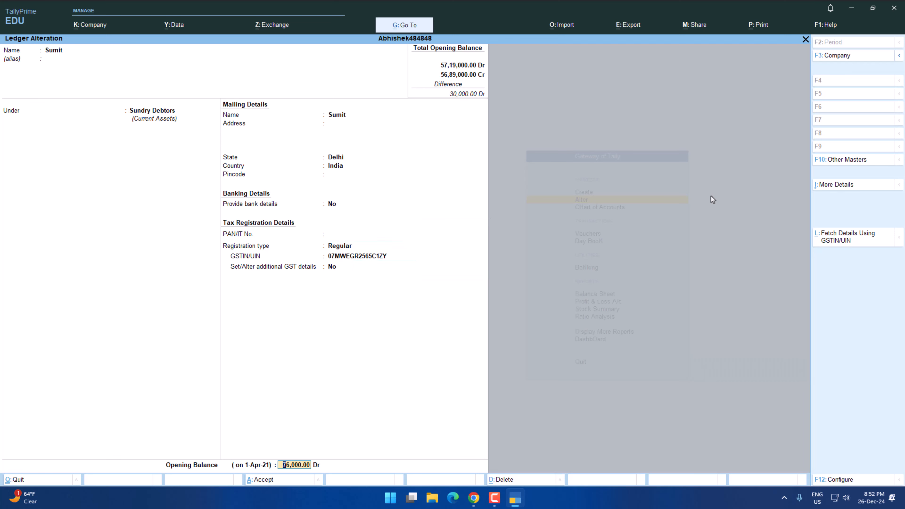
pyautogui.press('Return')
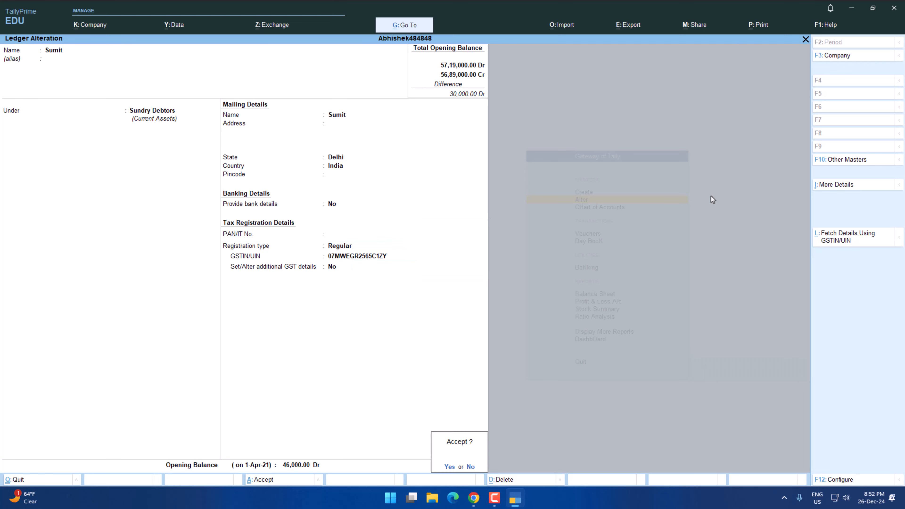
pyautogui.press('Return')
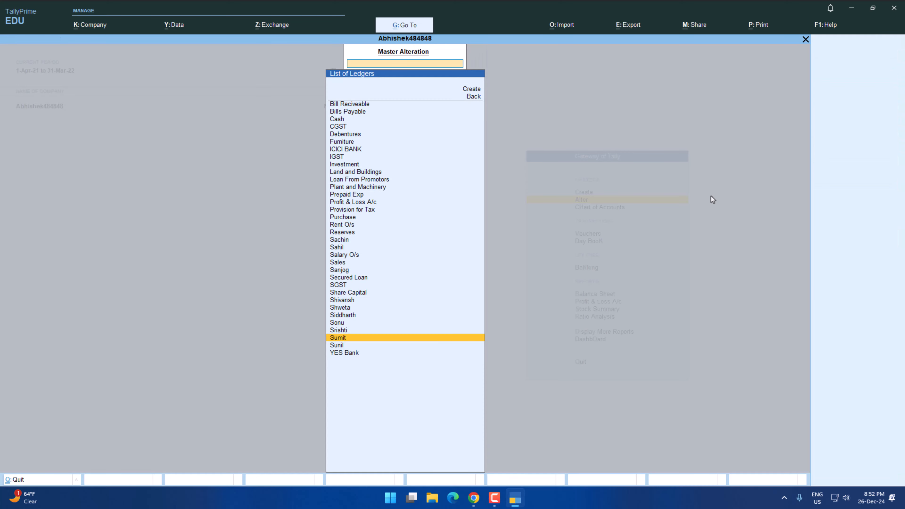
# Return to the Gateway of Tally and reopen the Balance Sheet in detailed view.
pyautogui.press('Escape')
pyautogui.press('Escape')
pyautogui.press('Down')
pyautogui.press('Down')
pyautogui.press('Down')
pyautogui.press('Down')
pyautogui.press('Down')
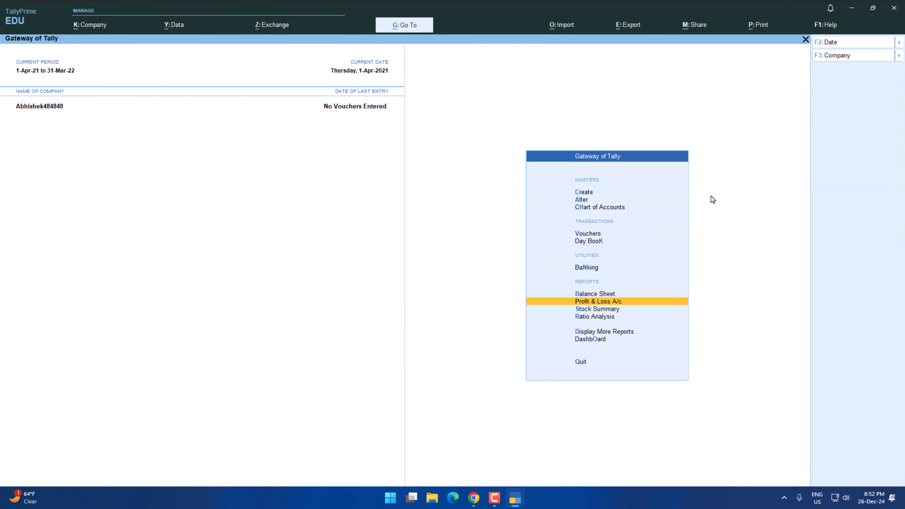
pyautogui.press('Up')
pyautogui.press('Return')
pyautogui.press('F1')
pyautogui.press('Escape')
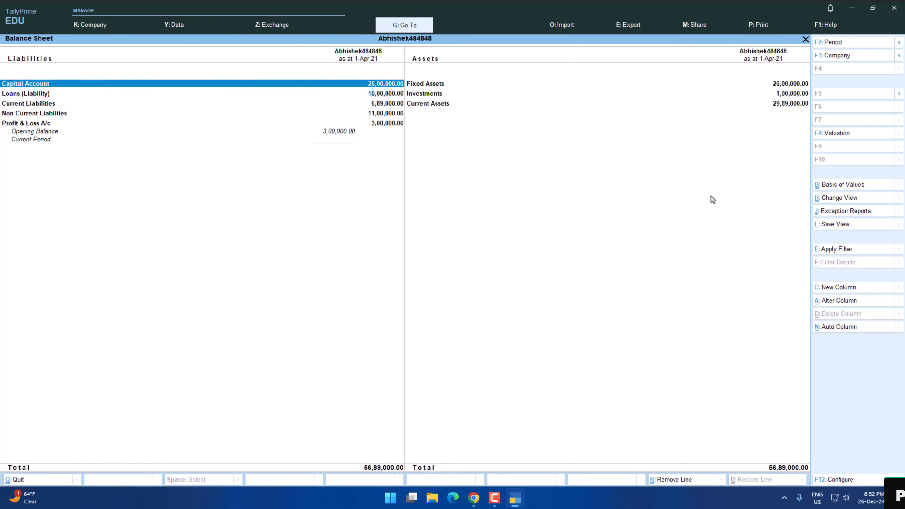
pyautogui.hotkey('alt', 'F5')
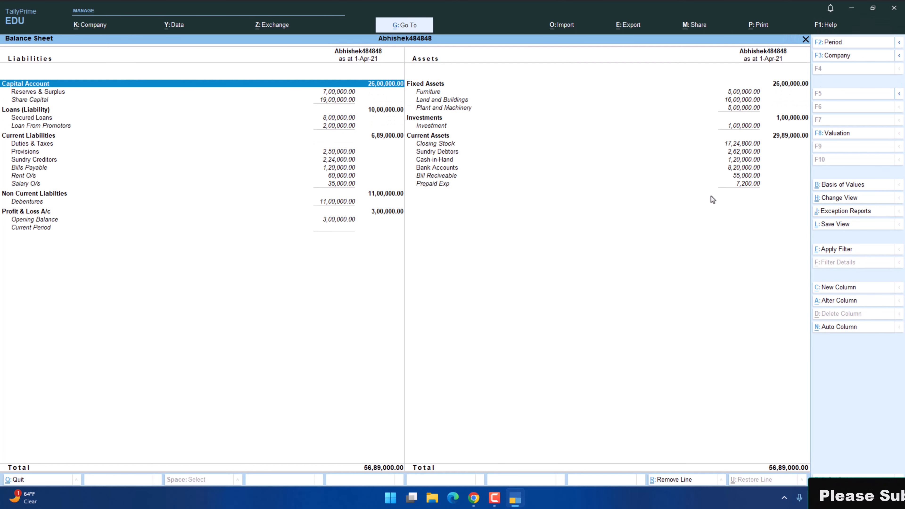
# Check the Balance Sheet for any remaining difference in opening balances and close the report.
pyautogui.press('Down')
pyautogui.press('Down')
pyautogui.press('Down')
pyautogui.press('Down')
pyautogui.press('Down')
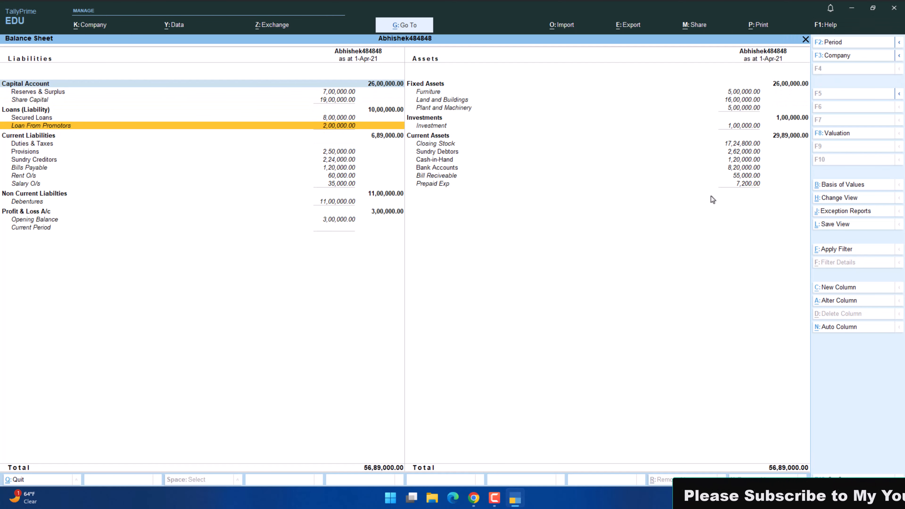
pyautogui.press('Escape')
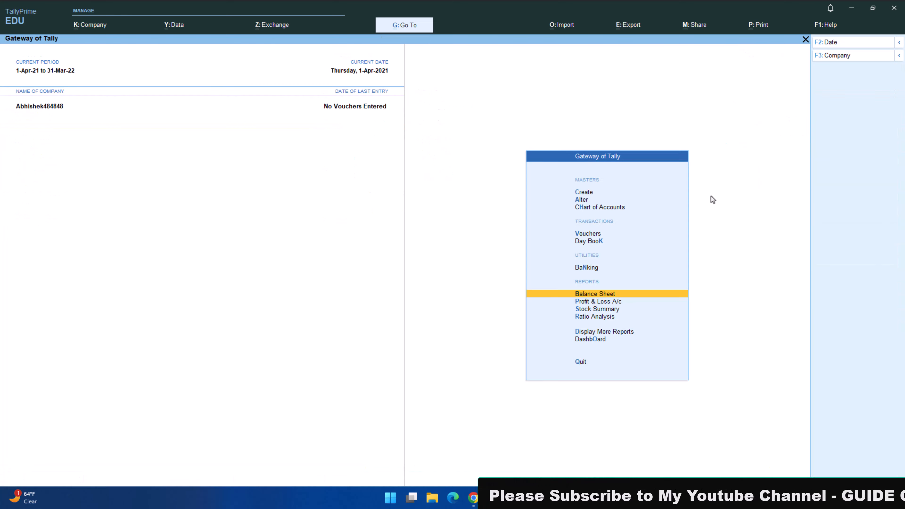
# Switch to the practice paper and review the transactions to record and the GST rates of the stock items.
pyautogui.hotkey('alt', 'Tab')
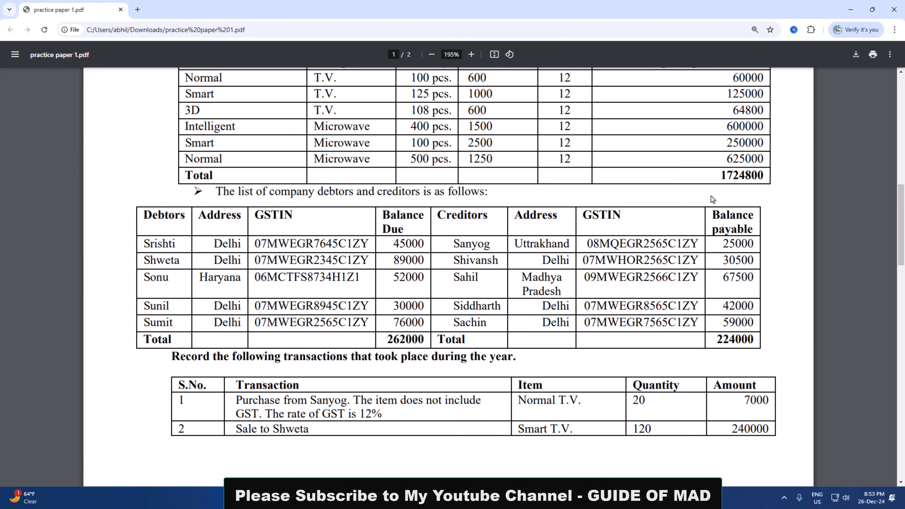
pyautogui.scroll(4, 628, 205)
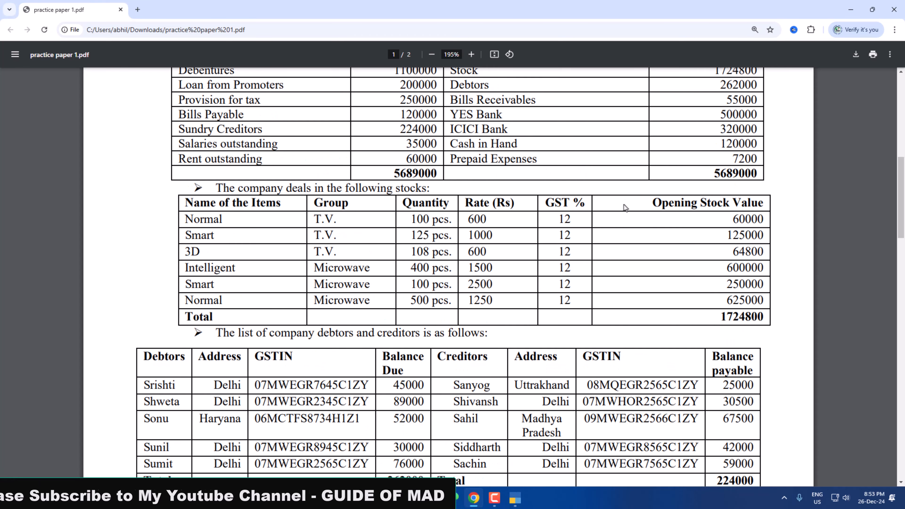
pyautogui.scroll(-8, 624, 207)
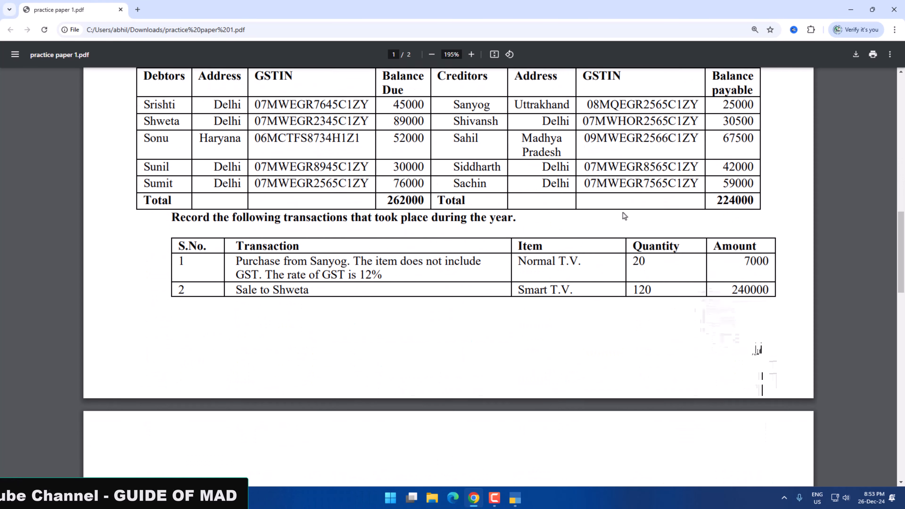
pyautogui.scroll(-3, 625, 216)
pyautogui.scroll(-1, 406, 212)
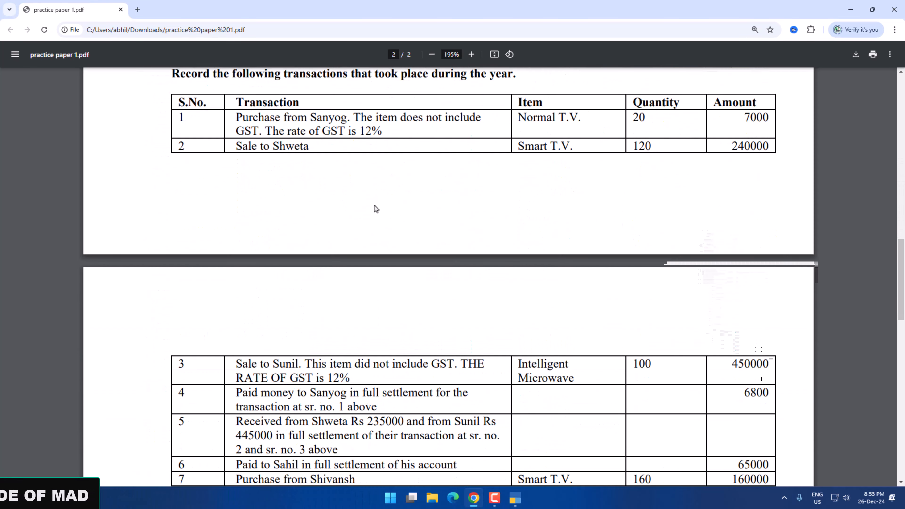
pyautogui.scroll(3, 373, 204)
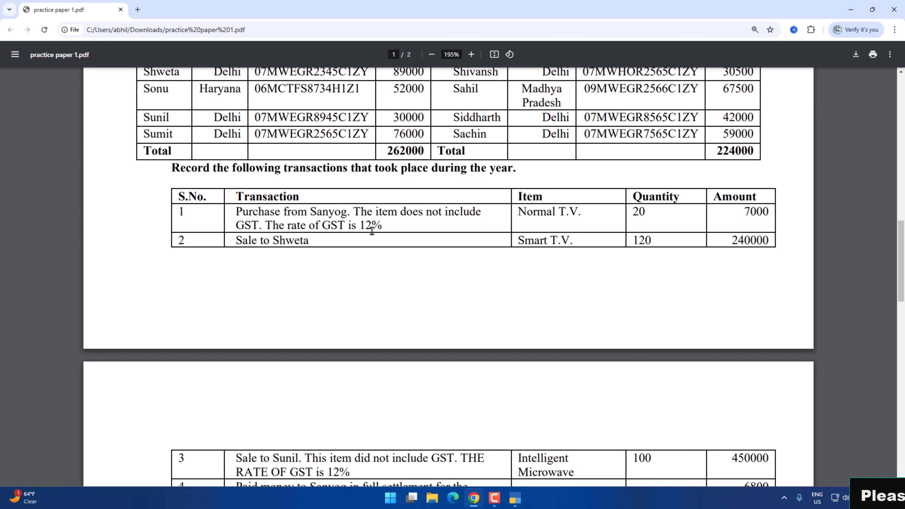
pyautogui.scroll(8, 390, 225)
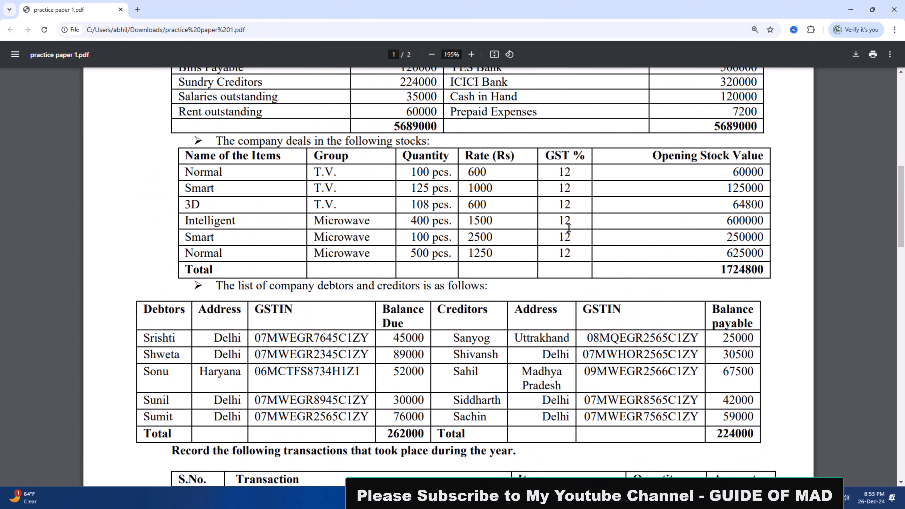
# Switch to TallyPrime and open GST Rate Setup for the stock items.
pyautogui.hotkey('alt', 'Tab')
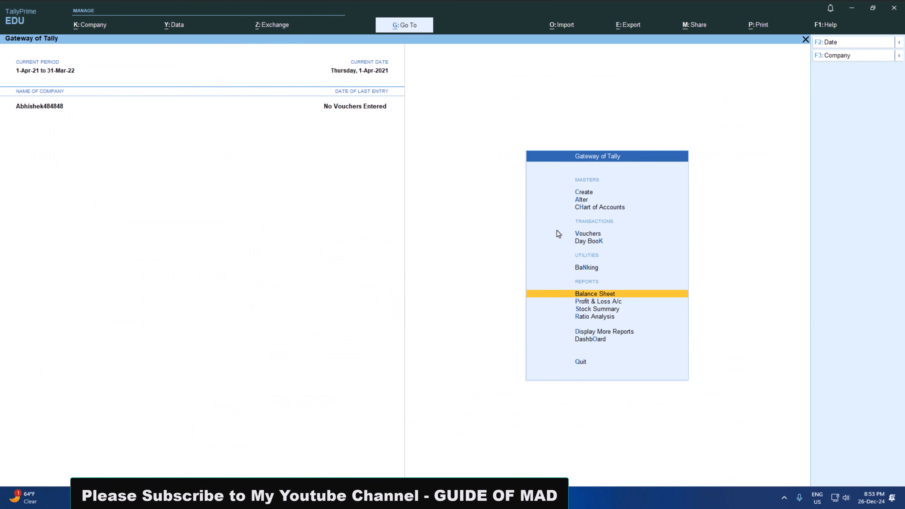
pyautogui.hotkey('alt', 'g')
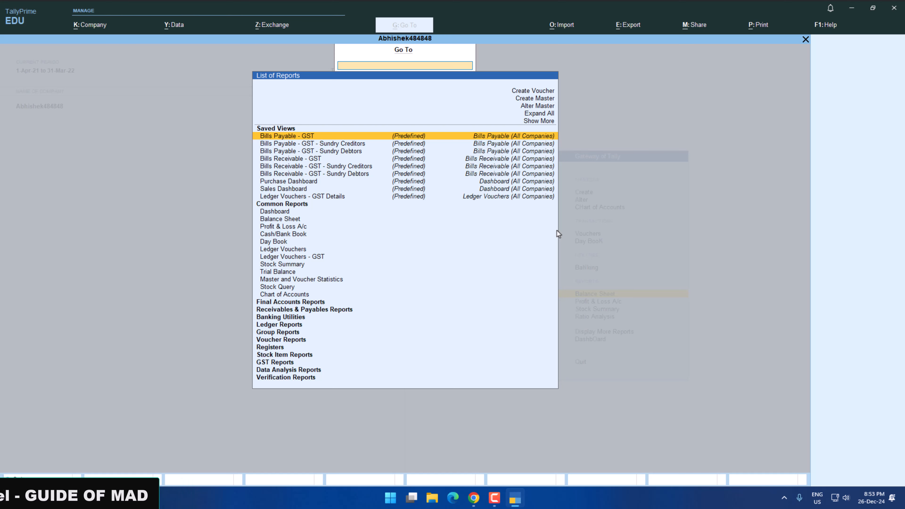
pyautogui.write('Gstr')
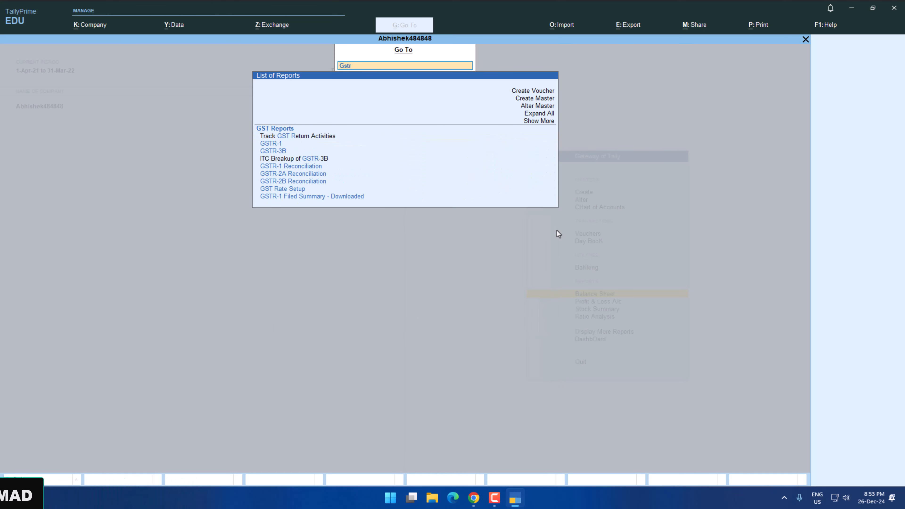
pyautogui.press('Down')
pyautogui.press('Down')
pyautogui.press('Down')
pyautogui.press('Down')
pyautogui.press('Down')
pyautogui.press('Down')
pyautogui.press('Down')
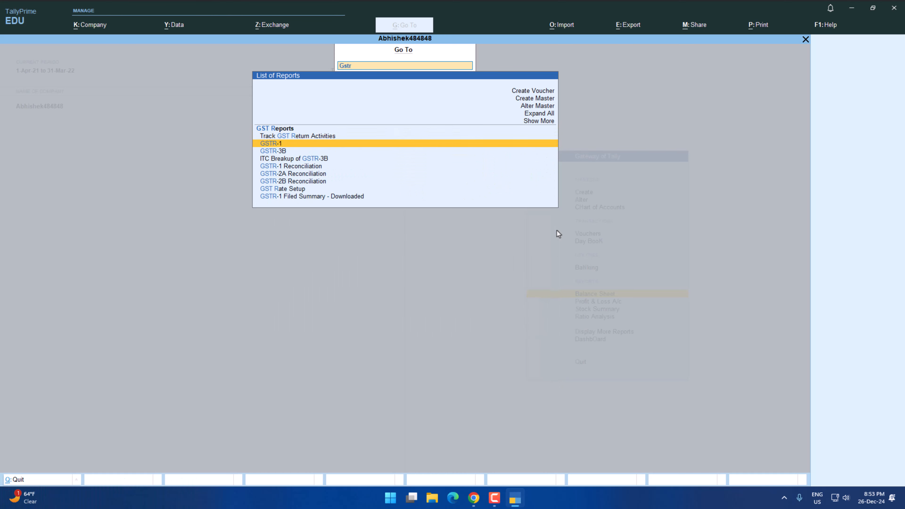
pyautogui.press('Return')
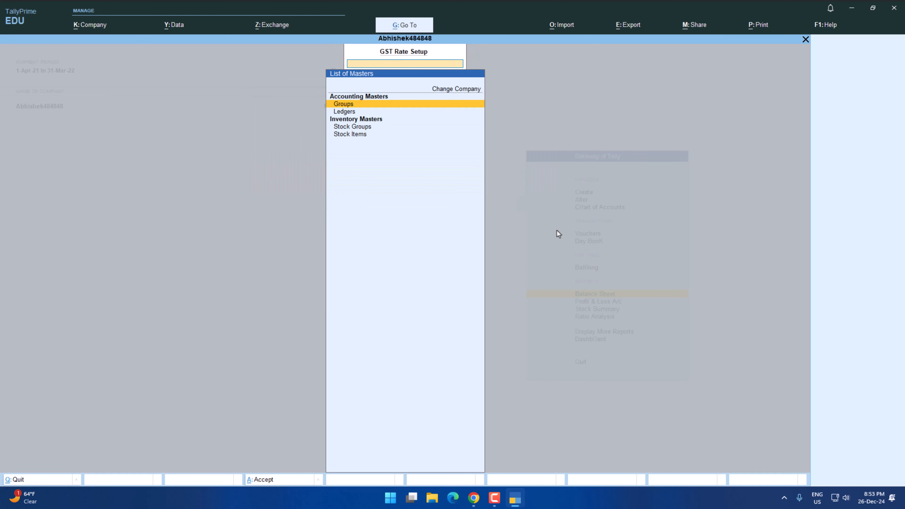
pyautogui.press('Down')
pyautogui.press('Down')
pyautogui.press('Down')
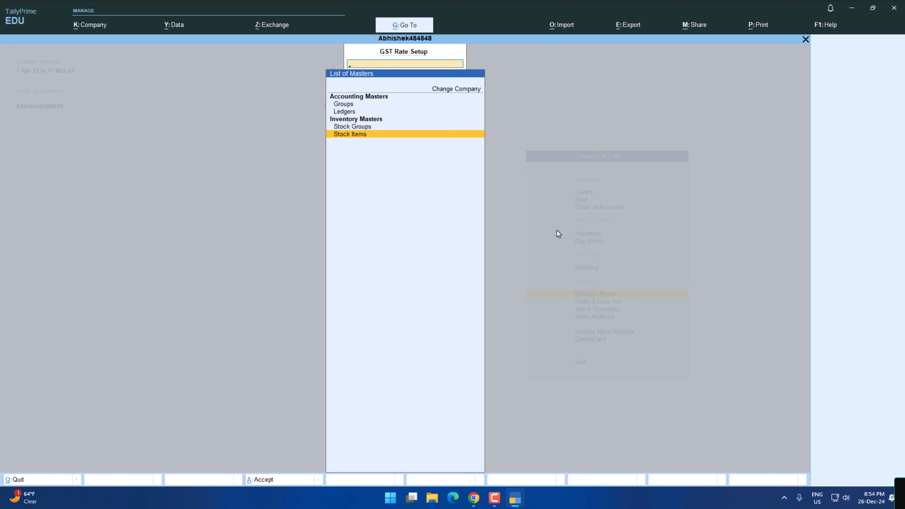
pyautogui.press('Return')
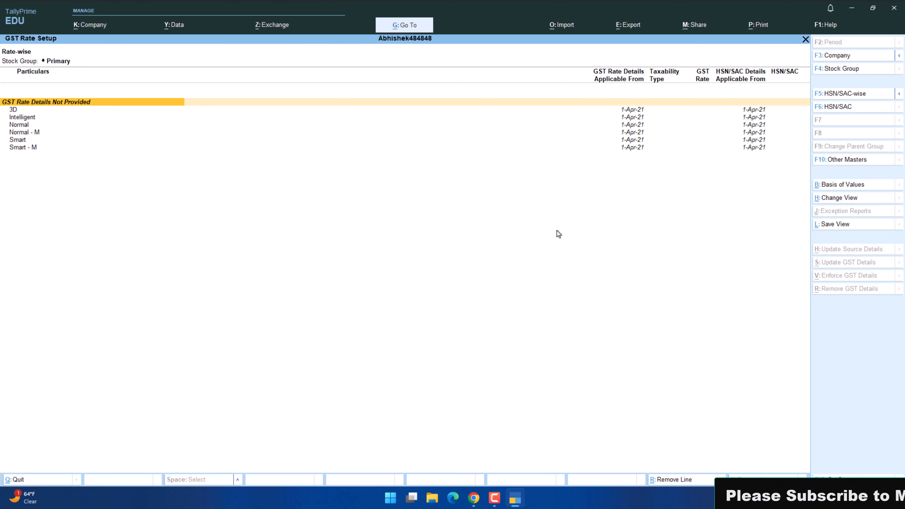
# Select all the stock items without GST rate details, from 3D through Smart - M.
pyautogui.press('Down')
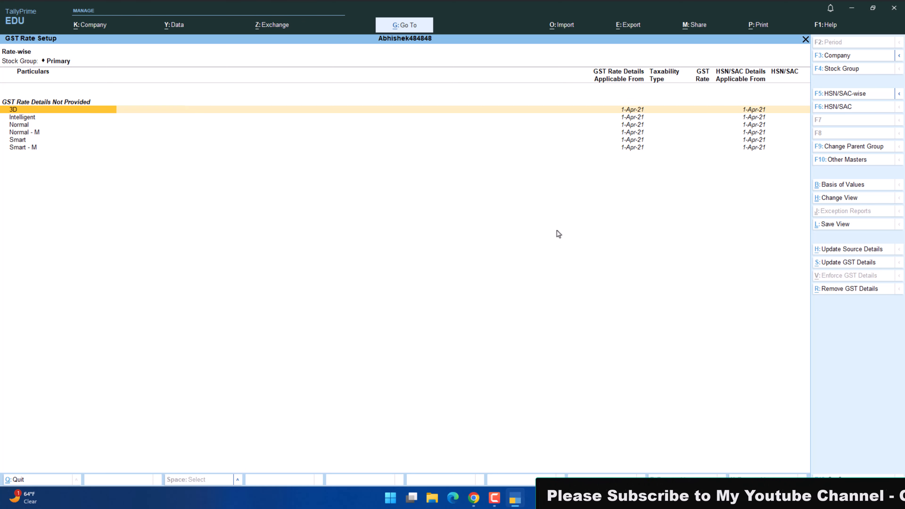
pyautogui.press('space')
pyautogui.press('space')
pyautogui.press('space')
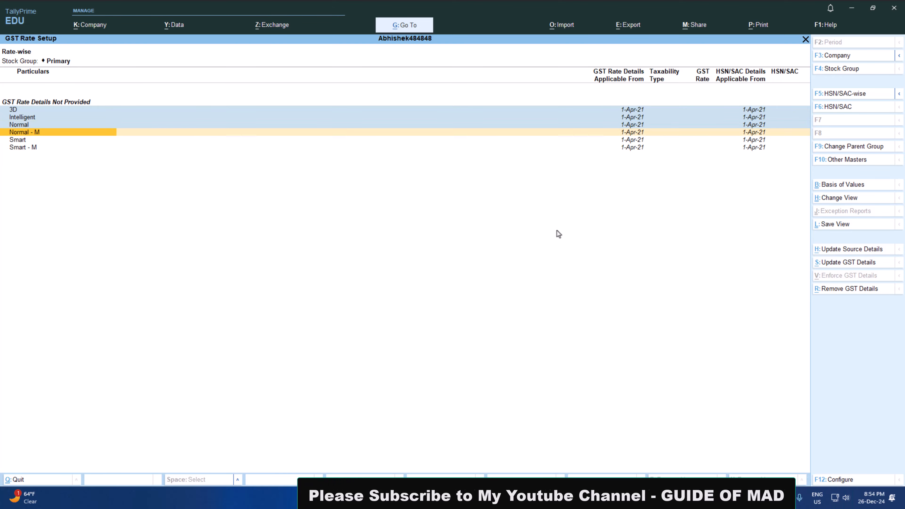
pyautogui.hotkey('shift', 'Down')
pyautogui.hotkey('shift', 'Down')
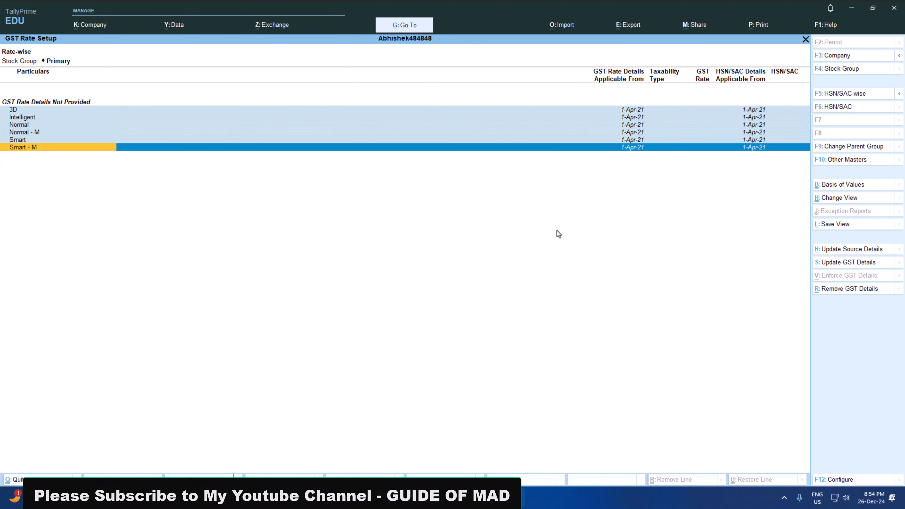
pyautogui.press('Up')
pyautogui.press('Up')
pyautogui.press('Up')
pyautogui.press('Up')
pyautogui.press('Up')
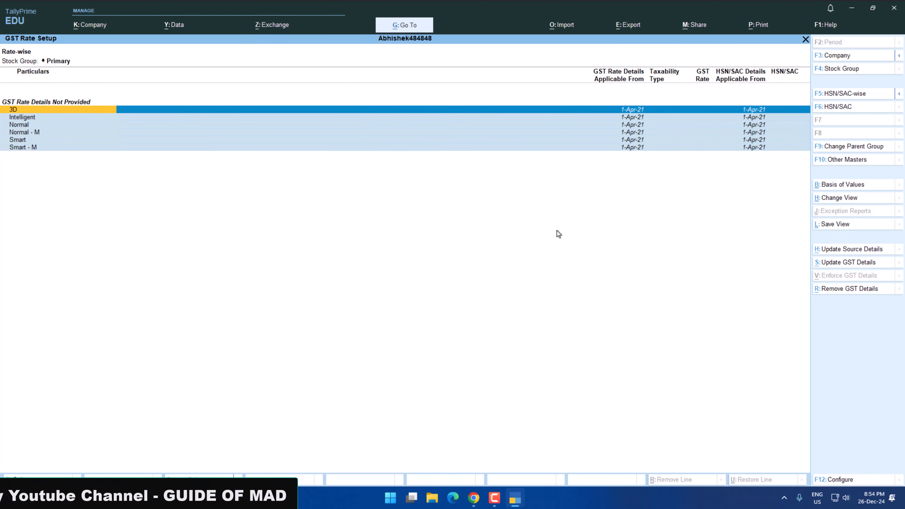
pyautogui.press('Down')
pyautogui.press('Down')
pyautogui.press('Down')
pyautogui.press('Down')
pyautogui.press('Down')
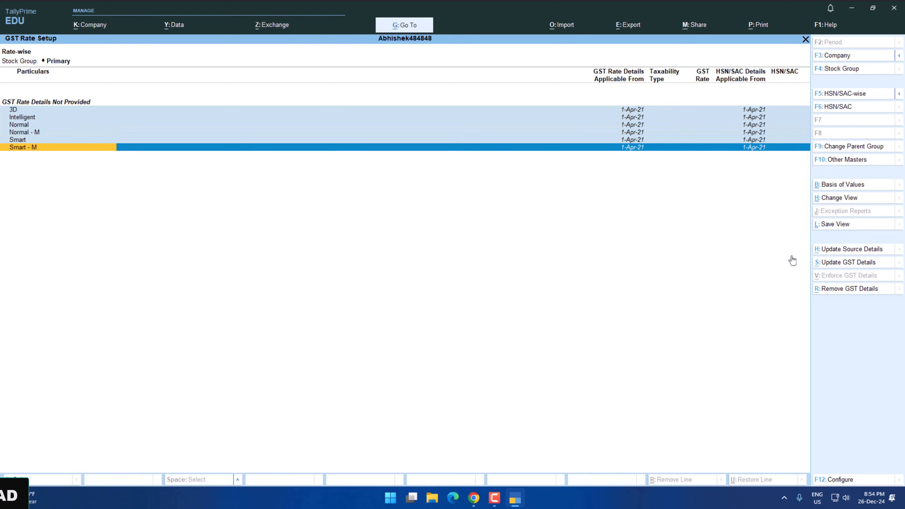
# Specify HSN/SAC 2345 with description Electronics for the selected stock items, effective 1-Apr-21.
pyautogui.hotkey('alt', 's')
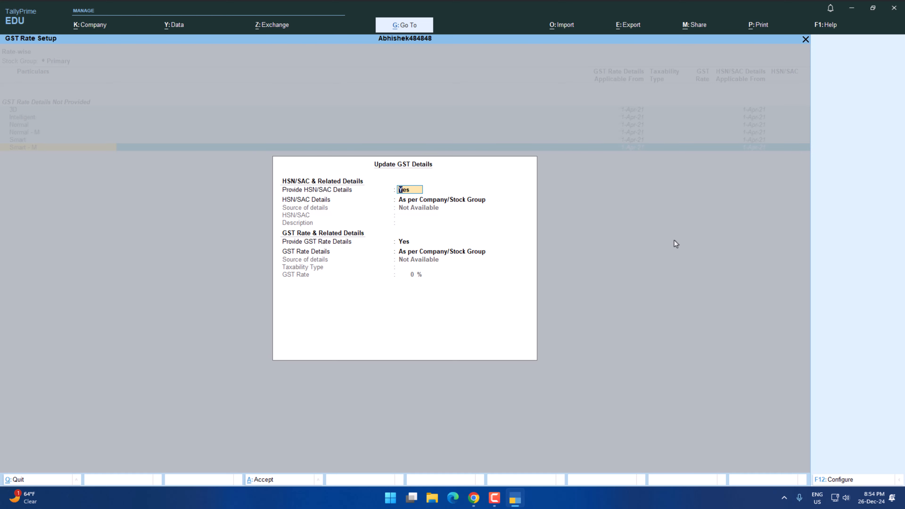
pyautogui.press('Return')
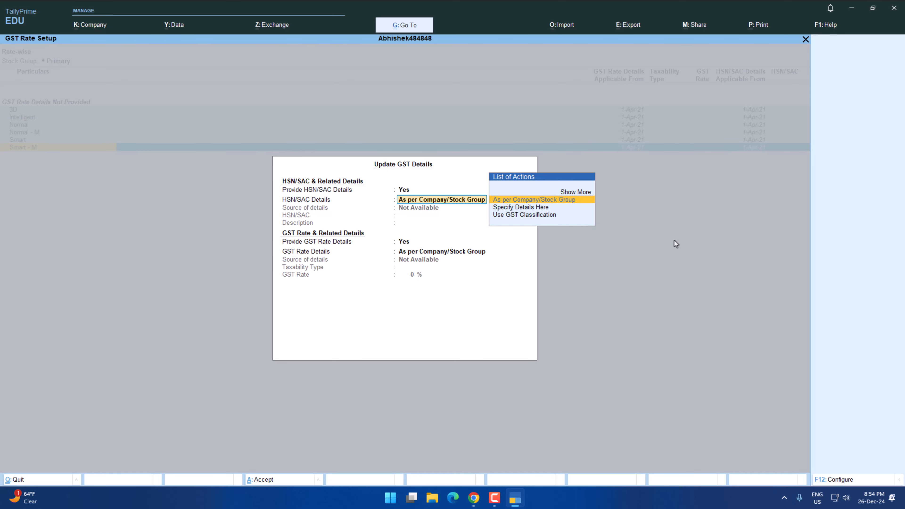
pyautogui.press('Down')
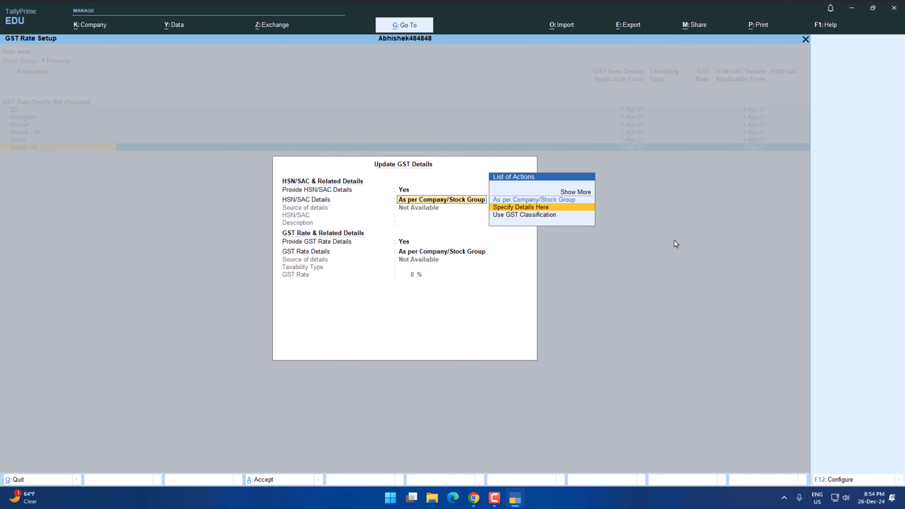
pyautogui.press('Return')
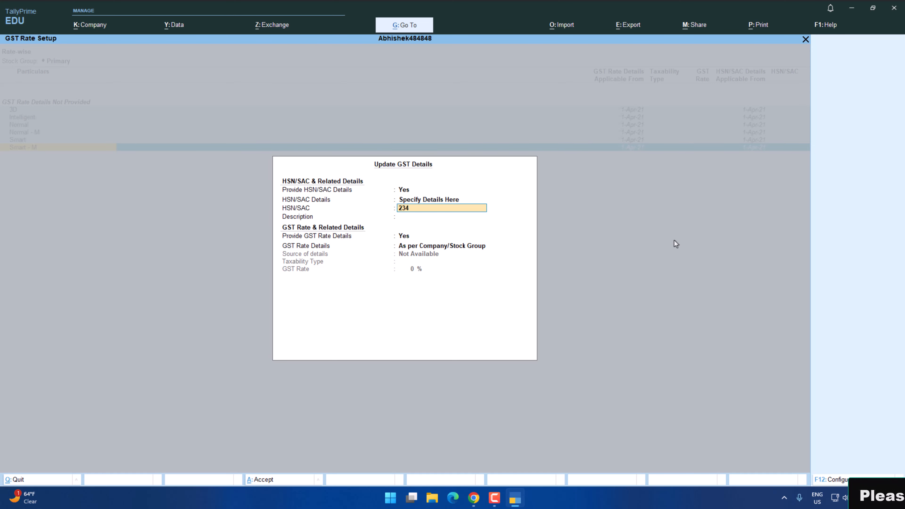
pyautogui.press('Return')
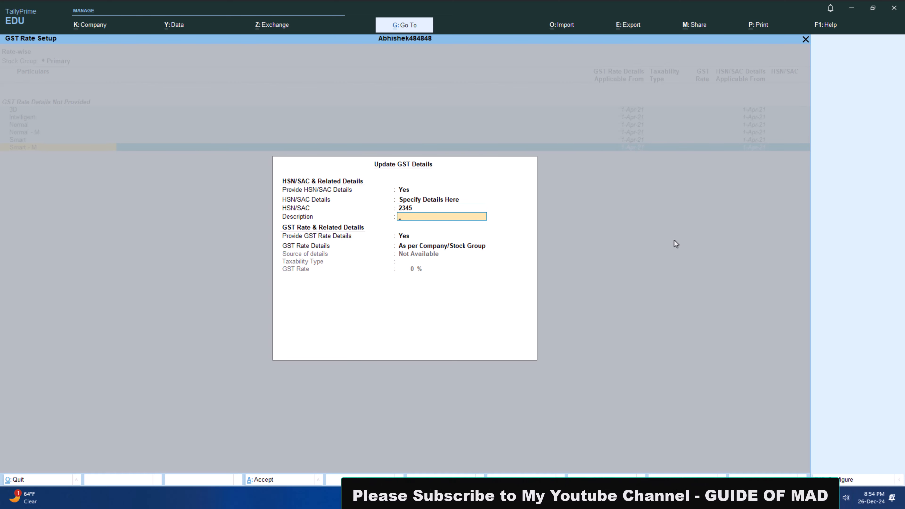
pyautogui.write('Electronics')
pyautogui.press('Return')
pyautogui.press('Return')
pyautogui.press('Return')
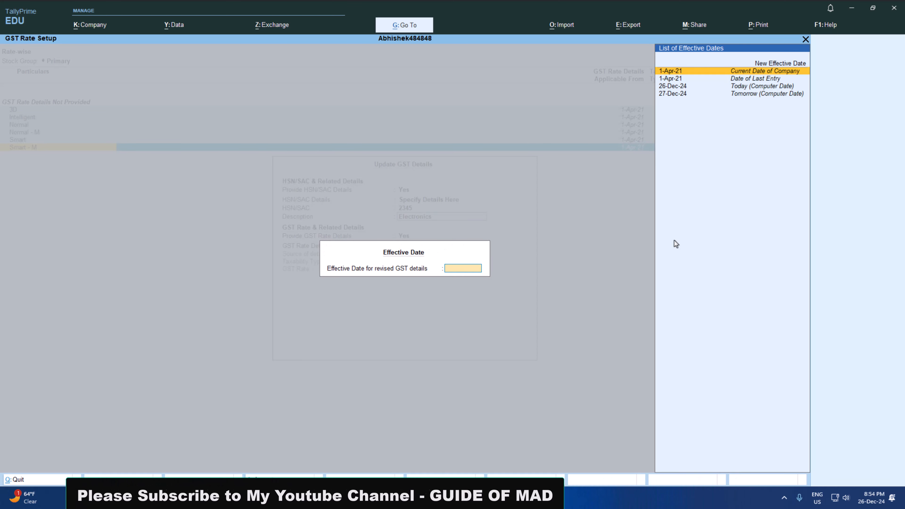
pyautogui.press('Return')
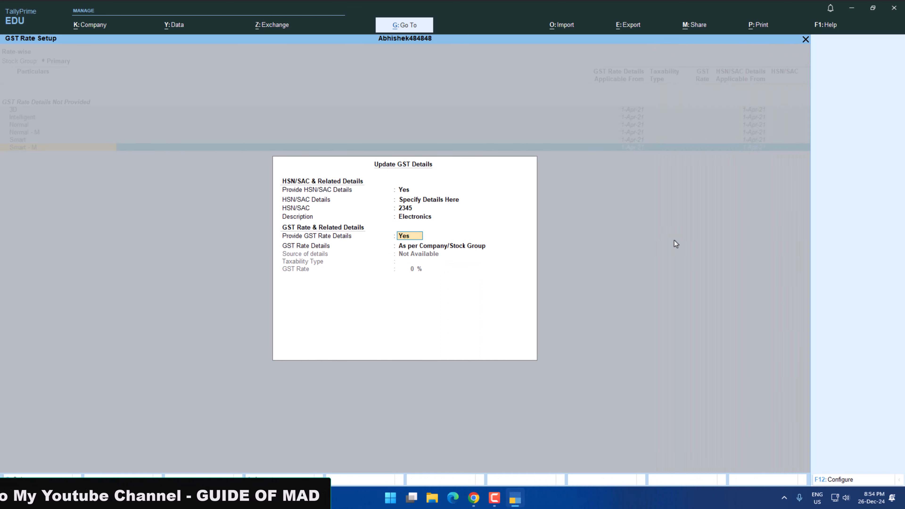
# Specify the selected items' GST rate details as Taxable at 12%, effective 1-Apr-21, and accept the update.
pyautogui.press('Return')
pyautogui.press('Down')
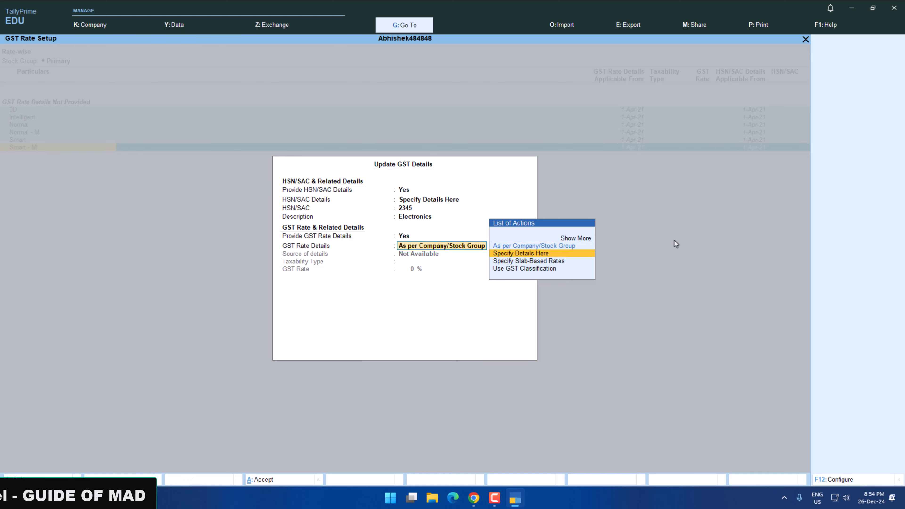
pyautogui.press('Return')
pyautogui.press('Return')
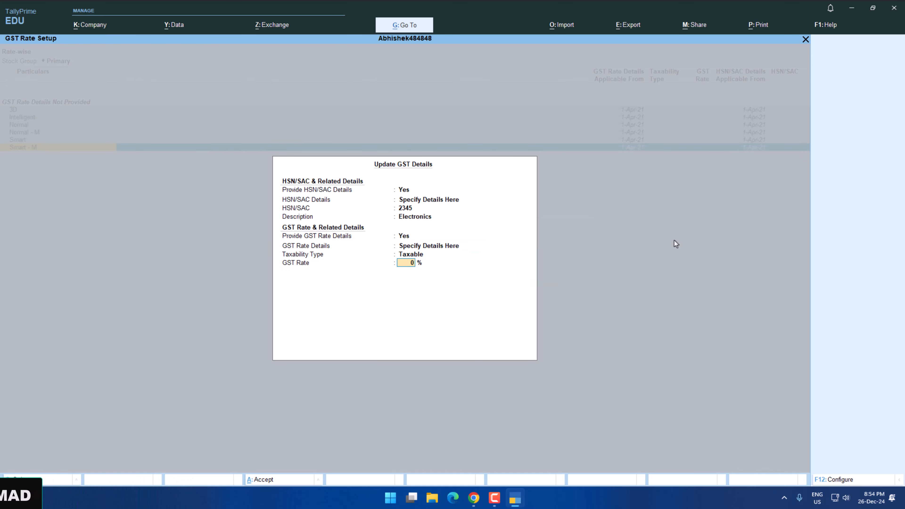
pyautogui.press('Return')
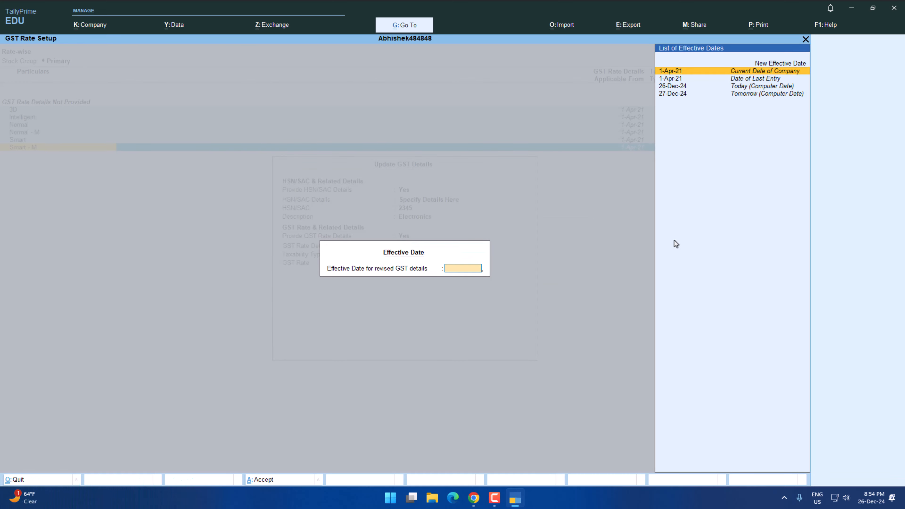
pyautogui.press('Return')
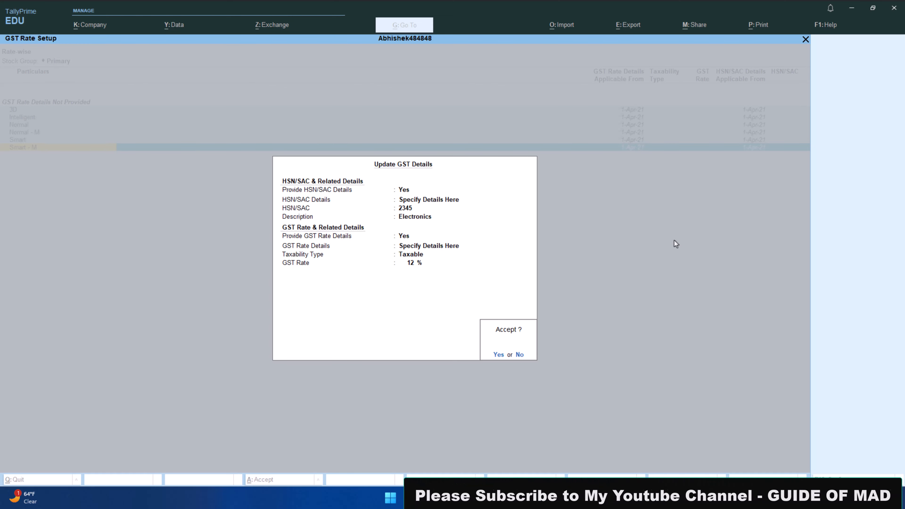
pyautogui.press('Return')
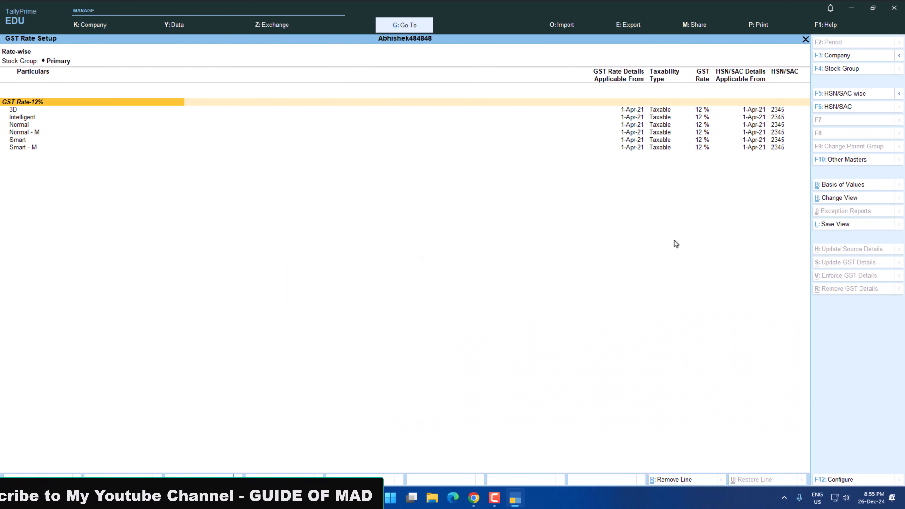
# Review the first transaction in the practice paper and open a new Purchase voucher in TallyPrime.
pyautogui.hotkey('alt', 'Tab')
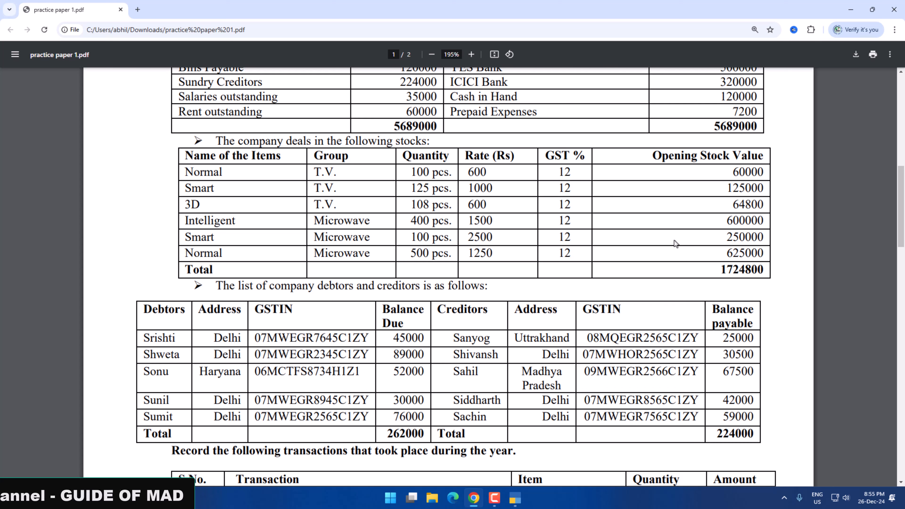
pyautogui.scroll(-2, 676, 244)
pyautogui.scroll(-3, 676, 244)
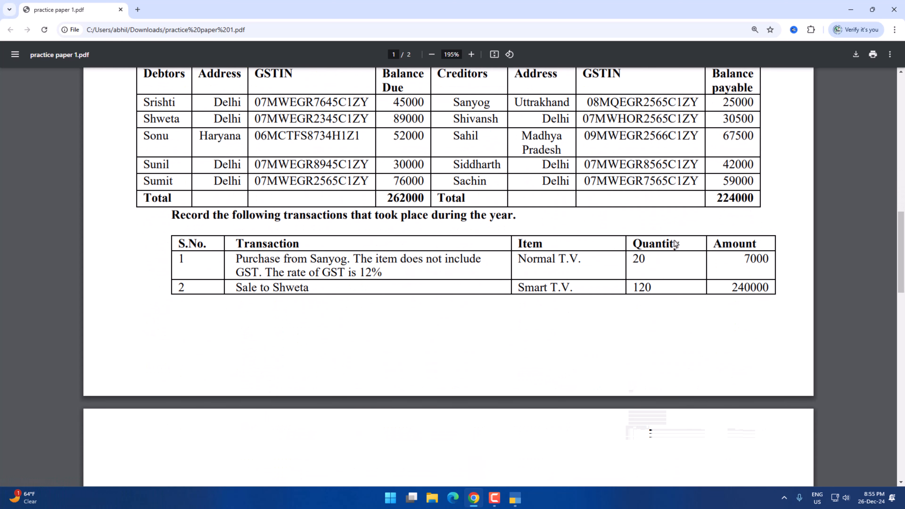
pyautogui.scroll(-1, 383, 256)
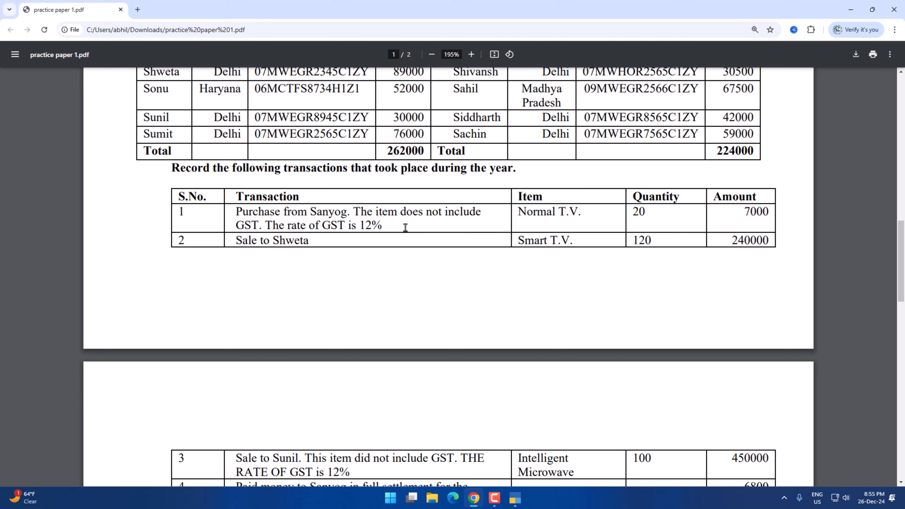
pyautogui.hotkey('alt', 'Tab')
pyautogui.press('Up')
pyautogui.press('Up')
pyautogui.press('Up')
pyautogui.press('Up')
pyautogui.press('Down')
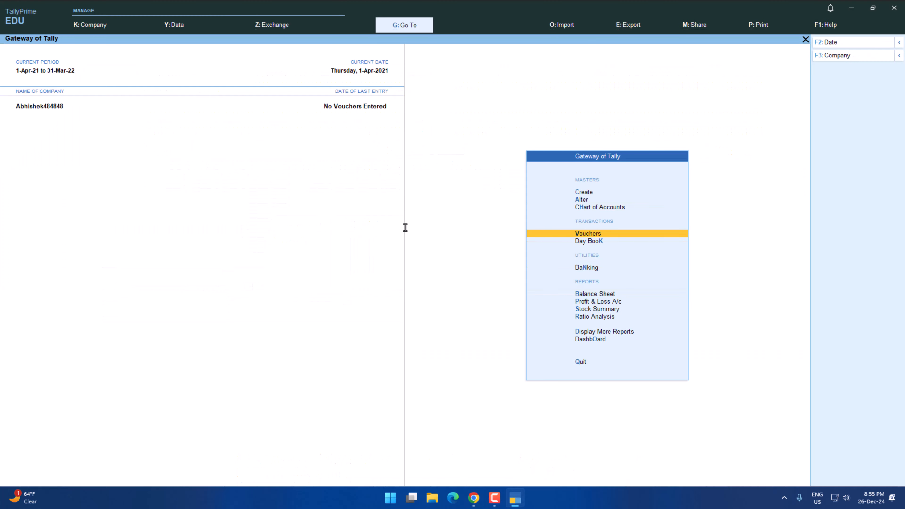
pyautogui.press('Return')
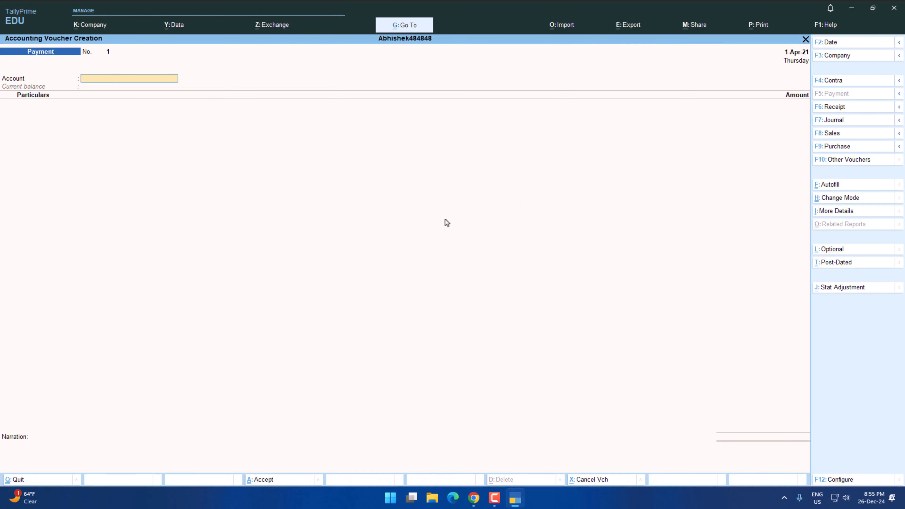
pyautogui.click(832, 147)
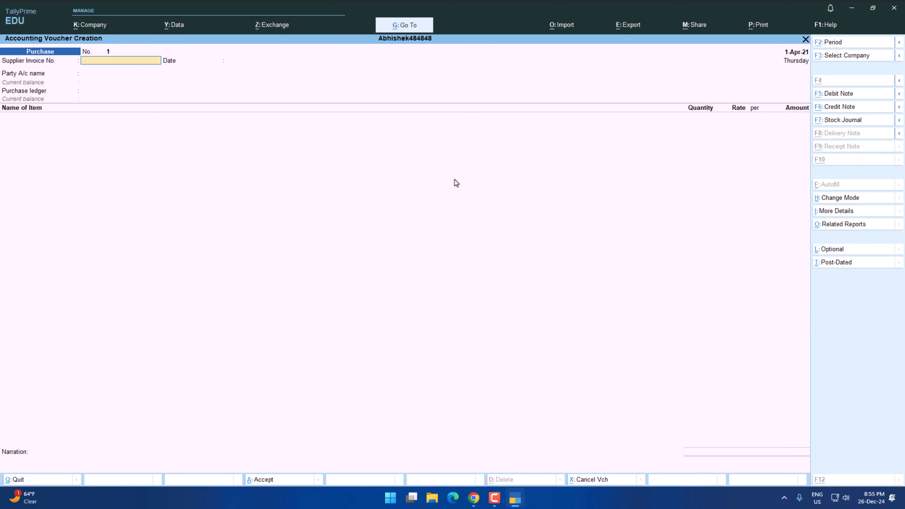
# Enter supplier invoice number 001 dated 1-Apr-21 in the purchase voucher, after checking the first transaction in the practice paper.
pyautogui.hotkey('alt', 'Tab')
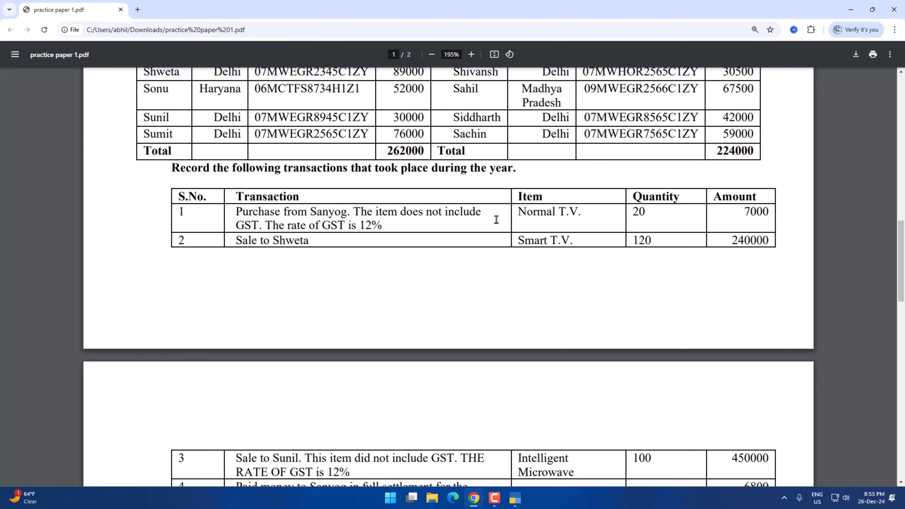
pyautogui.hotkey('alt', 'Tab')
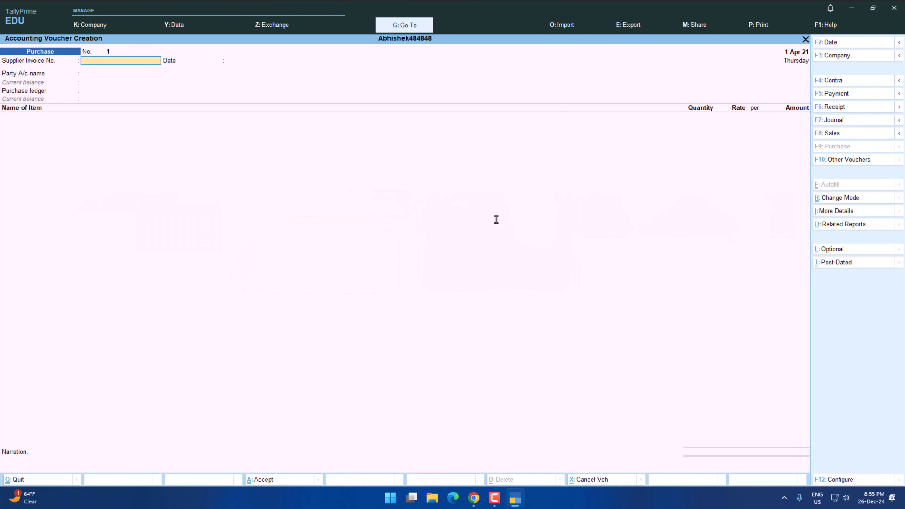
pyautogui.press('Return')
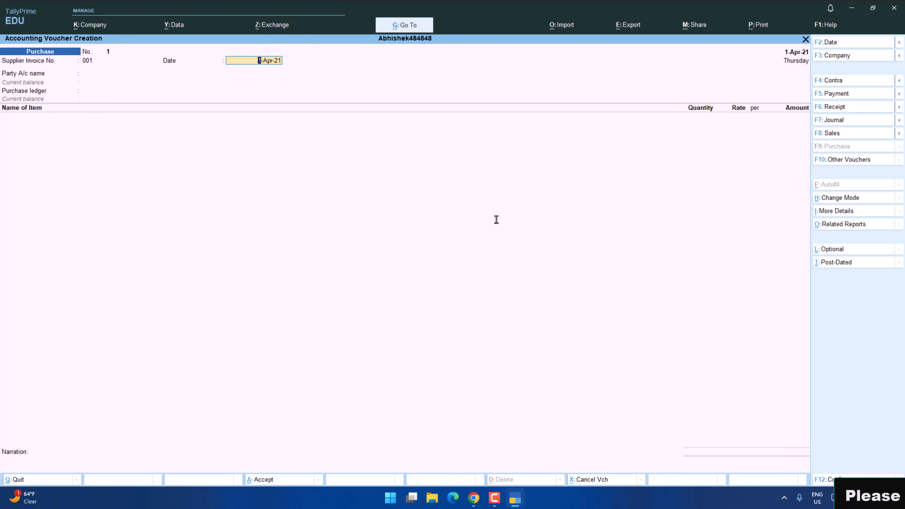
pyautogui.press('Return')
# Select the first transaction's supplier as the party account and accept the receipt and party details.
pyautogui.hotkey('alt', 'Tab')
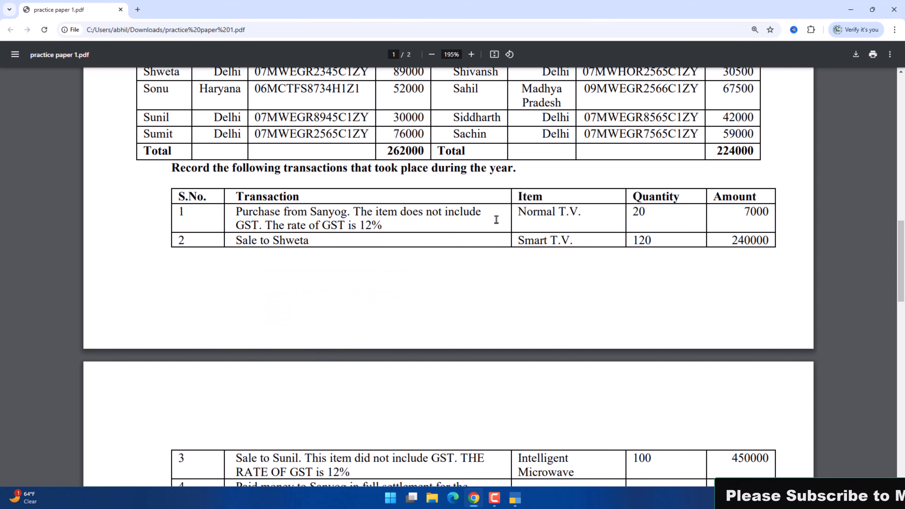
pyautogui.hotkey('alt', 'Tab')
pyautogui.write('Sanjog')
pyautogui.press('Return')
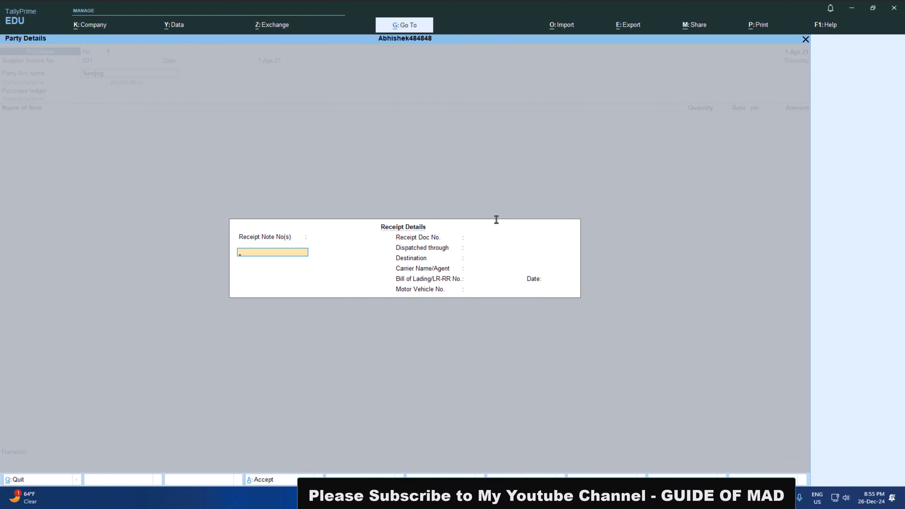
pyautogui.hotkey('ctrl', 'a')
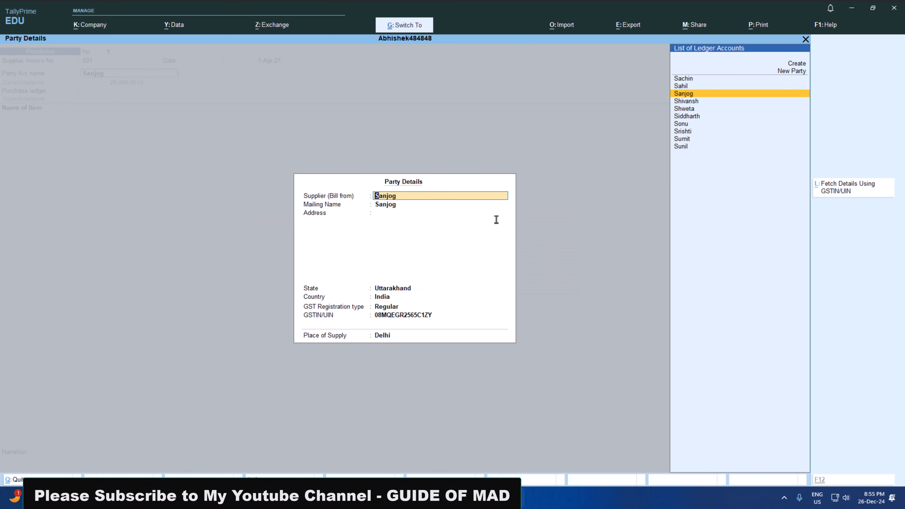
pyautogui.hotkey('ctrl', 'a')
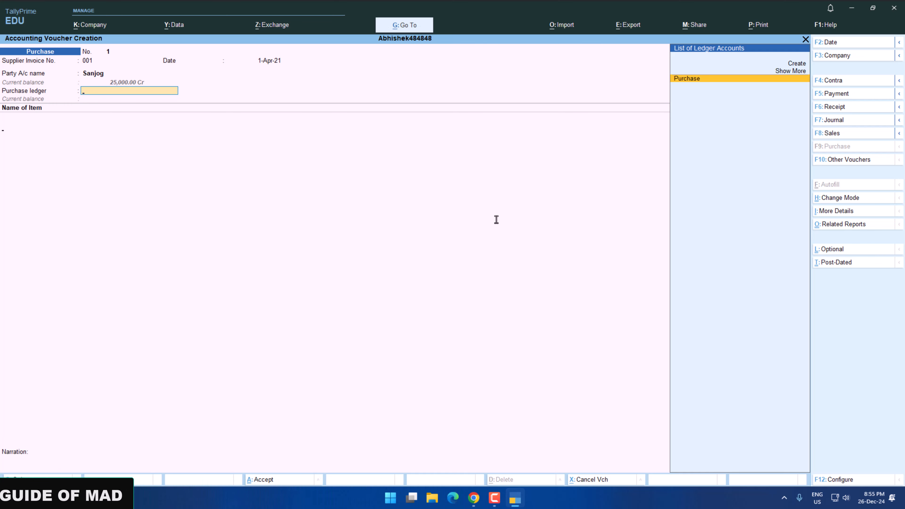
# Choose Purchase as the purchase ledger and add the Normal stock item, checking the item in the practice paper.
pyautogui.press('Return')
pyautogui.hotkey('alt', 'Tab')
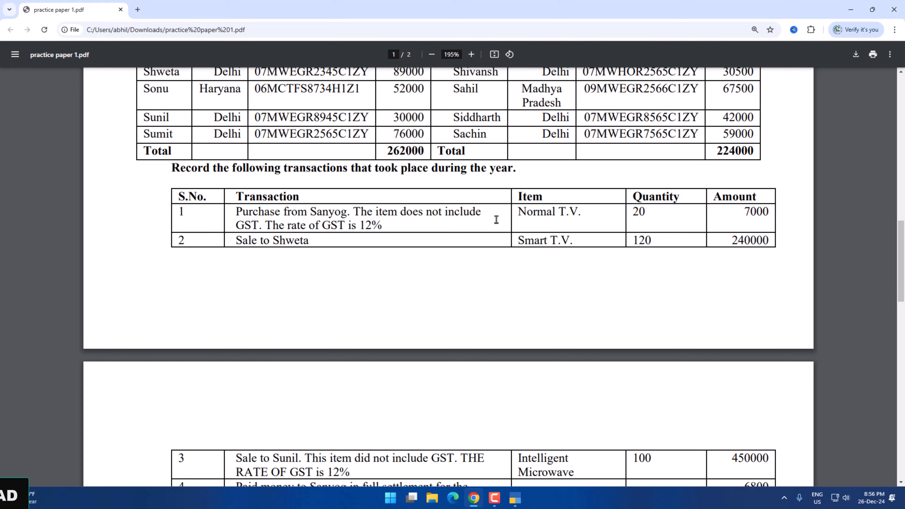
pyautogui.hotkey('alt', 'Tab')
pyautogui.write('N')
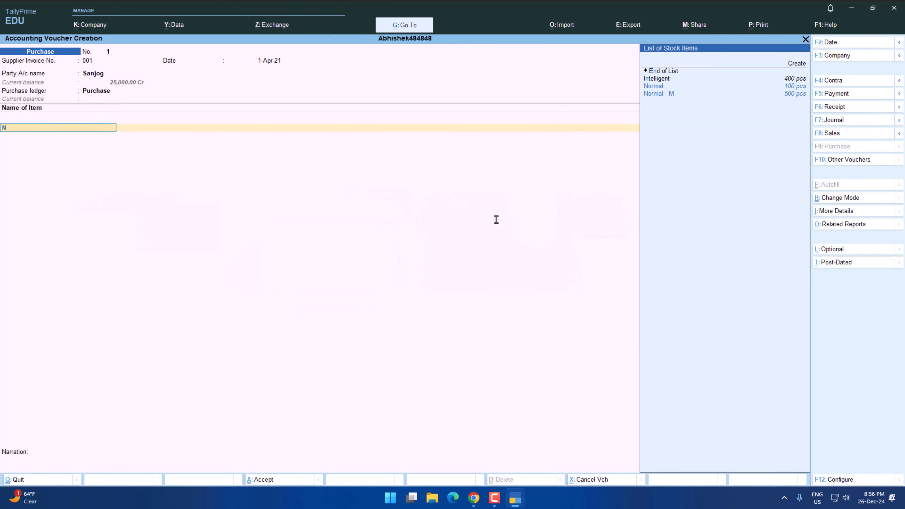
pyautogui.press('Return')
pyautogui.hotkey('alt', 'Tab')
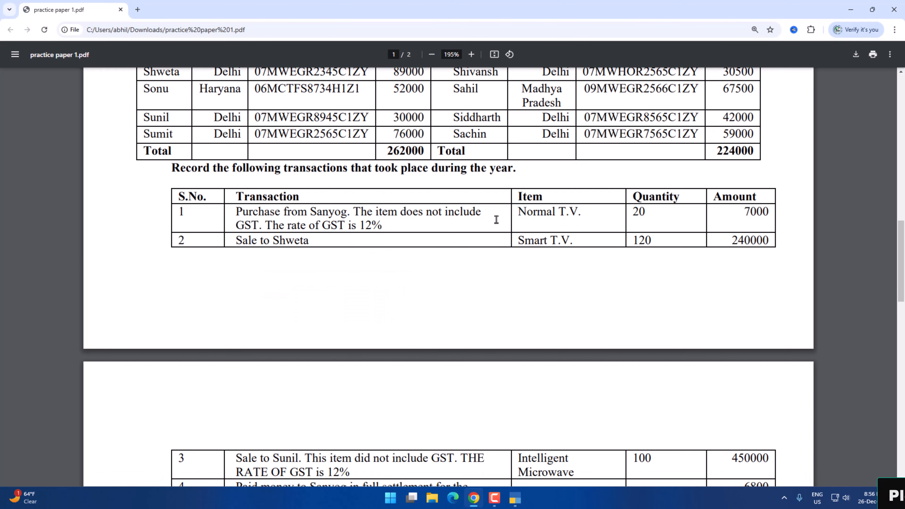
pyautogui.hotkey('alt', 'Tab')
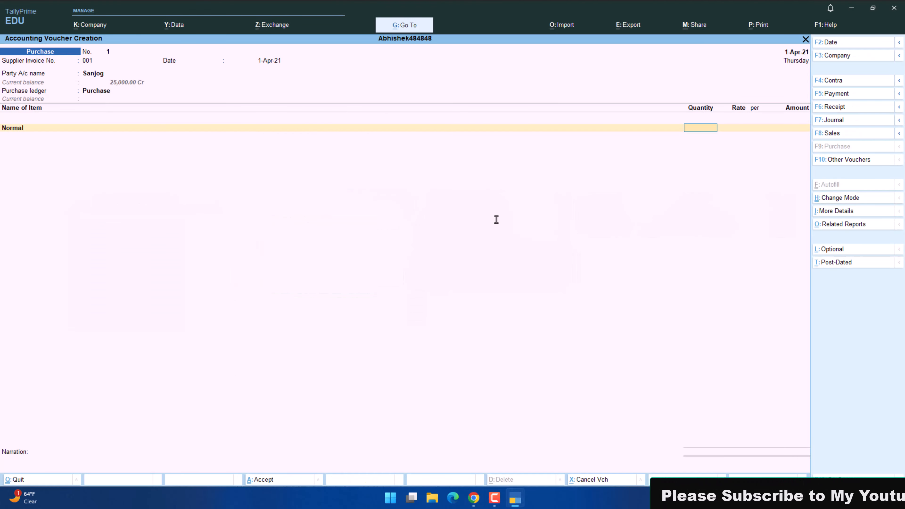
# Set the Normal item's quantity to 20 pcs and rate to 600, and finish the item list.
pyautogui.hotkey('alt', 'Tab')
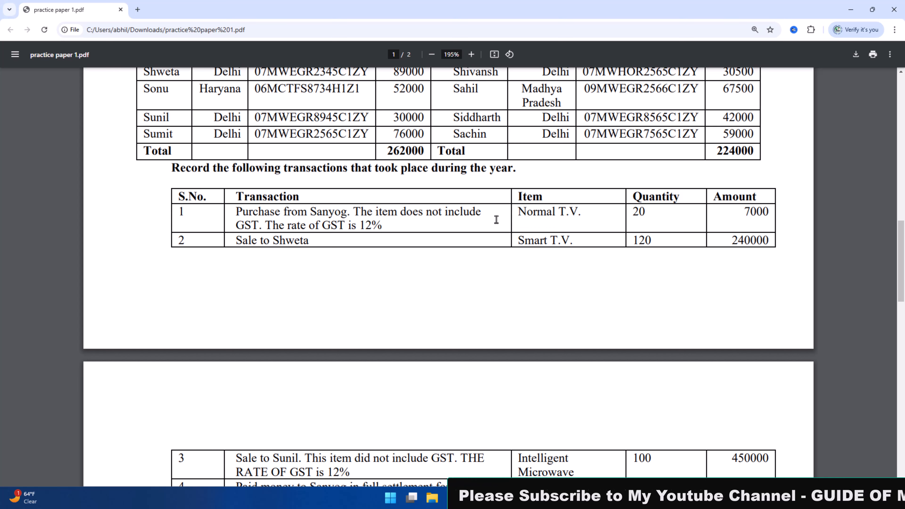
pyautogui.hotkey('alt', 'Tab')
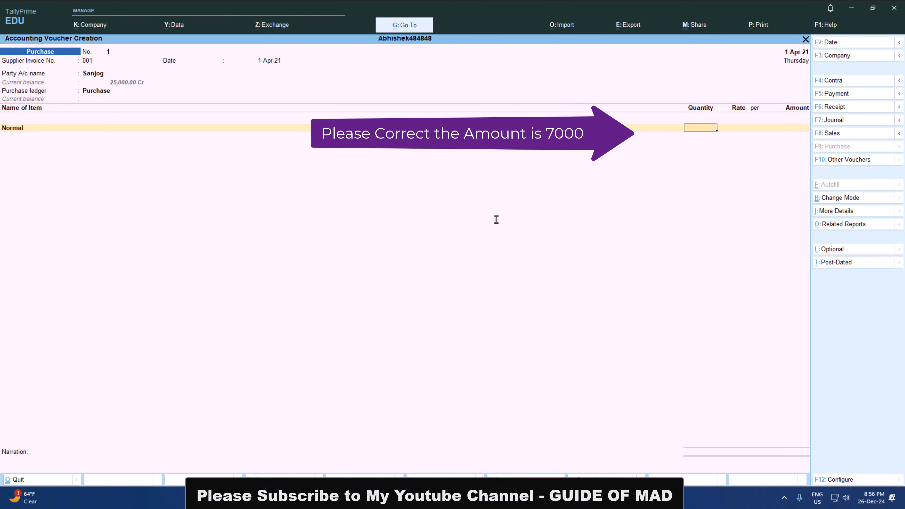
pyautogui.write('20')
pyautogui.press('Return')
pyautogui.write('600')
pyautogui.press('Return')
pyautogui.press('Return')
pyautogui.press('Return')
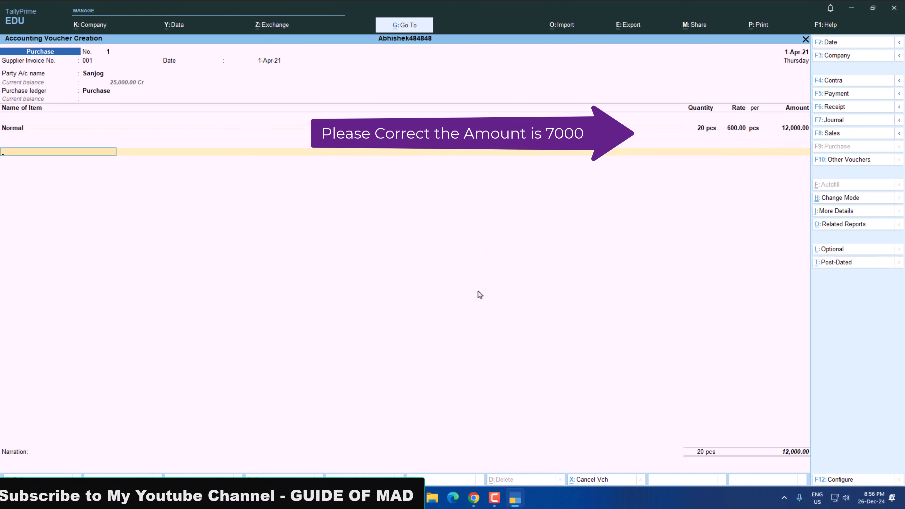
pyautogui.write('c')
pyautogui.press('Return')
pyautogui.press('BackSpace')
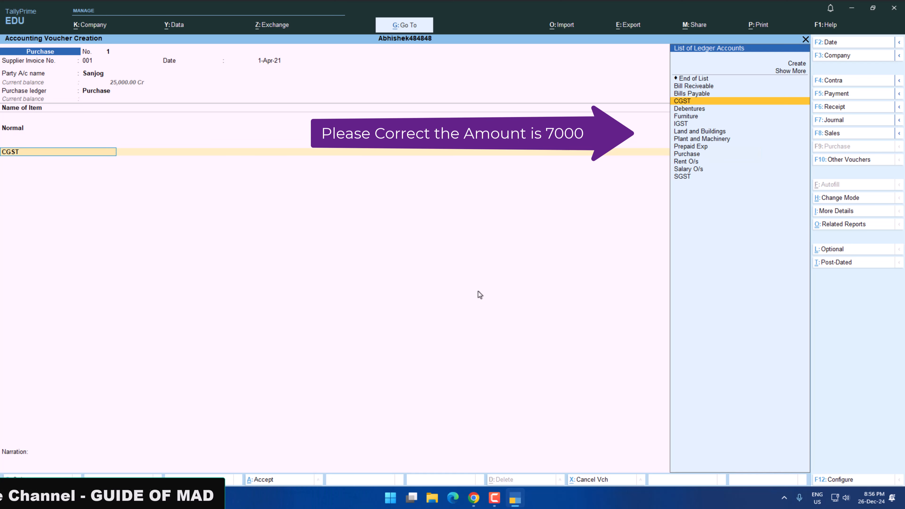
# Add the IGST ledger to the purchase voucher, after checking the supplier's state in the practice paper.
pyautogui.hotkey('alt', 'Tab')
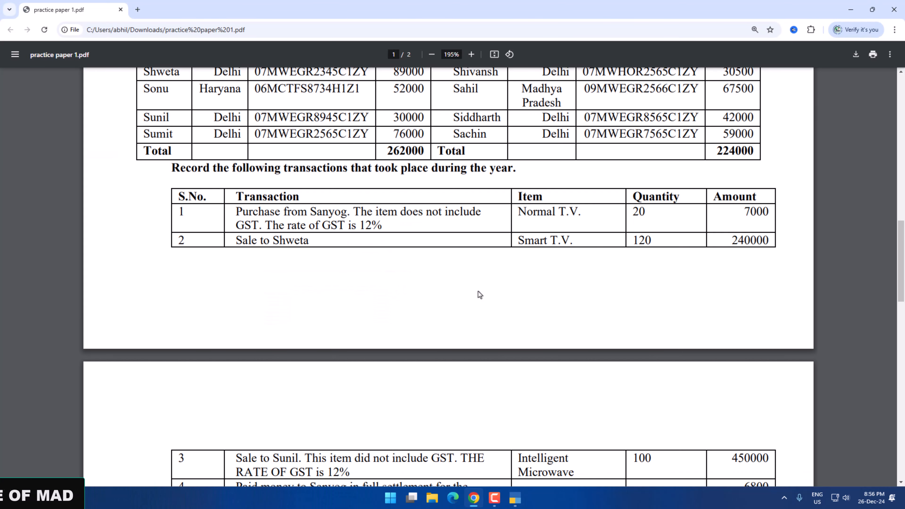
pyautogui.scroll(1, 480, 294)
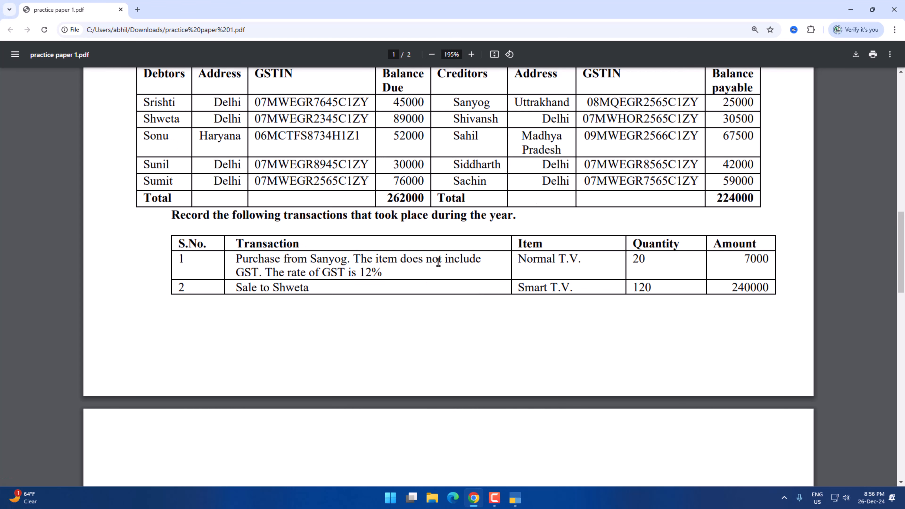
pyautogui.hotkey('alt', 'Tab')
pyautogui.write('igst')
pyautogui.press('Return')
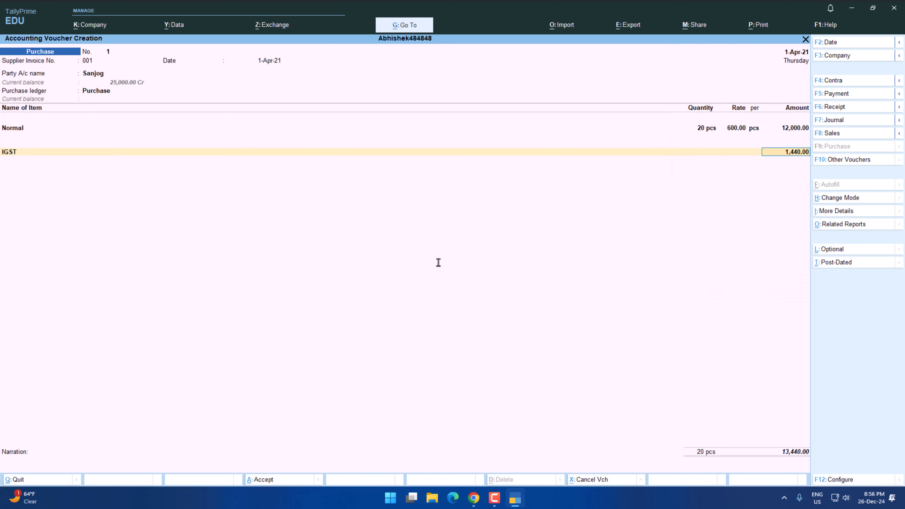
# Keep the calculated IGST amount, leave the narration blank and save the purchase voucher.
pyautogui.press('Return')
pyautogui.press('Return')
pyautogui.press('Return')
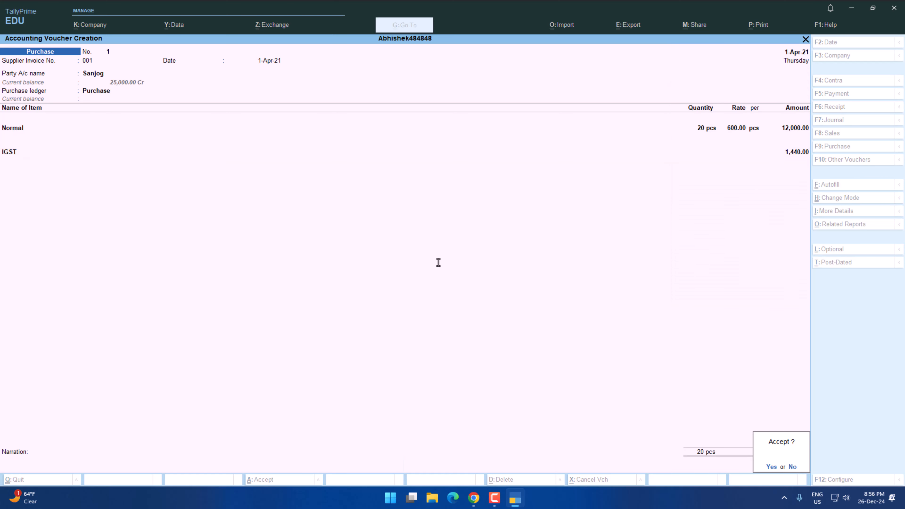
pyautogui.press('Return')
# Check the second transaction in the practice paper and switch the voucher type to Sales.
pyautogui.hotkey('alt', 'Tab')
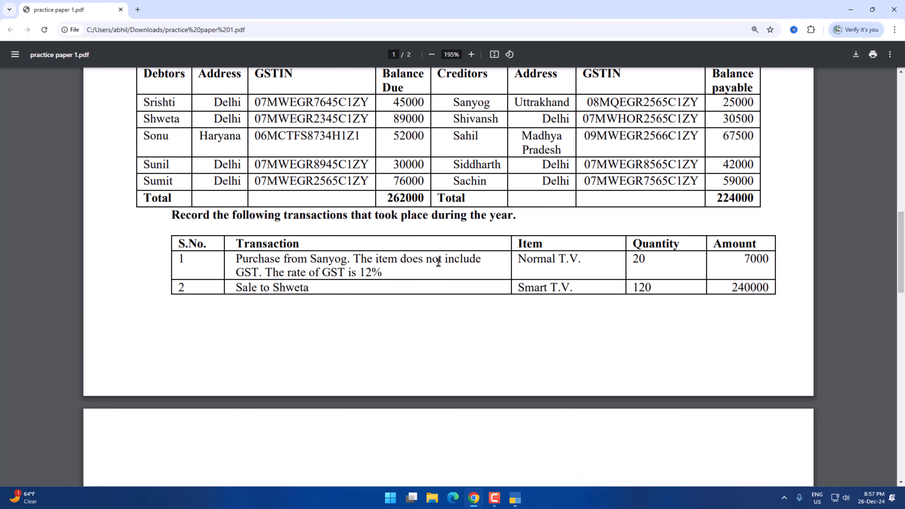
pyautogui.scroll(-4, 438, 262)
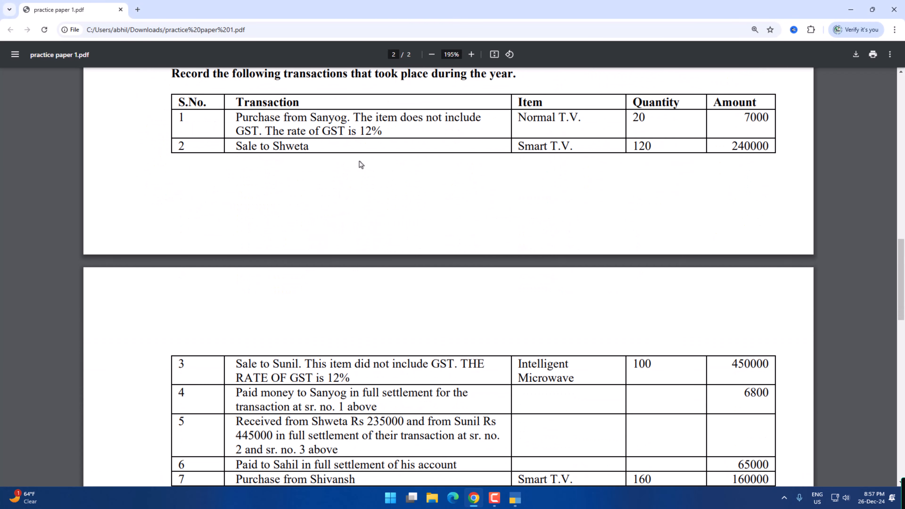
pyautogui.hotkey('alt', 'Tab')
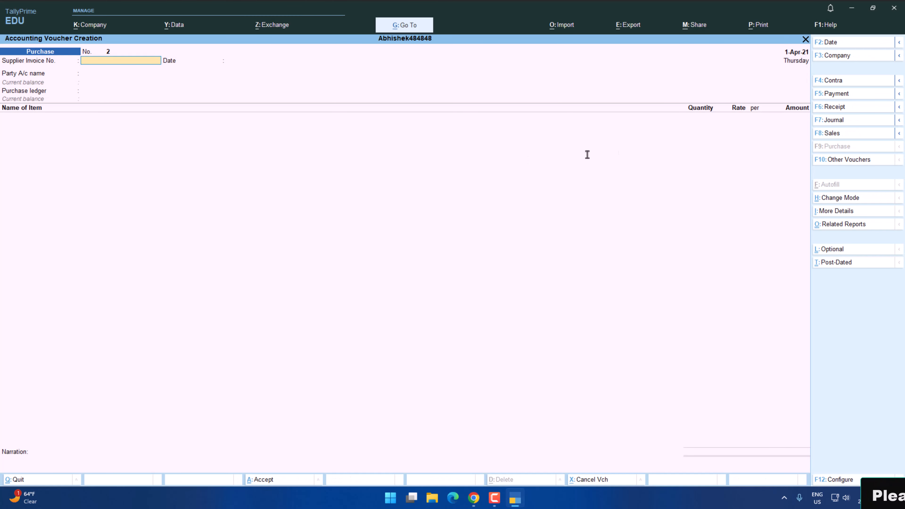
pyautogui.click(830, 135)
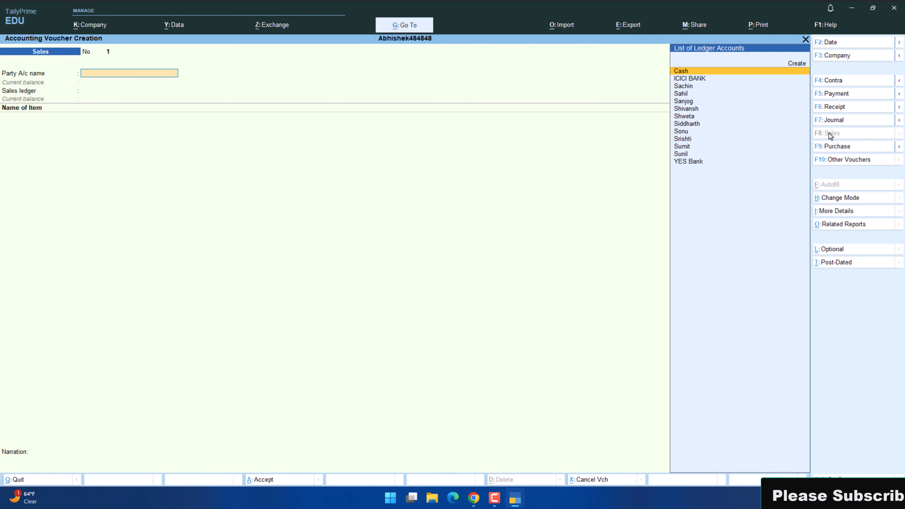
# Select the second transaction's customer as the party account and accept the dispatch and party details.
pyautogui.hotkey('alt', 'Tab')
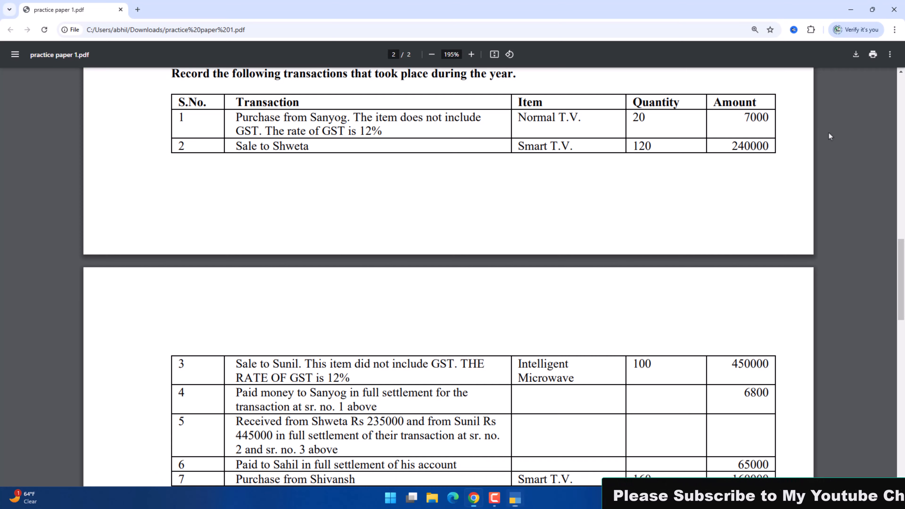
pyautogui.hotkey('alt', 'Tab')
pyautogui.write('S')
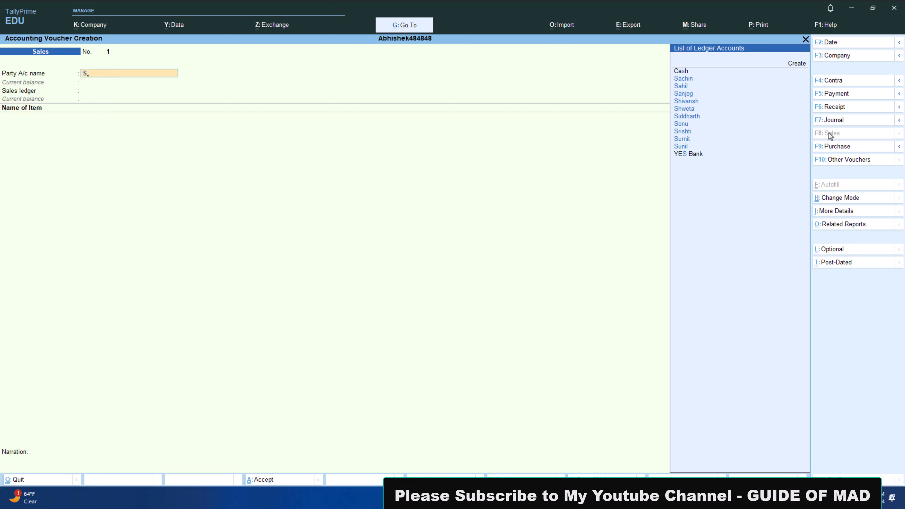
pyautogui.press('Down')
pyautogui.press('Down')
pyautogui.press('Down')
pyautogui.press('Down')
pyautogui.press('Return')
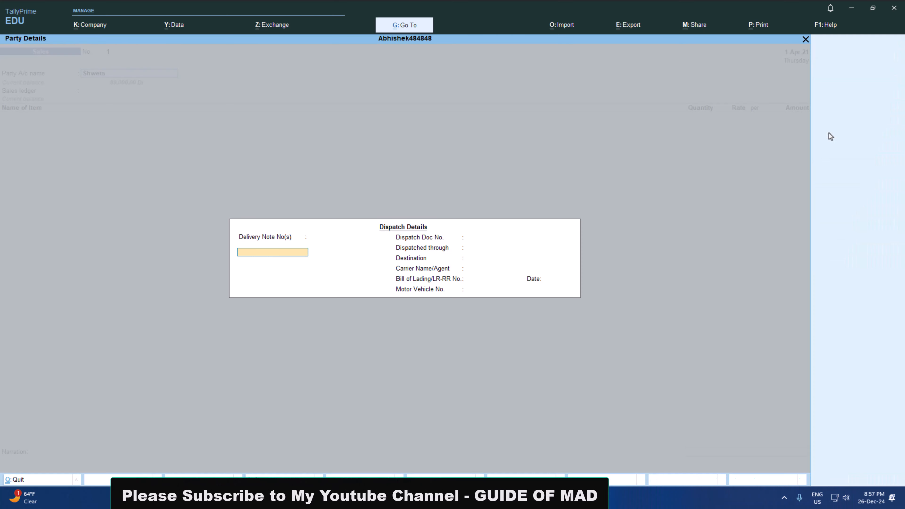
pyautogui.hotkey('ctrl', 'a')
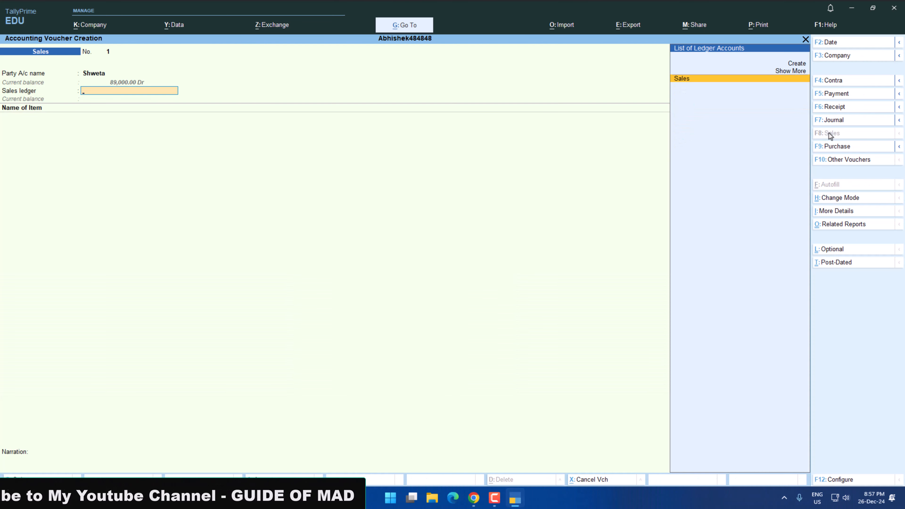
# Choose Sales as the sales ledger and add the Smart stock item, checking the item in the practice paper.
pyautogui.press('Return')
pyautogui.hotkey('alt', 'Tab')
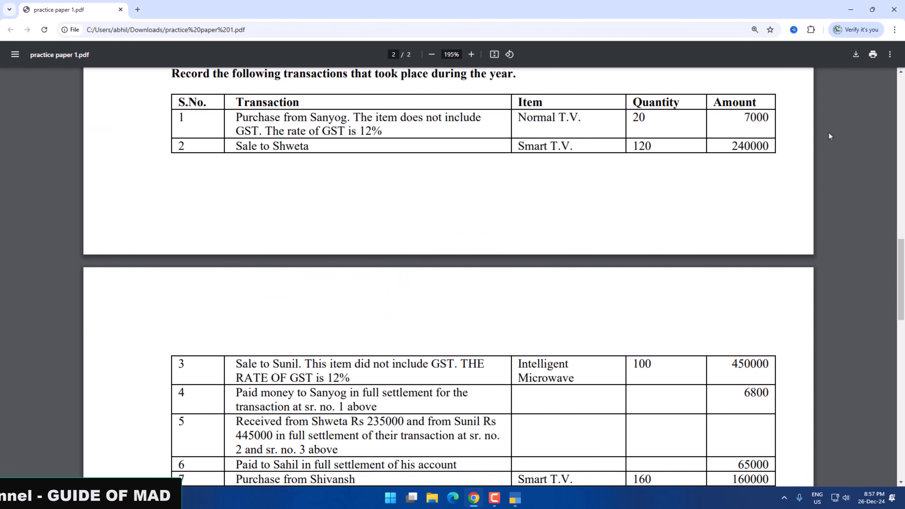
pyautogui.hotkey('alt', 'Tab')
pyautogui.write('S')
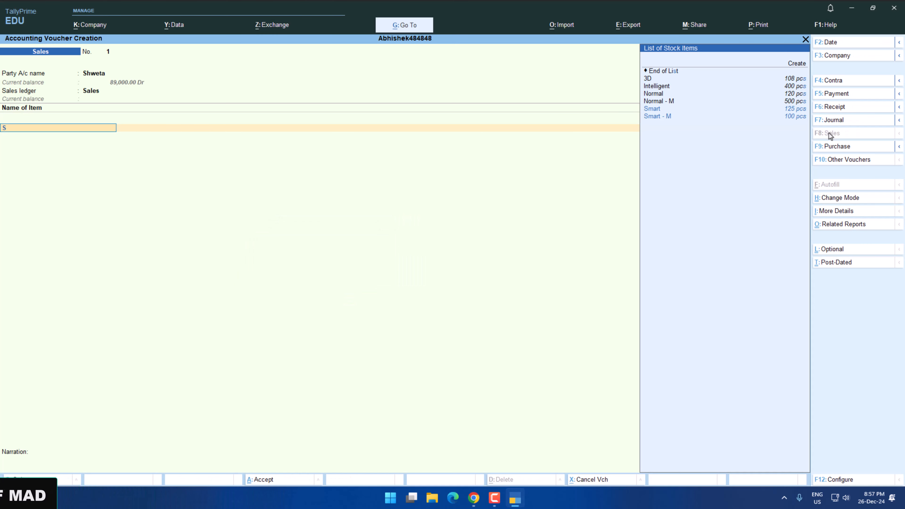
pyautogui.press('Return')
# Set the Smart item's quantity to 120 pcs, checking the figure in the practice paper.
pyautogui.hotkey('alt', 'Tab')
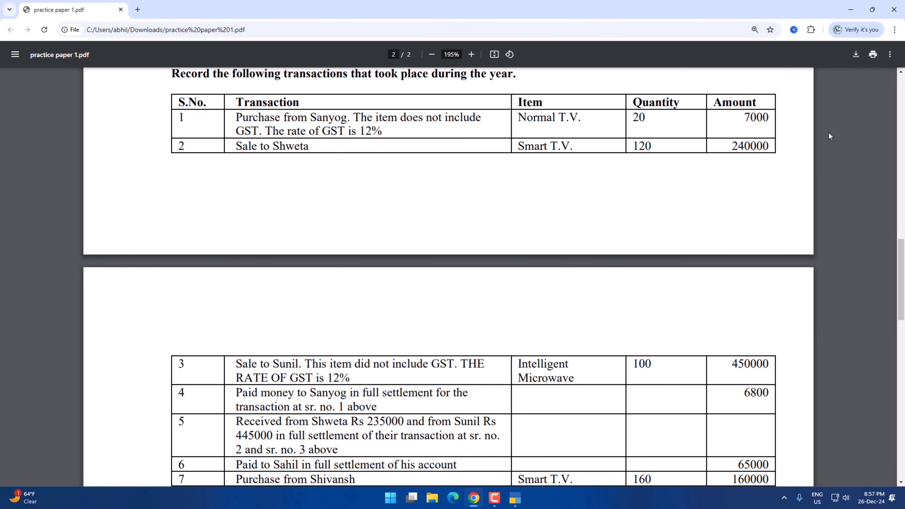
pyautogui.hotkey('alt', 'Tab')
pyautogui.write('120')
pyautogui.press('Return')
# Go back to the item name in the sales voucher and open the Smart stock item for alteration.
pyautogui.press('BackSpace')
pyautogui.press('BackSpace')
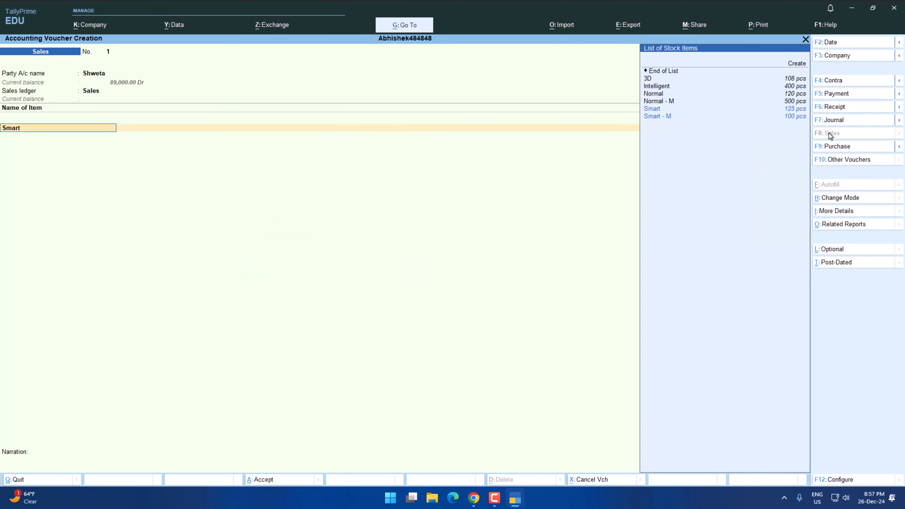
pyautogui.hotkey('ctrl', 'Return')
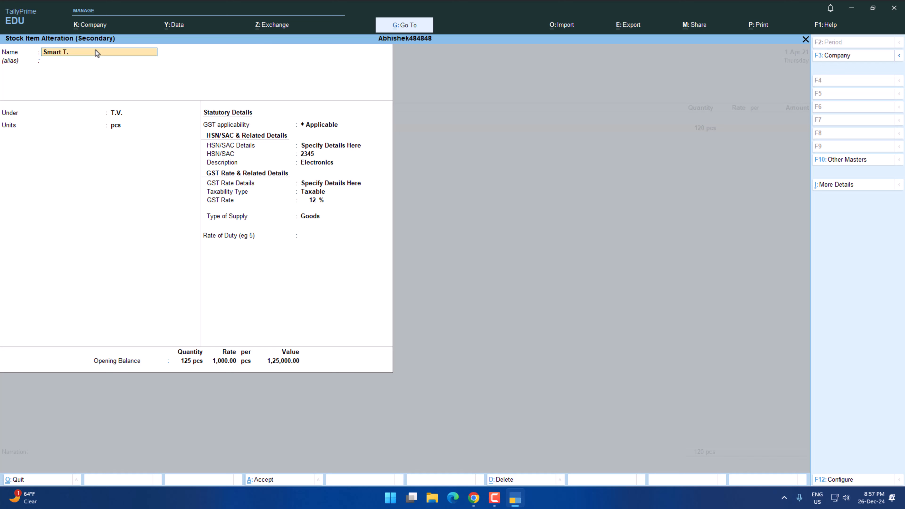
# Rename the Smart stock item as Smart T.V., save it, and set its quantity in the sale to 120 pcs.
pyautogui.press('Return')
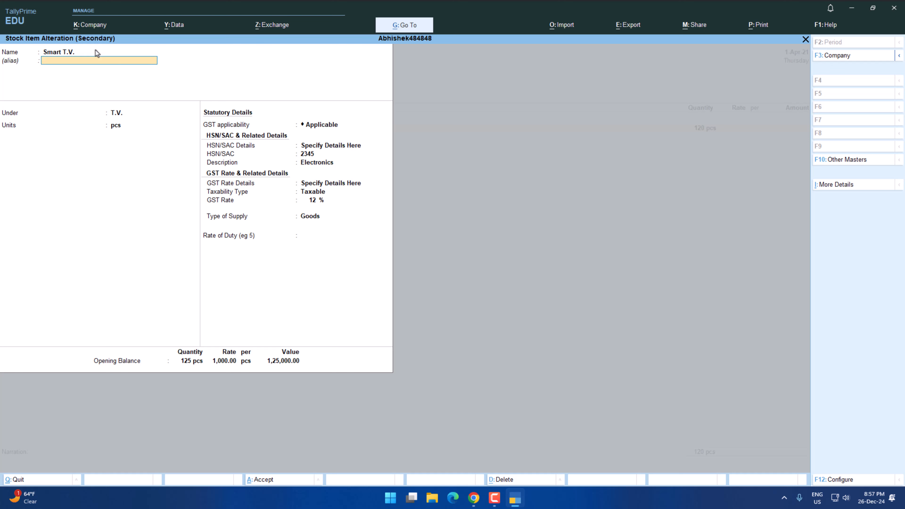
pyautogui.hotkey('ctrl', 'a')
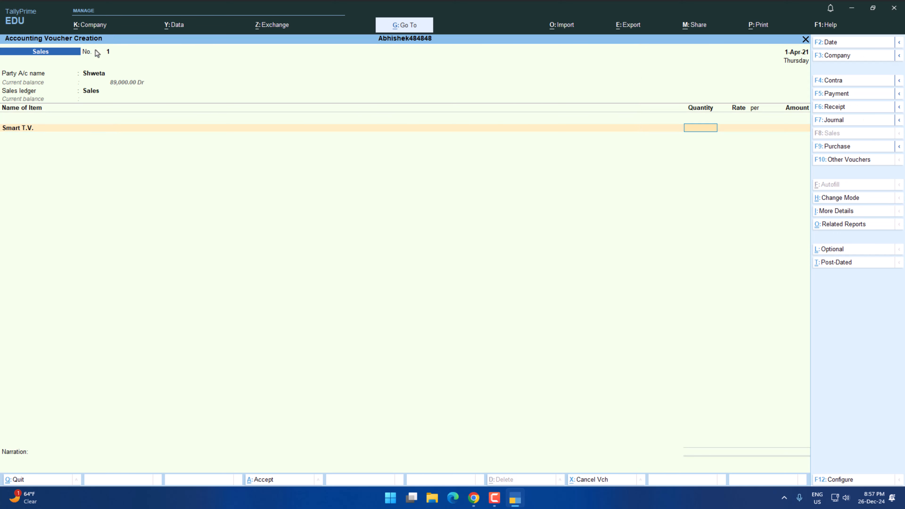
pyautogui.hotkey('alt', 'Tab')
# Set the Smart T.V. amount in the sales voucher to 240000, checking the figure in the practice paper.
pyautogui.hotkey('alt', 'Tab')
pyautogui.write('120')
pyautogui.press('Return')
pyautogui.press('Return')
pyautogui.press('Return')
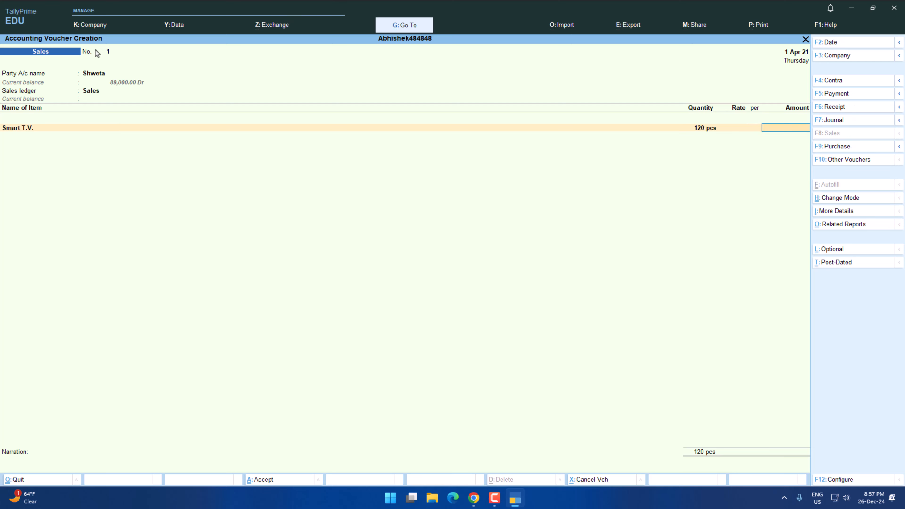
pyautogui.hotkey('alt', 'Tab')
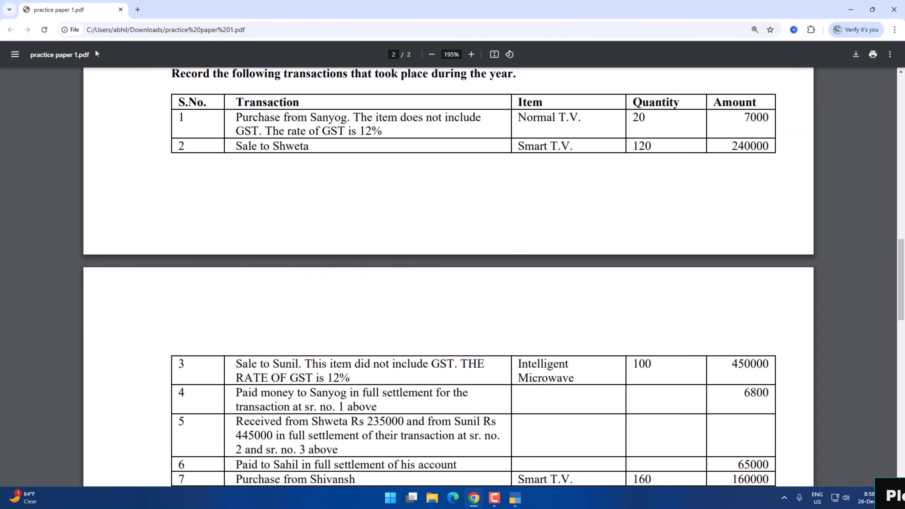
pyautogui.hotkey('alt', 'Tab')
pyautogui.write('2')
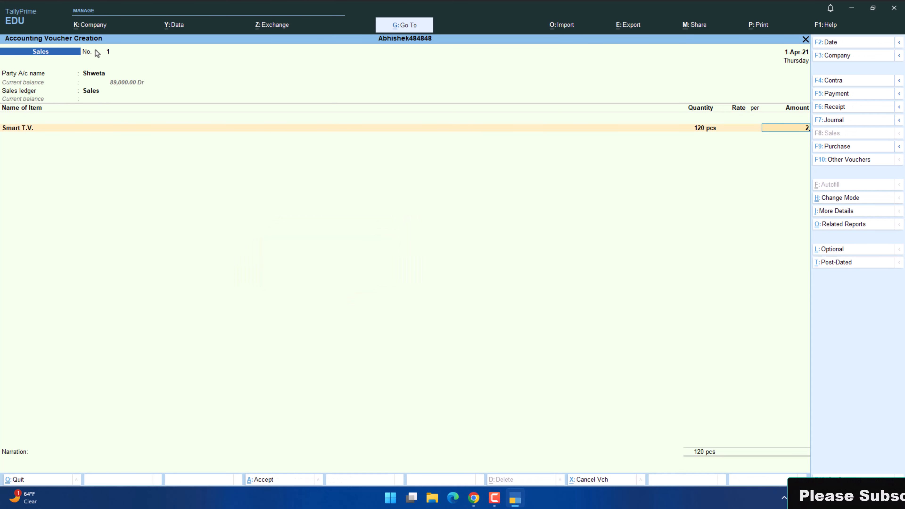
pyautogui.write('40000')
pyautogui.press('Return')
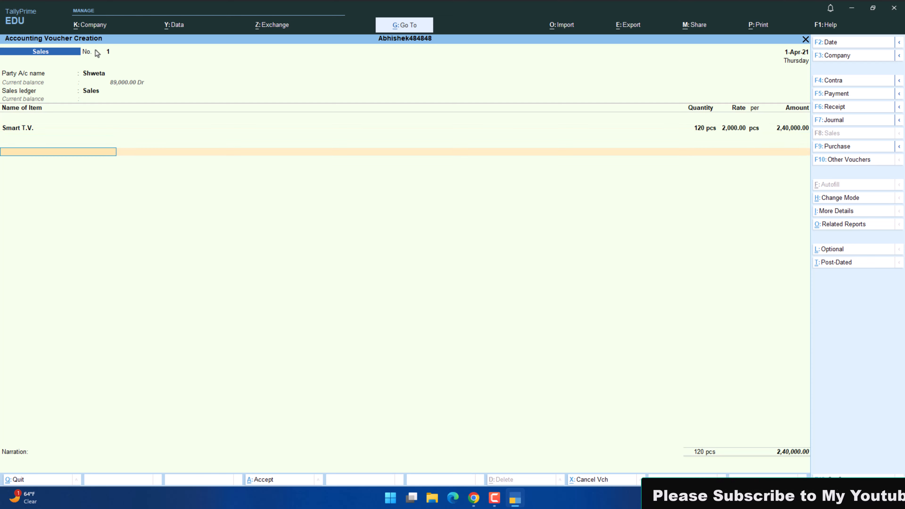
# Check the customer's state in the practice paper, add the CGST and SGST ledgers, and save the sales voucher.
pyautogui.hotkey('alt', 'Tab')
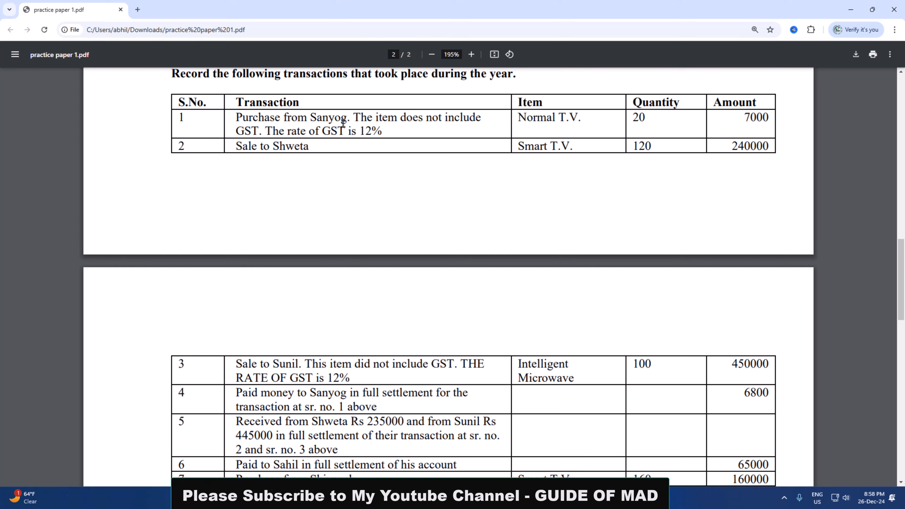
pyautogui.scroll(6, 359, 226)
pyautogui.scroll(-1, 186, 230)
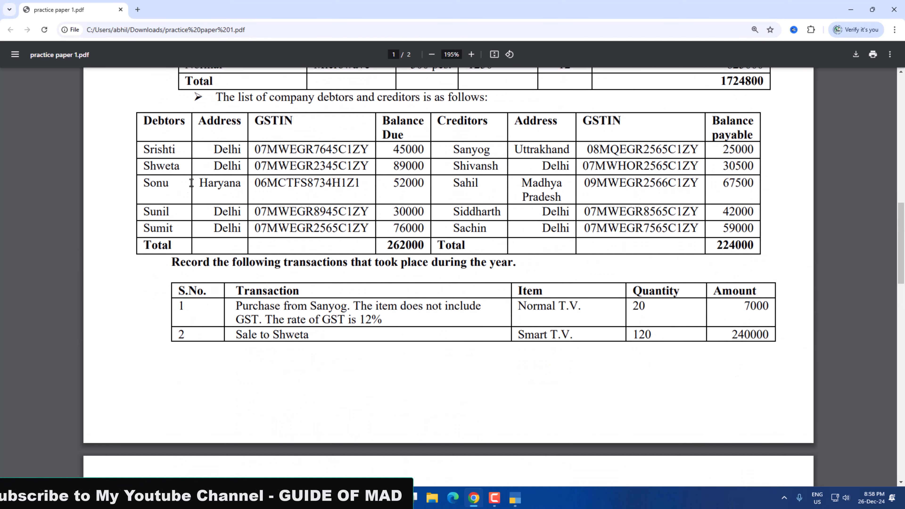
pyautogui.hotkey('alt', 'Tab')
pyautogui.write('C')
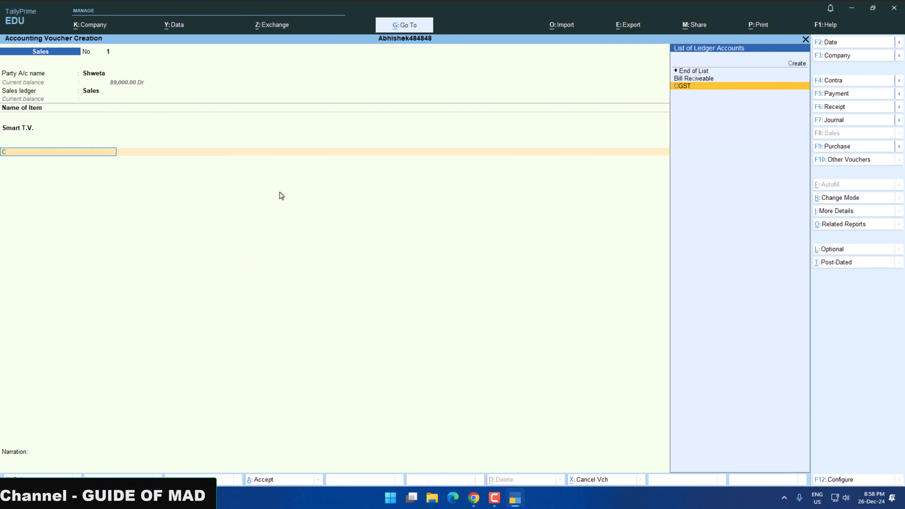
pyautogui.press('Return')
pyautogui.press('Return')
pyautogui.write('S')
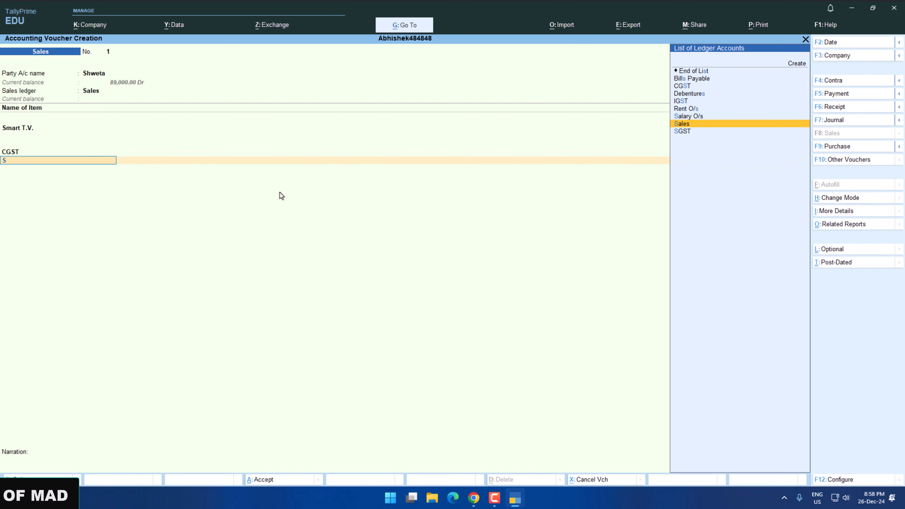
pyautogui.write('G')
pyautogui.press('Return')
pyautogui.press('Return')
pyautogui.press('Return')
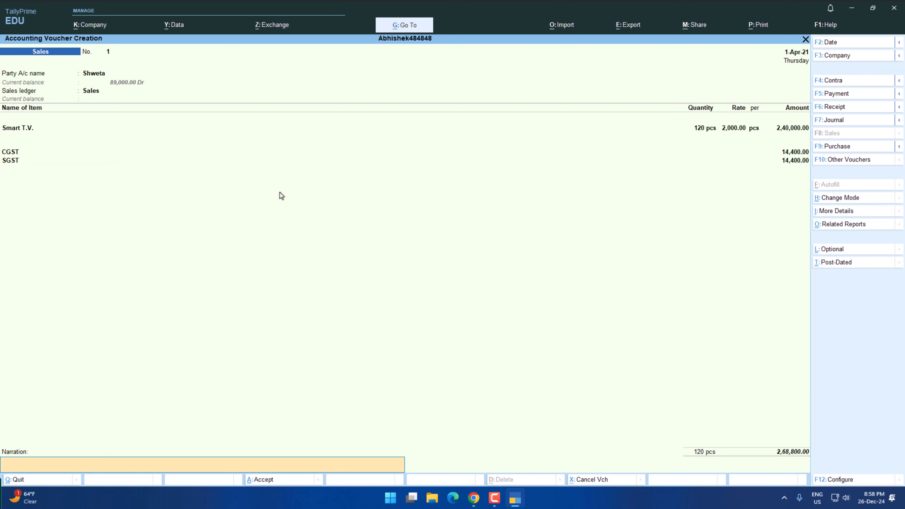
pyautogui.press('Return')
# Reopen the earlier purchase voucher and correct the Normal item's amount to 7000, checking it against the practice paper.
pyautogui.press('pageup')
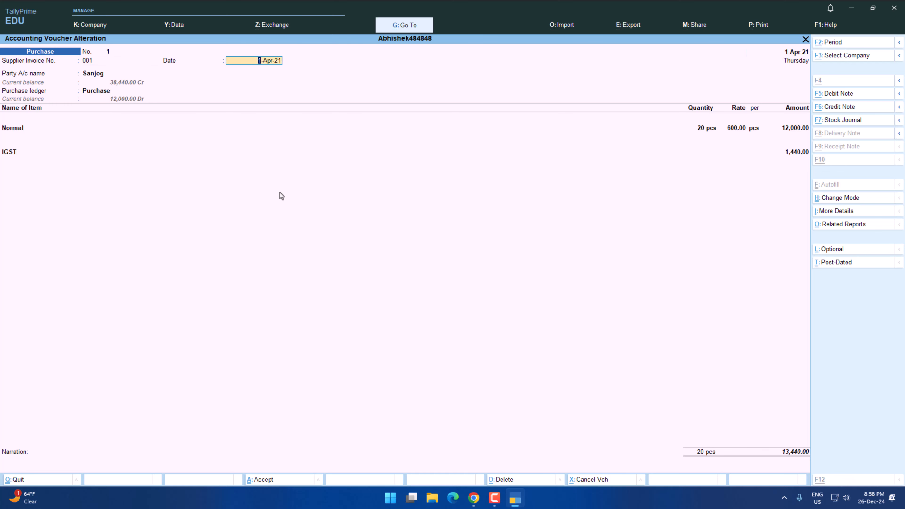
pyautogui.hotkey('alt', 'Tab')
pyautogui.scroll(-1, 298, 277)
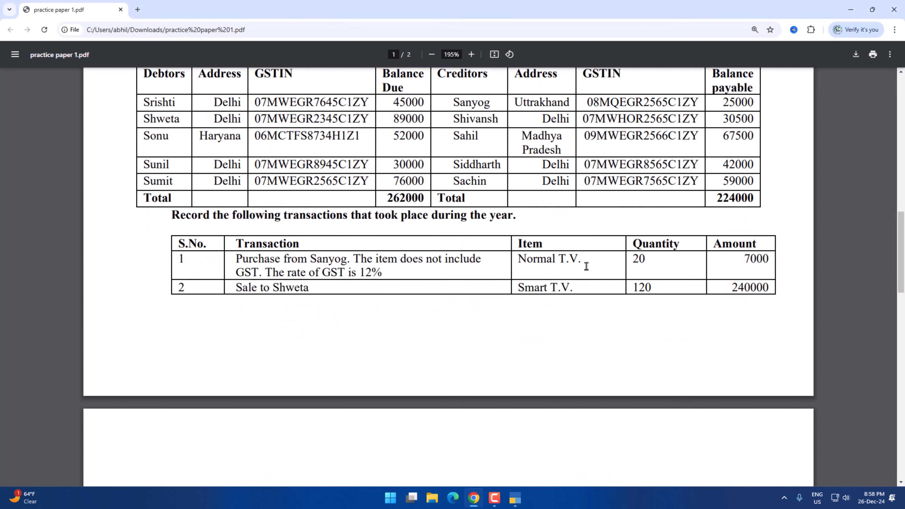
pyautogui.hotkey('alt', 'Tab')
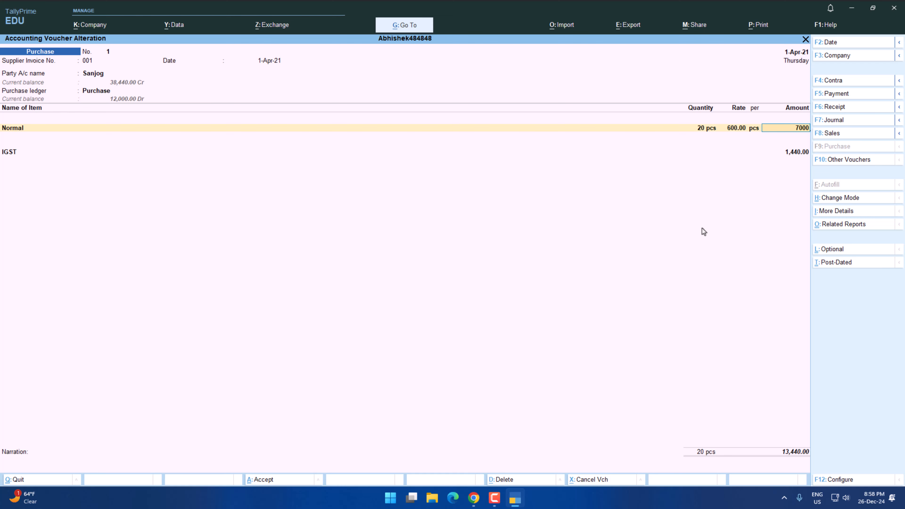
pyautogui.press('Return')
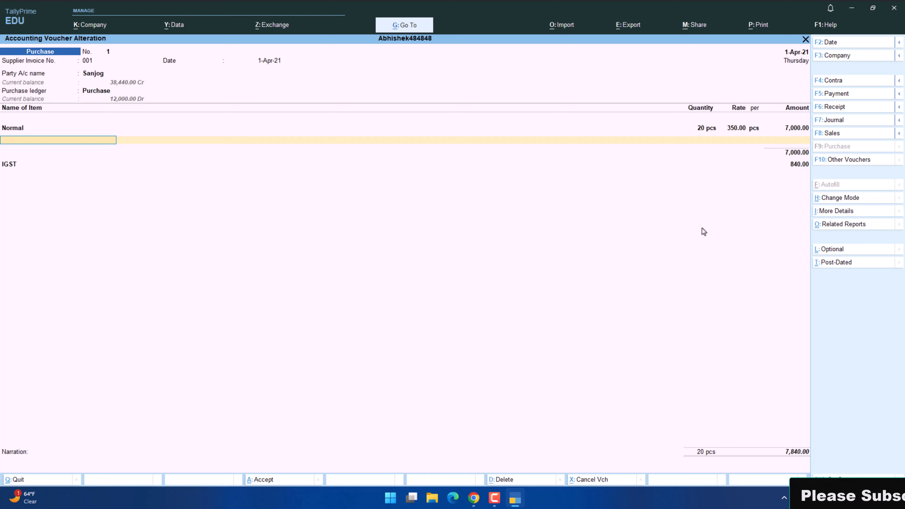
# Go back to the item name, rename the Normal stock item as Normal T.V, and save the corrected purchase voucher.
pyautogui.press('BackSpace')
pyautogui.press('BackSpace')
pyautogui.press('BackSpace')
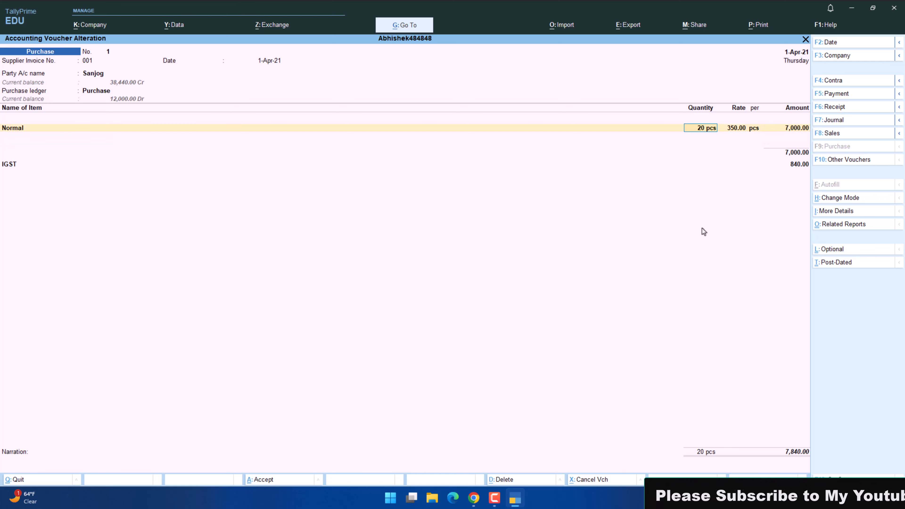
pyautogui.press('BackSpace')
pyautogui.press('BackSpace')
pyautogui.press('Return')
pyautogui.hotkey('ctrl', 'Return')
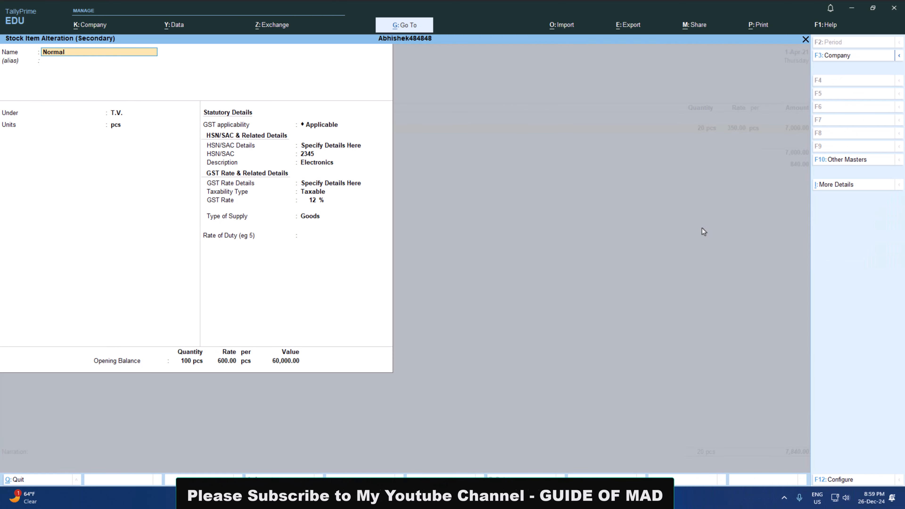
pyautogui.write('T>')
pyautogui.press('BackSpace')
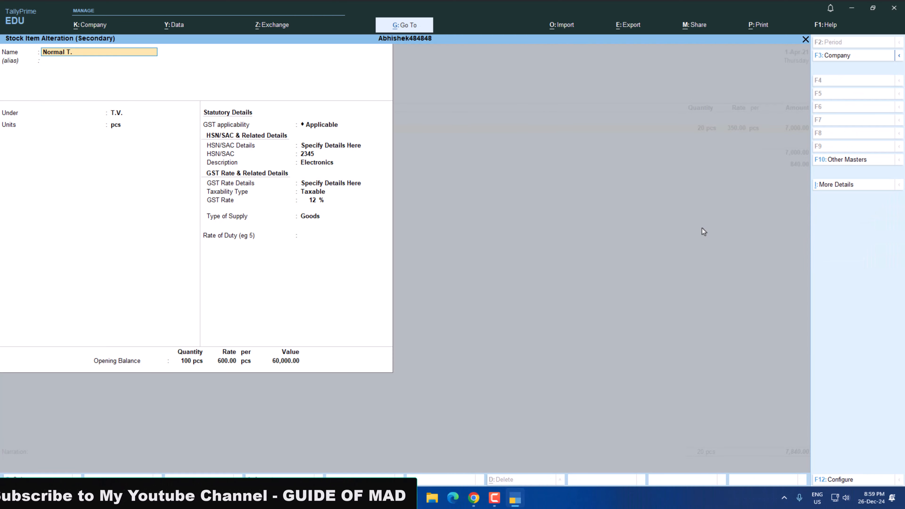
pyautogui.write('.')
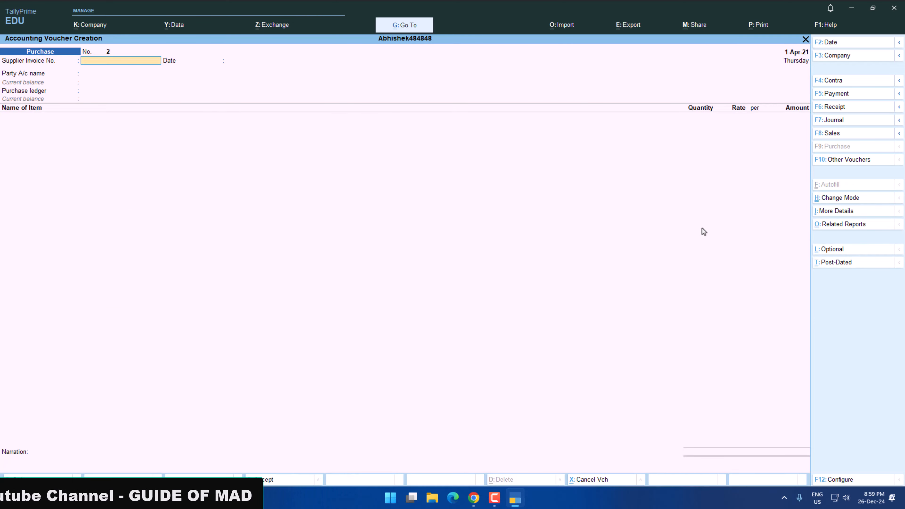
# Check the third transaction in the practice paper and enter supplier invoice number 2 in a new purchase voucher.
pyautogui.hotkey('alt', 'Tab')
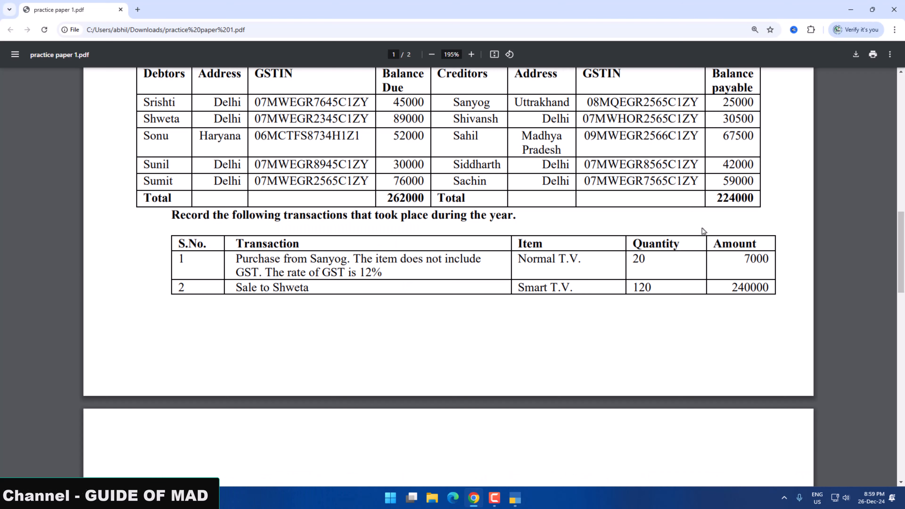
pyautogui.scroll(-5, 657, 224)
pyautogui.scroll(-3, 657, 224)
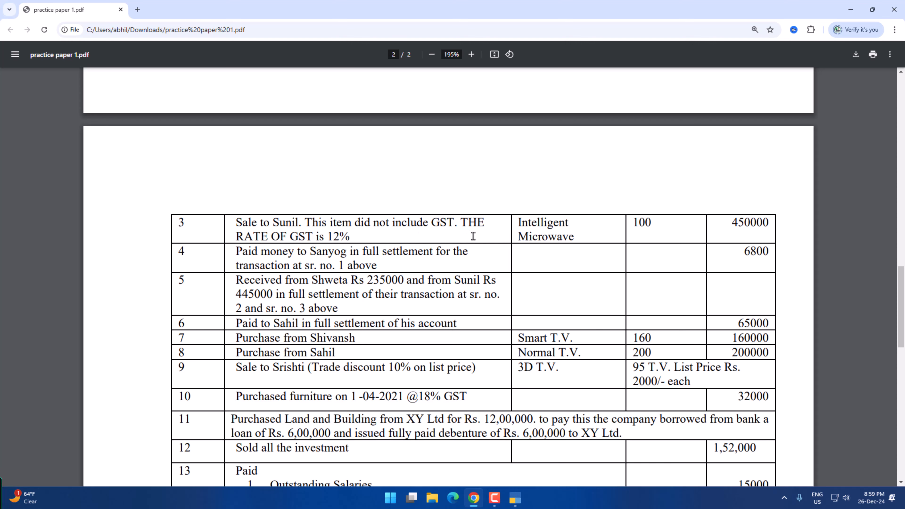
pyautogui.hotkey('alt', 'Tab')
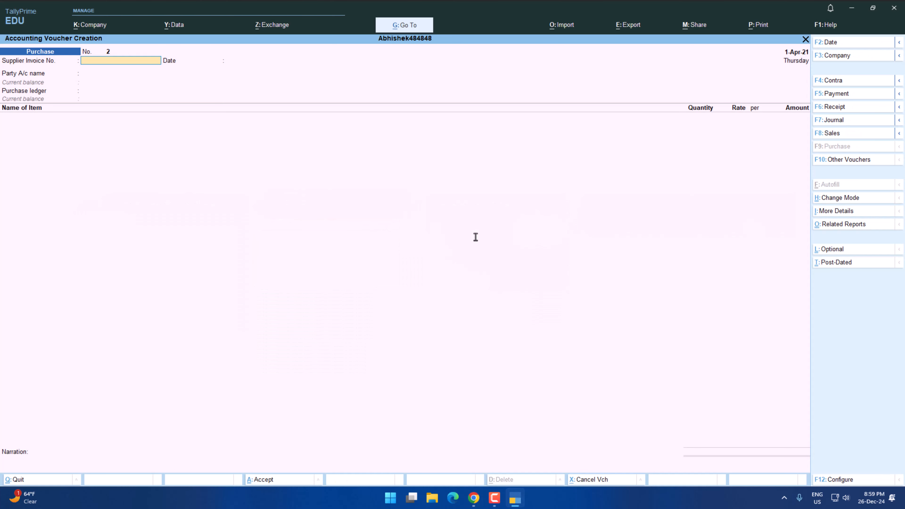
pyautogui.press('Return')
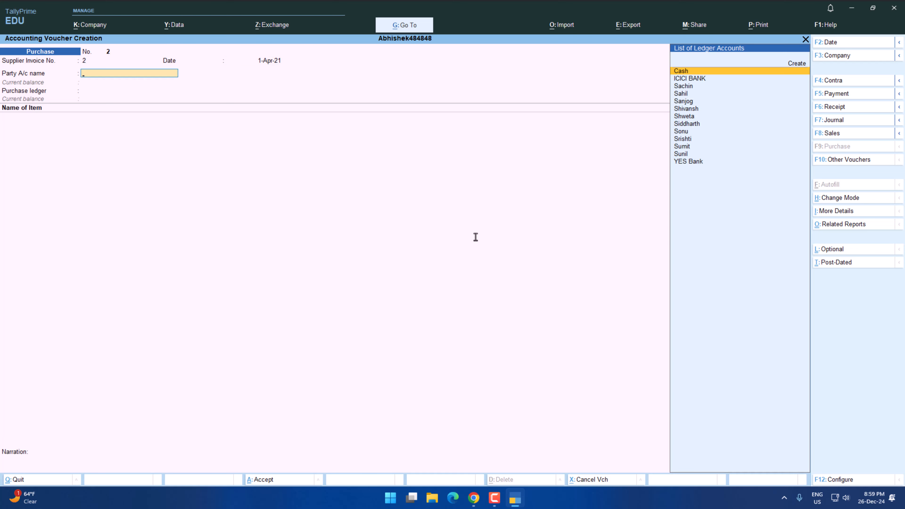
# Select the third transaction's customer as the party account, accept the receipt and party details, and choose the Purchase ledger.
pyautogui.hotkey('alt', 'Tab')
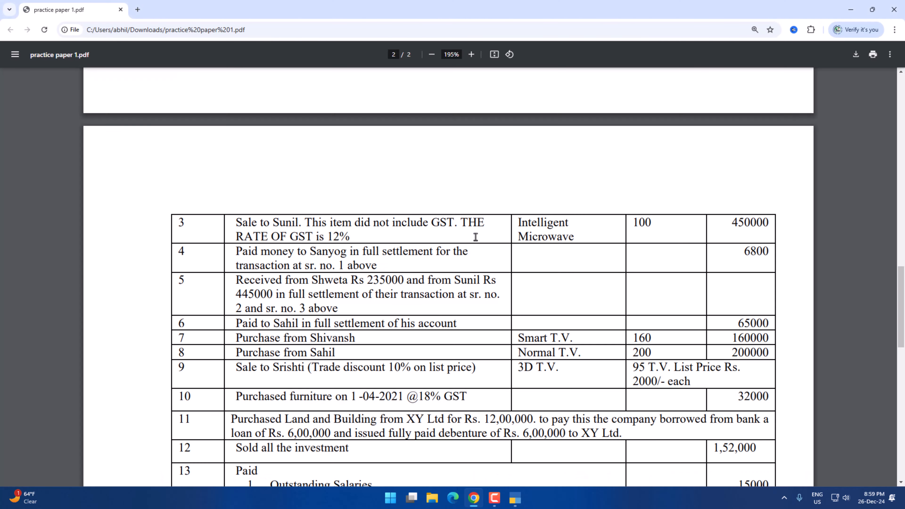
pyautogui.hotkey('alt', 'Tab')
pyautogui.write('Sun')
pyautogui.press('Return')
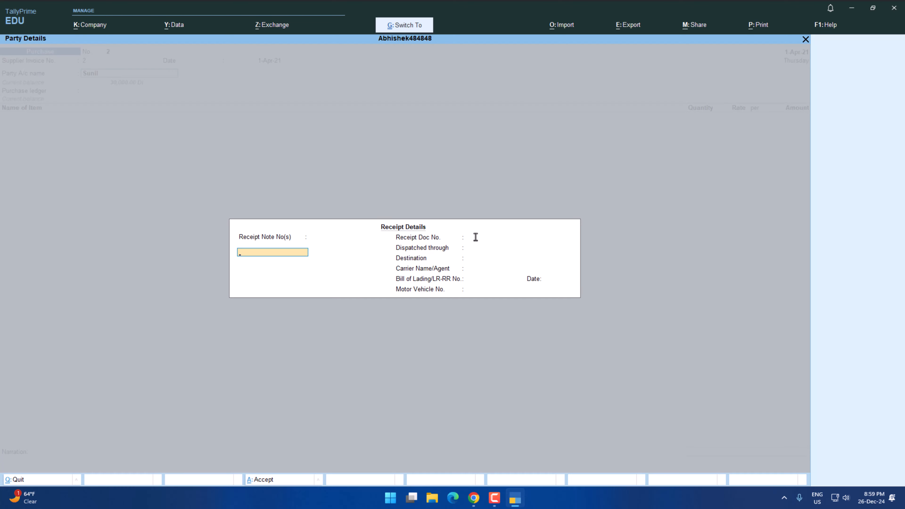
pyautogui.hotkey('ctrl', 'a')
pyautogui.hotkey('ctrl', 'a')
pyautogui.press('Return')
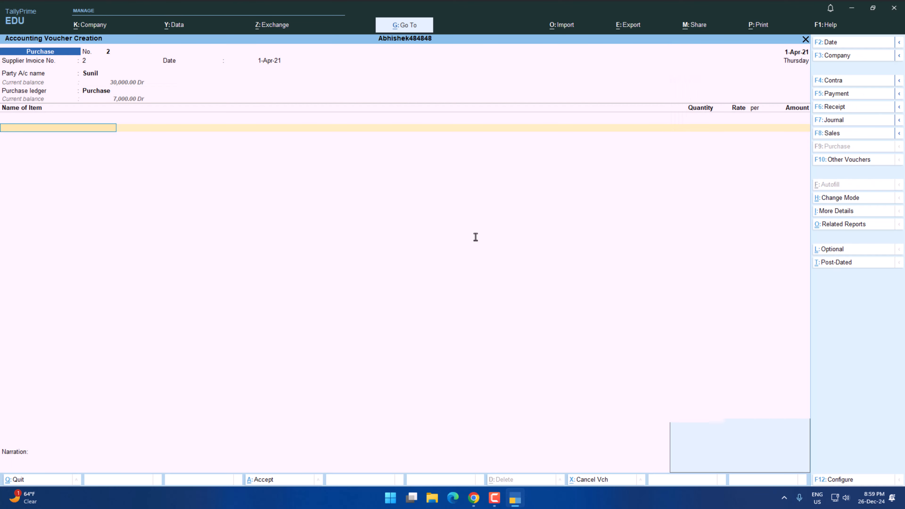
# Look up the third transaction's item in the practice paper and add the Intelligent stock item to the voucher.
pyautogui.hotkey('alt', 'Tab')
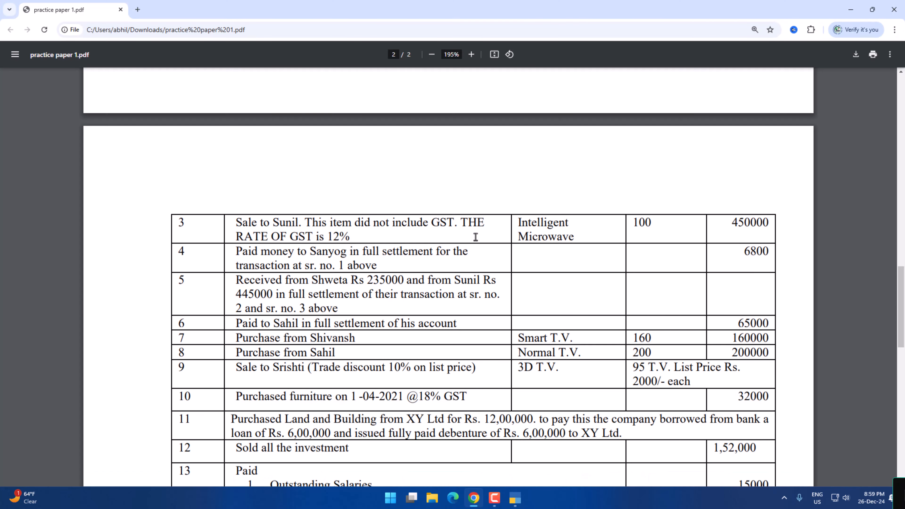
pyautogui.hotkey('alt', 'Tab')
pyautogui.write('M')
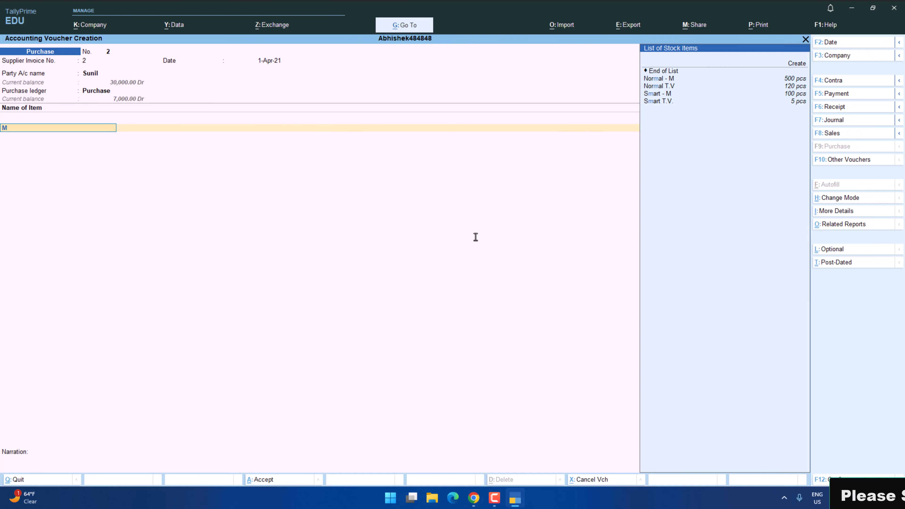
pyautogui.press('BackSpace')
pyautogui.write('In')
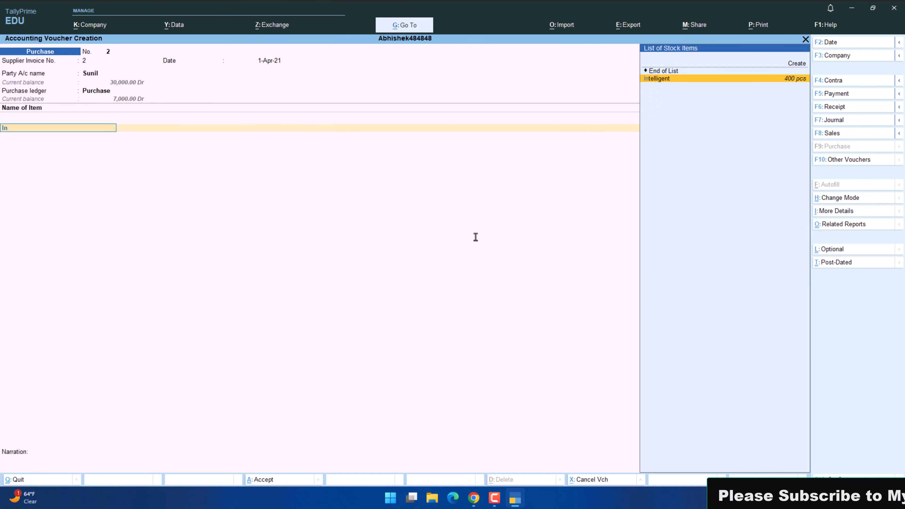
pyautogui.press('Return')
# Open the Intelligent stock item for alteration, rename it Intelligent Microwave, and save it.
pyautogui.press('BackSpace')
pyautogui.hotkey('ctrl', 'Return')
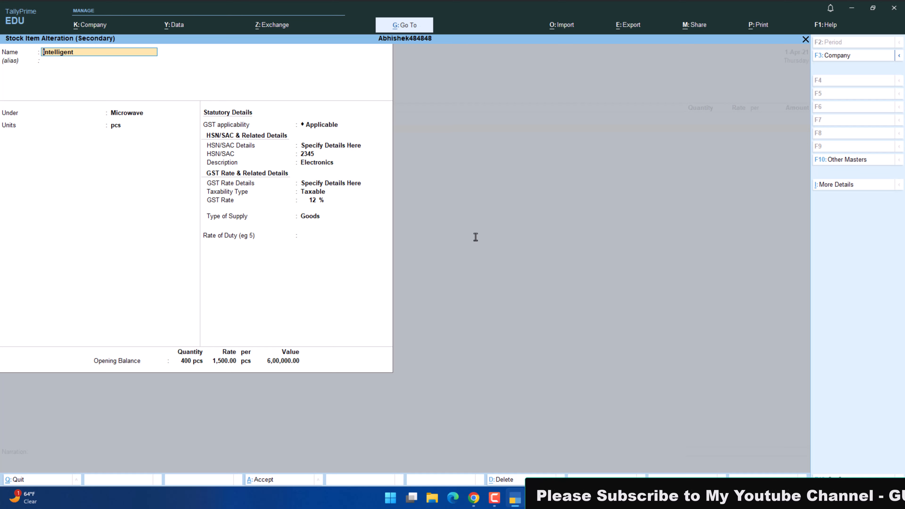
pyautogui.write('Micr')
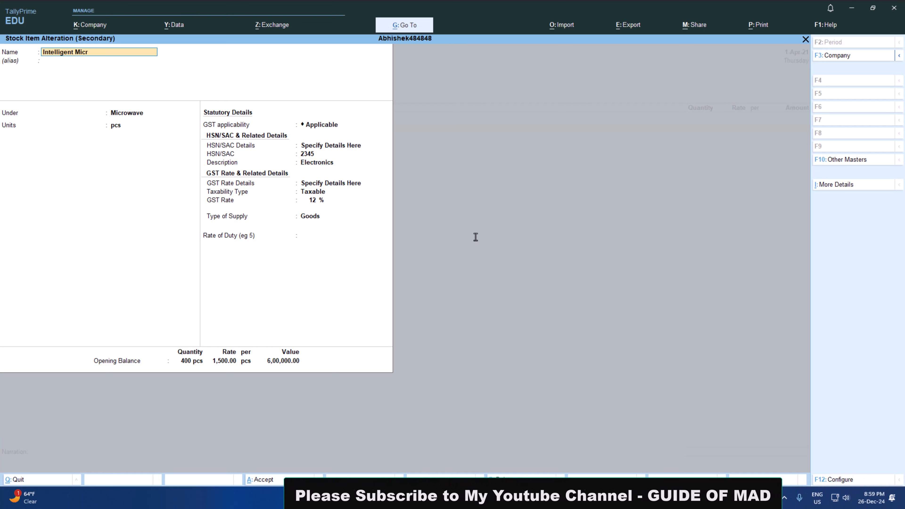
pyautogui.write('owave')
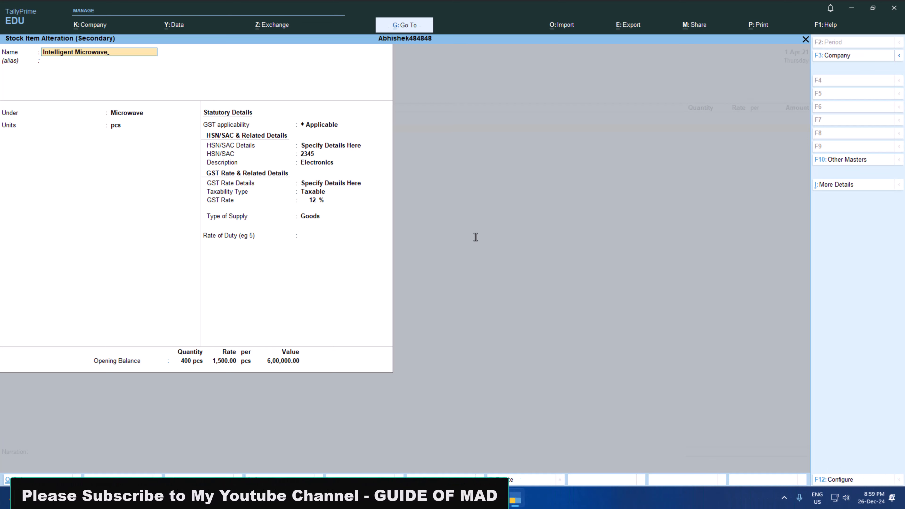
pyautogui.press('Return')
pyautogui.hotkey('ctrl', 'a')
# Set the Intelligent Microwave quantity to 100 pcs, checking the figure in the practice paper.
pyautogui.hotkey('alt', 'Tab')
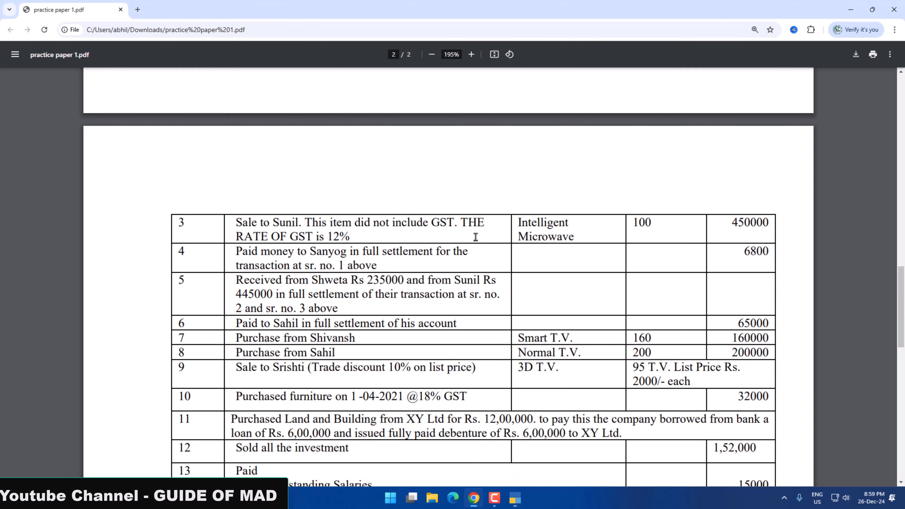
pyautogui.hotkey('alt', 'Tab')
pyautogui.write('100')
pyautogui.press('Return')
pyautogui.press('Return')
pyautogui.press('Return')
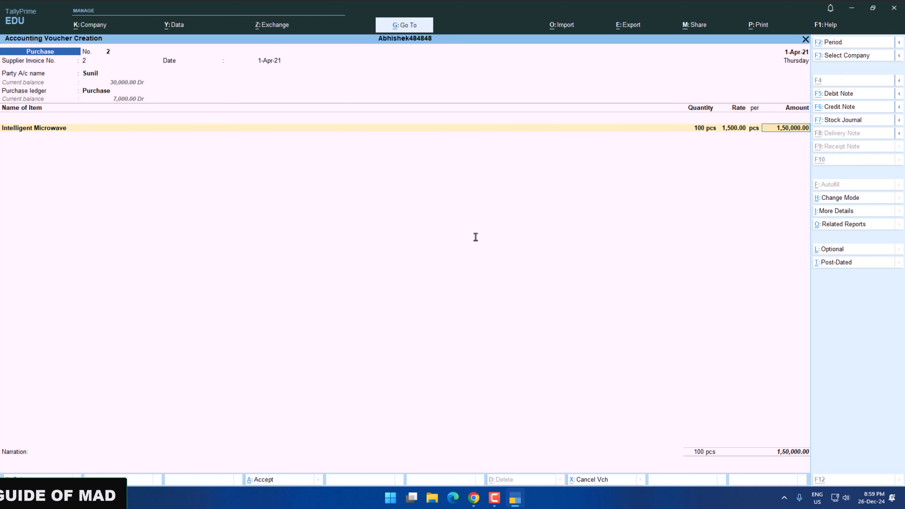
# Set the Intelligent Microwave amount to 450000, checking the practice paper, and finish the item entry.
pyautogui.hotkey('alt', 'Tab')
pyautogui.hotkey('alt', 'Tab')
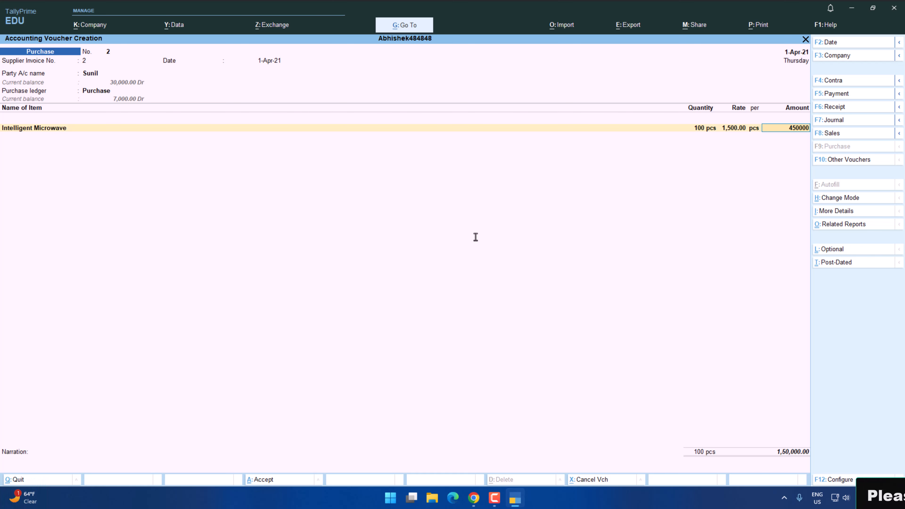
pyautogui.write('450000')
pyautogui.press('Return')
pyautogui.press('Return')
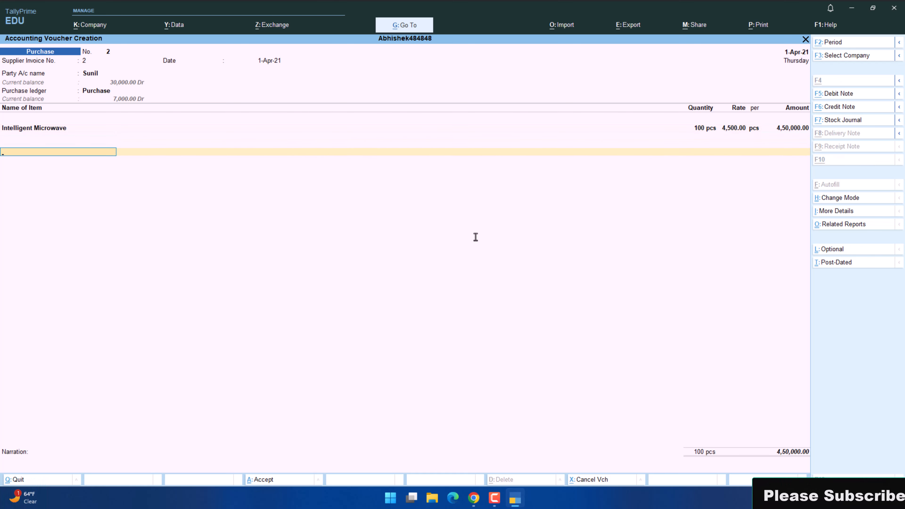
# Check the third transaction in the practice paper, change the voucher type to Sales, and set the sales ledger to Sales.
pyautogui.hotkey('alt', 'Tab')
pyautogui.hotkey('alt', 'Tab')
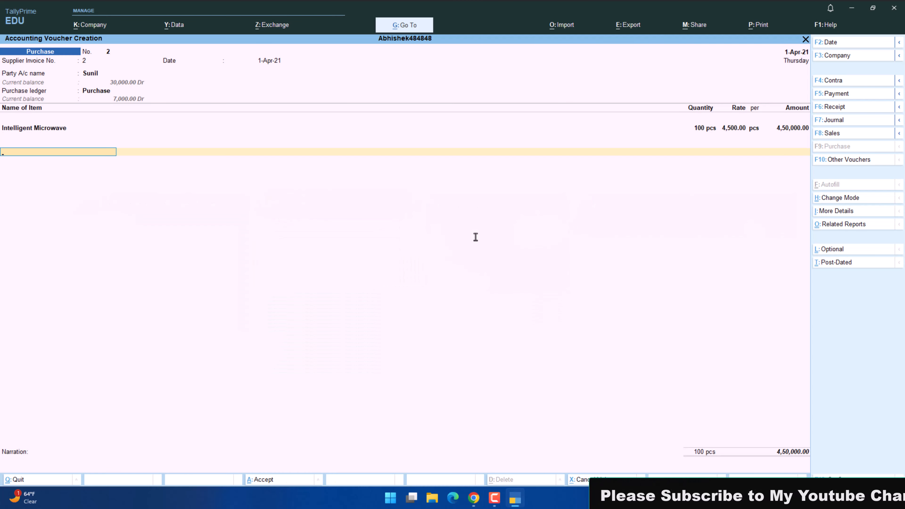
pyautogui.hotkey('alt', 'Tab')
pyautogui.hotkey('alt', 'Tab')
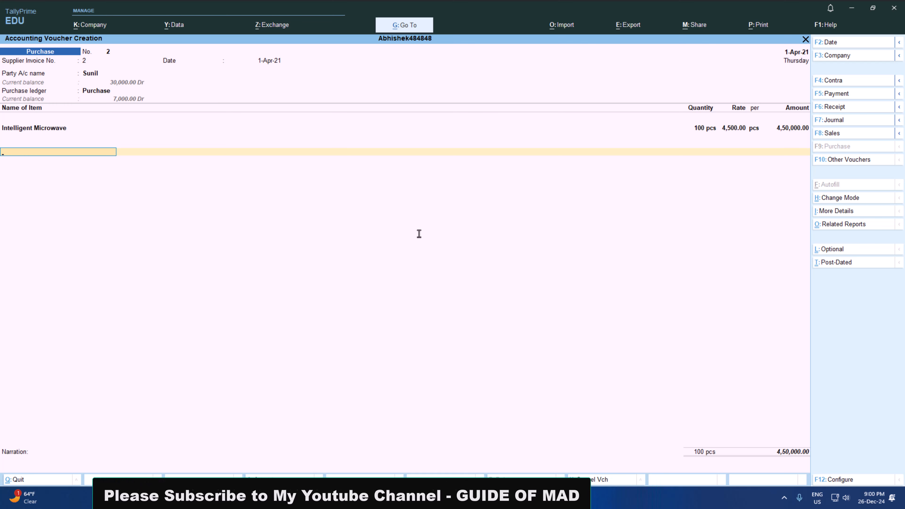
pyautogui.click(827, 133)
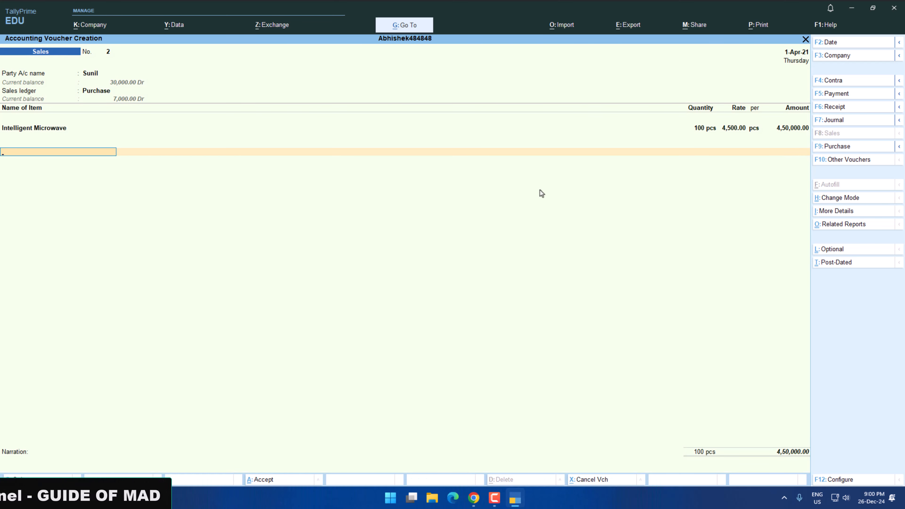
pyautogui.press('BackSpace')
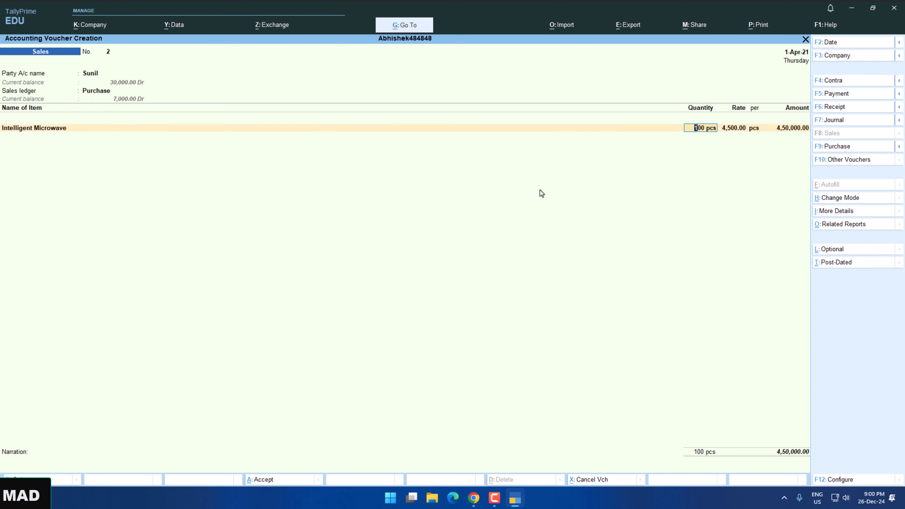
pyautogui.press('BackSpace')
pyautogui.press('BackSpace')
pyautogui.press('Return')
pyautogui.press('Return')
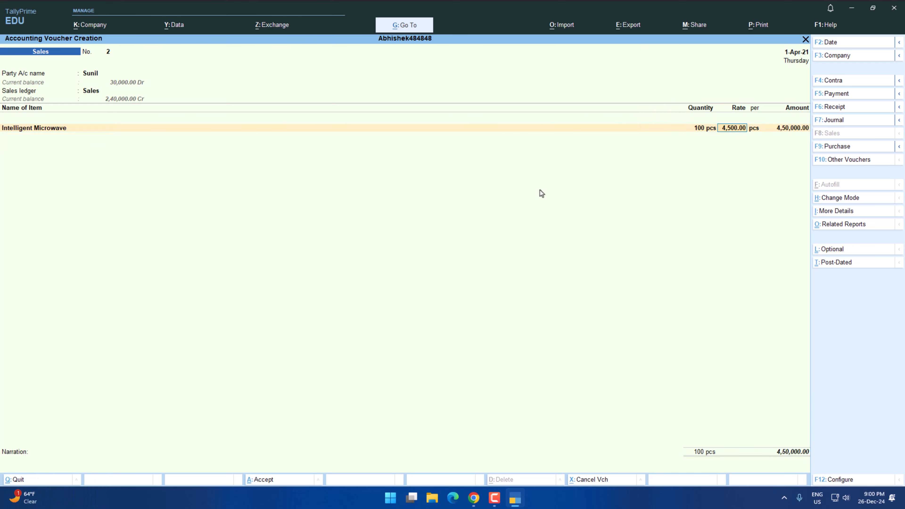
# Add the CGST and SGST ledgers below the Intelligent Microwave item and save the sales voucher.
pyautogui.press('Return')
pyautogui.press('Return')
pyautogui.press('Down')
pyautogui.press('Down')
pyautogui.press('Down')
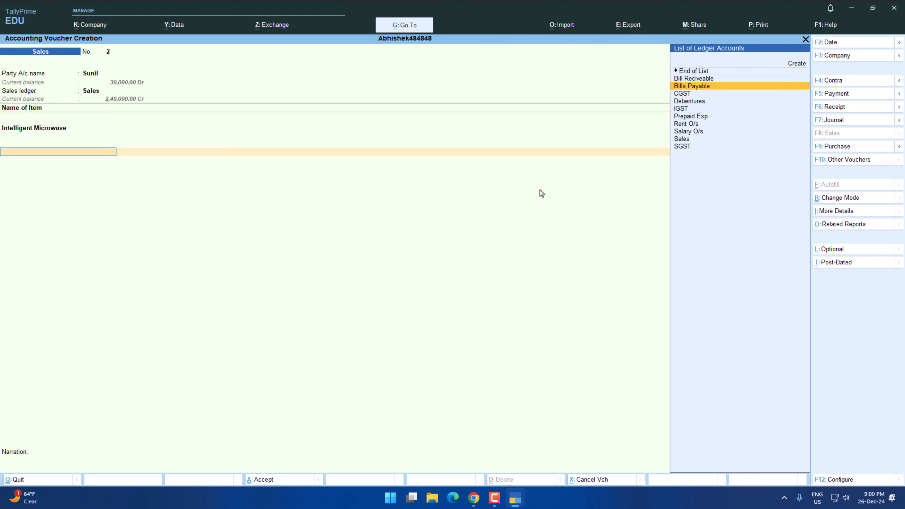
pyautogui.press('Return')
pyautogui.press('Return')
pyautogui.write('sg')
pyautogui.press('Return')
pyautogui.press('Return')
pyautogui.press('Return')
pyautogui.press('Return')
pyautogui.press('Return')
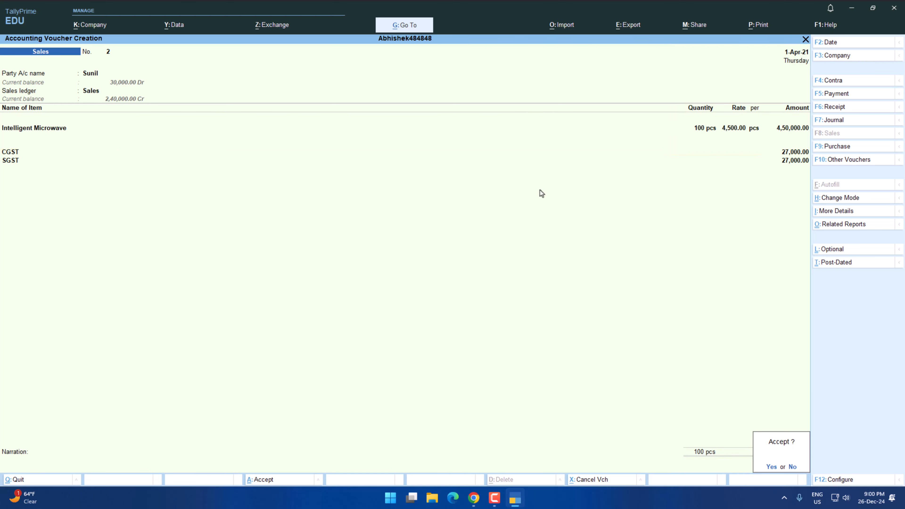
pyautogui.press('Return')
# Read the fourth transaction in the practice paper and open a Payment voucher in double-entry mode with debit and credit columns.
pyautogui.hotkey('alt', 'Tab')
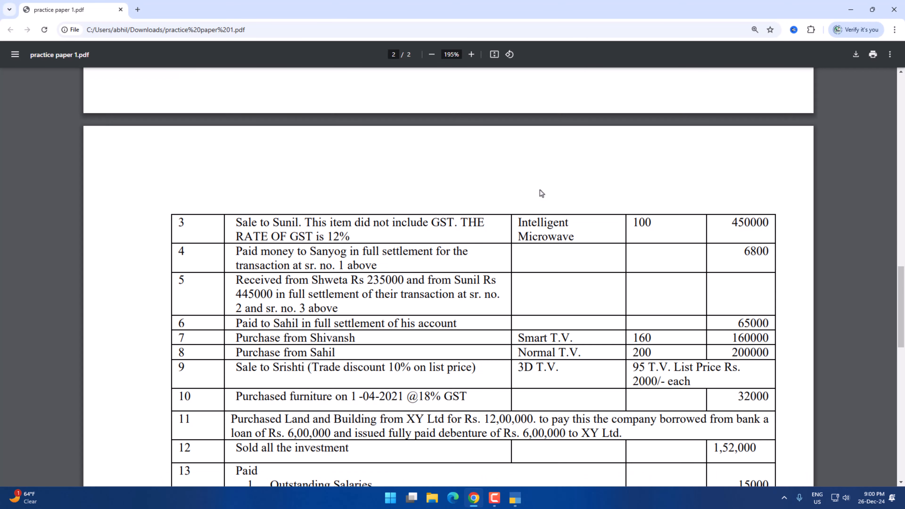
pyautogui.scroll(-2, 294, 264)
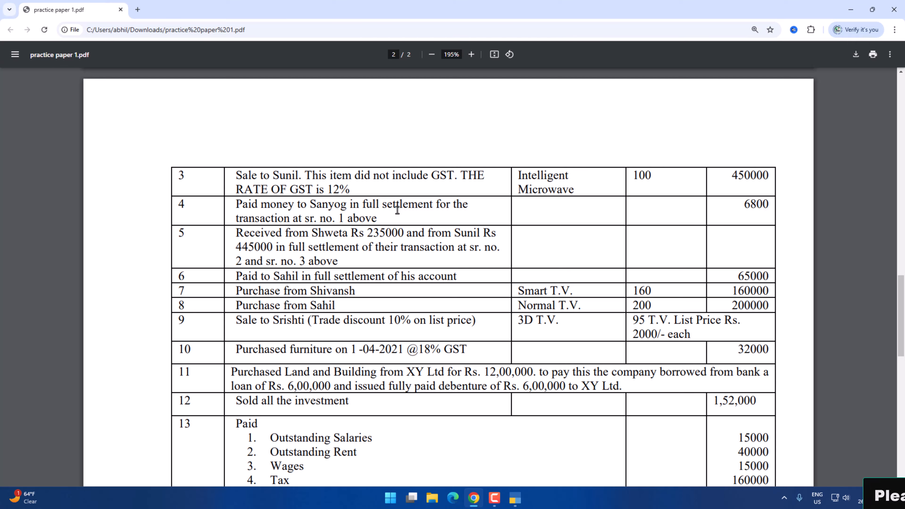
pyautogui.scroll(10, 398, 209)
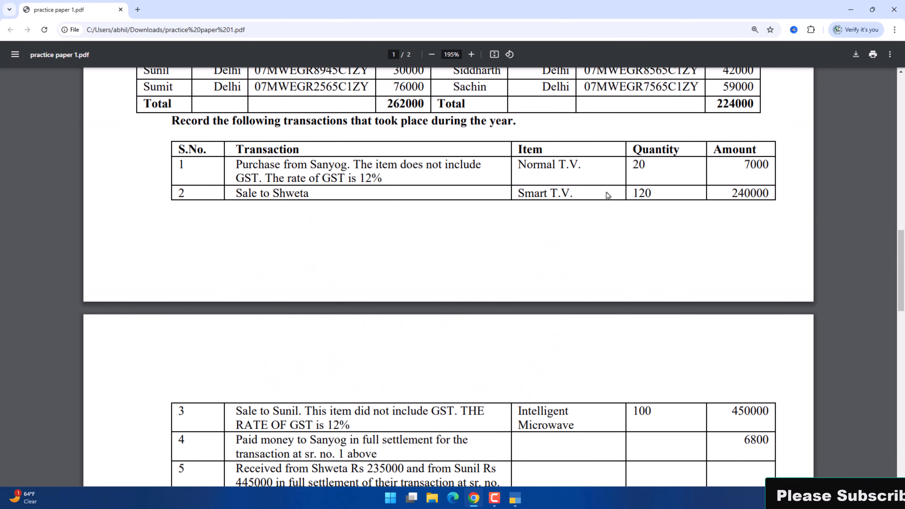
pyautogui.scroll(-10, 553, 219)
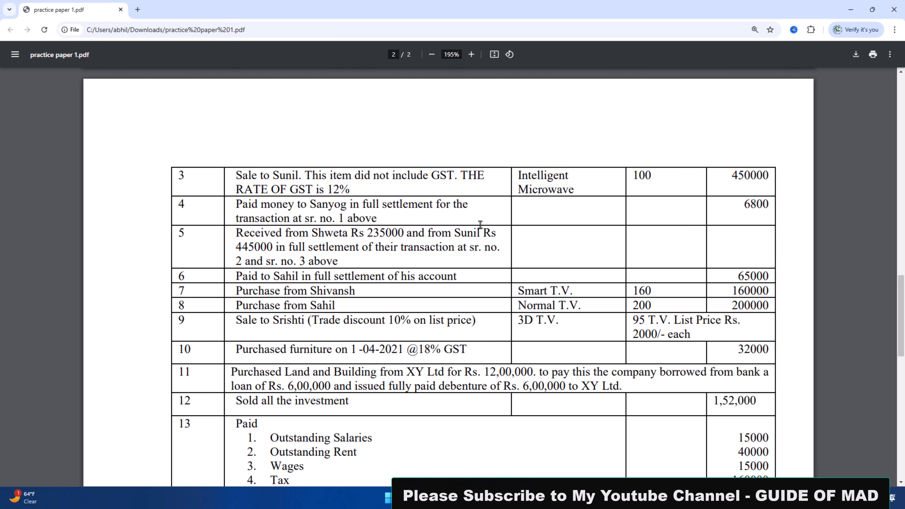
pyautogui.hotkey('alt', 'Tab')
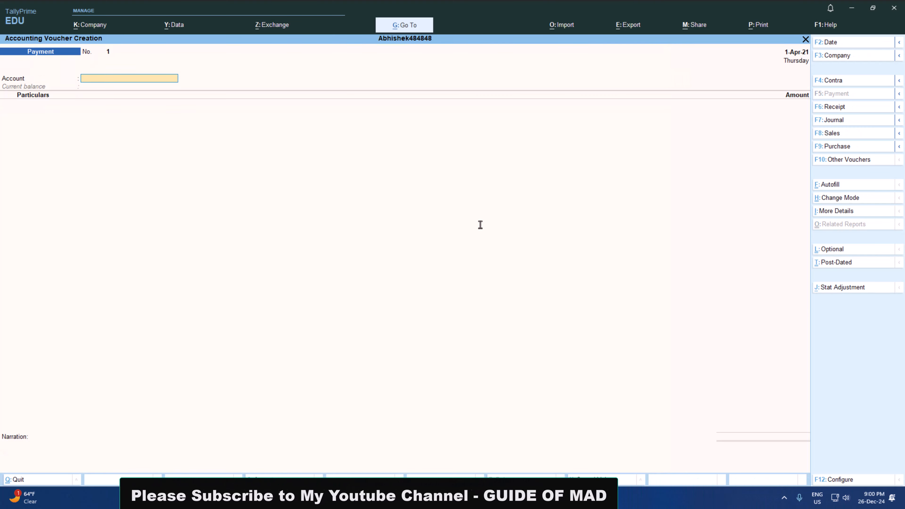
pyautogui.press('ctrl')
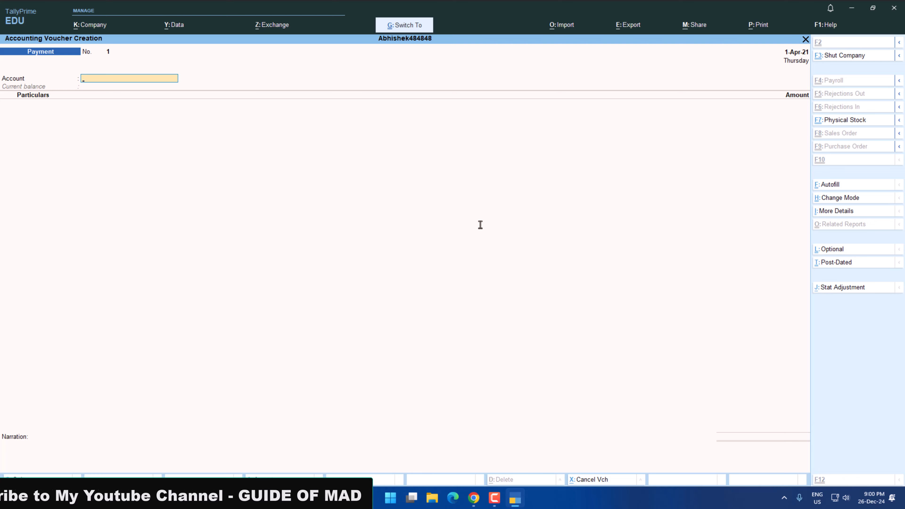
pyautogui.hotkey('ctrl', 'h')
pyautogui.press('Up')
pyautogui.press('Return')
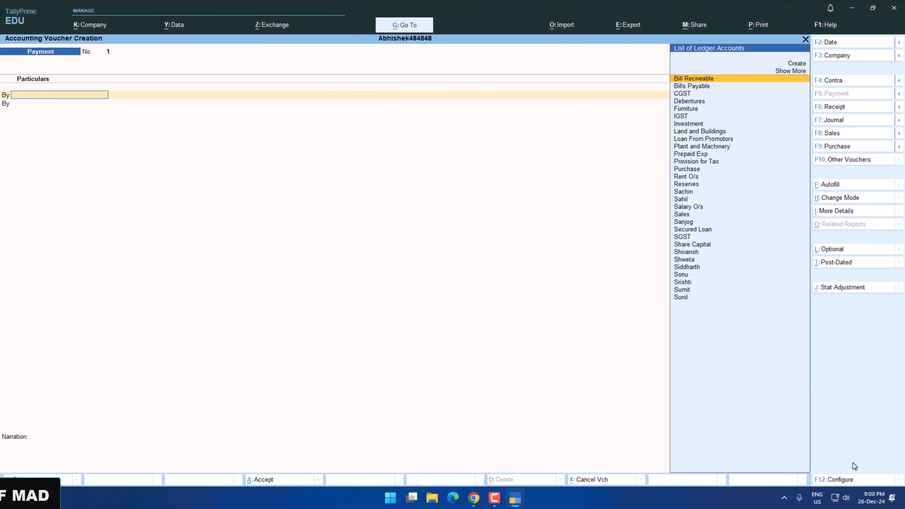
# Configure the Payment voucher to use Cr/Dr instead of To/By during voucher entry, and reopen the voucher.
pyautogui.click(825, 480)
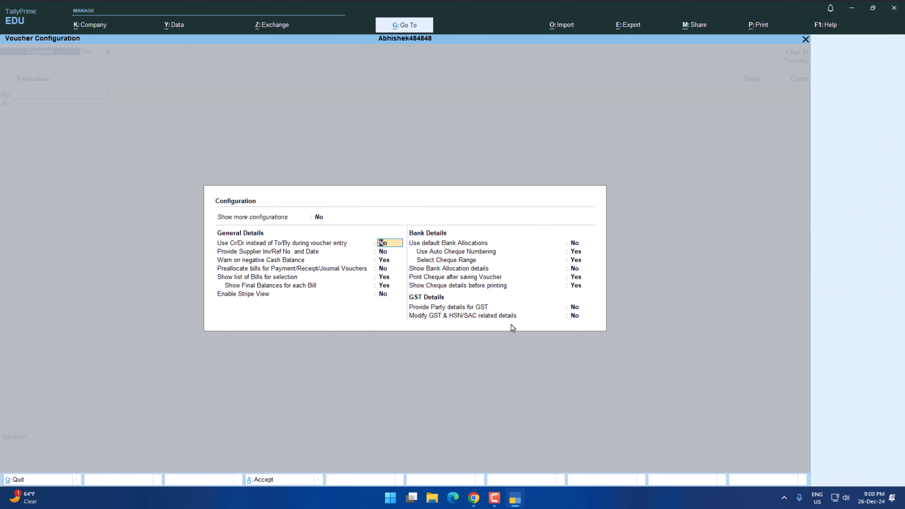
pyautogui.press('y')
pyautogui.press('Return')
pyautogui.hotkey('ctrl', 'a')
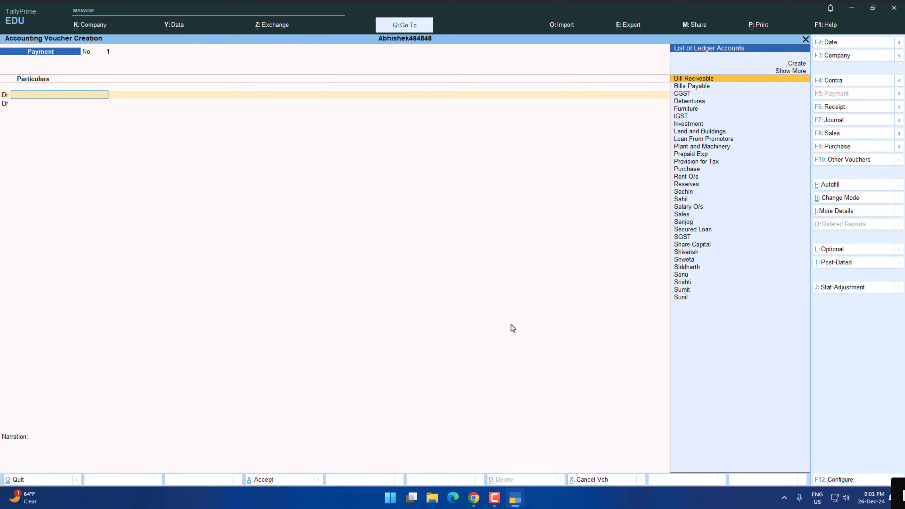
pyautogui.press('Escape')
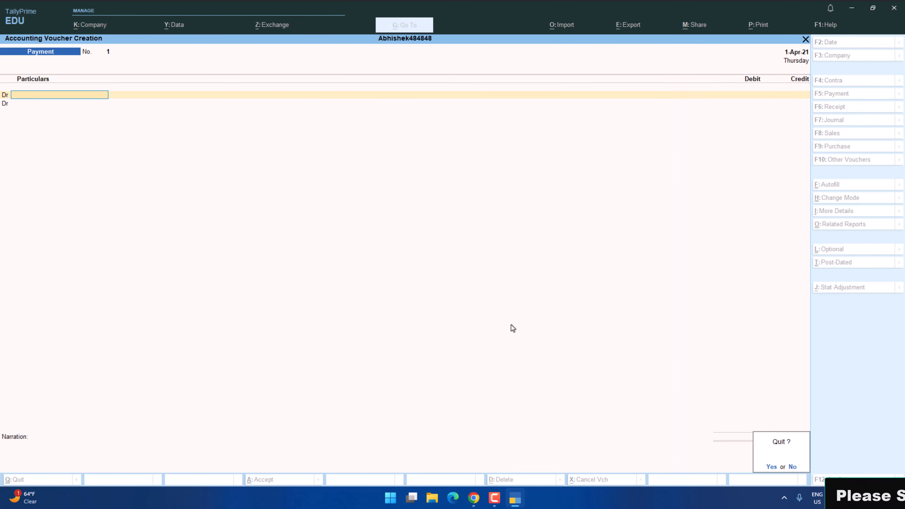
pyautogui.press('Return')
pyautogui.press('Return')
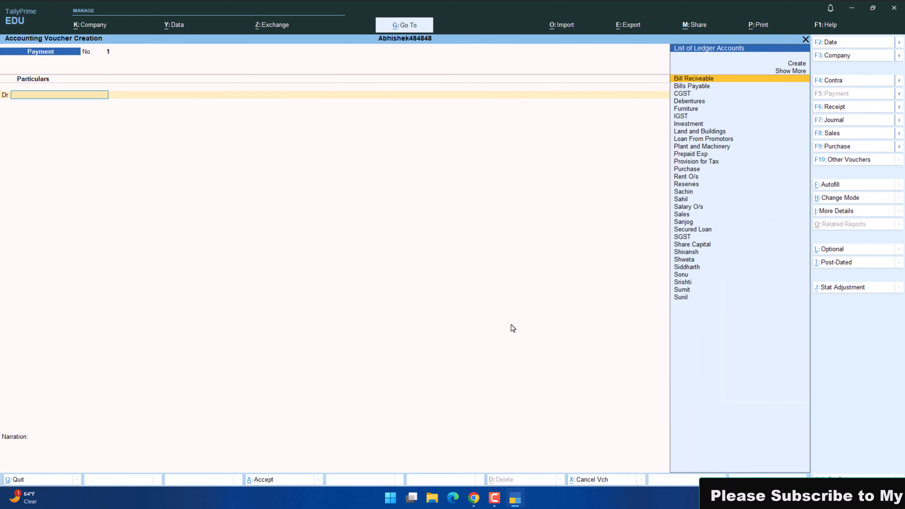
# Check the payee of the fourth transaction in the practice paper and choose that supplier's ledger on the voucher's debit line.
pyautogui.hotkey('alt', 'Tab')
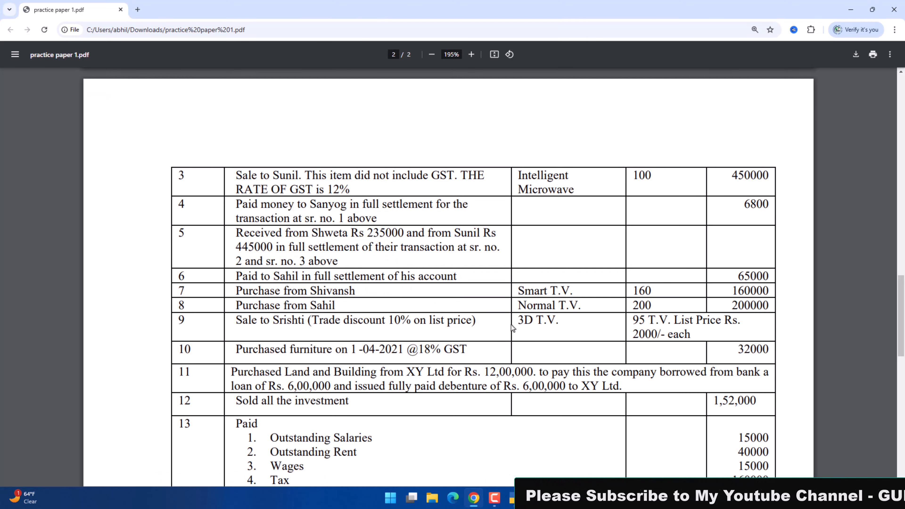
pyautogui.hotkey('alt', 'Tab')
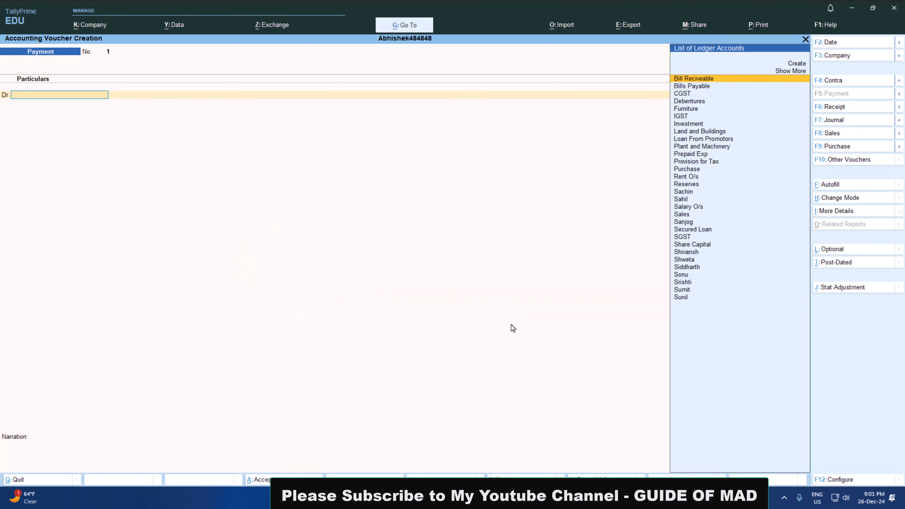
pyautogui.write('San')
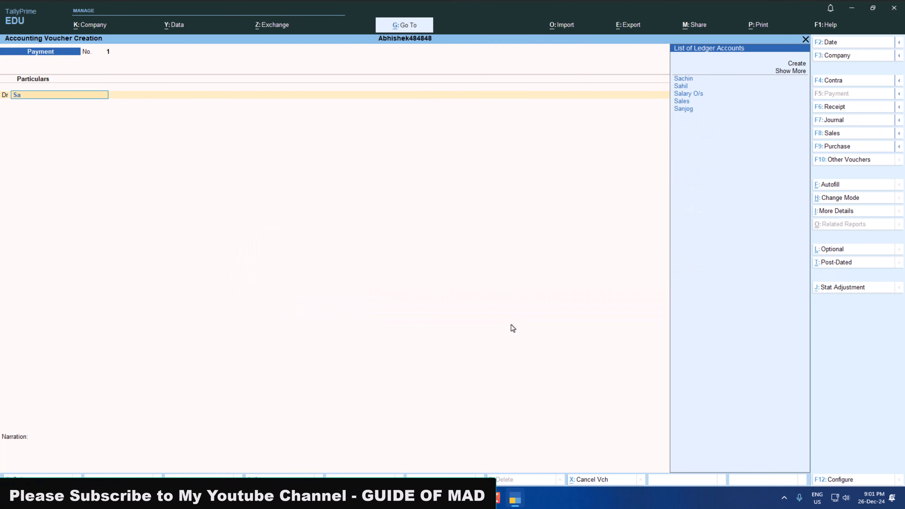
pyautogui.press('Return')
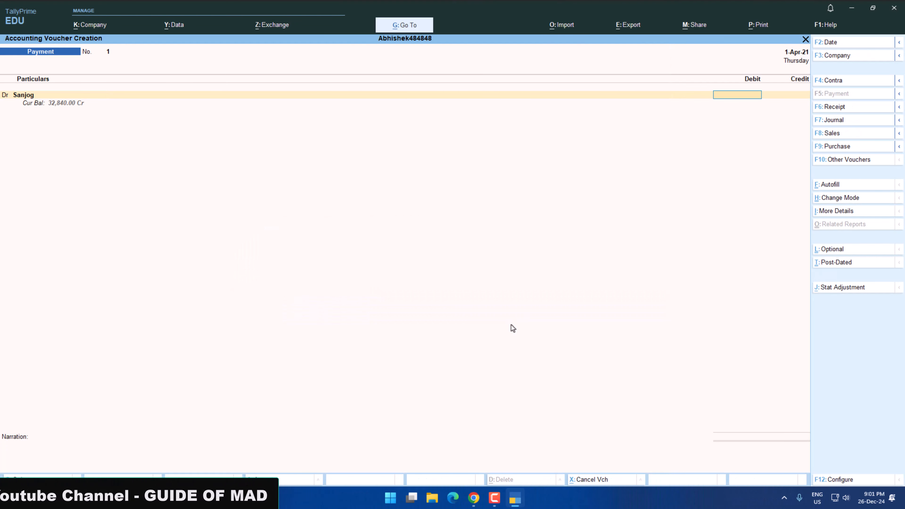
# Set the supplier's debit amount to 7000, checking transactions 1 and 4 in the practice paper.
pyautogui.hotkey('alt', 'Tab')
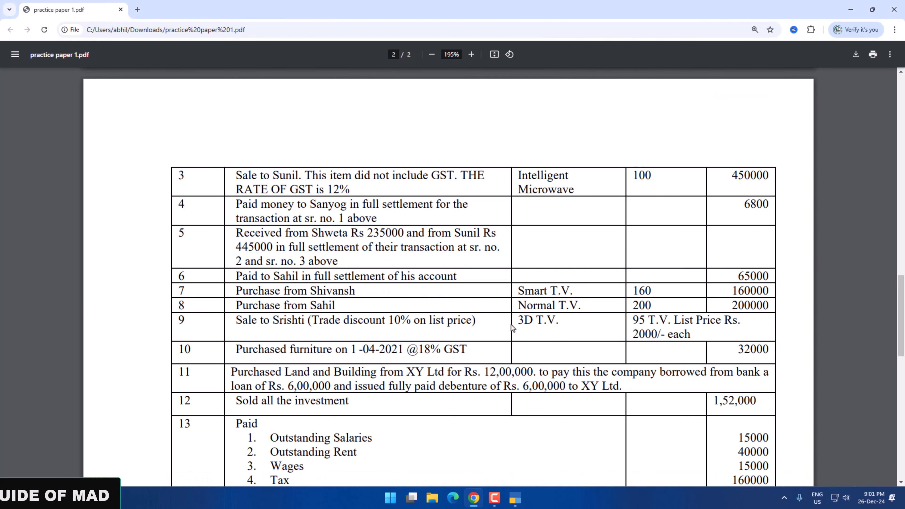
pyautogui.scroll(5, 746, 137)
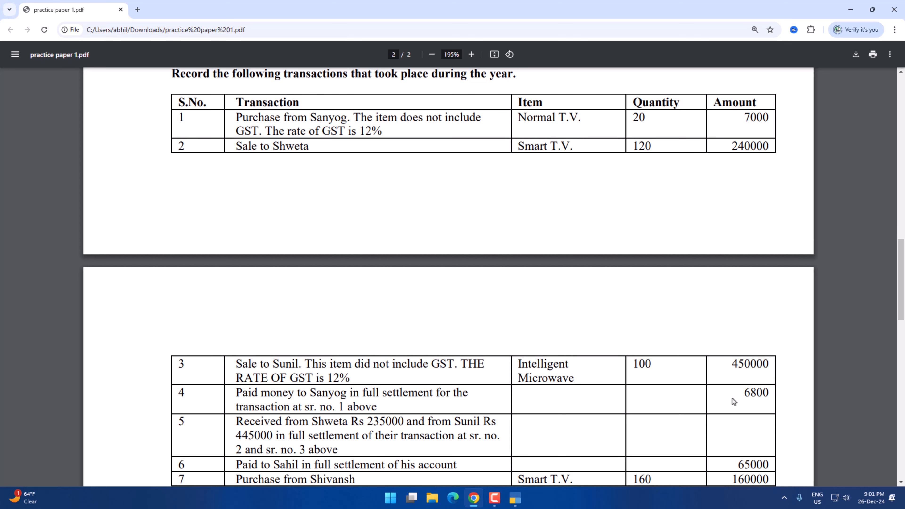
pyautogui.scroll(3, 610, 374)
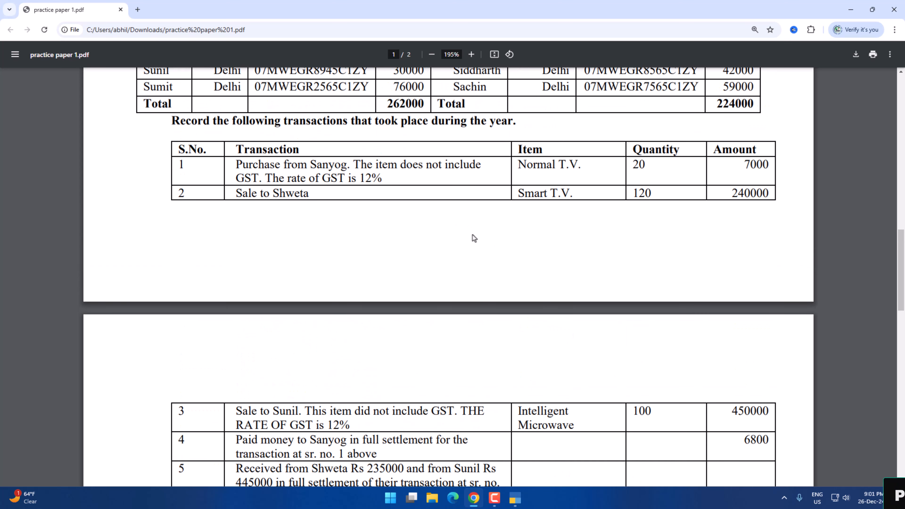
pyautogui.scroll(-4, 475, 238)
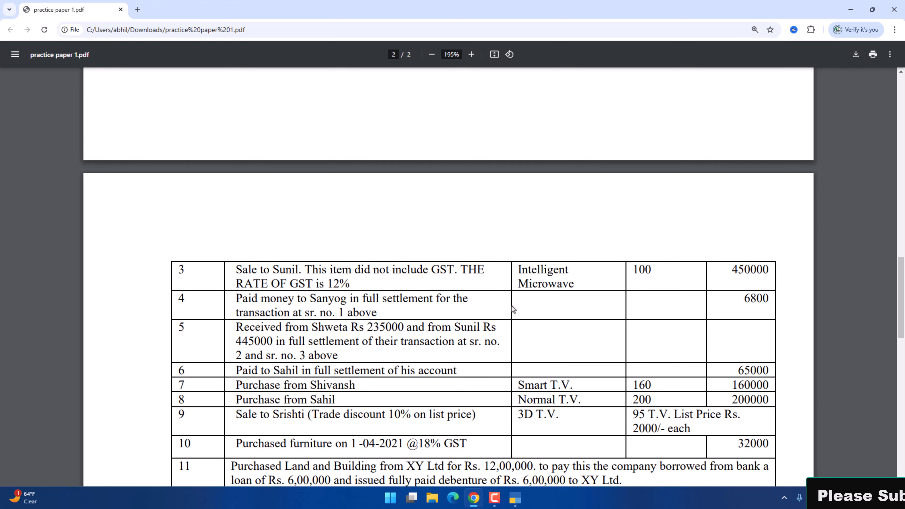
pyautogui.scroll(-2, 544, 296)
pyautogui.hotkey('alt', 'Tab')
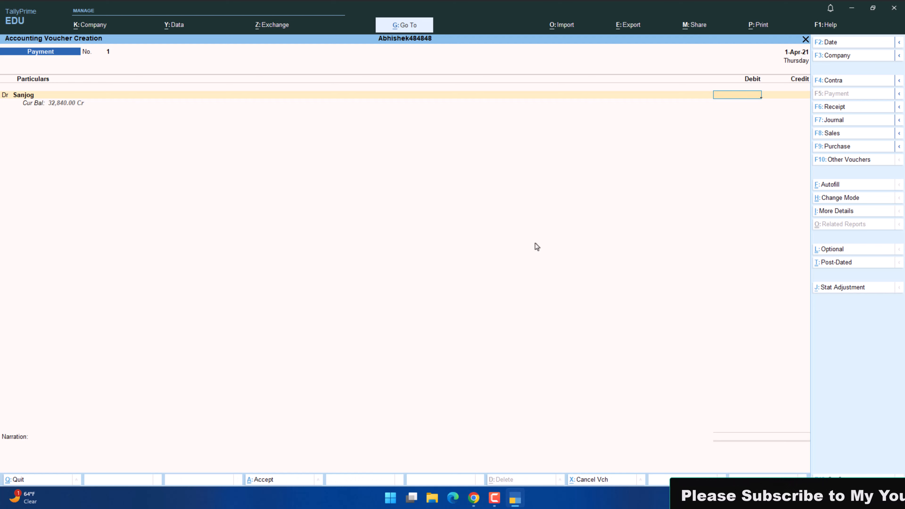
pyautogui.write('7000')
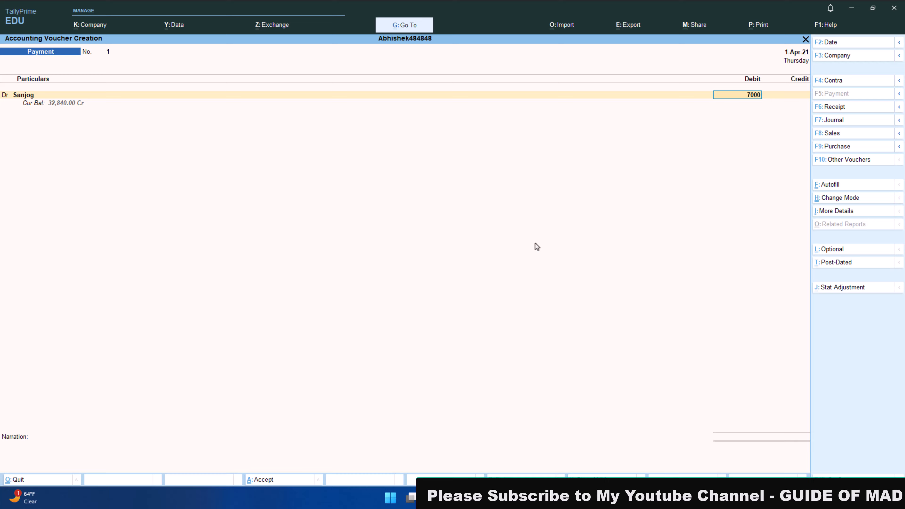
pyautogui.press('Return')
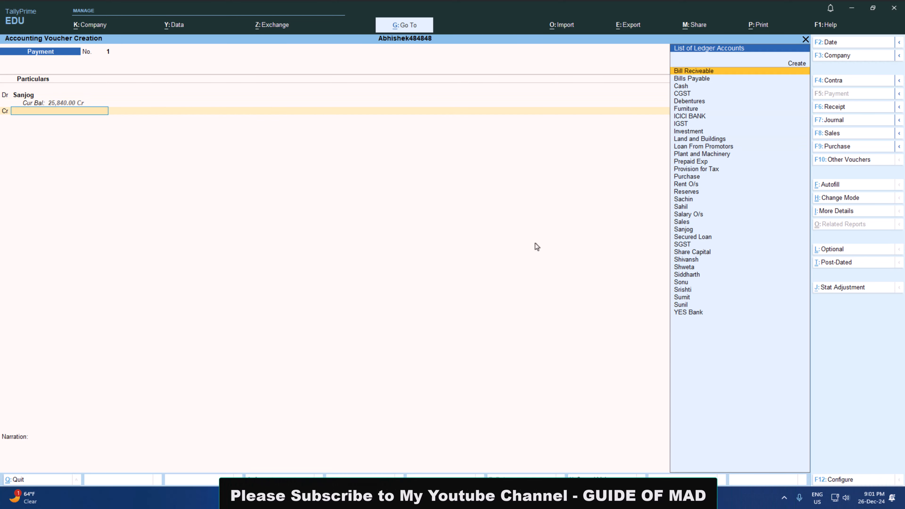
# Credit YES Bank with 6800 in the payment voucher, checking the settlement amount in the practice paper.
pyautogui.press('Return')
pyautogui.hotkey('alt', 'Tab')
pyautogui.scroll(5, 495, 262)
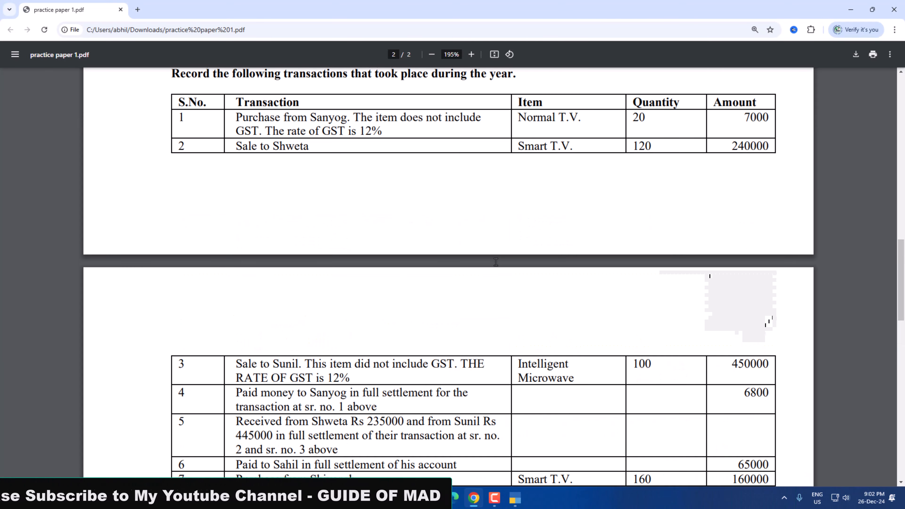
pyautogui.scroll(-2, 496, 262)
pyautogui.scroll(-1, 496, 262)
pyautogui.hotkey('alt', 'Tab')
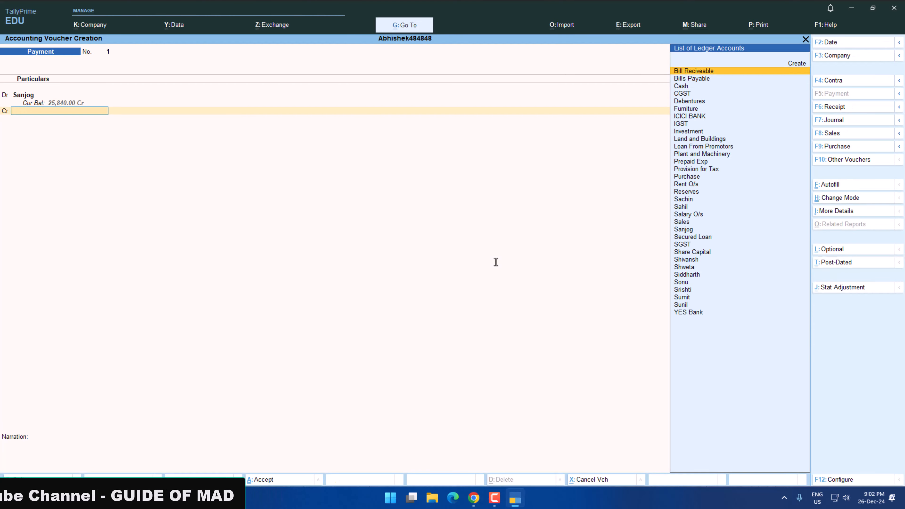
pyautogui.write('Y')
pyautogui.press('Return')
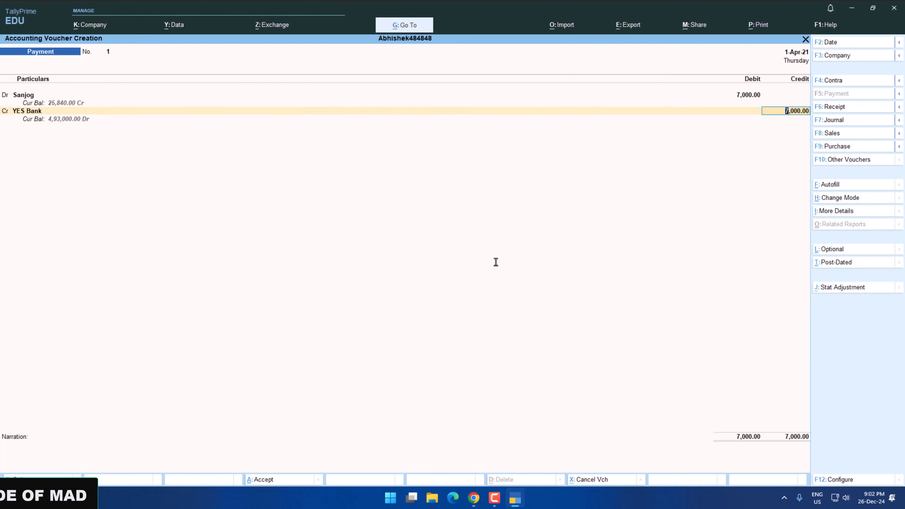
pyautogui.write('6')
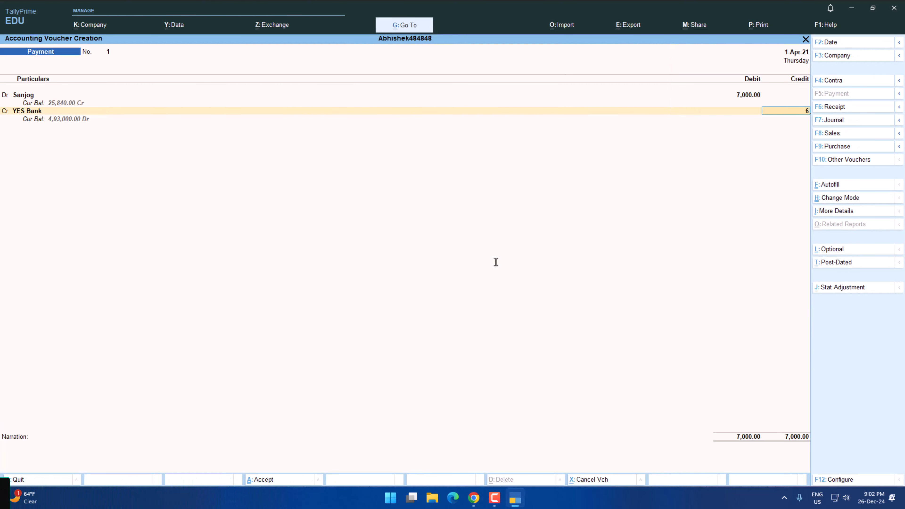
pyautogui.write('800')
pyautogui.press('Return')
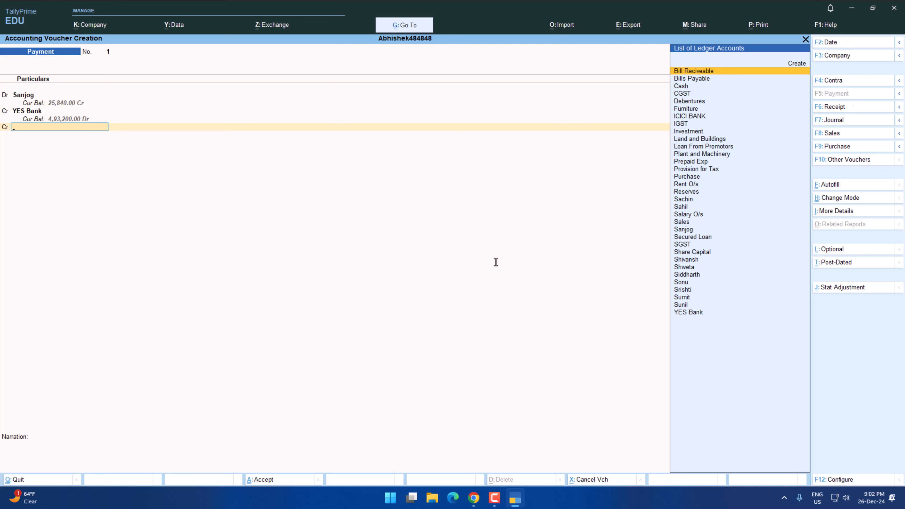
# Create a ledger named Discount Recived under Indirect Incomes for the payment voucher's remaining credit line.
pyautogui.hotkey('alt', 'c')
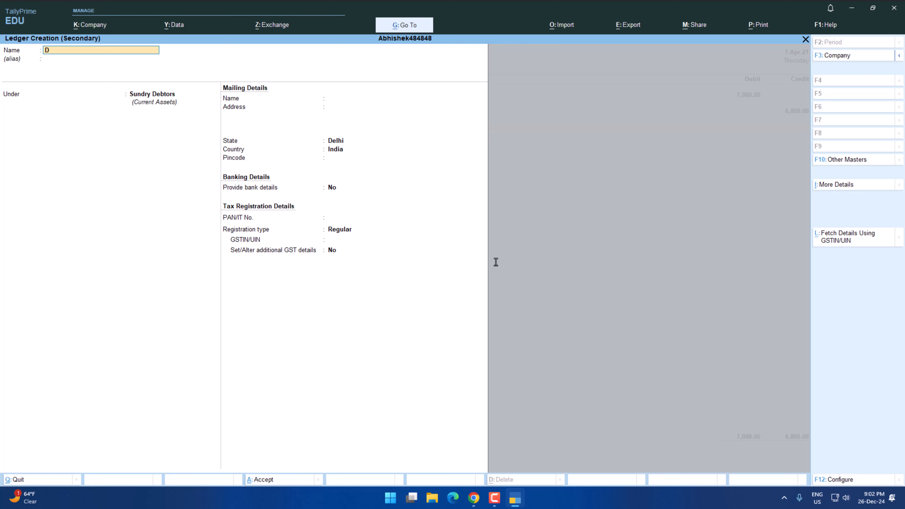
pyautogui.write('Discount Recived')
pyautogui.press('Return')
pyautogui.press('Return')
pyautogui.write('In')
pyautogui.press('Down')
pyautogui.press('Down')
pyautogui.press('Down')
pyautogui.press('Return')
pyautogui.press('Return')
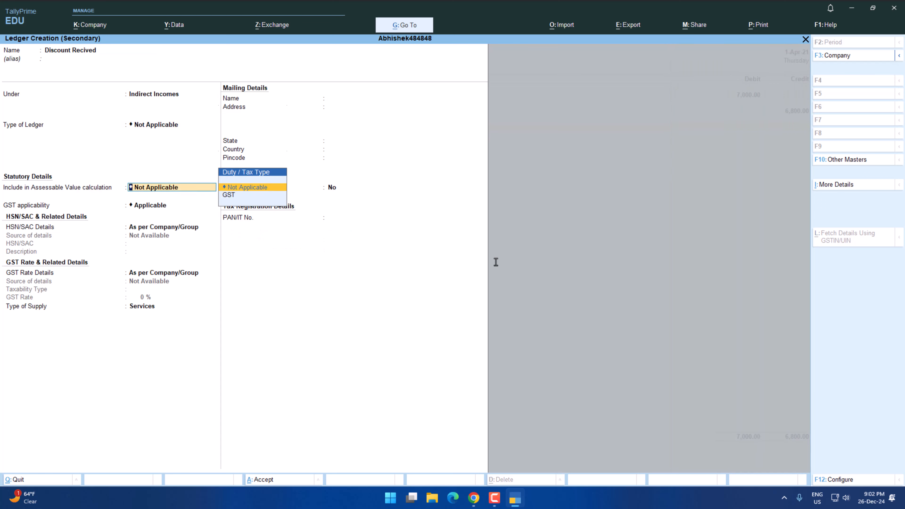
pyautogui.hotkey('ctrl', 'a')
# Credit the remaining balance to Discount Recived and save the payment voucher without a narration.
pyautogui.press('Return')
pyautogui.press('Return')
pyautogui.press('Return')
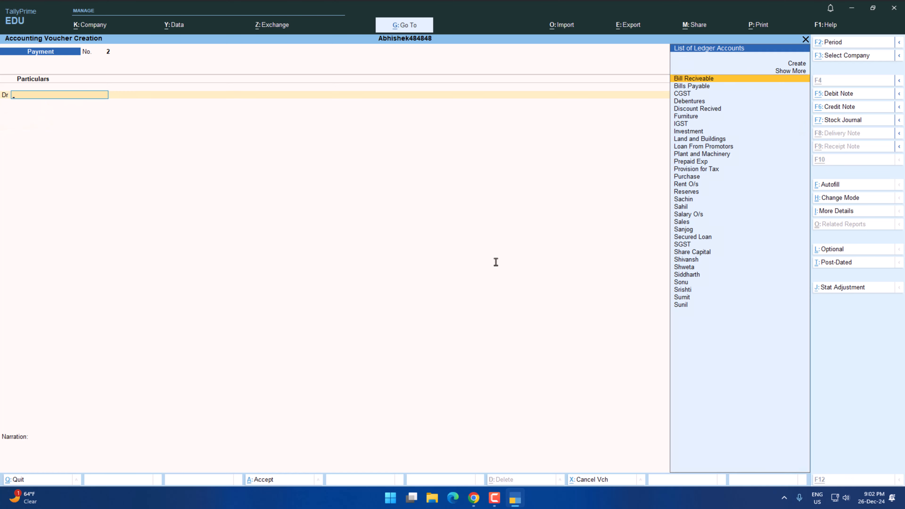
# Review transaction 5 in the practice paper and start a Receipt voucher for it.
pyautogui.hotkey('alt', 'Tab')
pyautogui.scroll(-2, 496, 262)
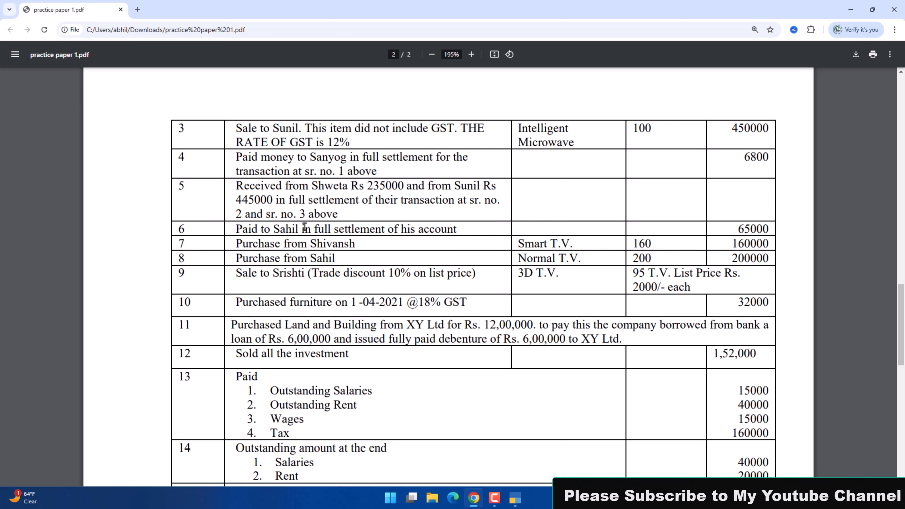
pyautogui.scroll(4, 450, 207)
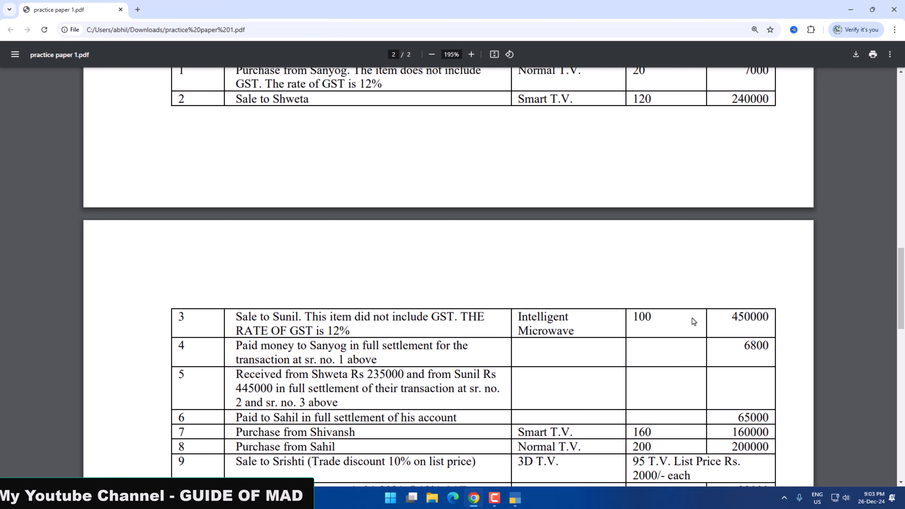
pyautogui.scroll(-1, 658, 319)
pyautogui.scroll(1, 658, 321)
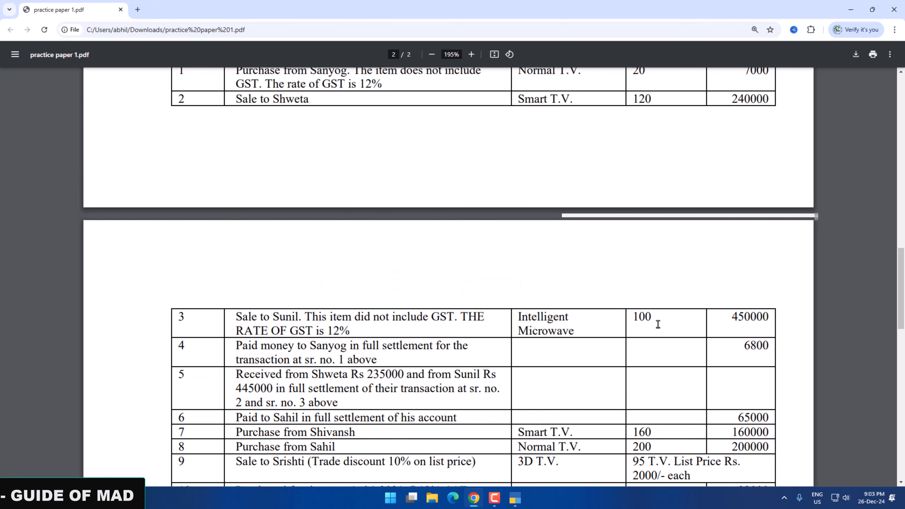
pyautogui.hotkey('alt', 'Tab')
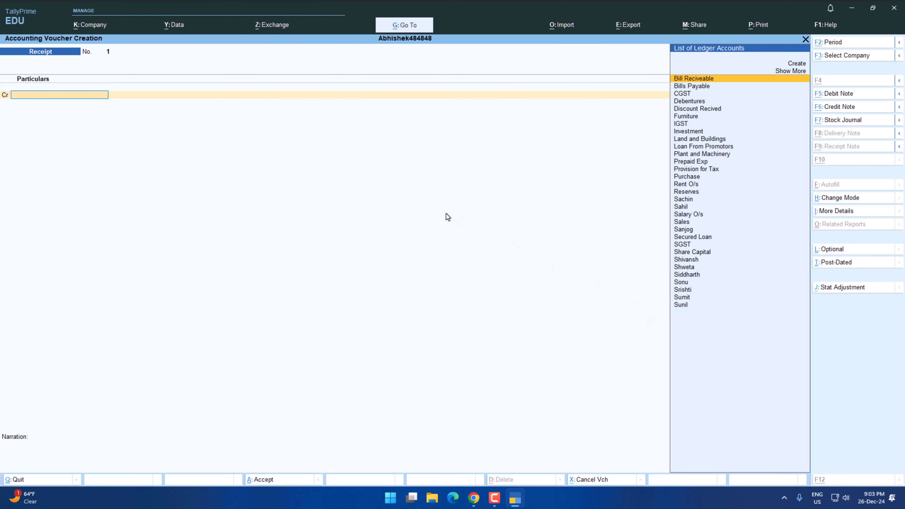
pyautogui.hotkey('alt', 'Tab')
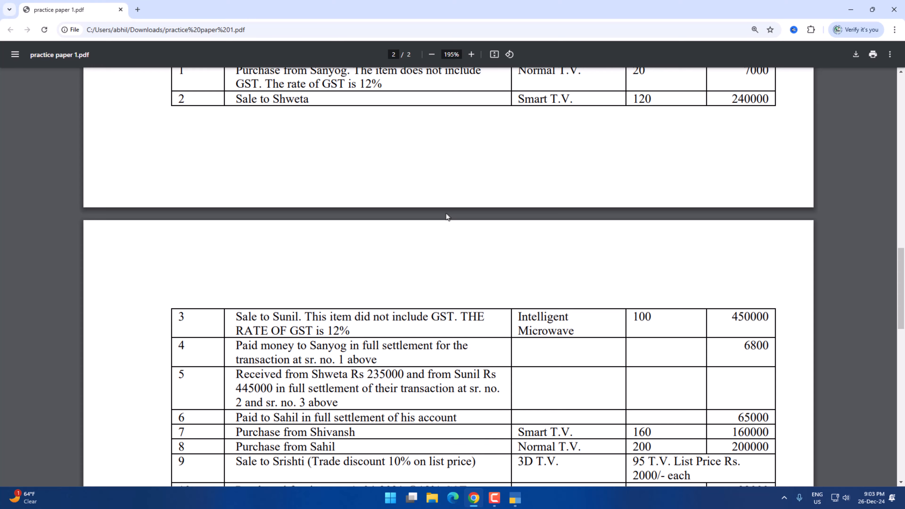
# Credit the transaction 2 customer's ledger with 240000 in the receipt voucher, checking the practice paper.
pyautogui.hotkey('alt', 'Tab')
pyautogui.write('shw')
pyautogui.press('Return')
pyautogui.hotkey('alt', 'Tab')
pyautogui.hotkey('alt', 'Tab')
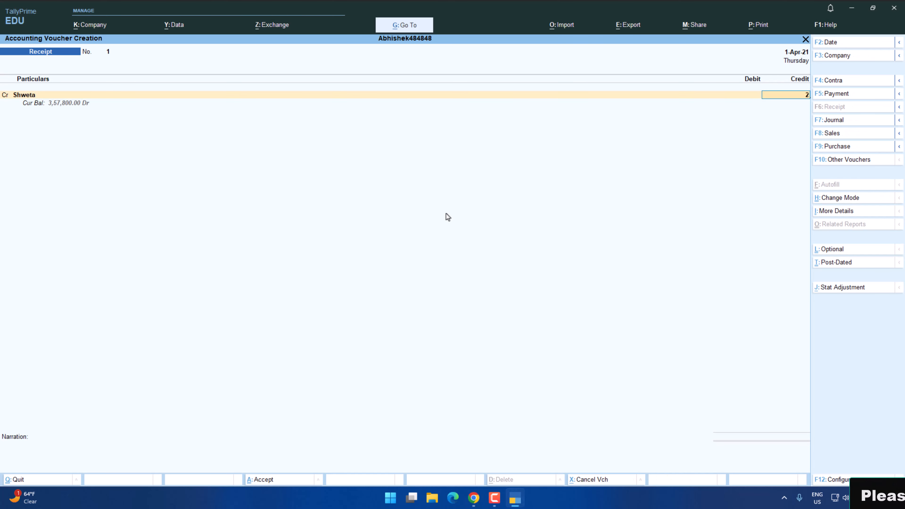
pyautogui.write('240000')
pyautogui.press('Return')
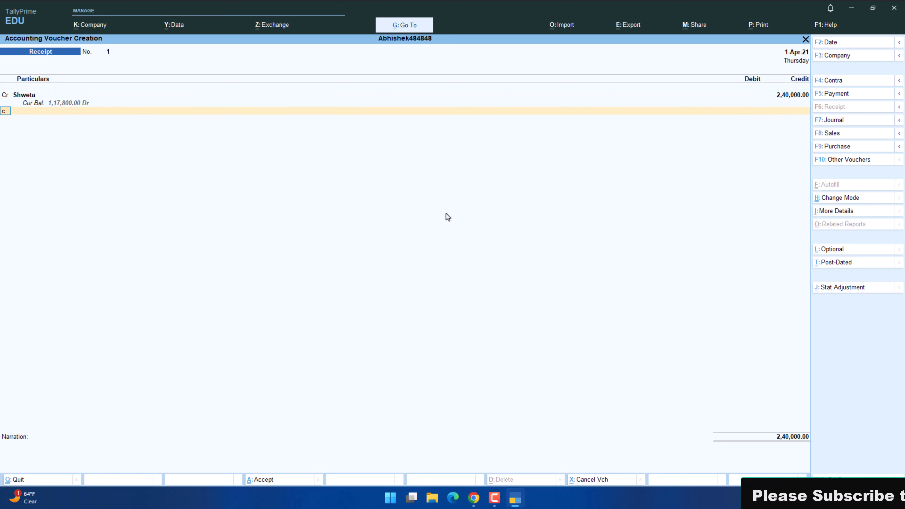
# Add a second credit line of 450000 for the transaction 3 customer's ledger, checking the practice paper.
pyautogui.hotkey('alt', 'Tab')
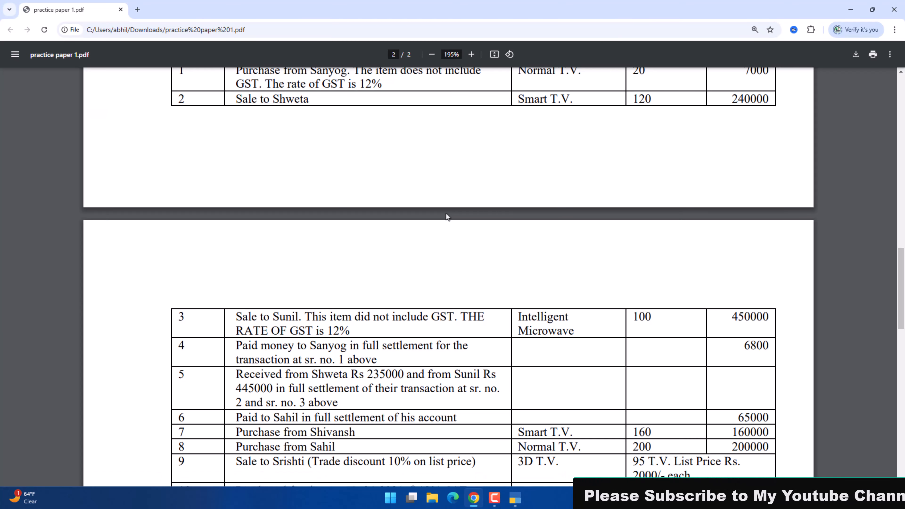
pyautogui.hotkey('alt', 'Tab')
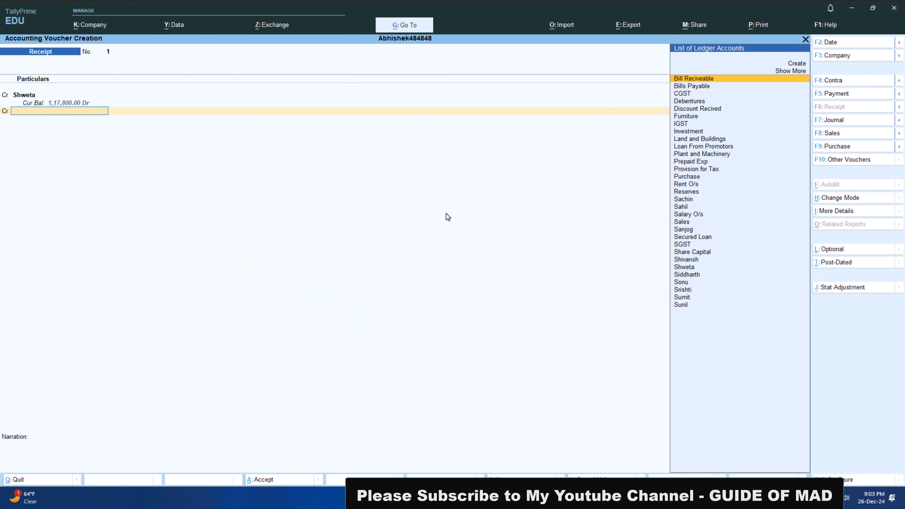
pyautogui.write('Su')
pyautogui.press('Down')
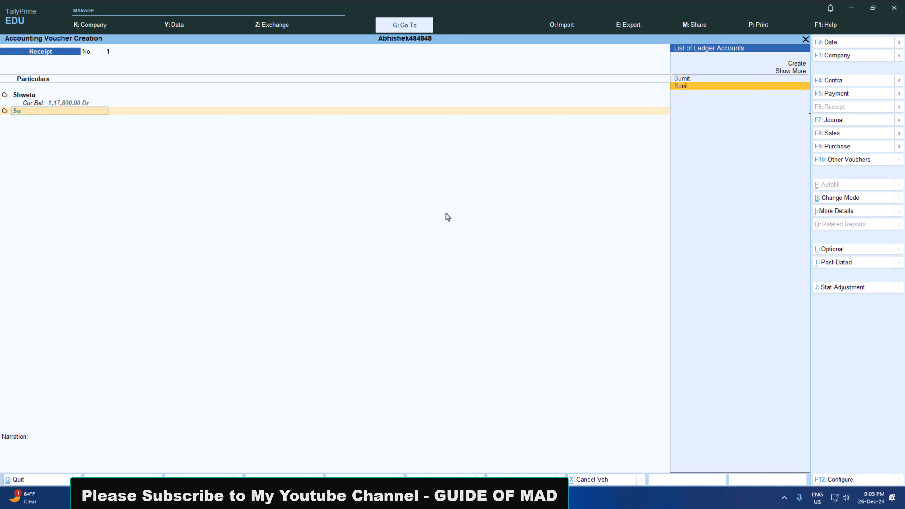
pyautogui.press('Return')
pyautogui.hotkey('alt', 'Tab')
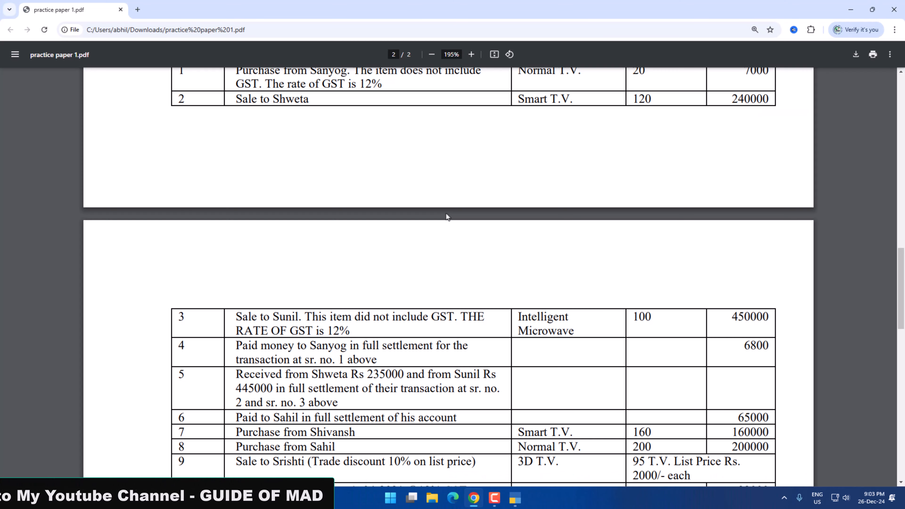
pyautogui.hotkey('alt', 'Tab')
pyautogui.write('4,5')
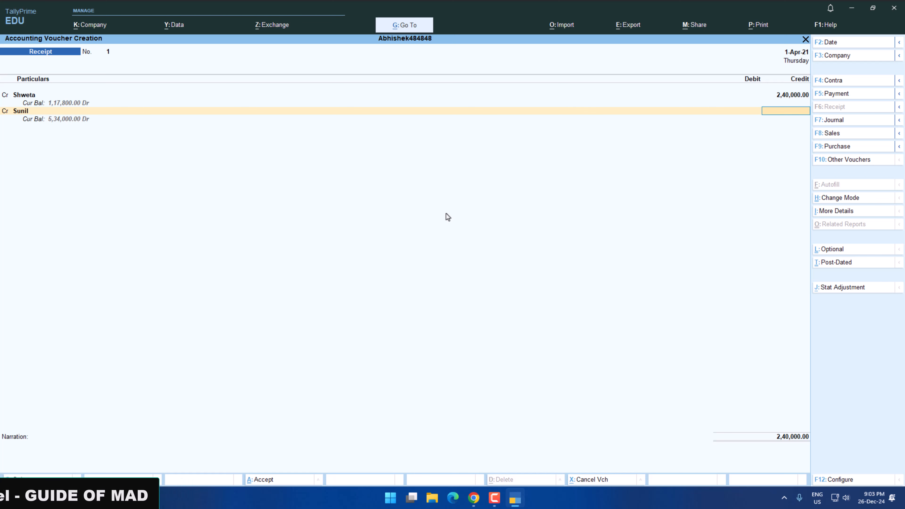
pyautogui.write('0,000')
pyautogui.press('Return')
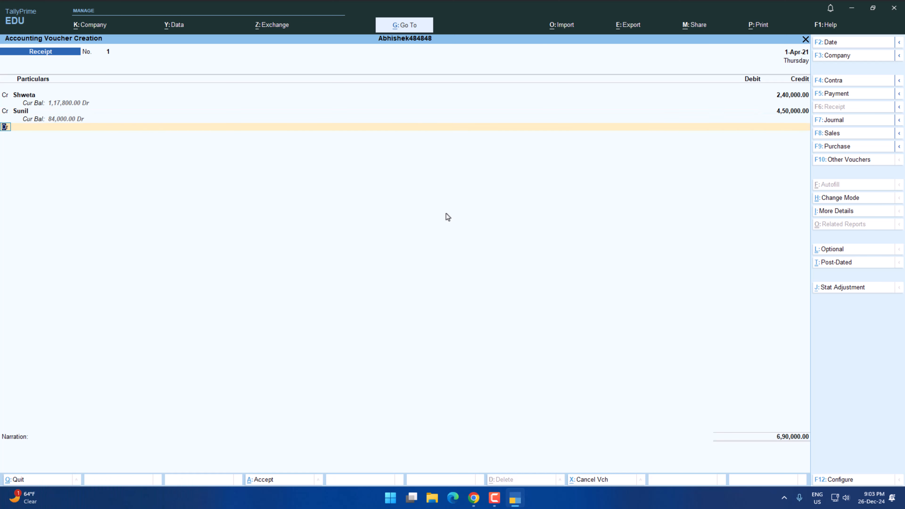
# Debit YES Bank with 680000, calculated as 235000+445000 from the receipts in transaction 5 of the practice paper.
pyautogui.press('Return')
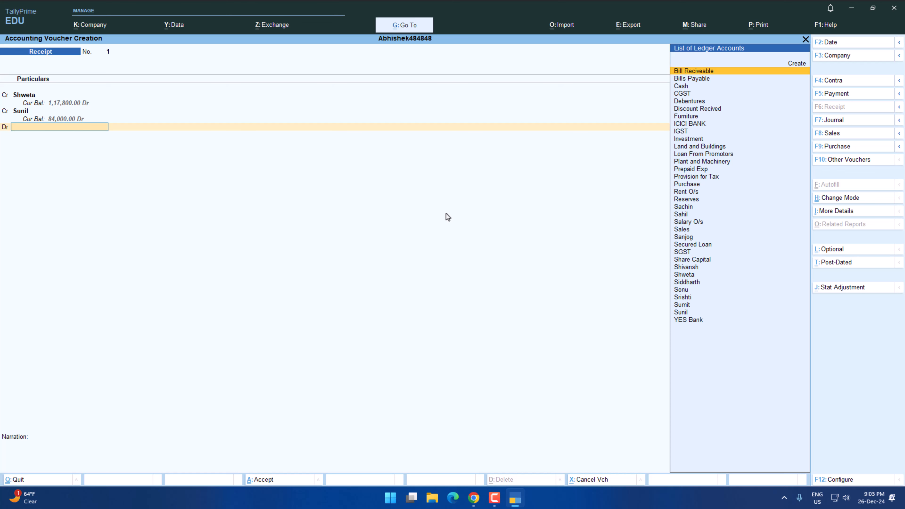
pyautogui.write('y')
pyautogui.press('Return')
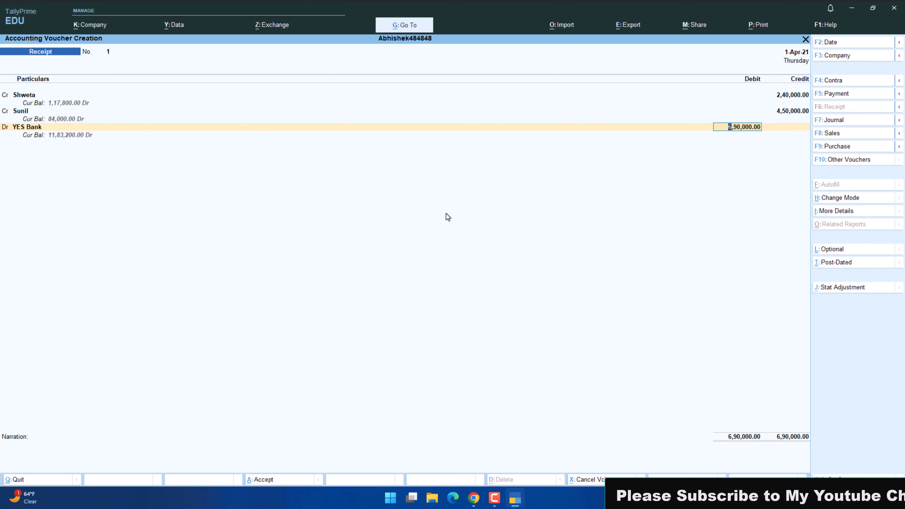
pyautogui.hotkey('alt', 'Tab')
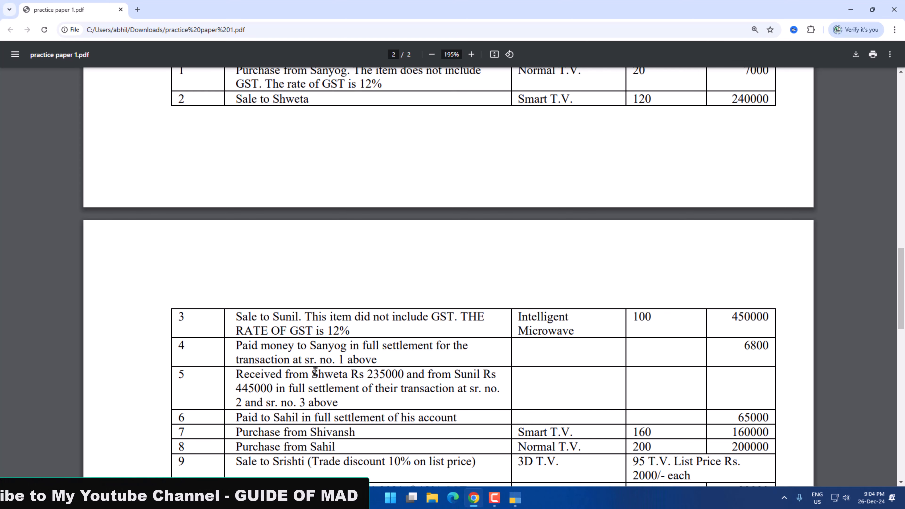
pyautogui.hotkey('alt', 'Tab')
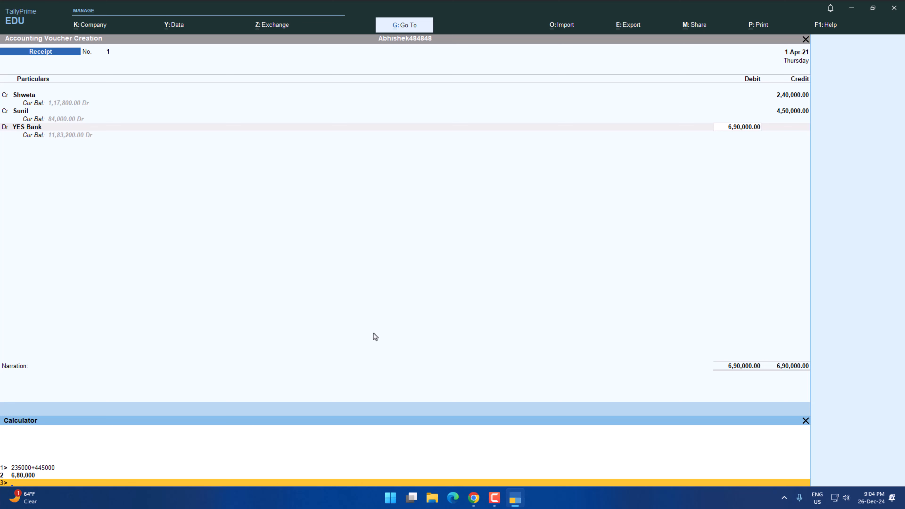
pyautogui.click(725, 129)
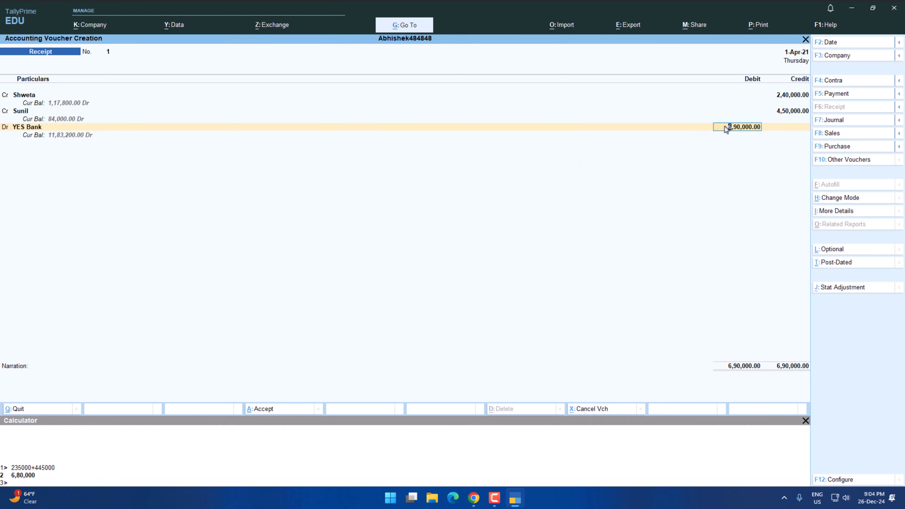
pyautogui.write('680000')
pyautogui.press('Return')
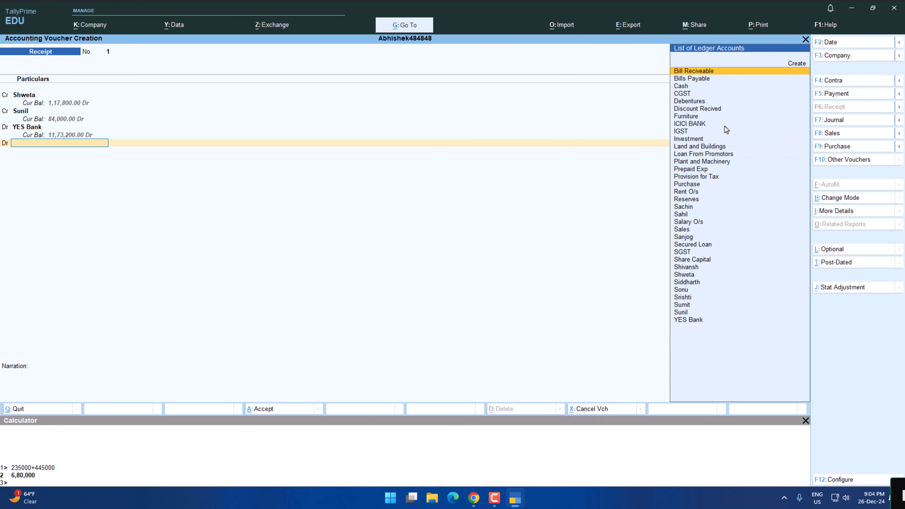
# Create a ledger named Discount Allowed under Indirect Expenses for the receipt voucher's next debit line.
pyautogui.hotkey('alt', 'c')
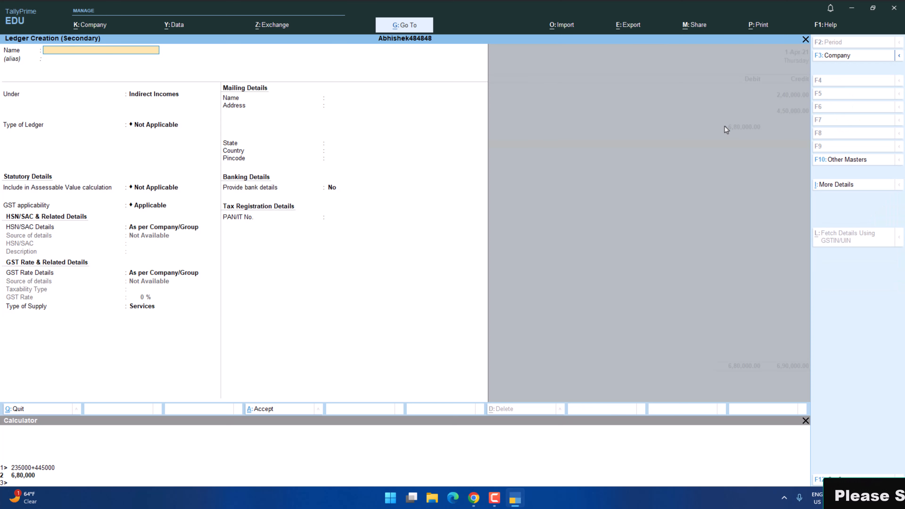
pyautogui.write('Discount Allowed')
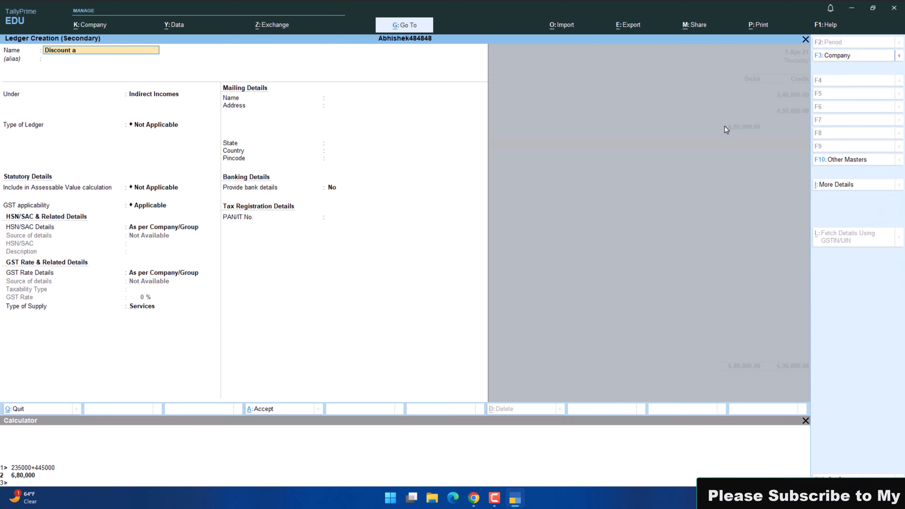
pyautogui.press('Return')
pyautogui.write('In')
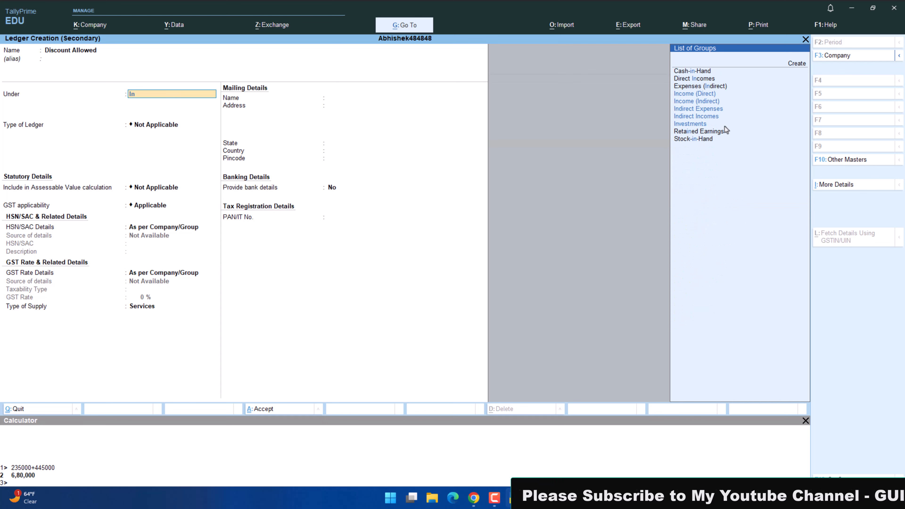
pyautogui.press('Return')
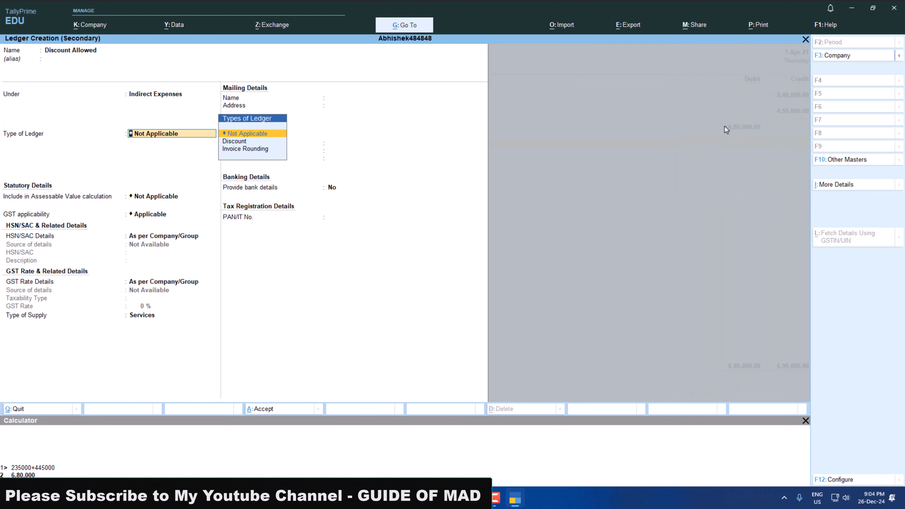
pyautogui.hotkey('ctrl', 'n')
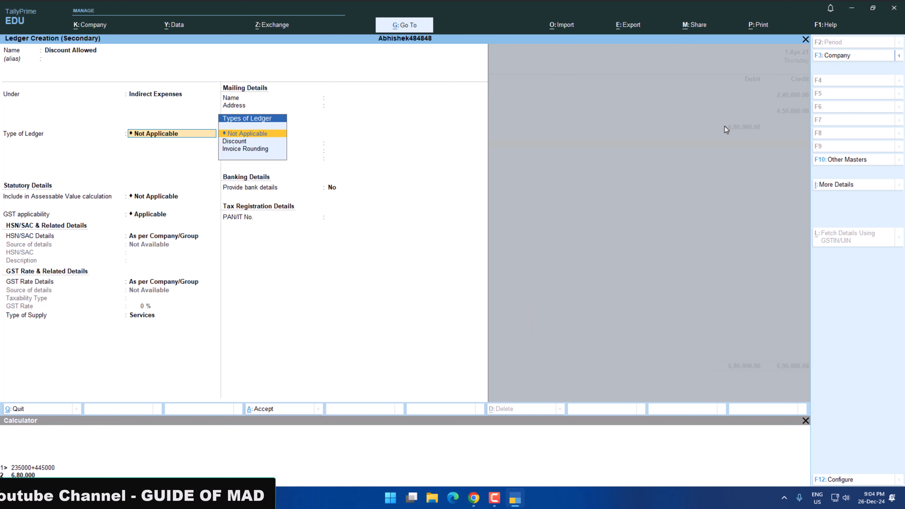
pyautogui.press('Return')
pyautogui.press('Return')
pyautogui.press('Return')
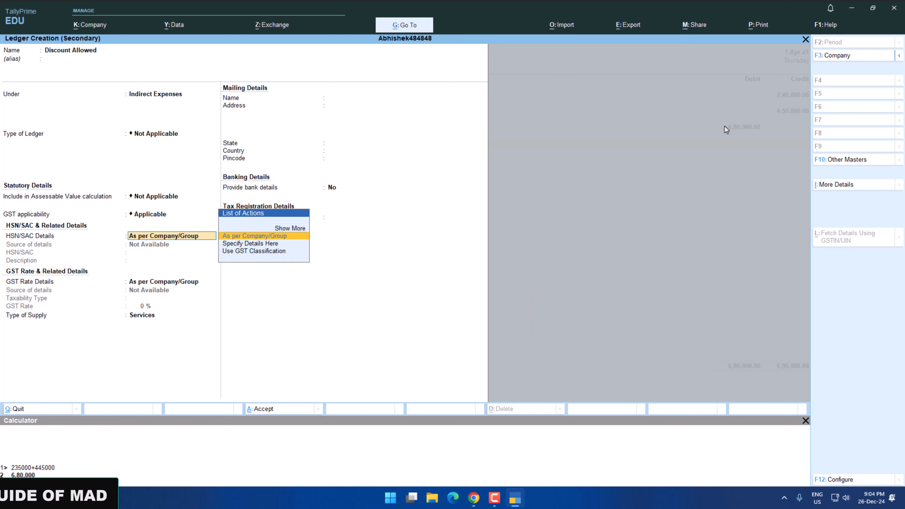
pyautogui.hotkey('ctrl', 'a')
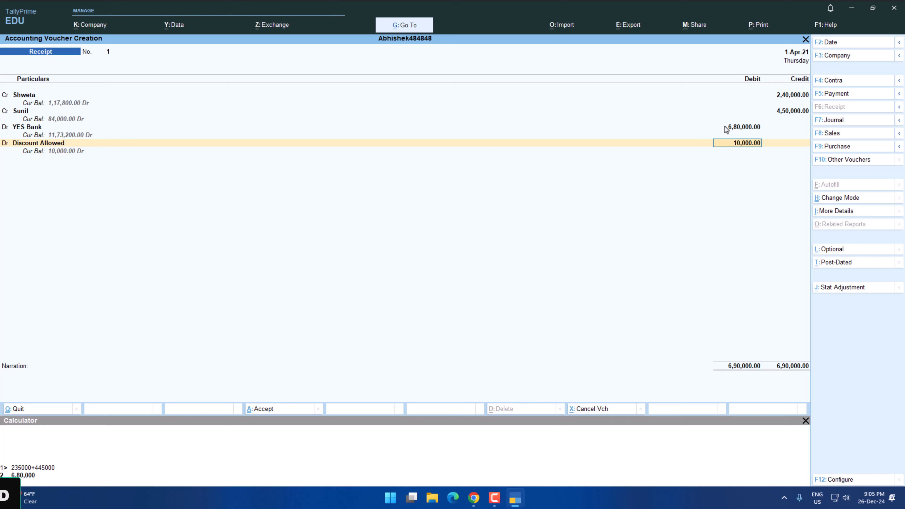
# Close the calculator, keep the 10,000 debit for Discount Allowed, and submit the receipt voucher without a narration.
pyautogui.hotkey('ctrl', 'n')
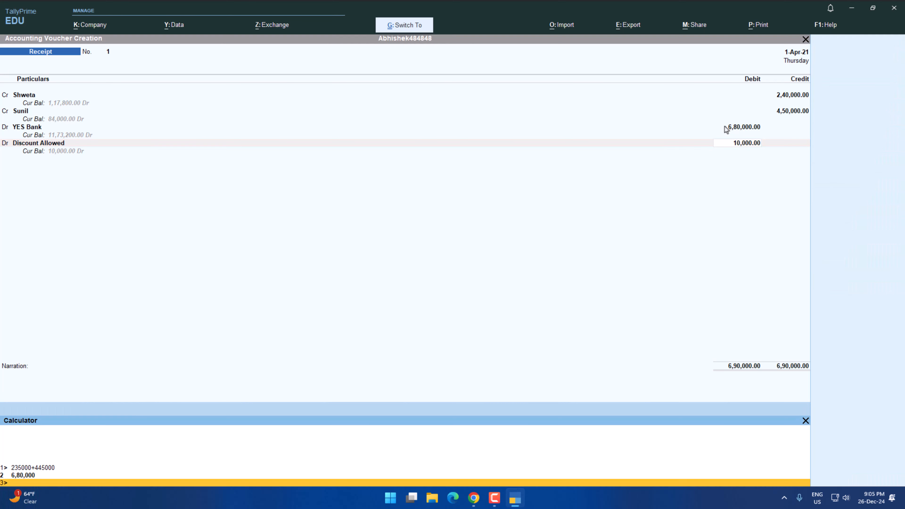
pyautogui.press('Escape')
pyautogui.press('Return')
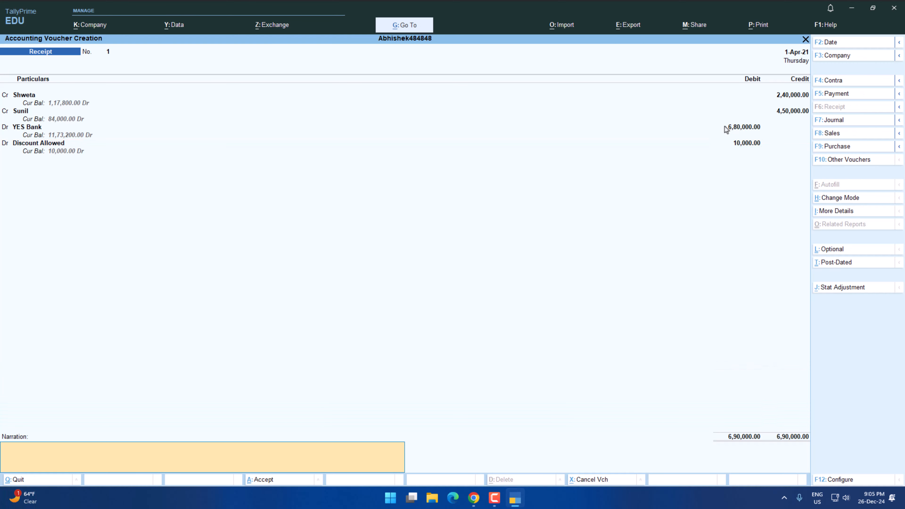
pyautogui.press('Return')
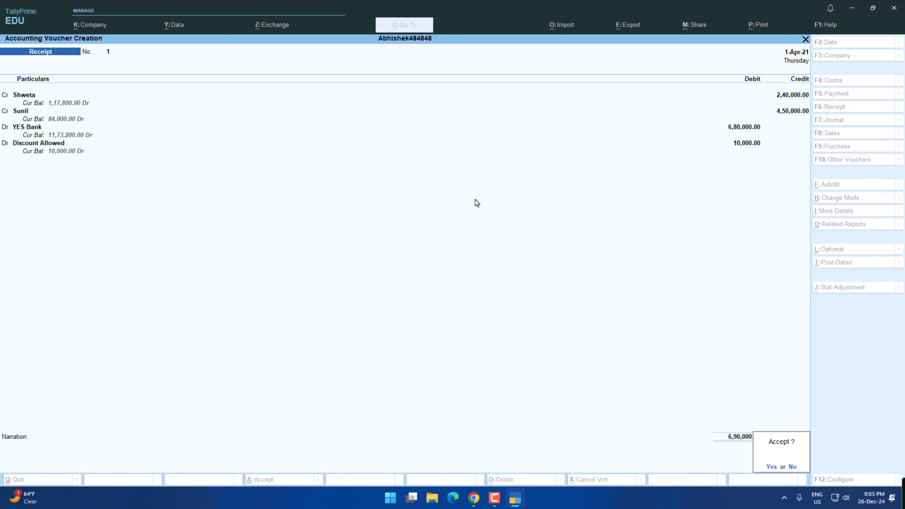
# Start a payment voucher for transaction 6 and debit the supplier's ledger 67500, checking the creditor balance in the practice paper.
pyautogui.hotkey('alt', 'Tab')
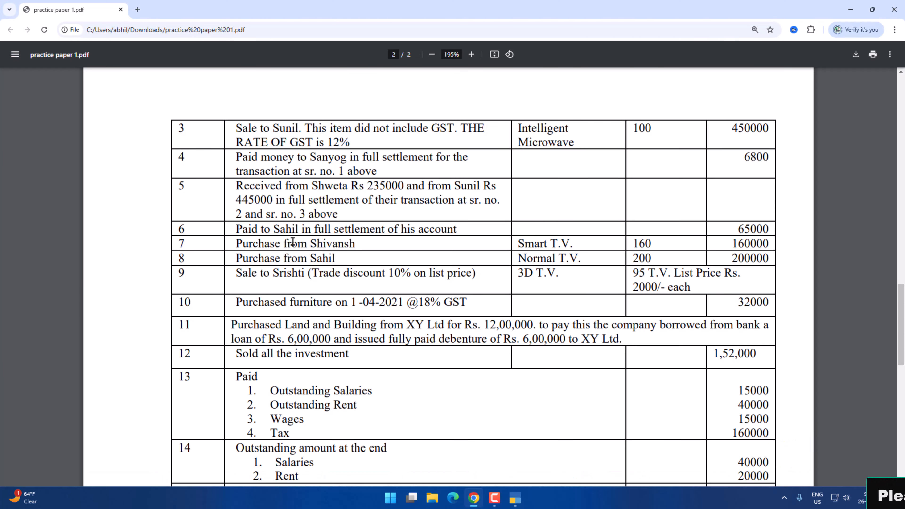
pyautogui.scroll(10, 403, 240)
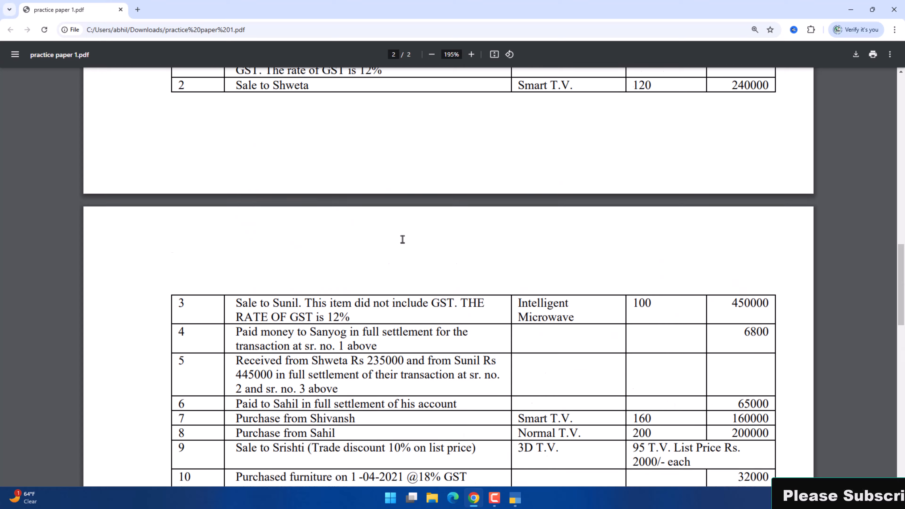
pyautogui.scroll(-2, 317, 255)
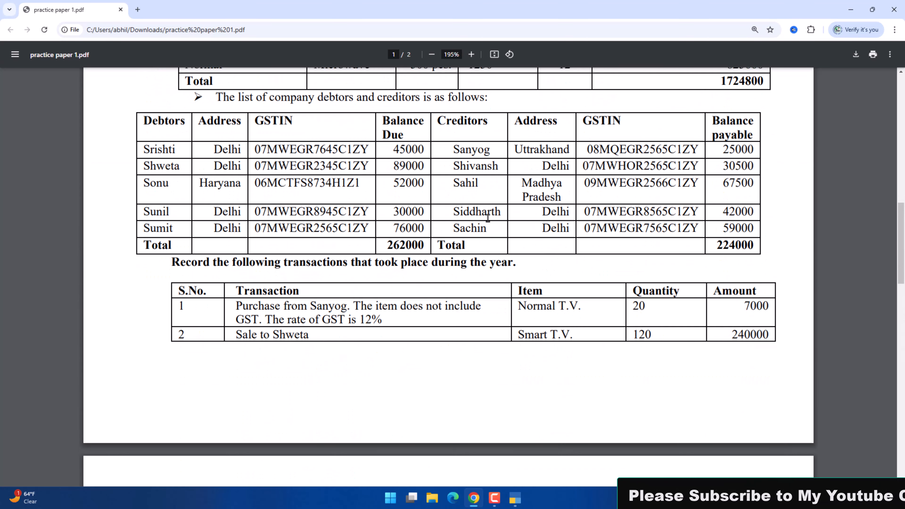
pyautogui.scroll(-4, 568, 193)
pyautogui.scroll(-6, 568, 193)
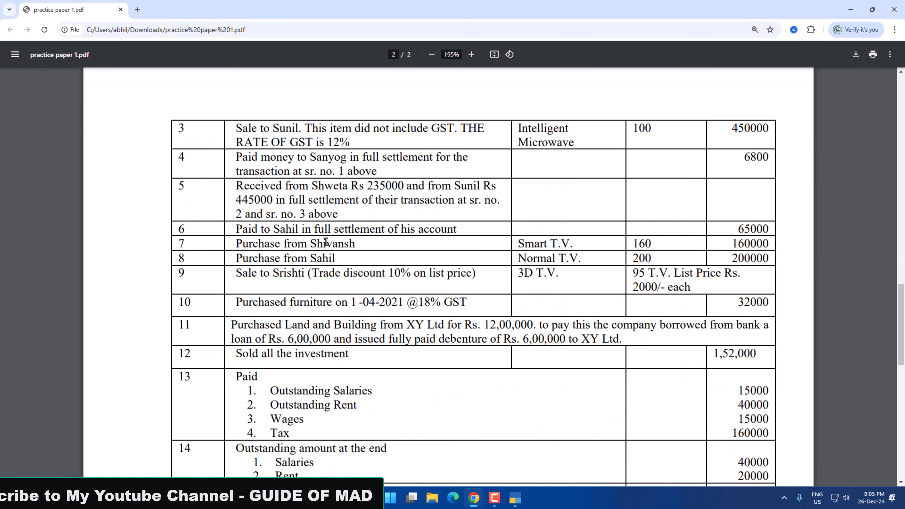
pyautogui.hotkey('alt', 'Tab')
pyautogui.press('F5')
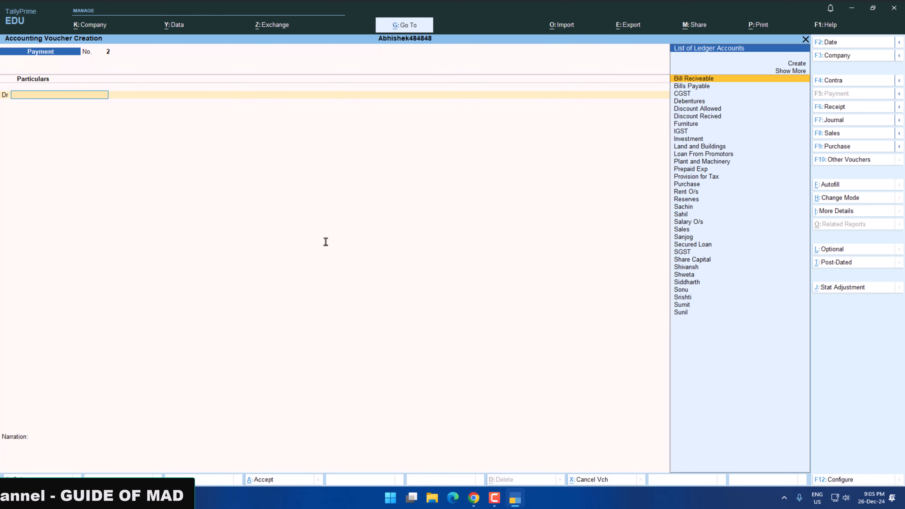
pyautogui.write('sa')
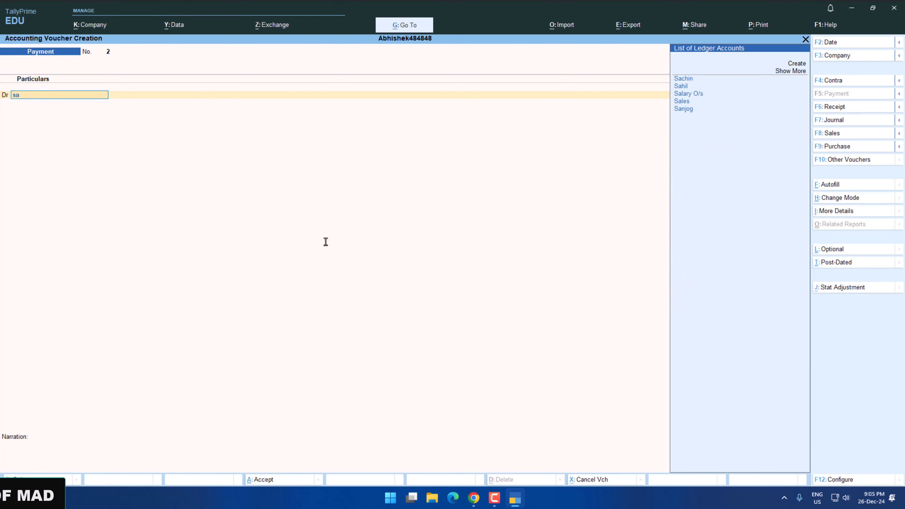
pyautogui.press('Down')
pyautogui.press('Return')
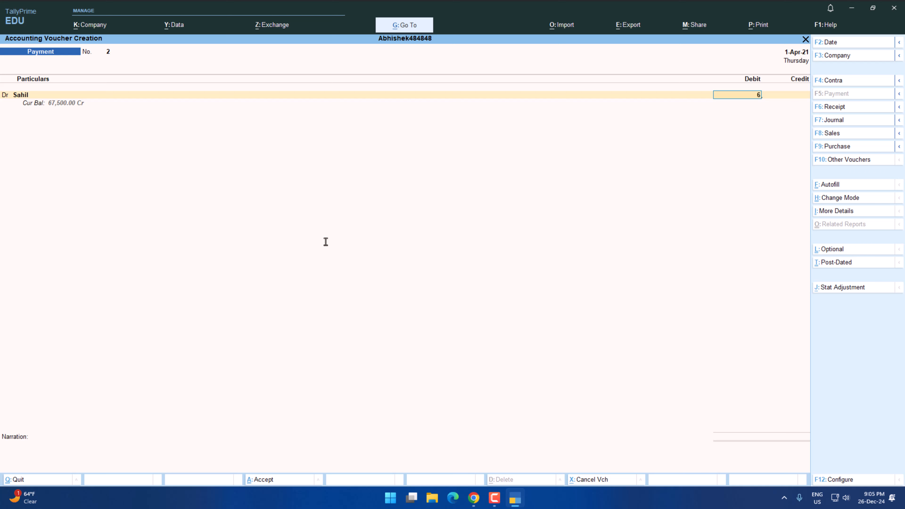
pyautogui.write('67500')
pyautogui.press('Return')
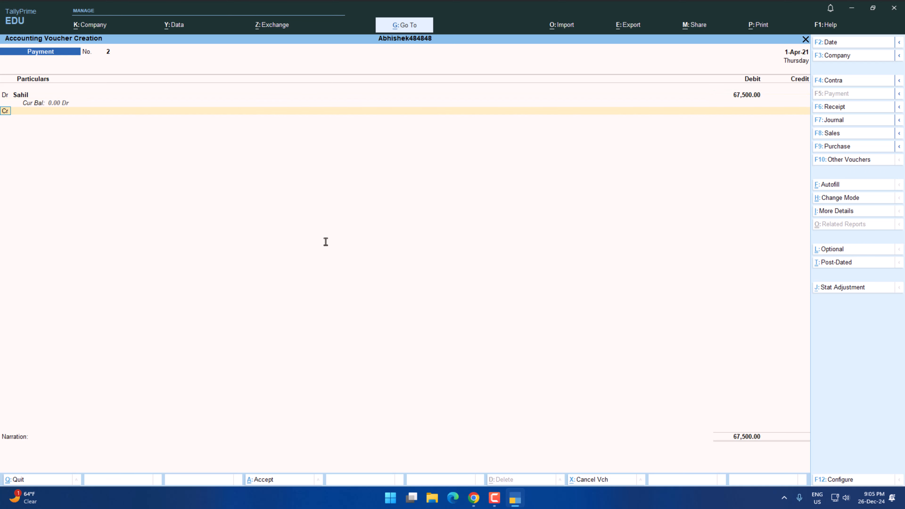
# Credit YES Bank with 67500, keep the bank allocation defaults, and save the payment voucher without a narration.
pyautogui.write('yes')
pyautogui.press('Return')
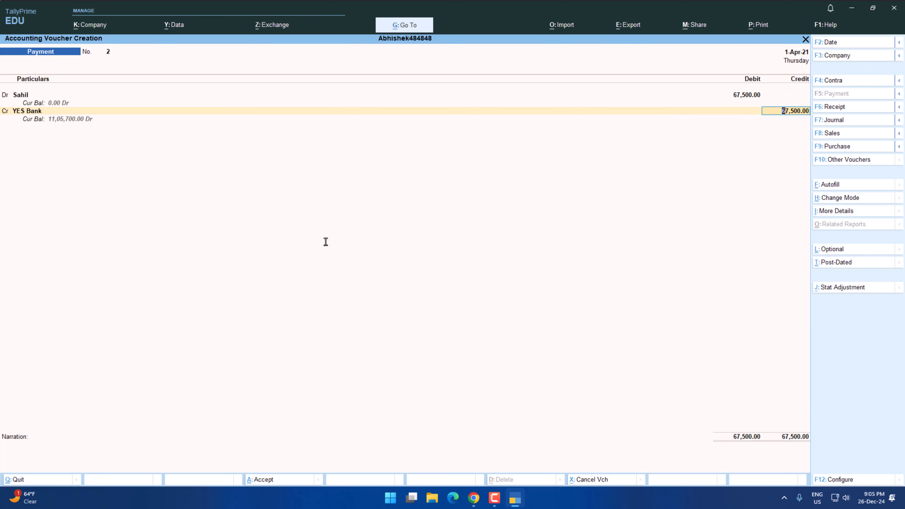
pyautogui.press('Return')
pyautogui.press('Return')
pyautogui.press('Return')
pyautogui.press('Return')
pyautogui.press('Return')
pyautogui.press('Return')
# Reopen payment voucher 2 and set the YES Bank credit to 65000, as listed for transaction 6 in the practice paper.
pyautogui.hotkey('alt', 'Tab')
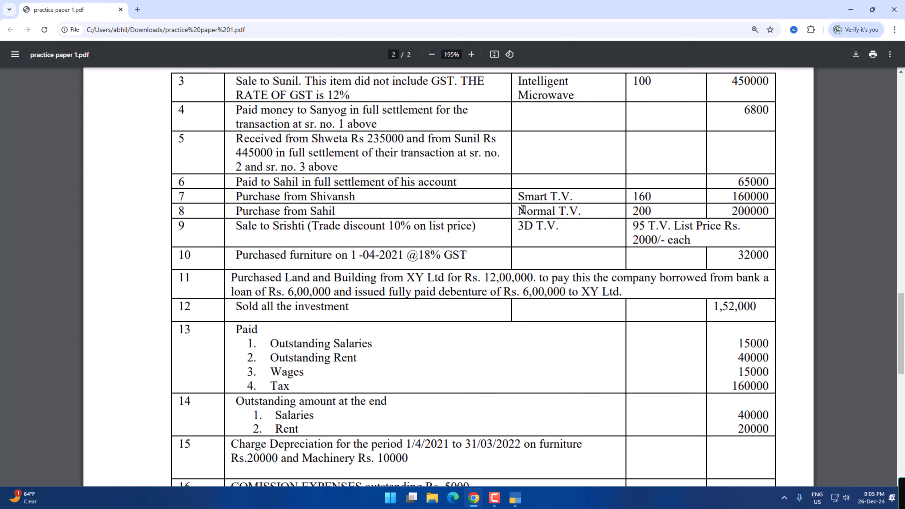
pyautogui.hotkey('alt', 'Tab')
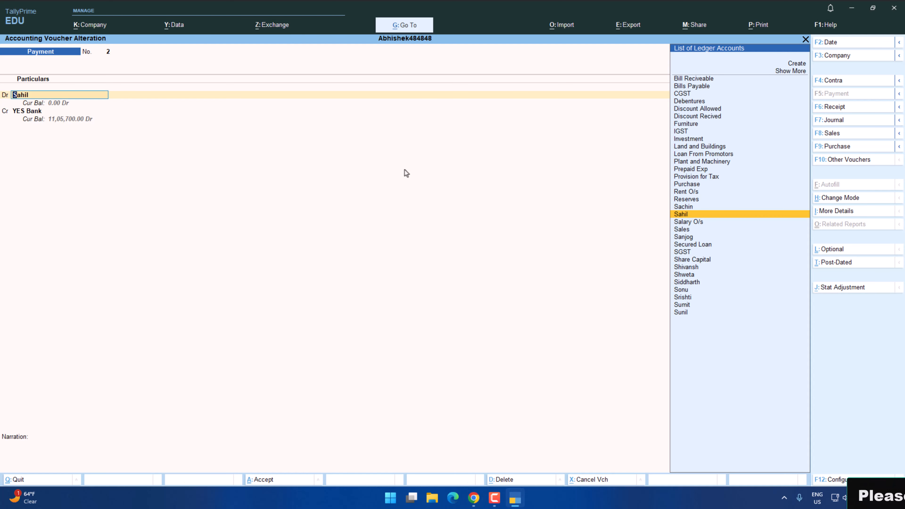
pyautogui.hotkey('alt', 'Tab')
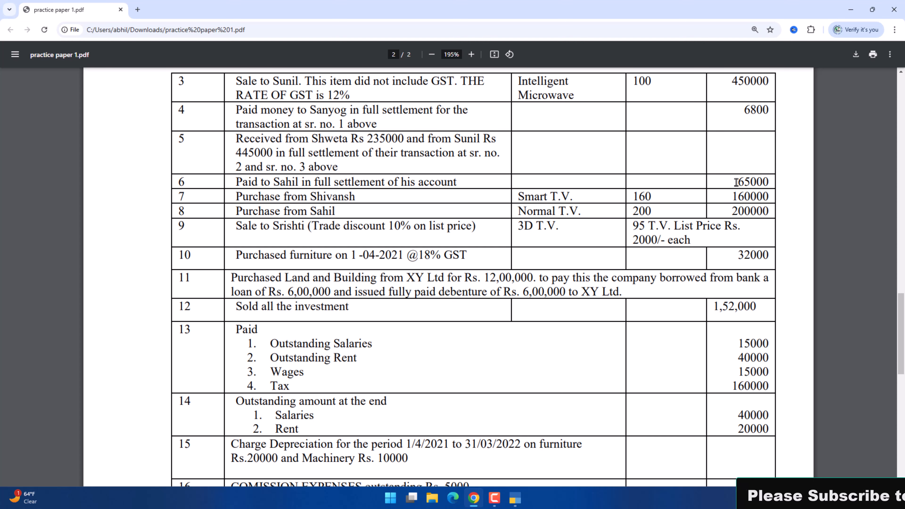
pyautogui.moveTo(731, 181); pyautogui.dragTo(771, 182)
pyautogui.hotkey('alt', 'Tab')
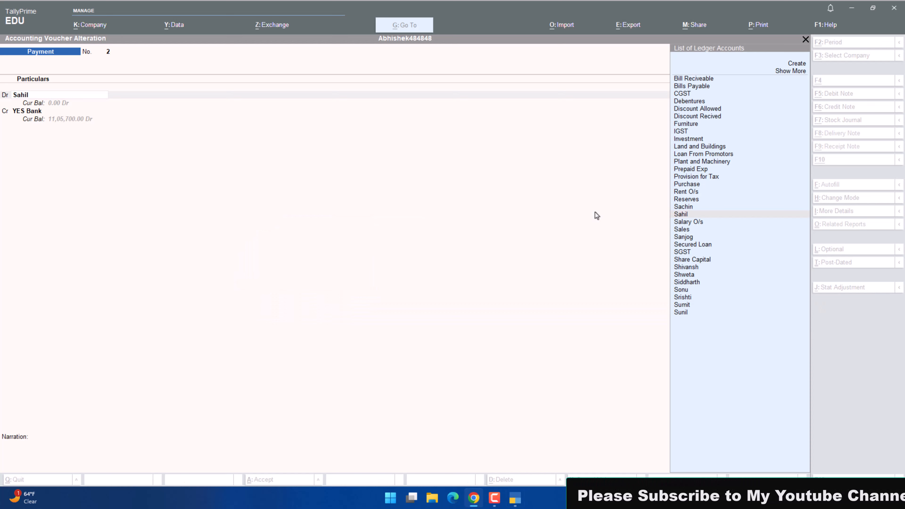
pyautogui.press('Return')
pyautogui.press('Return')
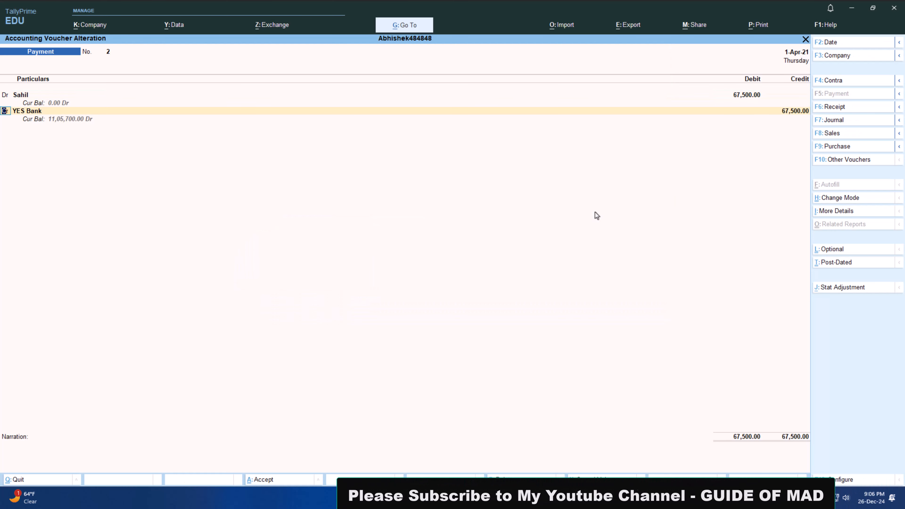
pyautogui.press('Return')
pyautogui.press('Return')
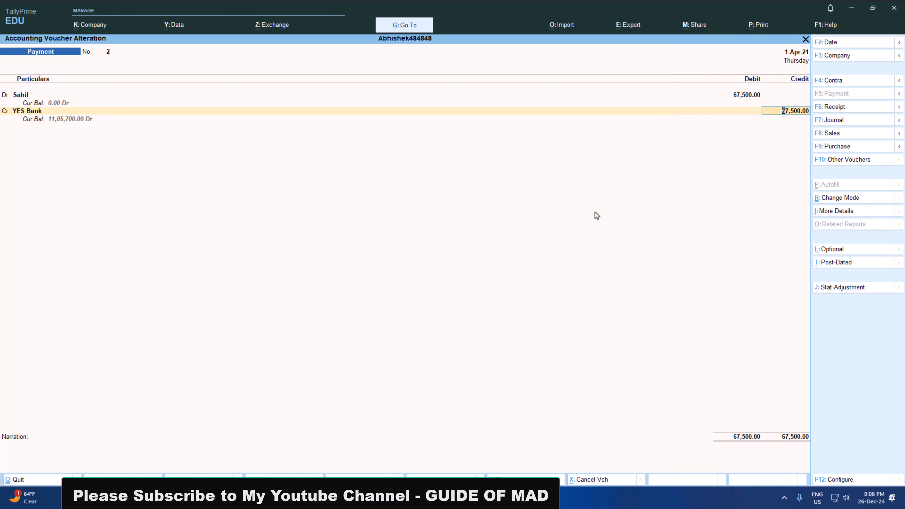
pyautogui.write('5')
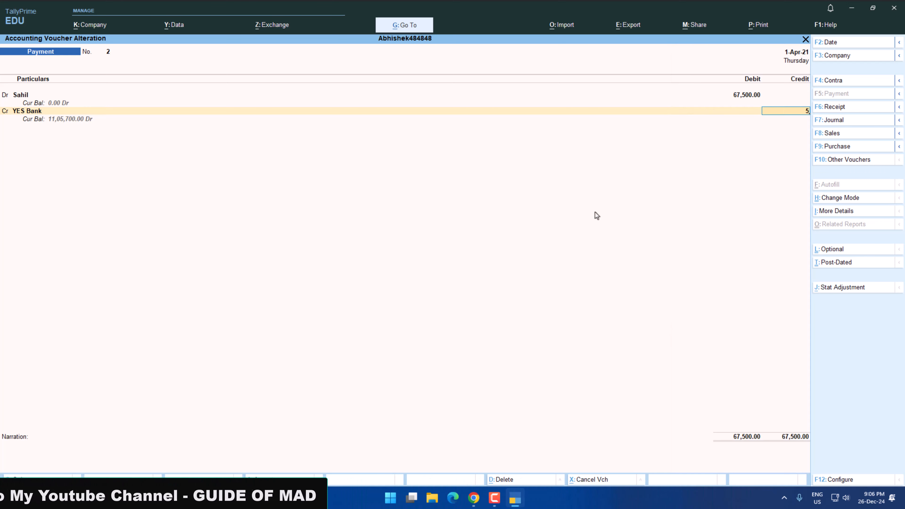
pyautogui.press('BackSpace')
pyautogui.write('65000')
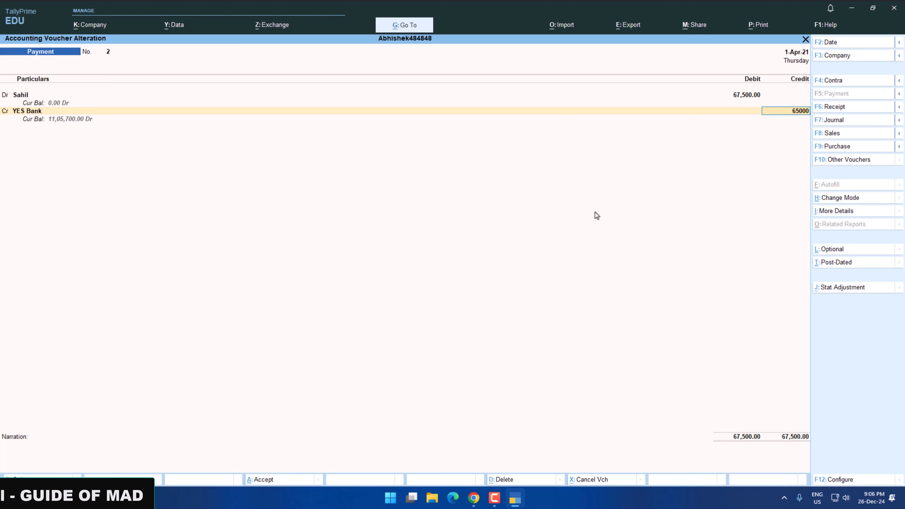
pyautogui.press('Return')
pyautogui.press('Return')
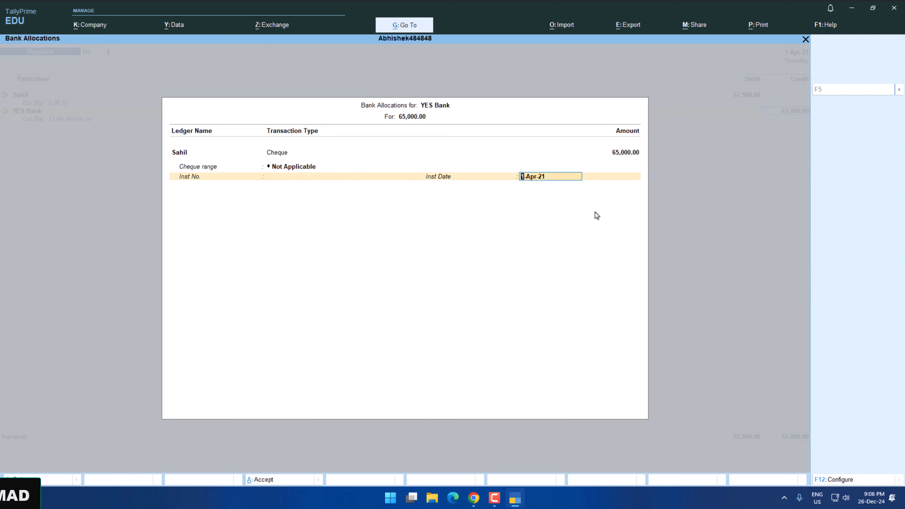
pyautogui.press('Return')
# Credit the remaining 2,500 to Discount Recived and save the altered payment voucher.
pyautogui.write('Di')
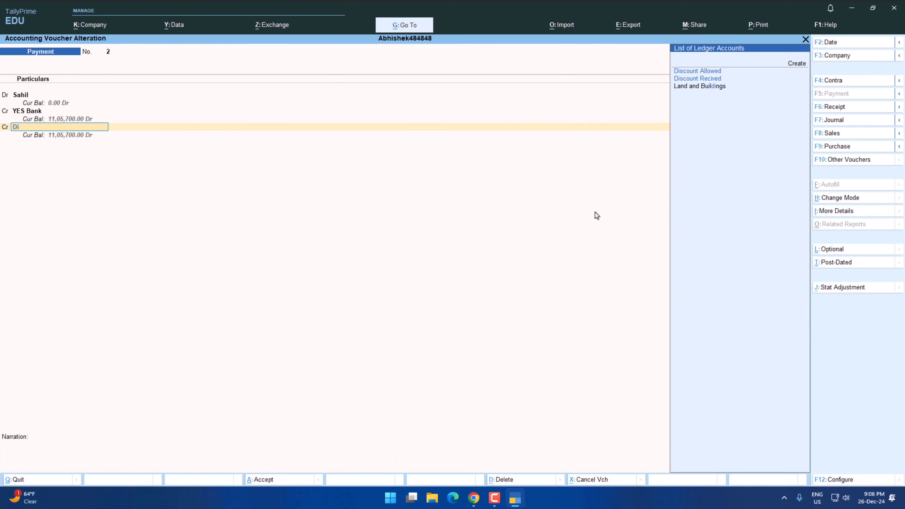
pyautogui.press('Down')
pyautogui.press('Return')
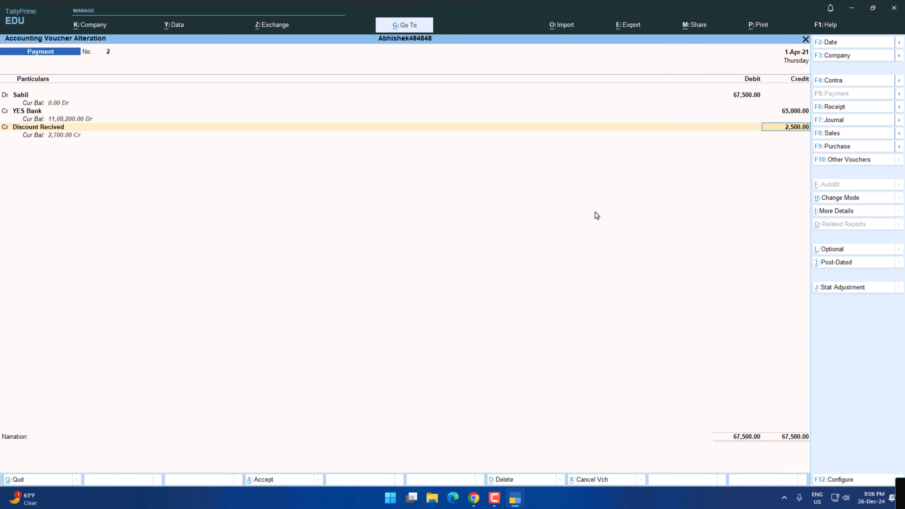
# Start a purchase voucher for transaction 7 with its supplier as party, keeping the party details and choosing the Purchase ledger.
pyautogui.hotkey('alt', 'Tab')
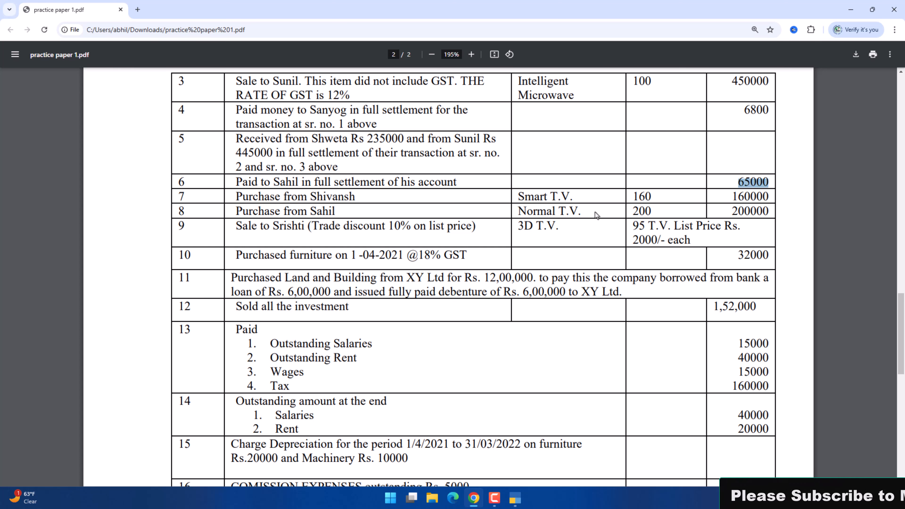
pyautogui.hotkey('alt', 'Tab')
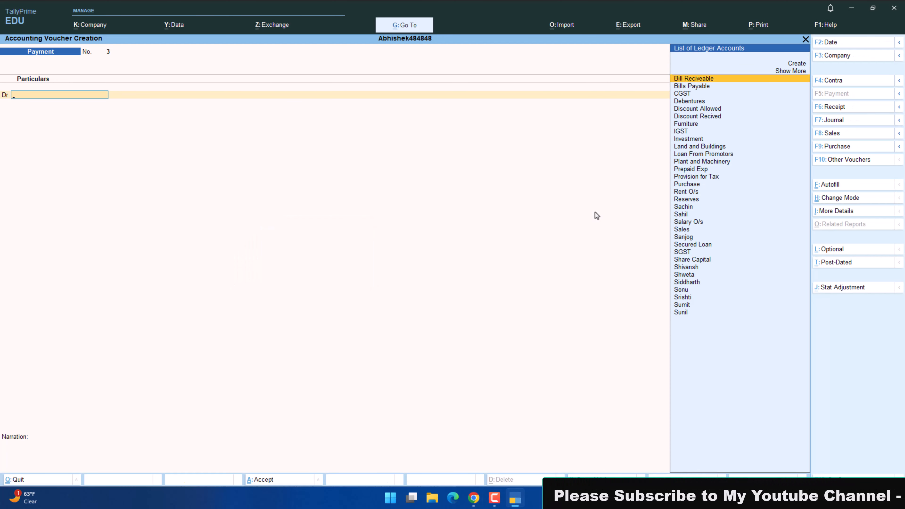
pyautogui.click(823, 149)
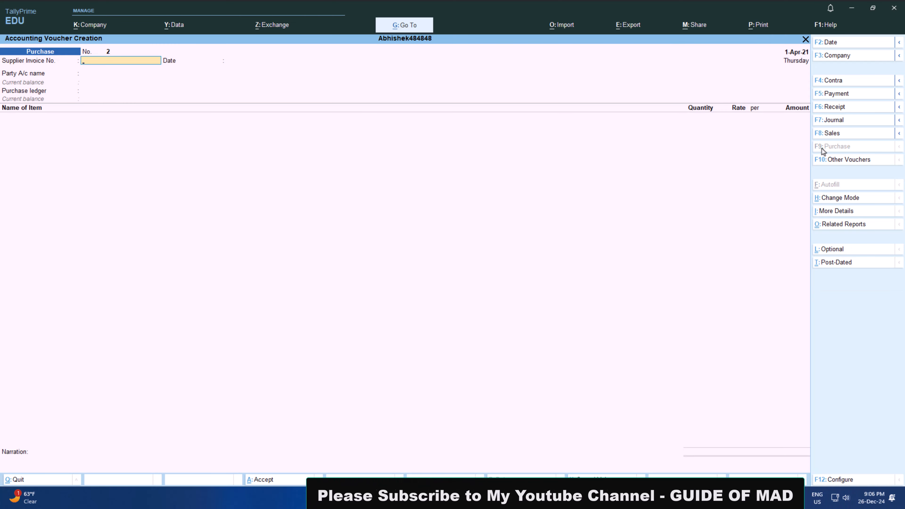
pyautogui.press('Return')
pyautogui.press('Return')
pyautogui.press('alt')
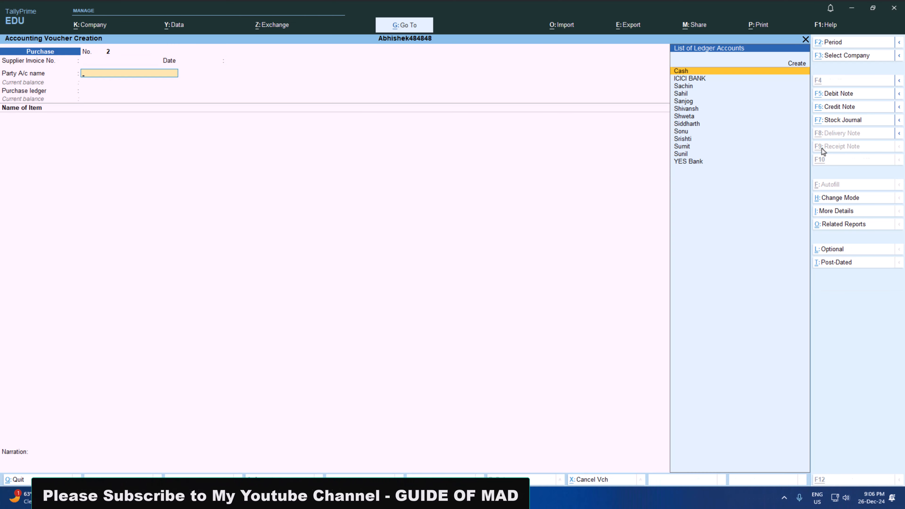
pyautogui.write('sh')
pyautogui.press('Return')
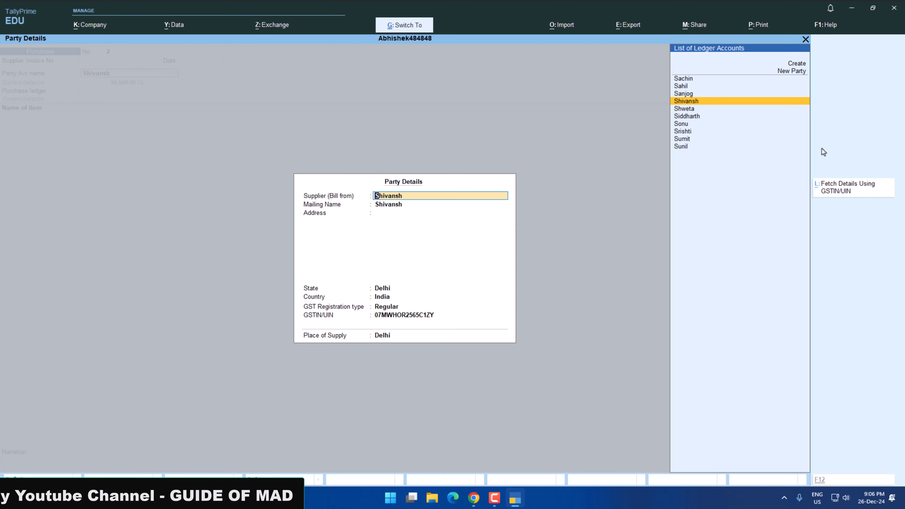
pyautogui.press('Return')
pyautogui.press('Return')
# Add 160 pcs of Smart T.V. for 160000 from transaction 7 of the practice paper and save the purchase voucher.
pyautogui.hotkey('alt', 'Tab')
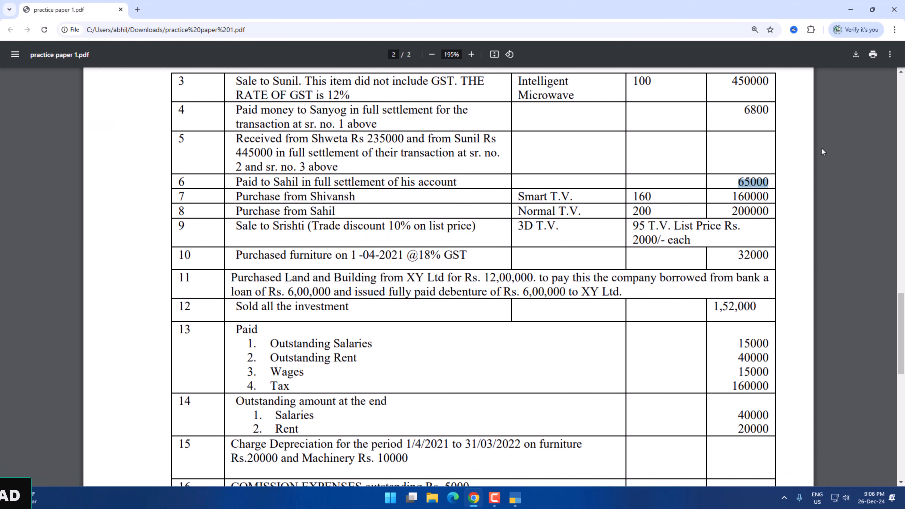
pyautogui.hotkey('alt', 'Tab')
pyautogui.write('S')
pyautogui.hotkey('alt', 'Tab')
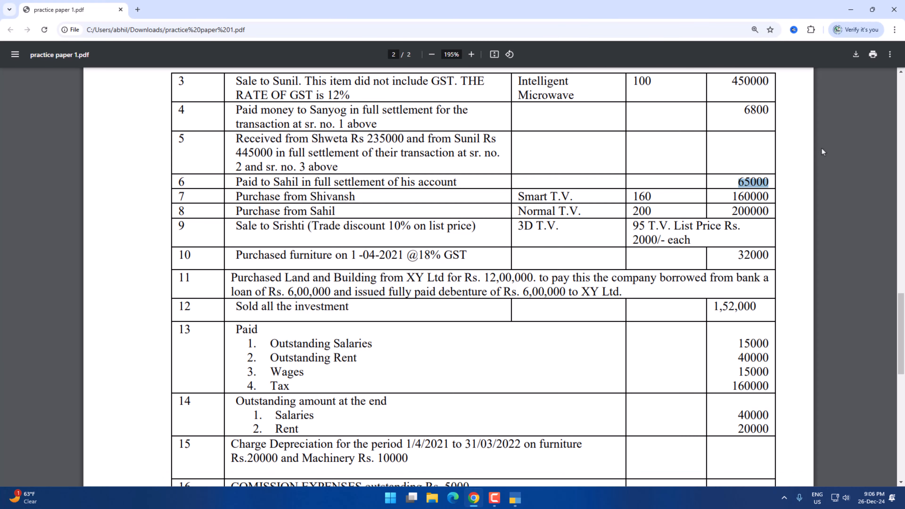
pyautogui.hotkey('alt', 'Tab')
pyautogui.hotkey('alt', 'Tab')
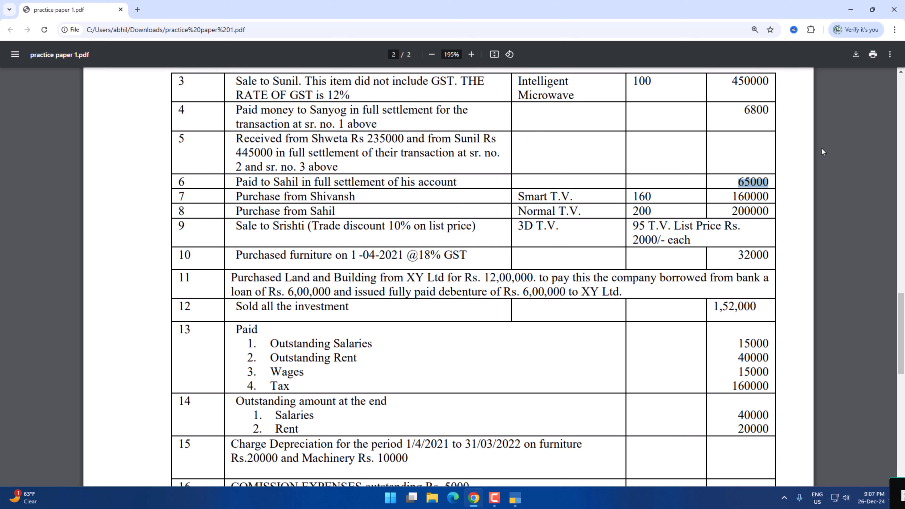
pyautogui.hotkey('alt', 'Tab')
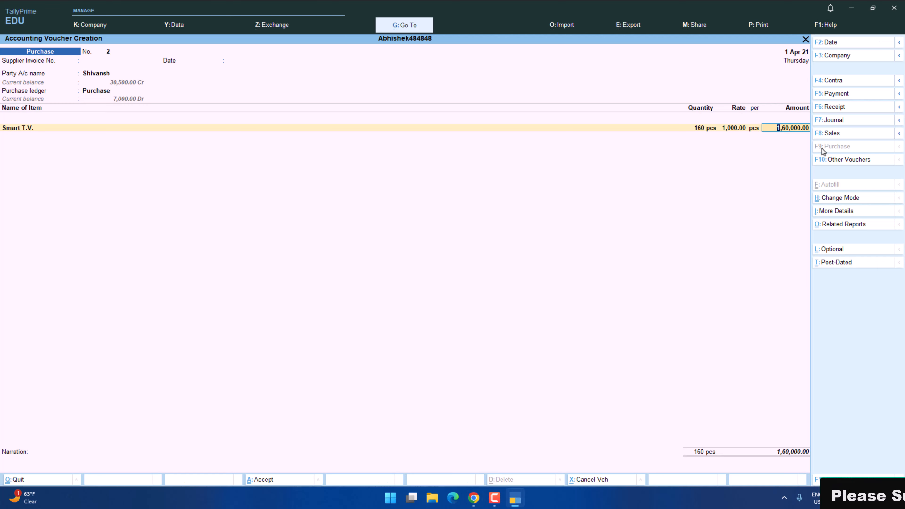
pyautogui.hotkey('alt', 'Tab')
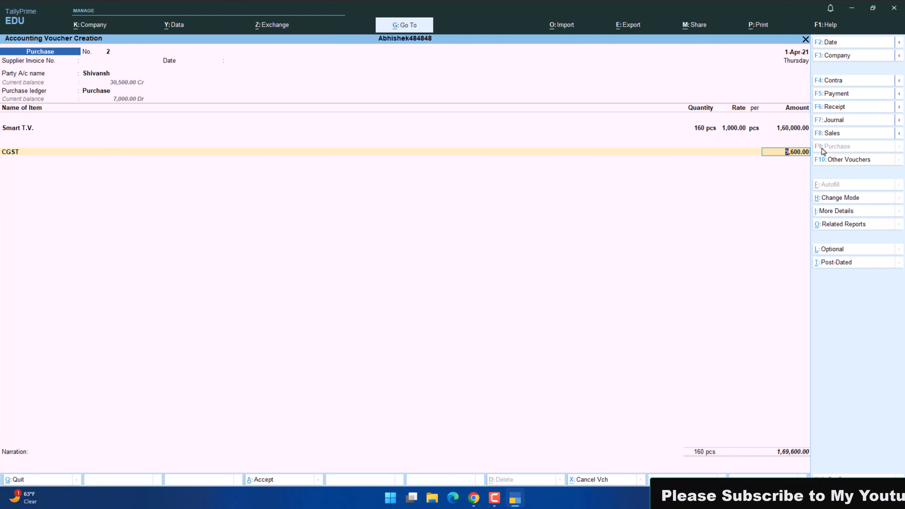
pyautogui.press('Return')
pyautogui.hotkey('ctrl', 'a')
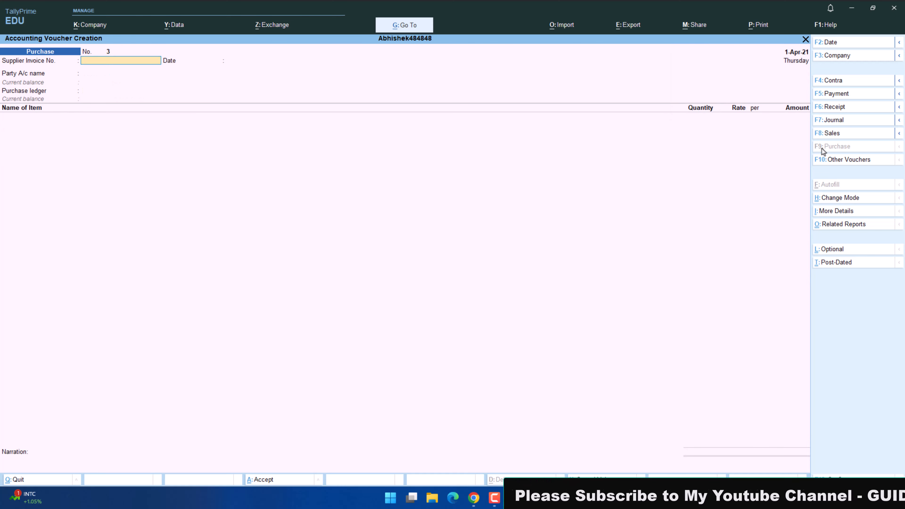
# Enter transaction 8's supplier as party in the purchase voucher, keep the party details and choose the Purchase ledger.
pyautogui.press('Return')
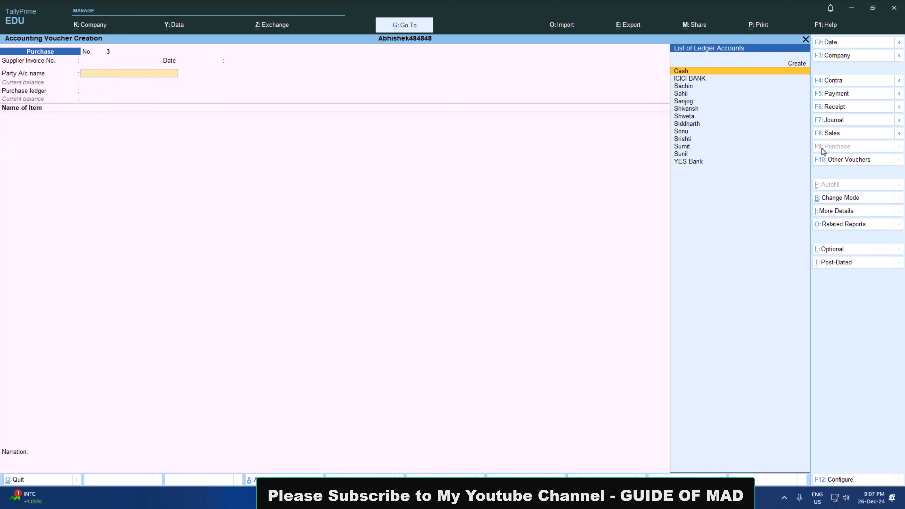
pyautogui.write('sah')
pyautogui.press('Return')
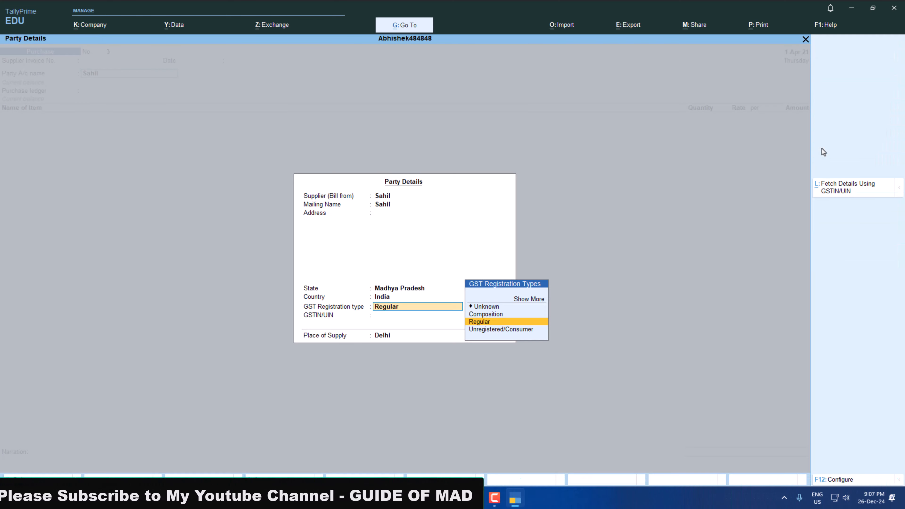
pyautogui.press('Return')
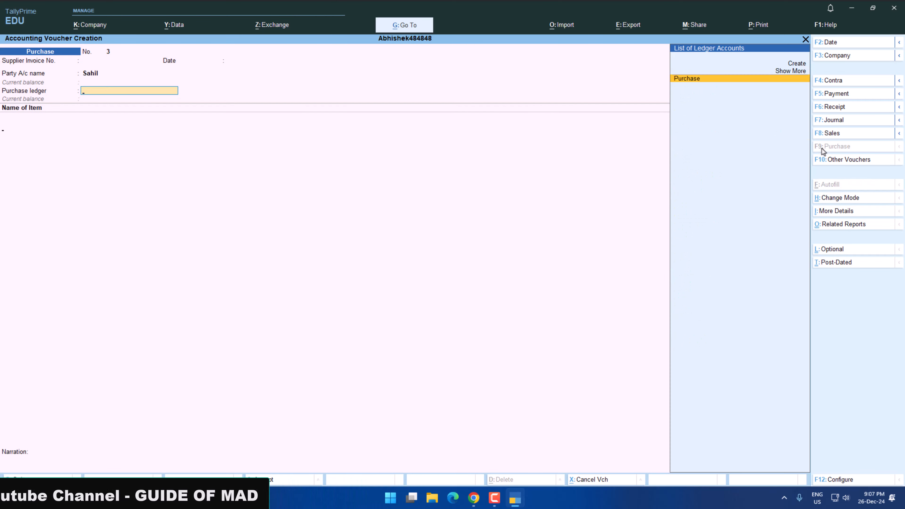
pyautogui.press('Return')
# Add 200 pcs of Normal T.V for 200000, as listed for transaction 8 in the practice paper.
pyautogui.hotkey('alt', 'Tab')
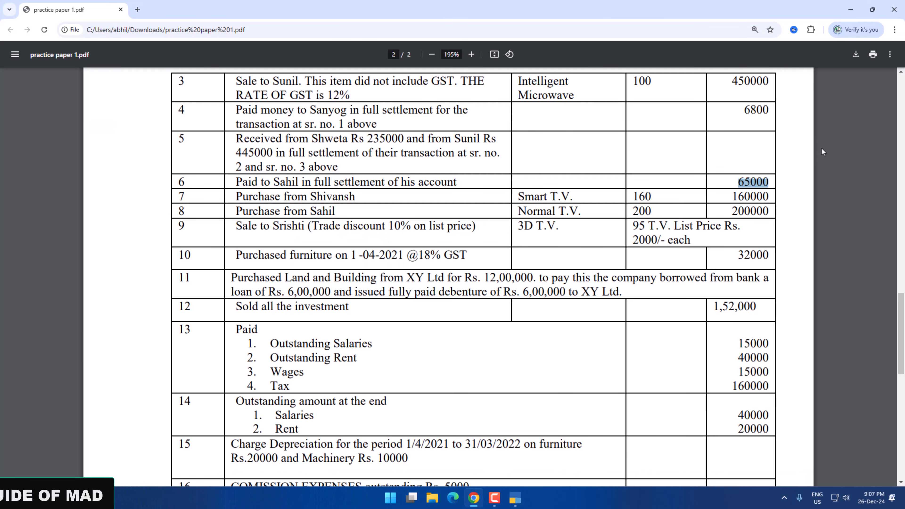
pyautogui.hotkey('alt', 'Tab')
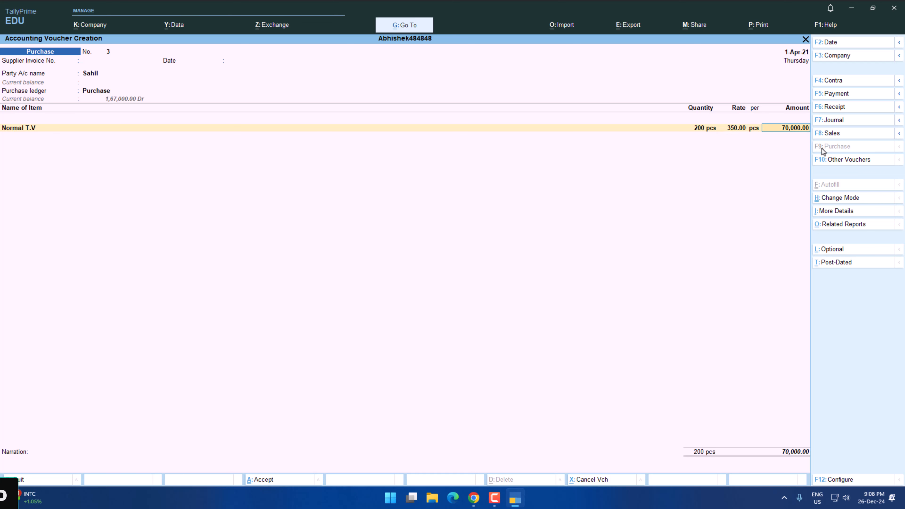
pyautogui.write('200000')
pyautogui.press('Return')
pyautogui.press('Return')
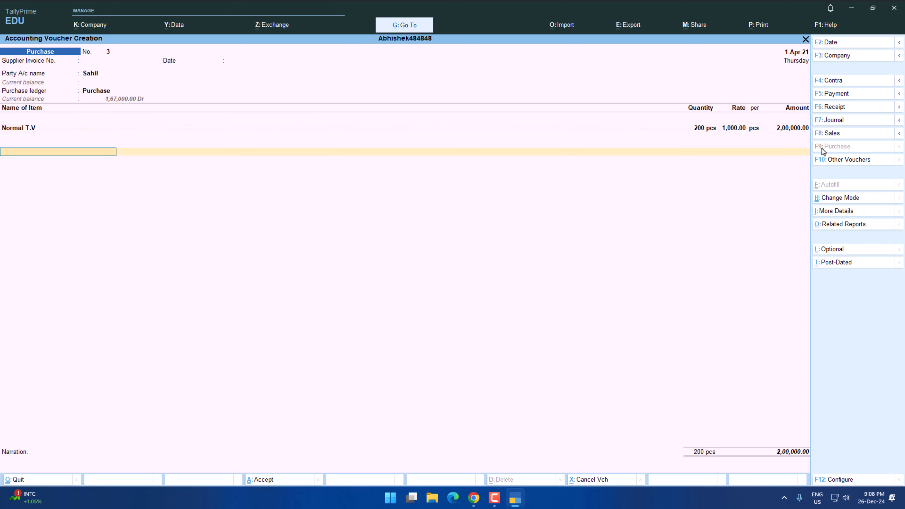
# Add the IGST ledger below the Normal T.V line and save the purchase voucher.
pyautogui.write('c')
pyautogui.press('Return')
pyautogui.press('BackSpace')
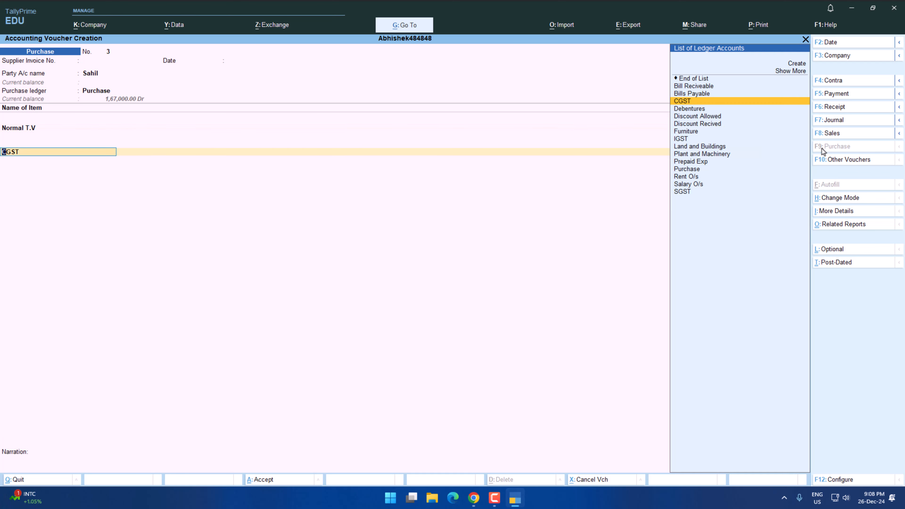
pyautogui.write('i')
pyautogui.press('Return')
pyautogui.press('Return')
pyautogui.press('Return')
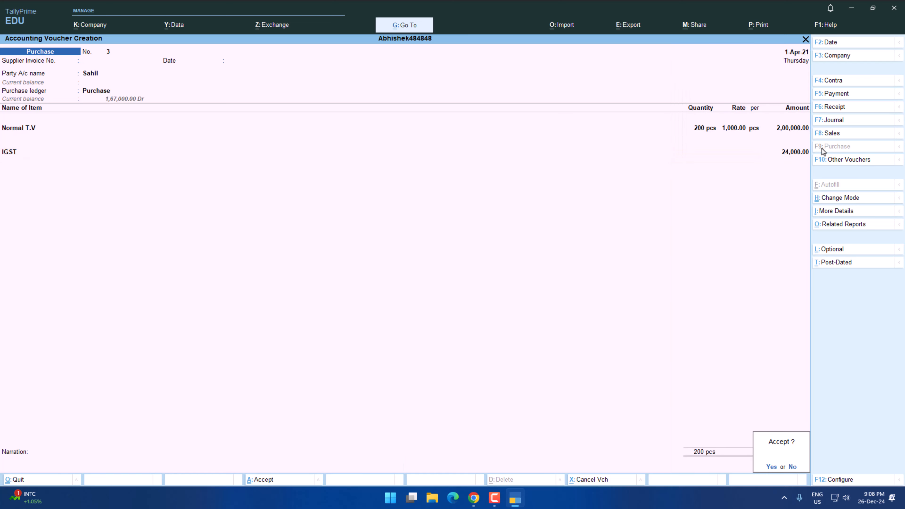
pyautogui.press('Return')
# Check transaction 9 in the practice paper and enable the discount column in invoices in the company features.
pyautogui.hotkey('alt', 'Tab')
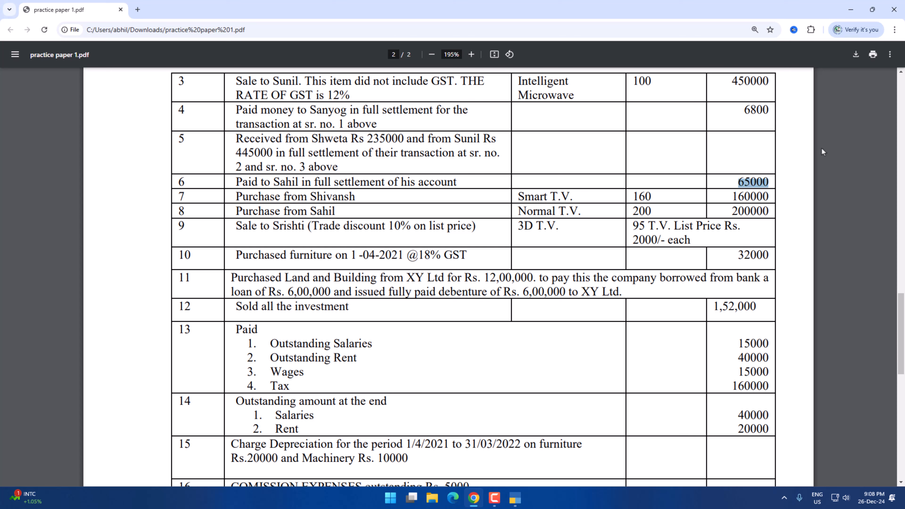
pyautogui.hotkey('alt', 'Tab')
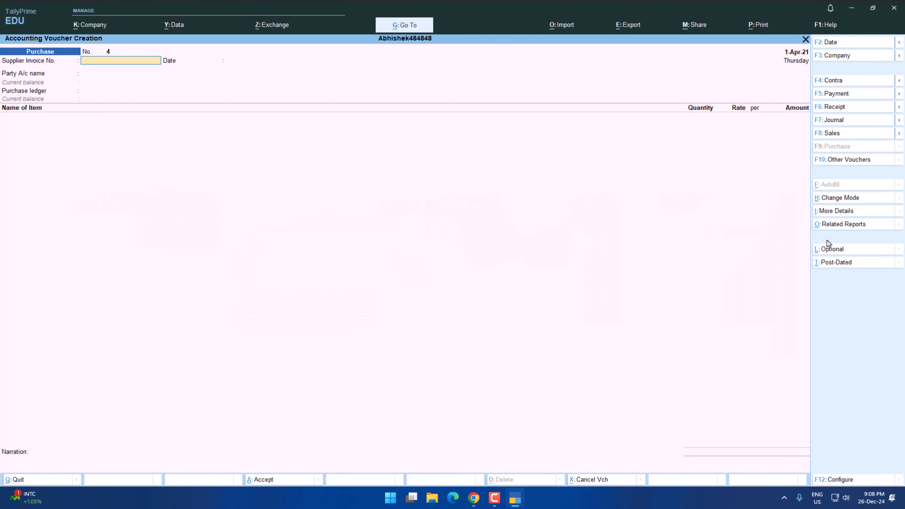
pyautogui.press('F11')
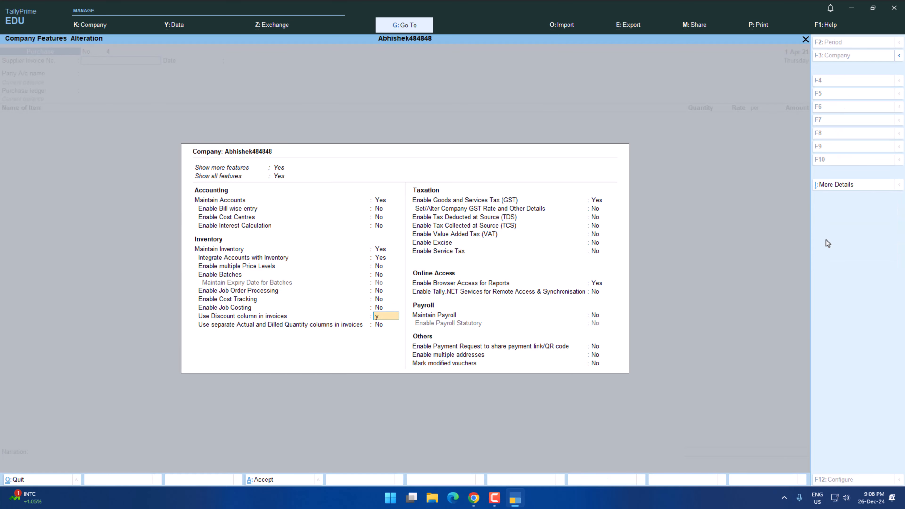
pyautogui.press('Return')
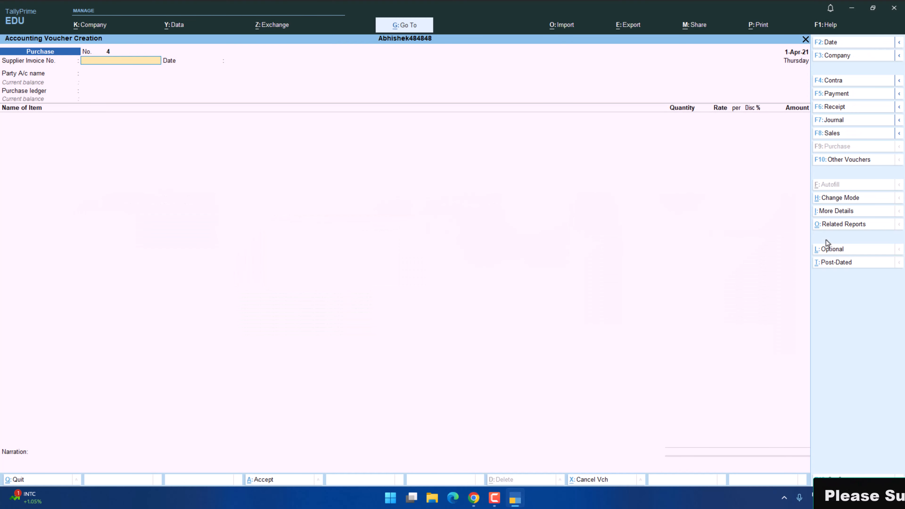
# Start a sales voucher for transaction 9 with its customer as party and choose the Sales ledger.
pyautogui.click(832, 134)
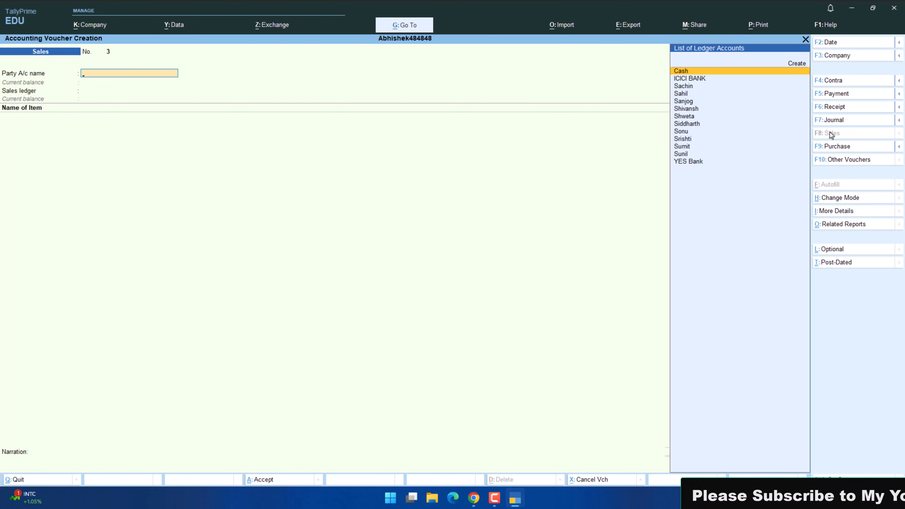
pyautogui.hotkey('alt', 'Tab')
pyautogui.hotkey('alt', 'Tab')
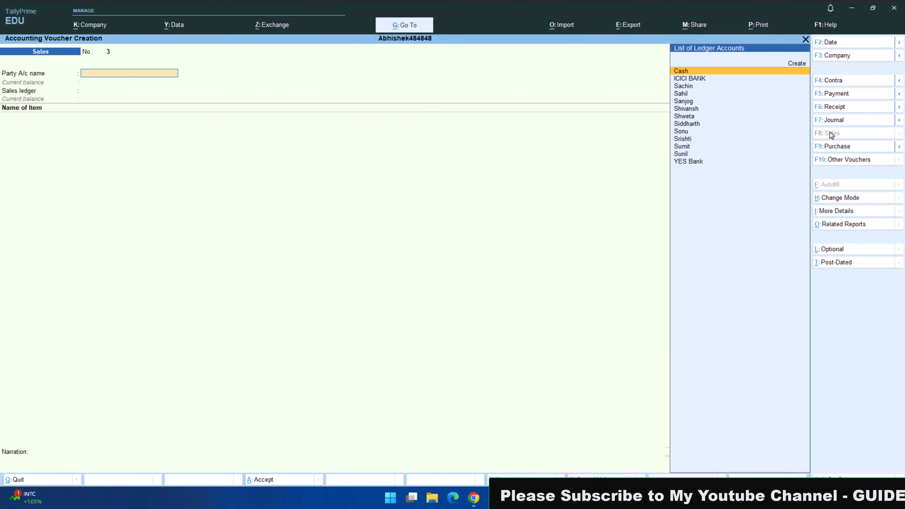
pyautogui.write('S')
pyautogui.press('Down')
pyautogui.press('Down')
pyautogui.press('Down')
pyautogui.press('Down')
pyautogui.press('Down')
pyautogui.press('Down')
pyautogui.press('Down')
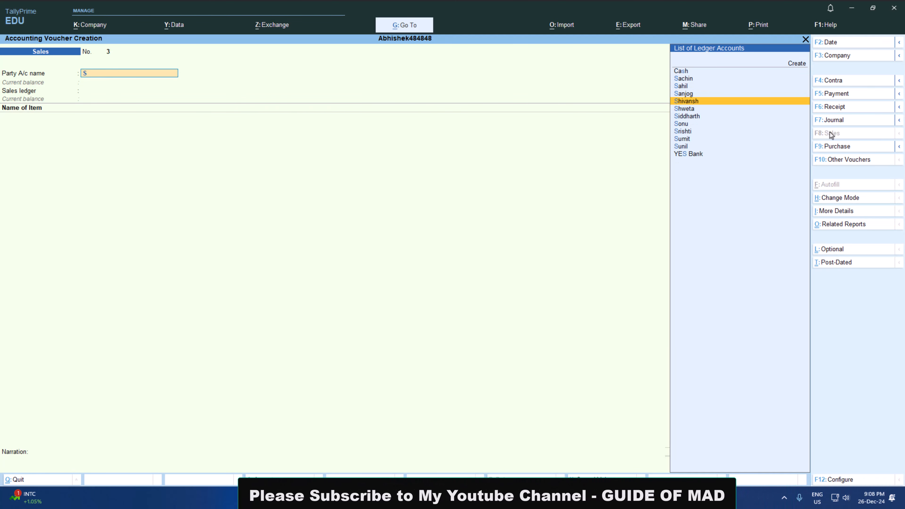
pyautogui.press('Return')
pyautogui.press('Return')
# Add the 3D item with a quantity of 95 pcs from transaction 9 of the practice paper.
pyautogui.hotkey('alt', 'Tab')
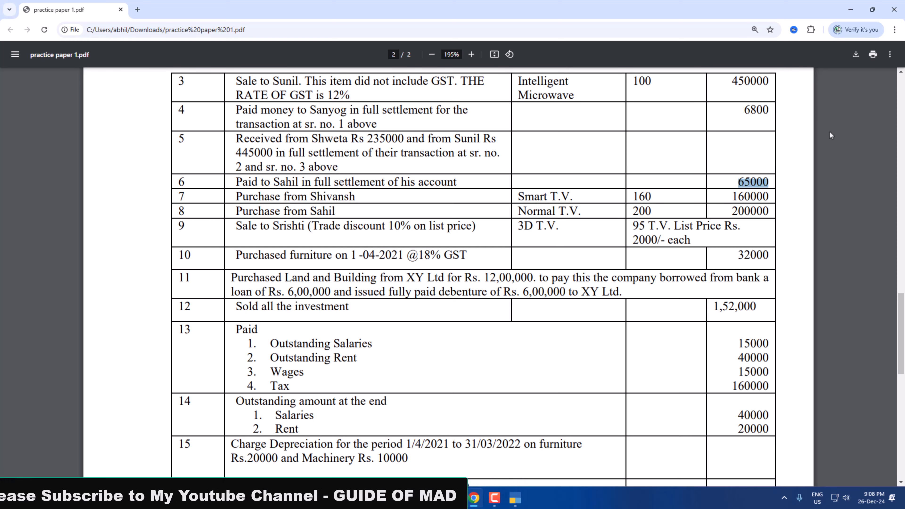
pyautogui.hotkey('alt', 'Tab')
pyautogui.hotkey('alt', 'Tab')
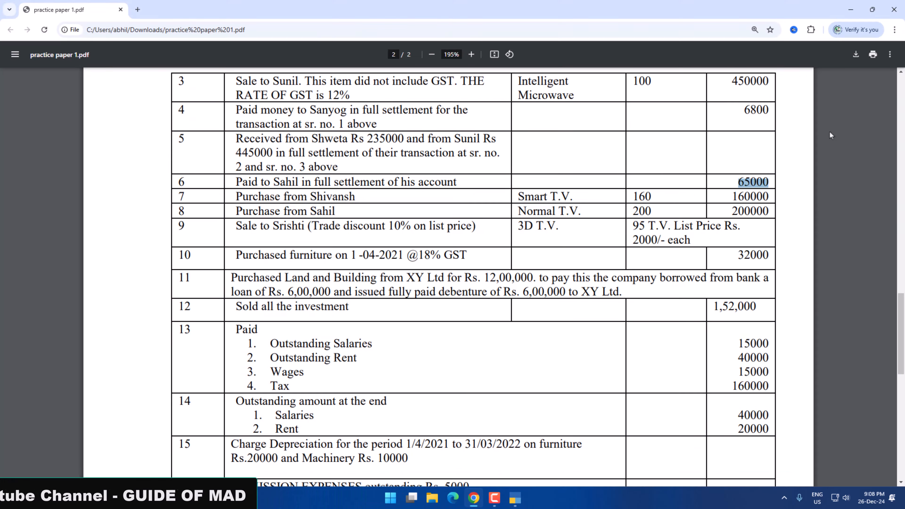
pyautogui.hotkey('alt', 'Tab')
pyautogui.write('3D')
pyautogui.hotkey('alt', 'Tab')
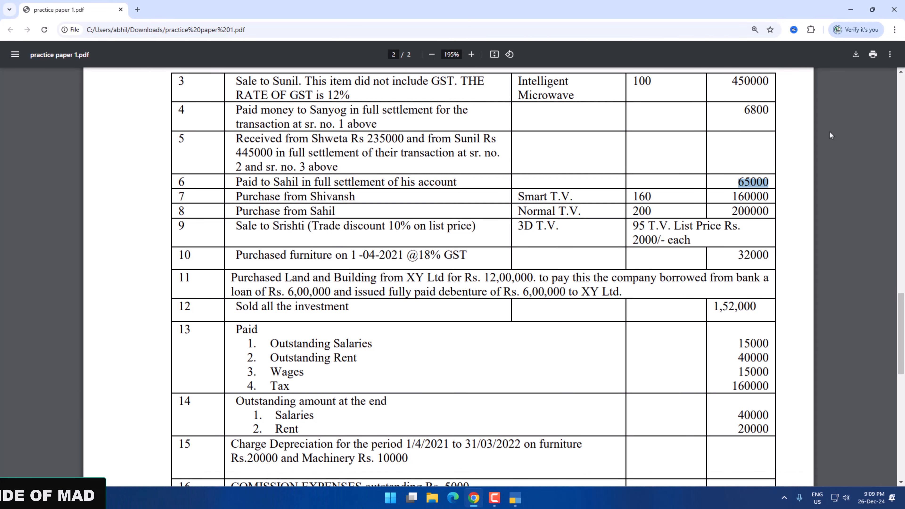
pyautogui.hotkey('alt', 'Tab')
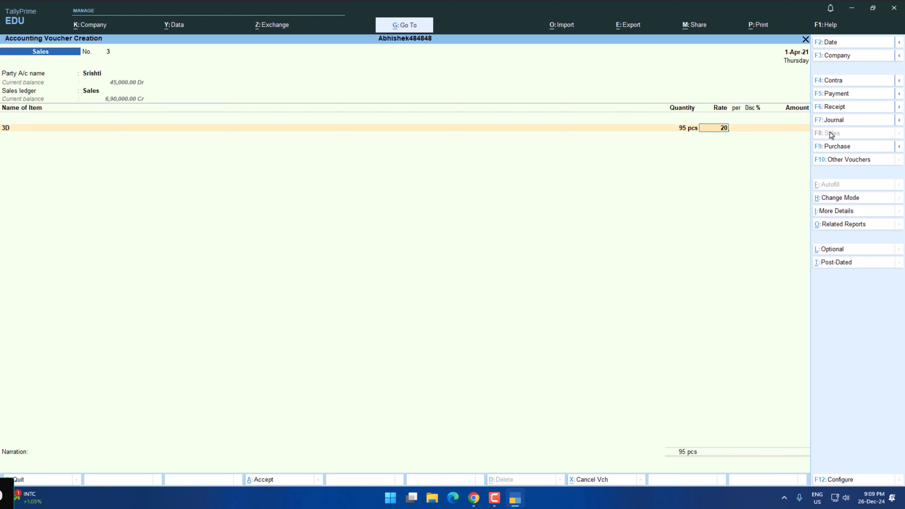
# Set the 3D item's rate to 2000 per piece with the 10% trade discount given in the practice paper.
pyautogui.hotkey('alt', 'Tab')
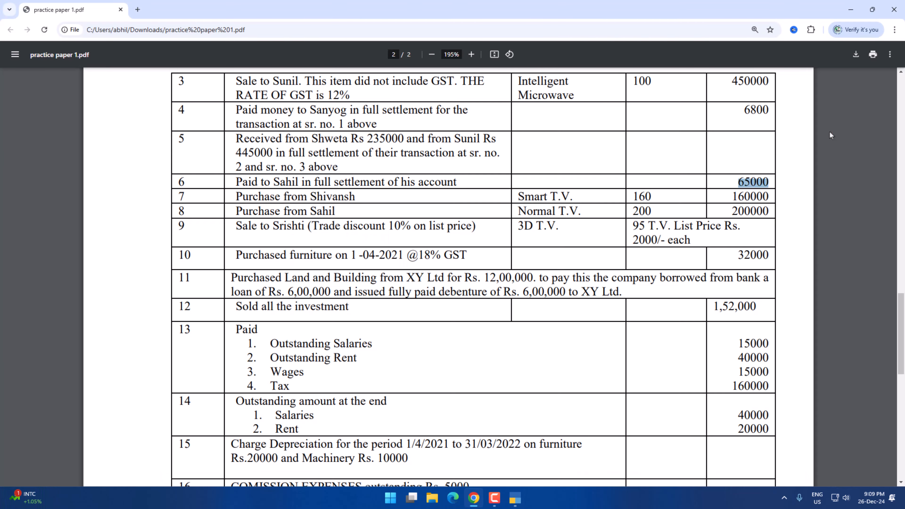
pyautogui.hotkey('alt', 'Tab')
pyautogui.hotkey('alt', 'Tab')
pyautogui.hotkey('alt', 'Tab')
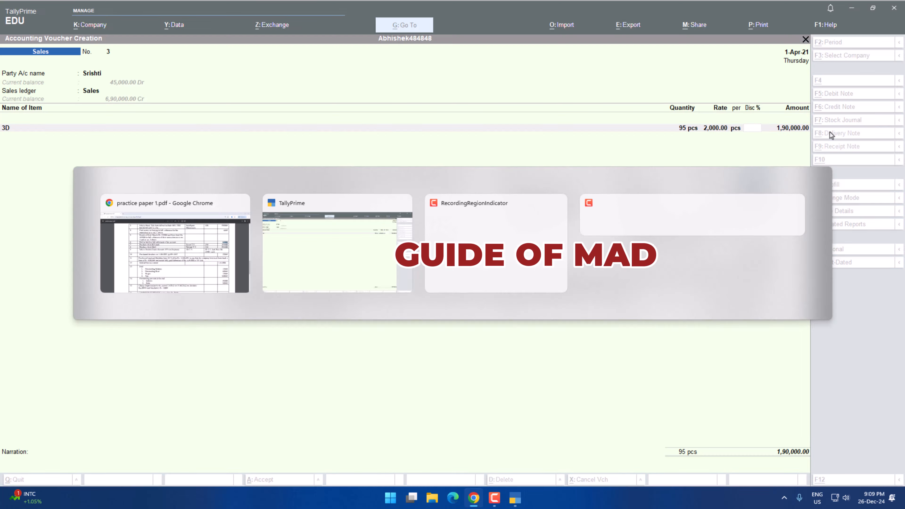
pyautogui.write('10')
pyautogui.press('Return')
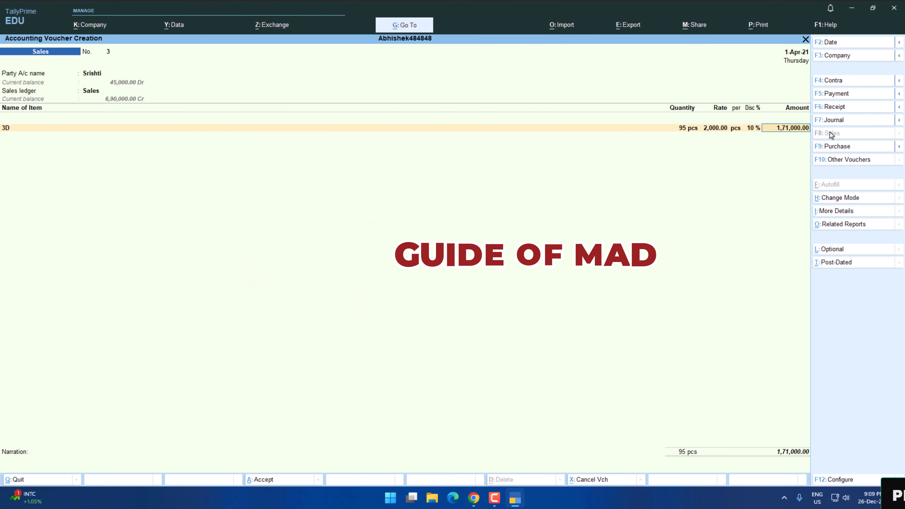
# Add the CGST and SGST ledgers below the 3D item and save the sales voucher.
pyautogui.press('Return')
pyautogui.press('Return')
pyautogui.press('Return')
pyautogui.press('BackSpace')
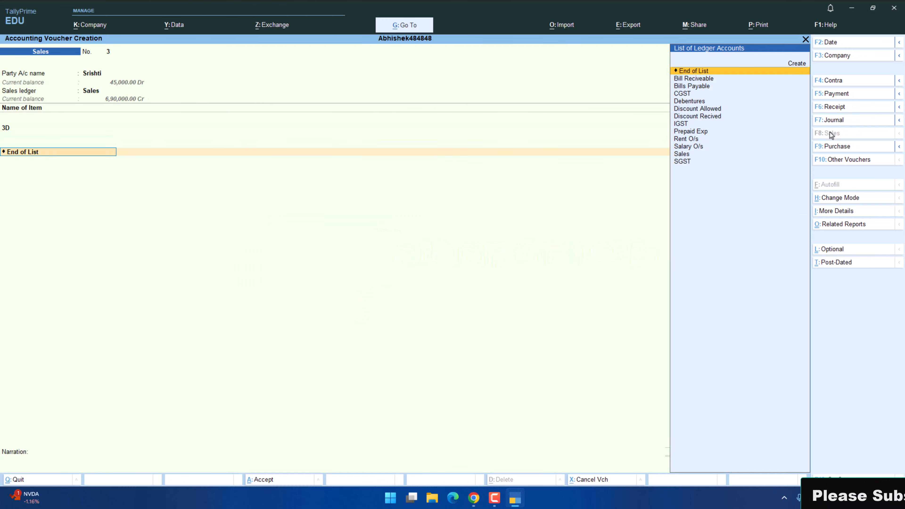
pyautogui.press('Return')
pyautogui.press('BackSpace')
pyautogui.write('C')
pyautogui.press('Return')
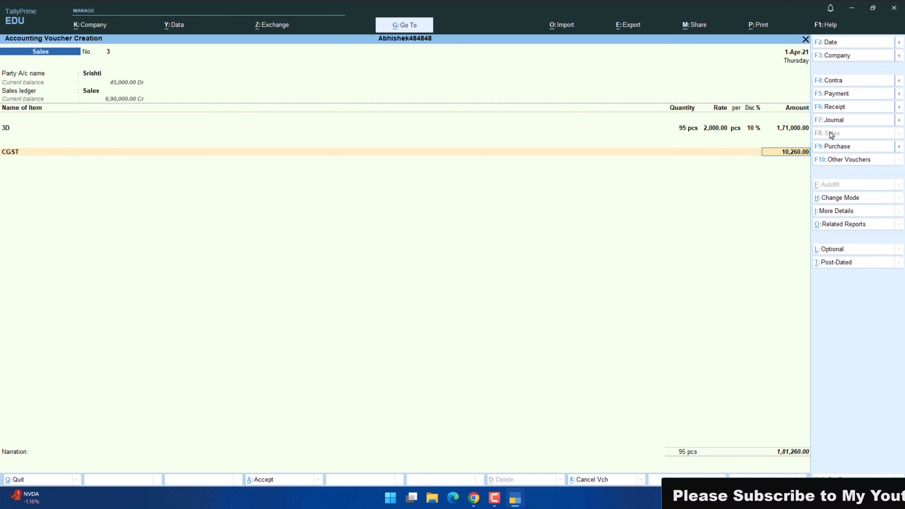
pyautogui.press('Return')
pyautogui.write('S')
pyautogui.press('Down')
# Start a journal voucher for the furniture purchase in transaction 10 of the practice paper.
pyautogui.hotkey('alt', 'Tab')
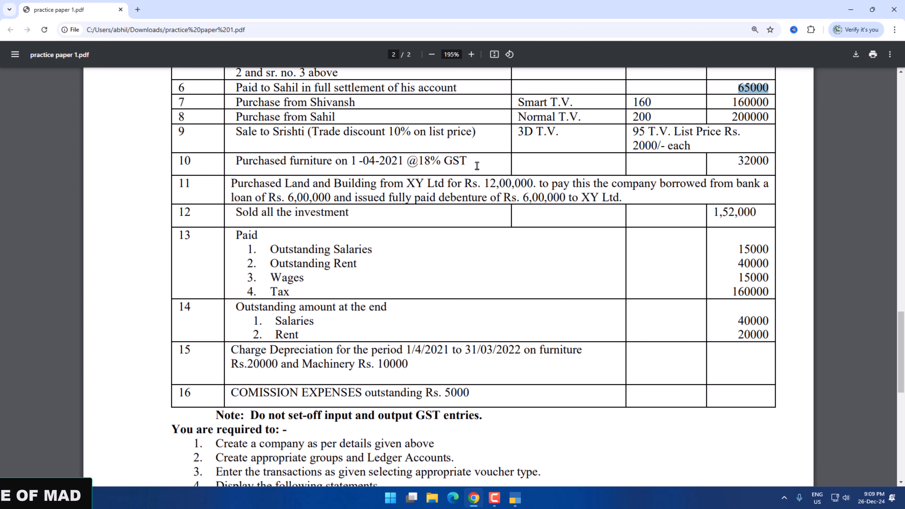
pyautogui.hotkey('alt', 'Tab')
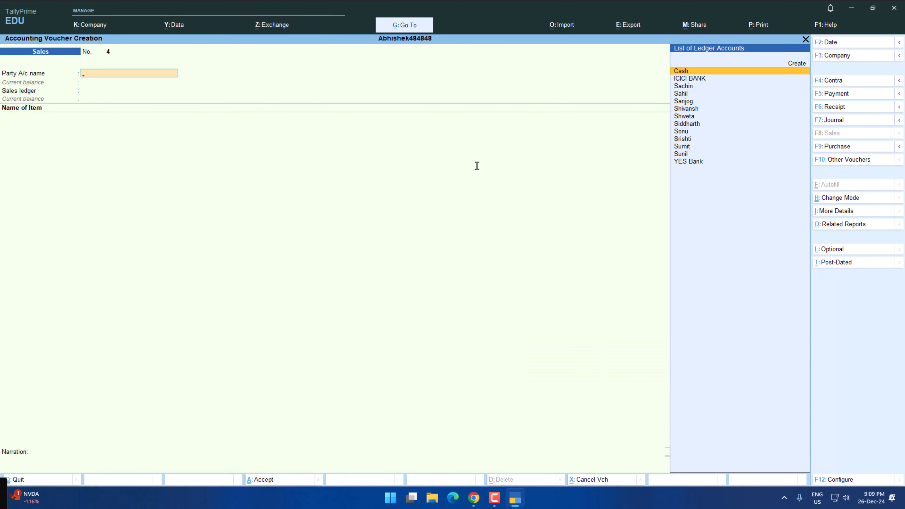
pyautogui.click(827, 121)
pyautogui.hotkey('alt', 'Tab')
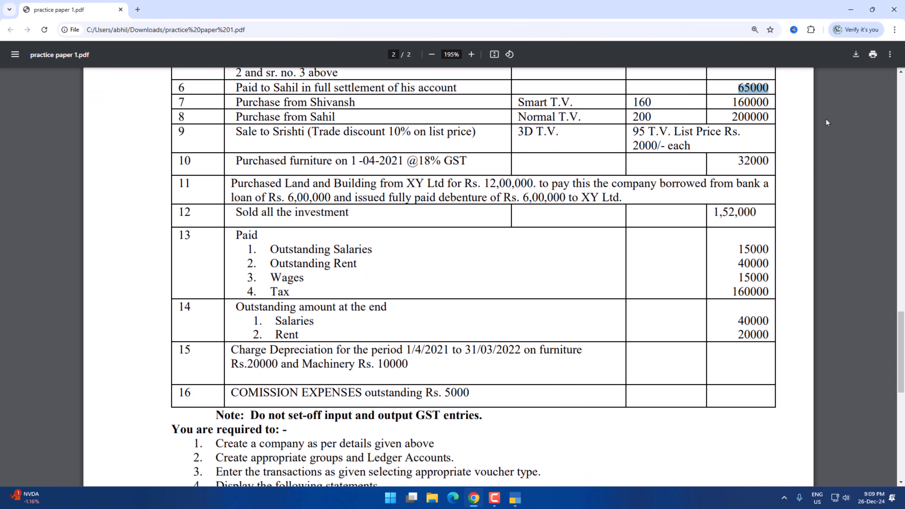
pyautogui.hotkey('alt', 'Tab')
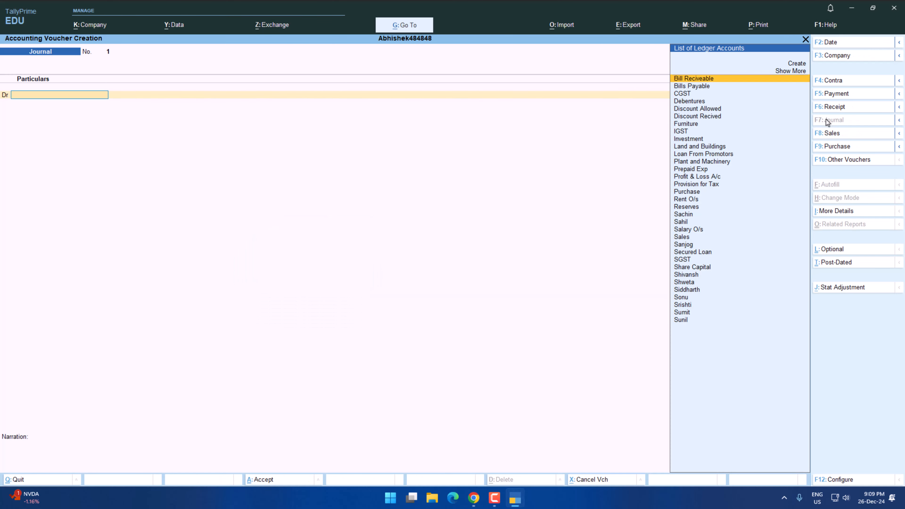
# Debit Furniture with 32000 from transaction 10, calculating the 18% GST and the total including it.
pyautogui.write('fur')
pyautogui.press('Return')
pyautogui.hotkey('alt', 'Tab')
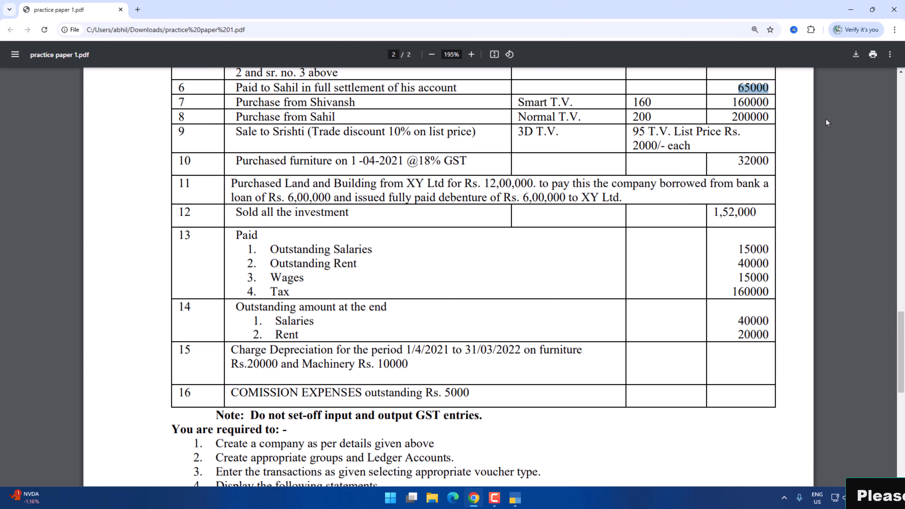
pyautogui.hotkey('alt', 'Tab')
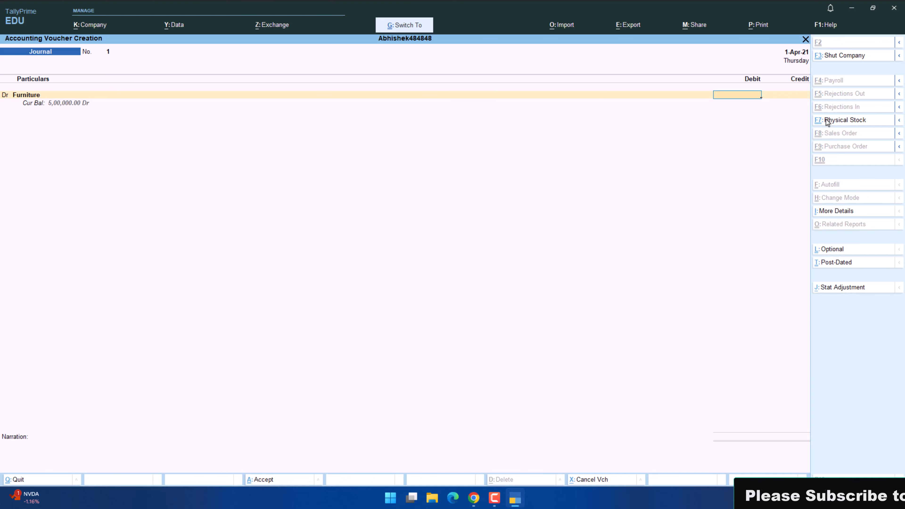
pyautogui.hotkey('ctrl', 'n')
pyautogui.write('32000')
pyautogui.press('Return')
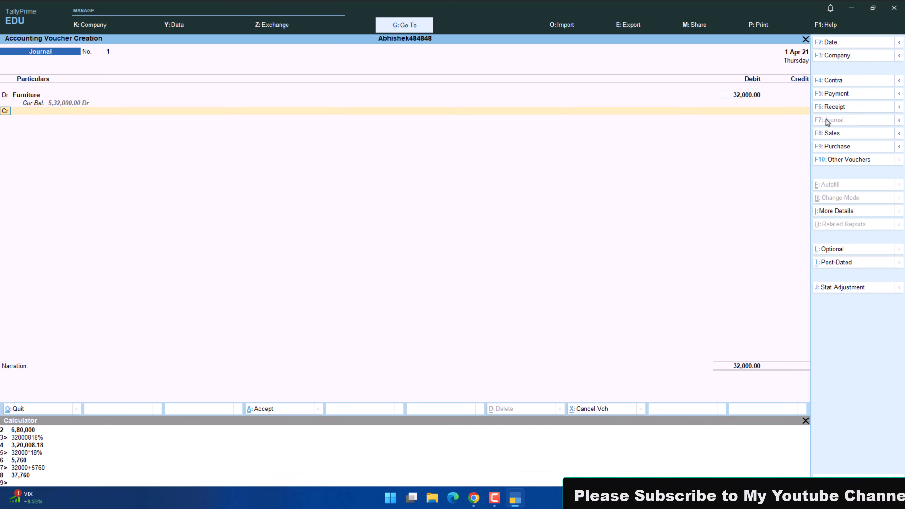
# Debit CGST in the furniture journal with 9% of 32000, entering 2880.
pyautogui.write('d')
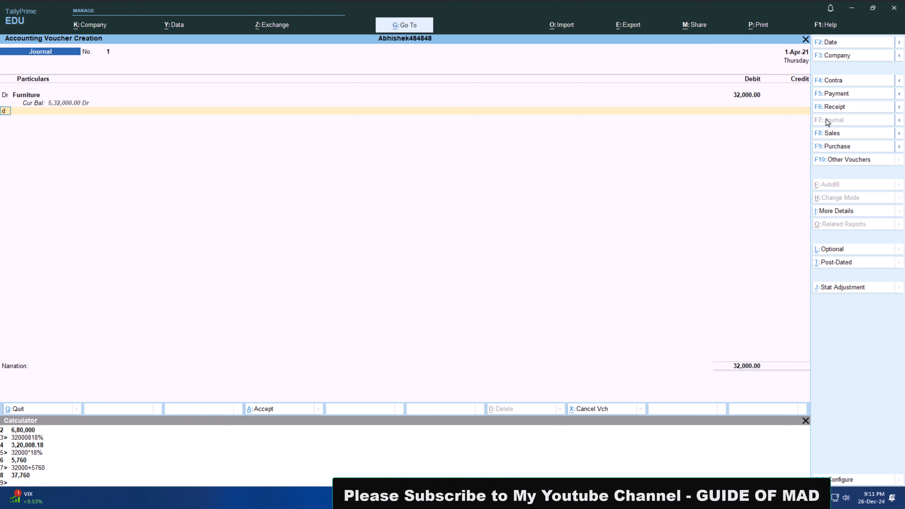
pyautogui.press('Return')
pyautogui.write('c')
pyautogui.press('Return')
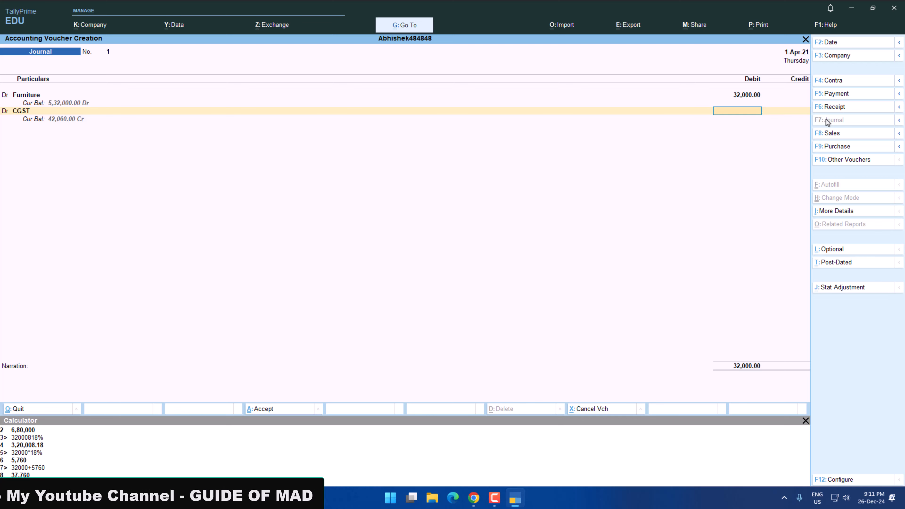
pyautogui.hotkey('ctrl', 'n')
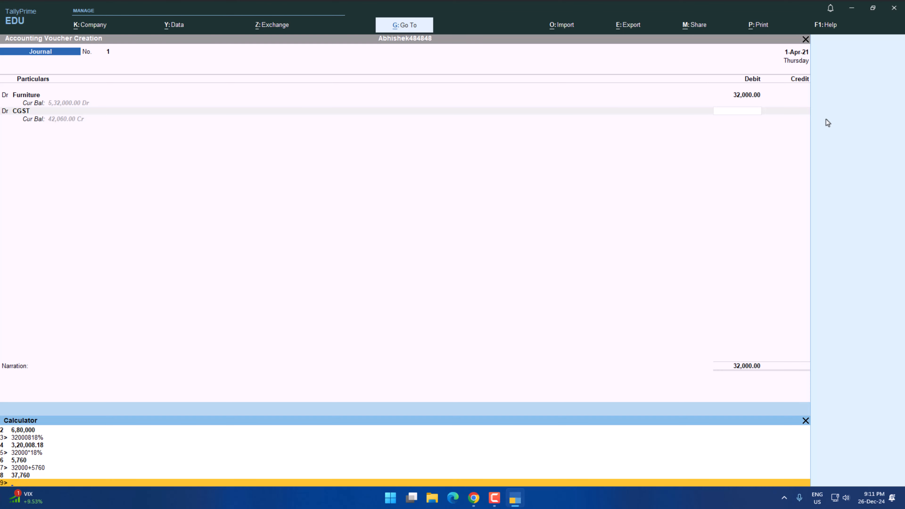
pyautogui.hotkey('alt', 'Tab')
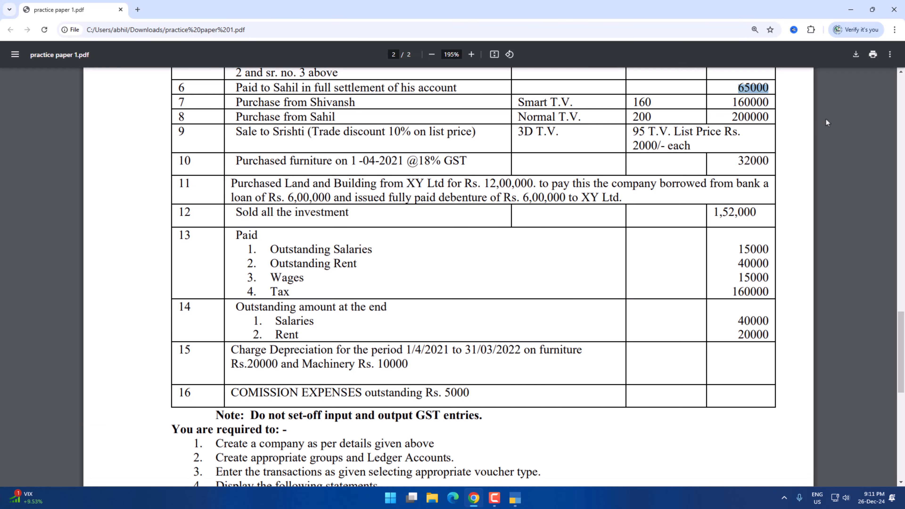
pyautogui.hotkey('alt', 'Tab')
pyautogui.write('32000*9%')
pyautogui.press('Return')
# Debit SGST with 2880 on the line below CGST.
pyautogui.press('Return')
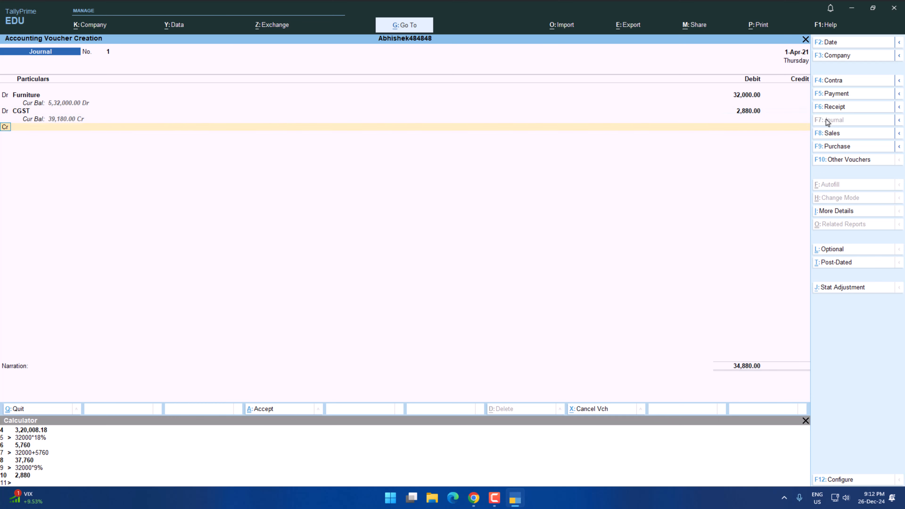
pyautogui.press('Return')
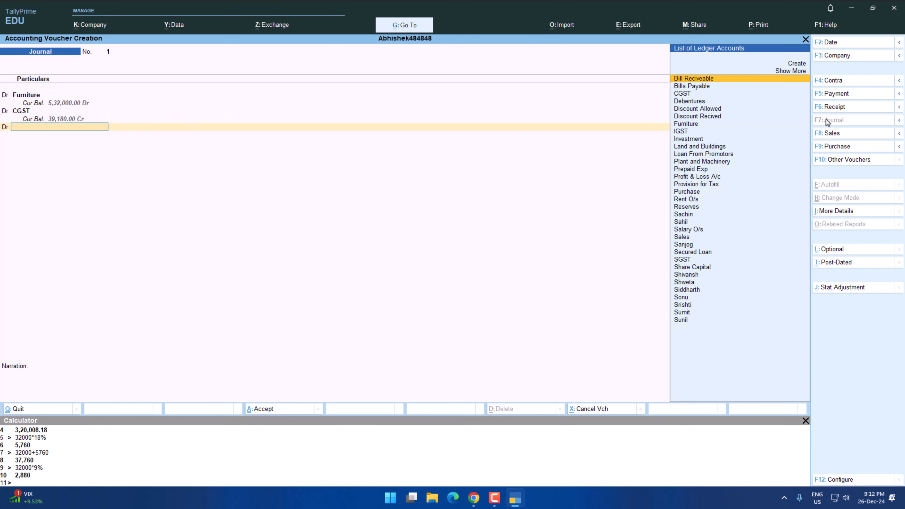
pyautogui.write('Sgs')
pyautogui.press('Return')
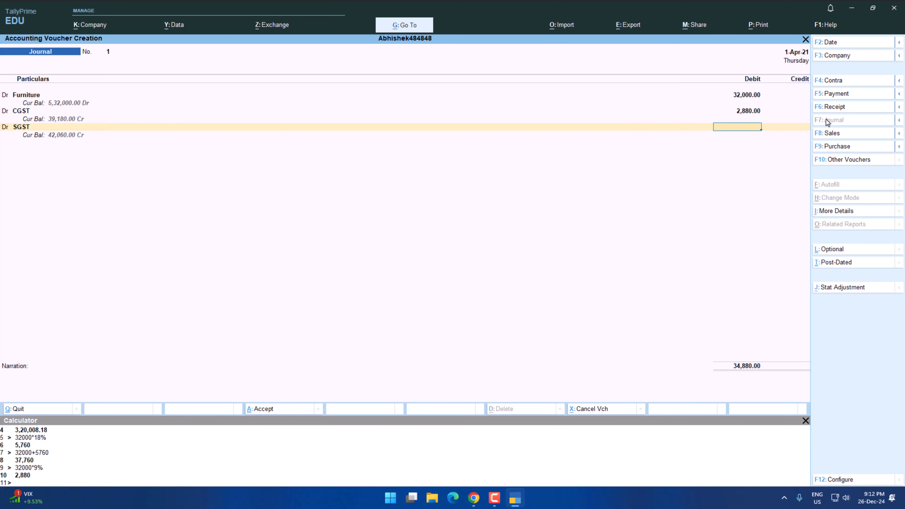
pyautogui.write('22')
pyautogui.press('BackSpace')
pyautogui.write('880')
pyautogui.press('Return')
pyautogui.press('Return')
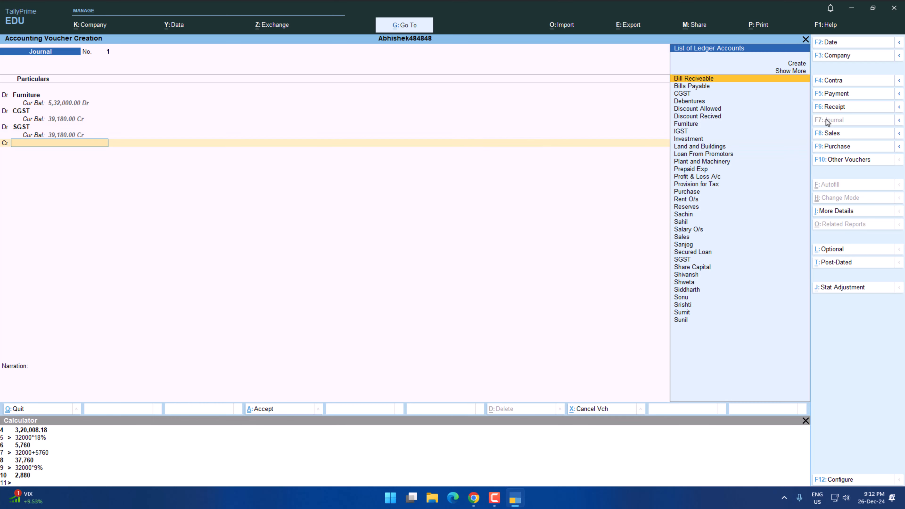
pyautogui.hotkey('alt', 'Tab')
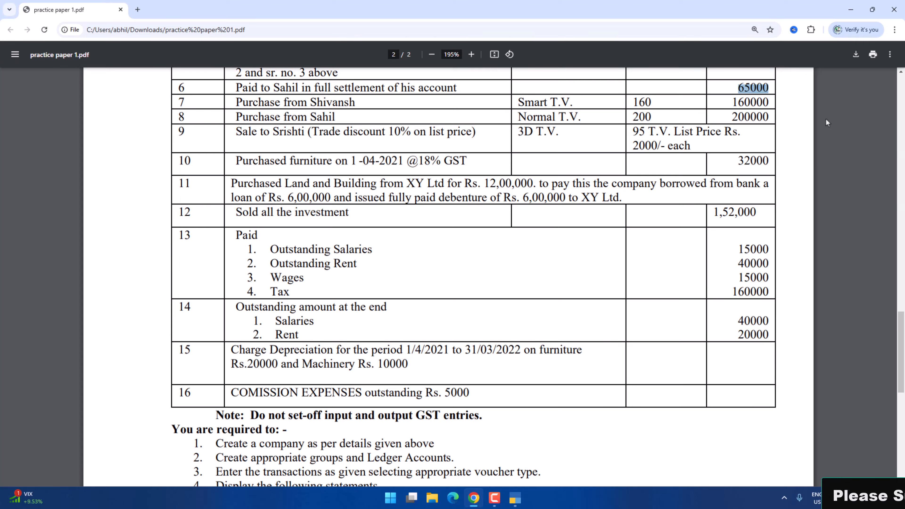
pyautogui.hotkey('alt', 'Tab')
pyautogui.write('ye')
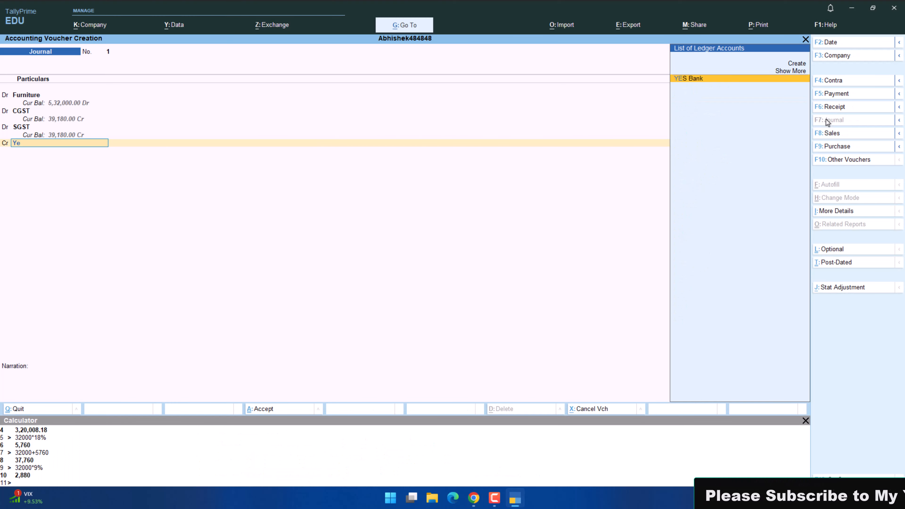
pyautogui.press('Return')
pyautogui.press('Return')
pyautogui.press('BackSpace')
pyautogui.press('BackSpace')
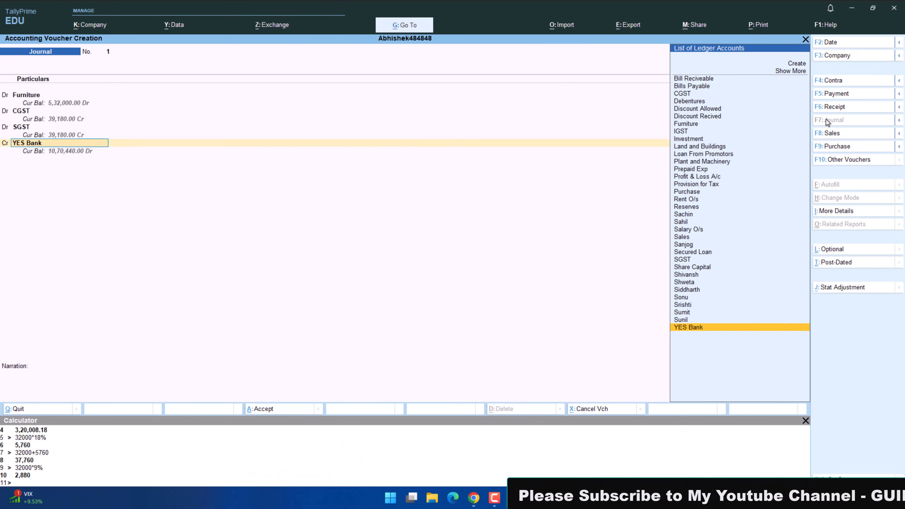
pyautogui.write('c')
pyautogui.press('Return')
pyautogui.press('BackSpace')
# Credit Cash with 37760, choosing it from the extended ledger list, and save the furniture journal.
pyautogui.write('c')
pyautogui.press('Up')
pyautogui.press('Up')
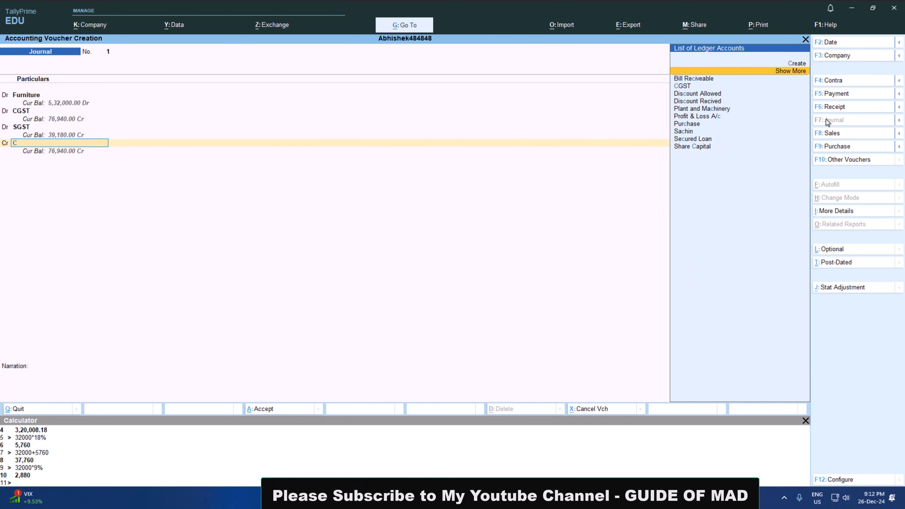
pyautogui.press('Return')
pyautogui.press('Down')
pyautogui.press('Down')
pyautogui.press('Down')
pyautogui.press('Return')
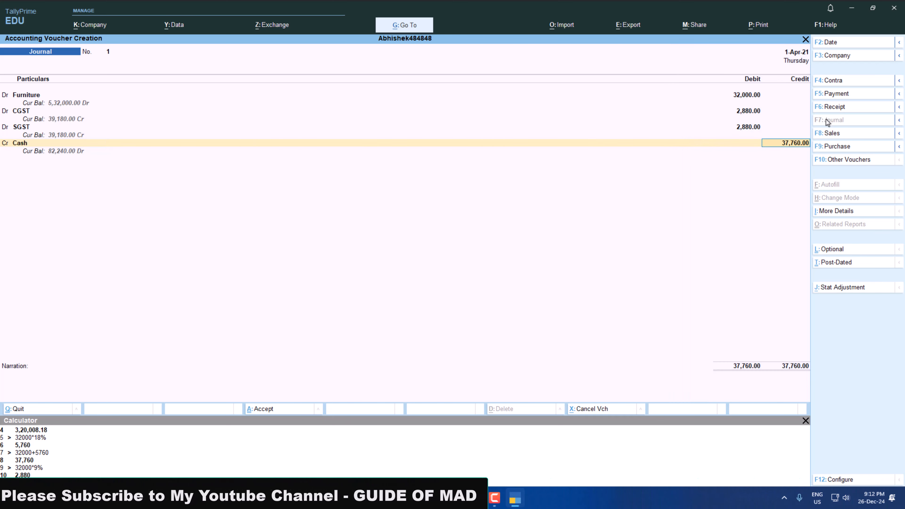
pyautogui.press('Return')
pyautogui.press('Return')
pyautogui.press('Return')
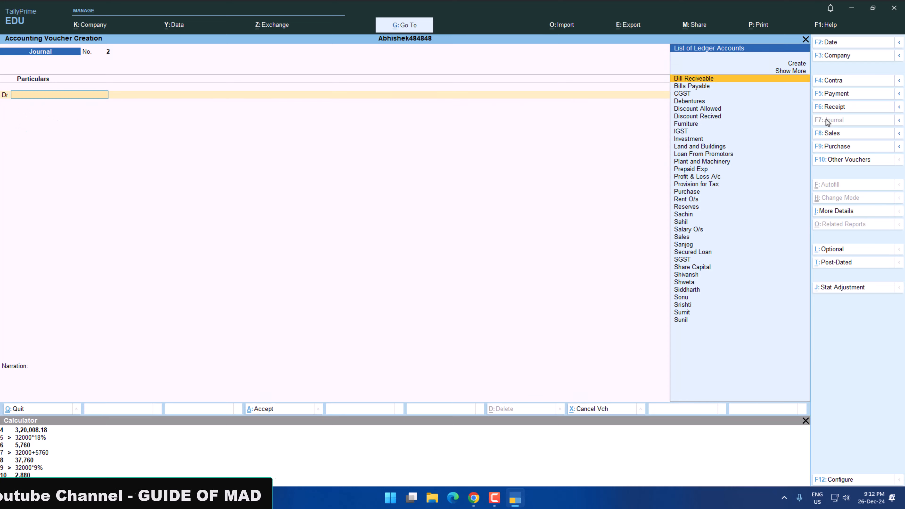
# Debit Land and Buildings with 1200000 in a new journal for transaction 11 of the practice paper.
pyautogui.hotkey('alt', 'Tab')
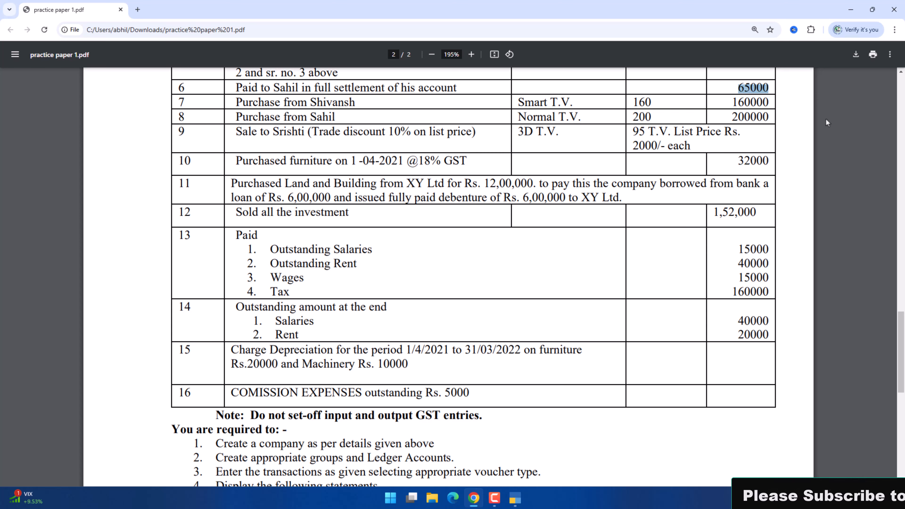
pyautogui.hotkey('alt', 'Tab')
pyautogui.hotkey('alt', 'Tab')
pyautogui.hotkey('alt', 'Tab')
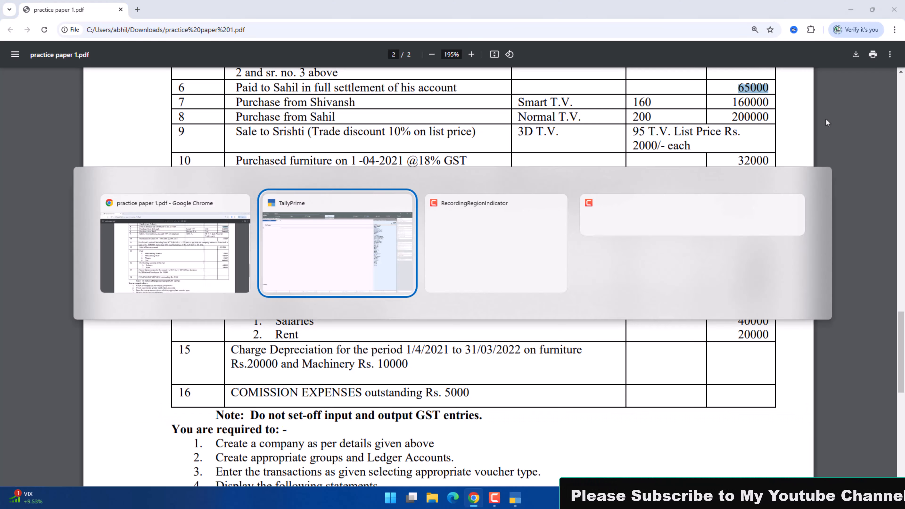
pyautogui.write('L')
pyautogui.press('Down')
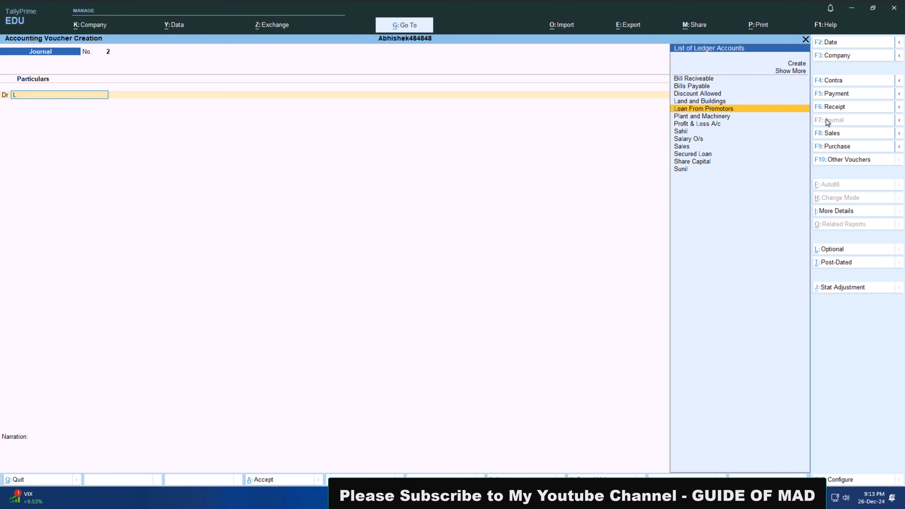
pyautogui.press('Up')
pyautogui.press('Return')
pyautogui.hotkey('alt', 'Tab')
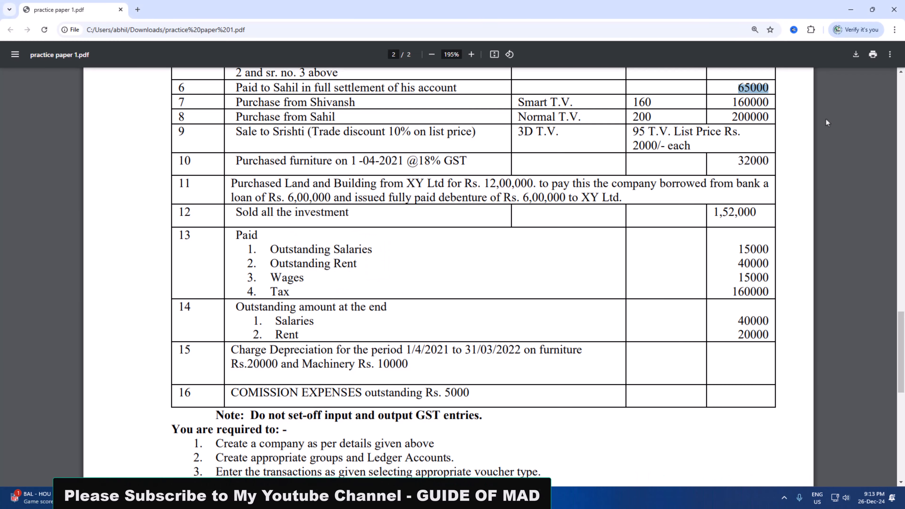
pyautogui.hotkey('alt', 'Tab')
pyautogui.write('120')
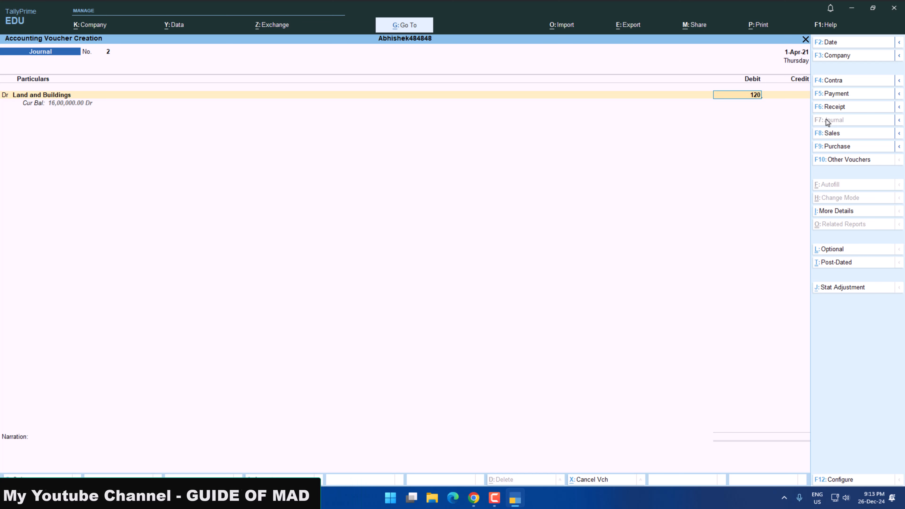
pyautogui.write('0000')
pyautogui.press('Return')
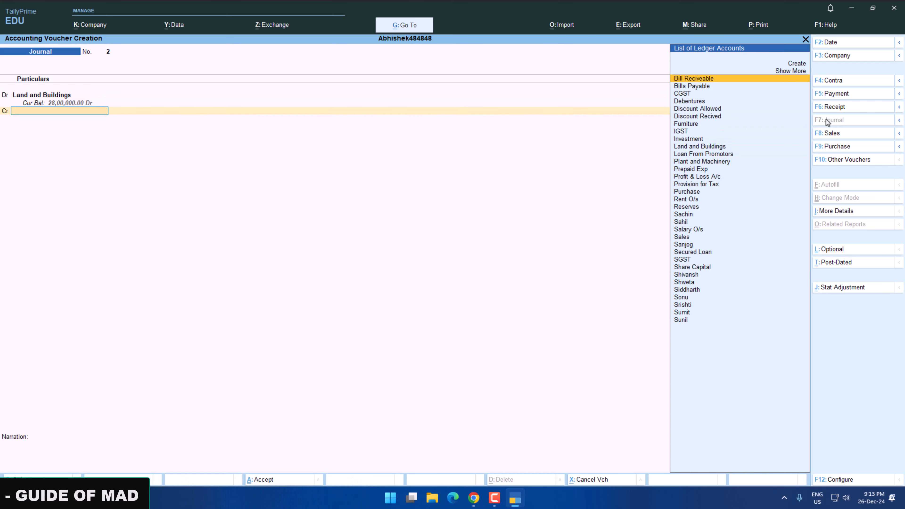
# Create the ledger XY Ltd under Sundry Creditors as the journal's credit account.
pyautogui.hotkey('alt', 'c')
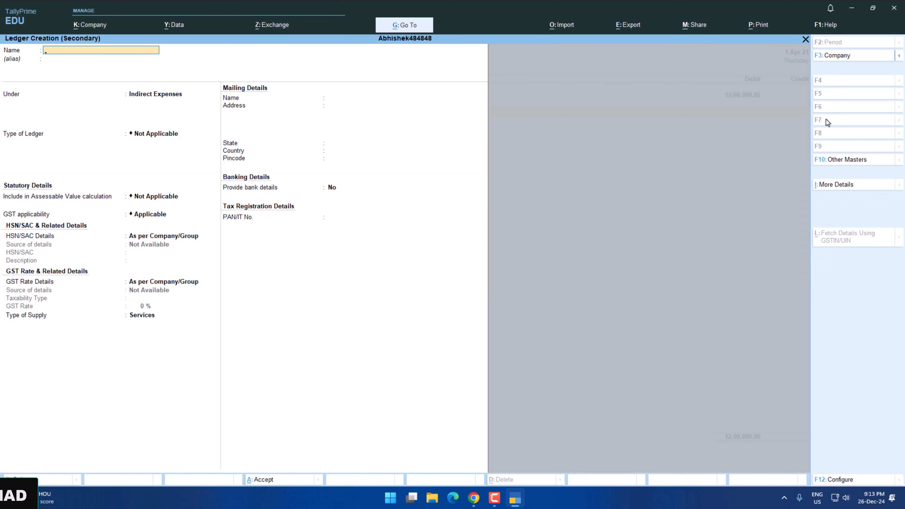
pyautogui.write('XY Ltd')
pyautogui.press('Return')
pyautogui.write('S')
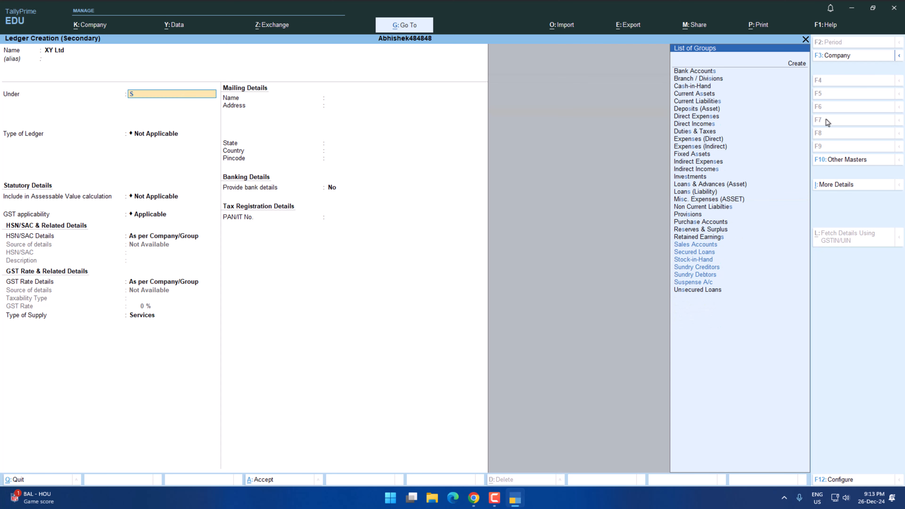
pyautogui.press('Return')
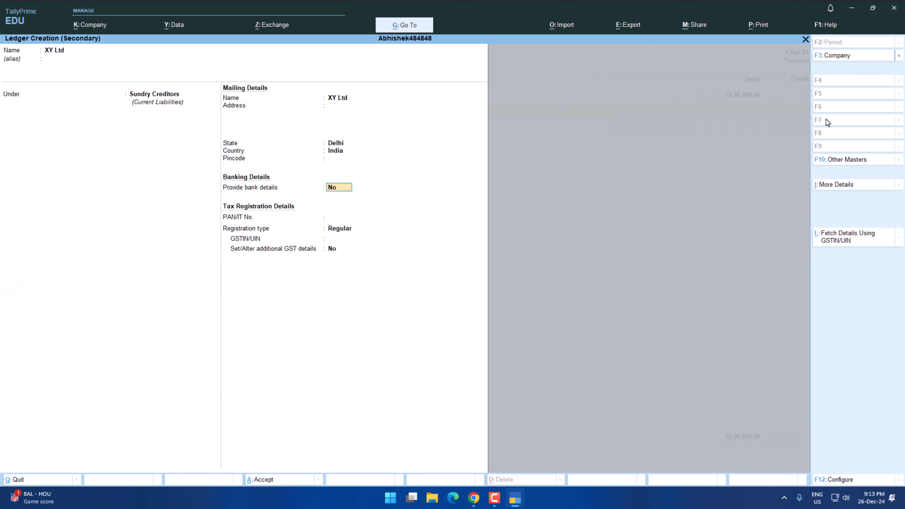
pyautogui.press('Return')
pyautogui.press('Return')
# Accept the 12,00,000 credit to XY Ltd and save the land and building journal.
pyautogui.press('Return')
pyautogui.hotkey('ctrl', 'a')
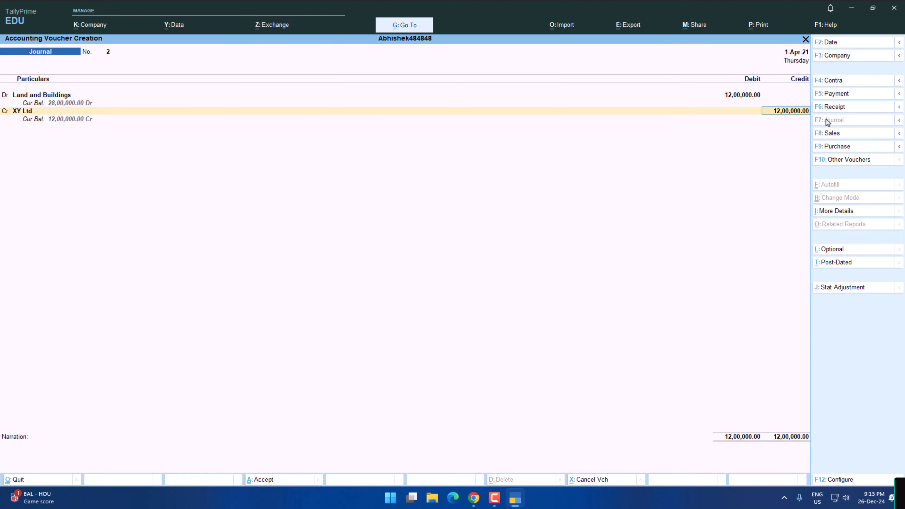
pyautogui.press('Return')
pyautogui.press('Return')
pyautogui.press('Return')
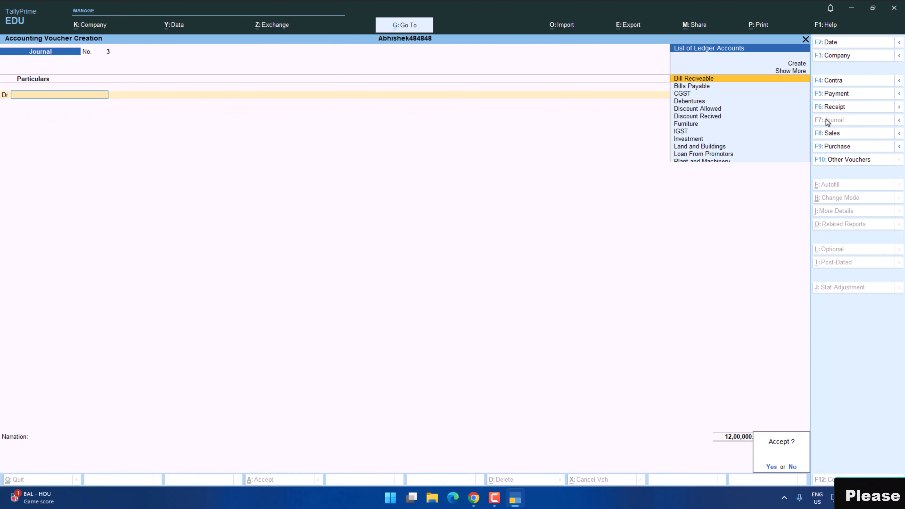
# Debit YES Bank with 600000 in a new journal for the bank loan in transaction 11.
pyautogui.hotkey('alt', 'Tab')
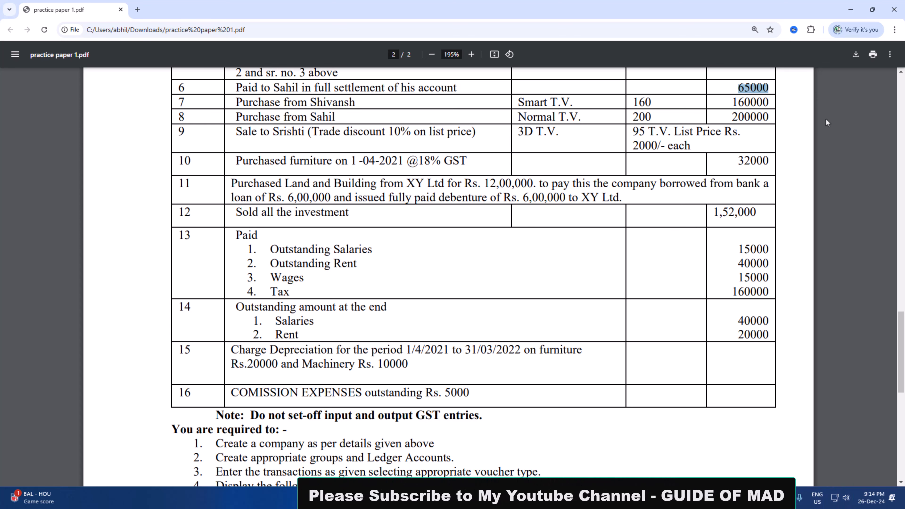
pyautogui.hotkey('alt', 'Tab')
pyautogui.write('Ye')
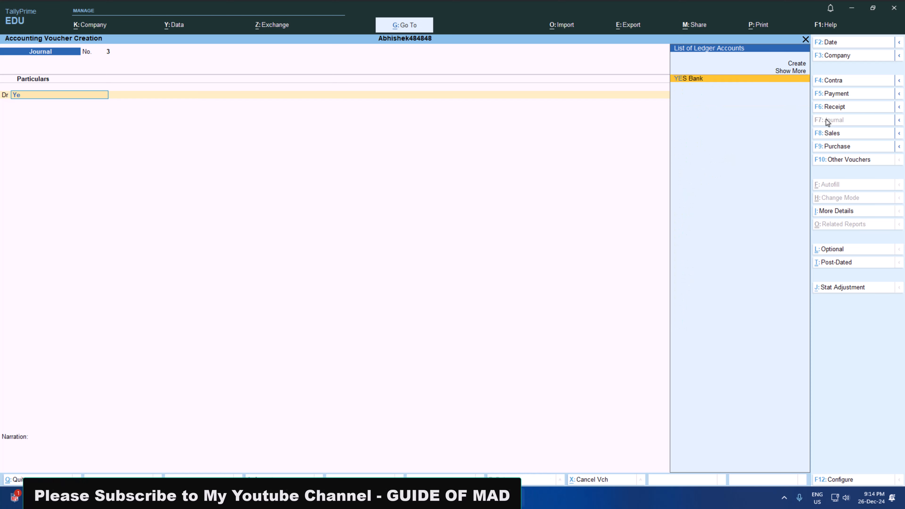
pyautogui.press('Return')
pyautogui.hotkey('alt', 'Tab')
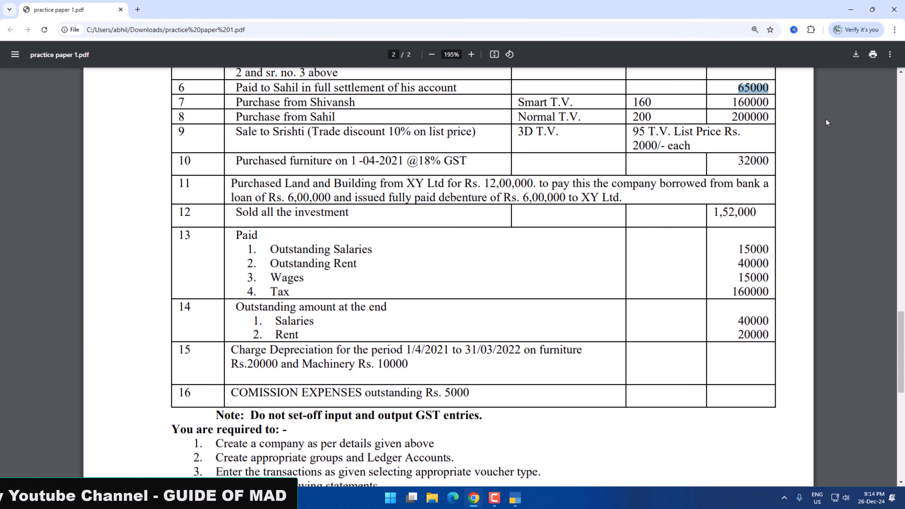
pyautogui.hotkey('alt', 'Tab')
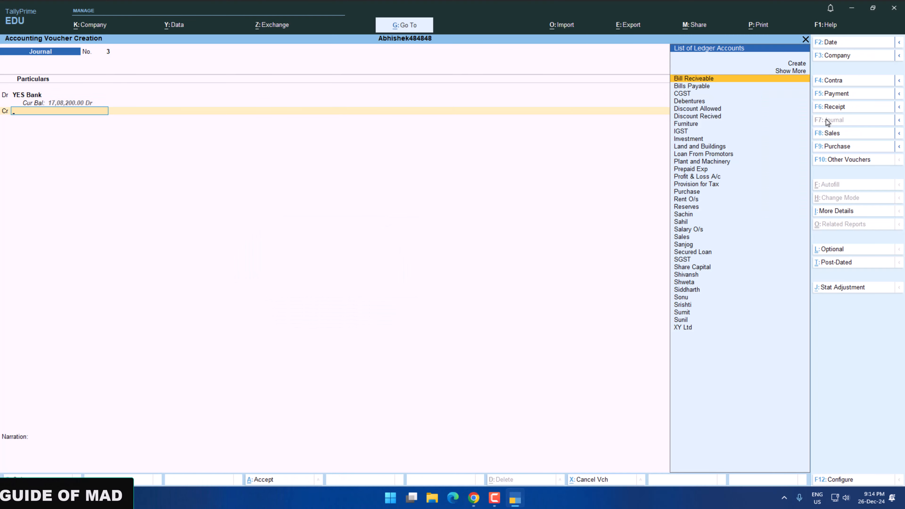
pyautogui.hotkey('alt', 'Tab')
pyautogui.hotkey('alt', 'Tab')
# Create the ledger Loan From Bank under Secured Loans as the credit account.
pyautogui.hotkey('alt', 'c')
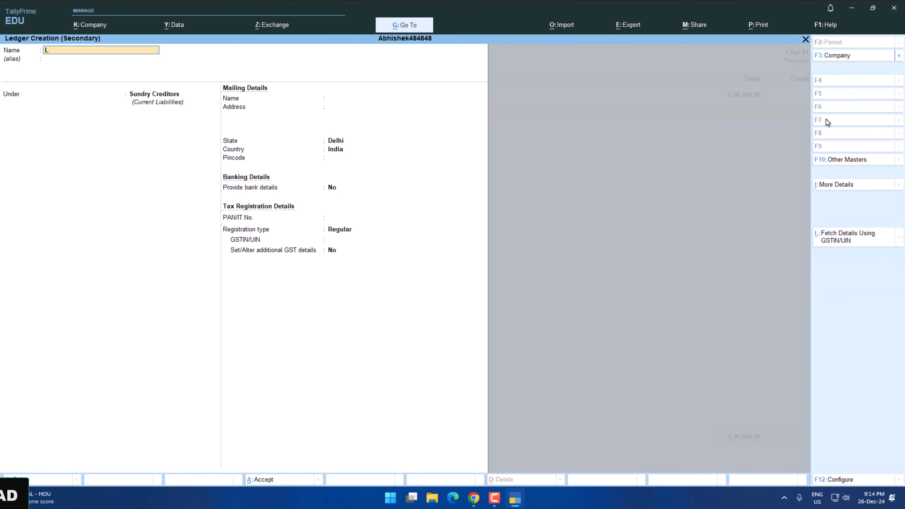
pyautogui.write('Loan From Bank')
pyautogui.press('Return')
pyautogui.press('Return')
pyautogui.write('Se')
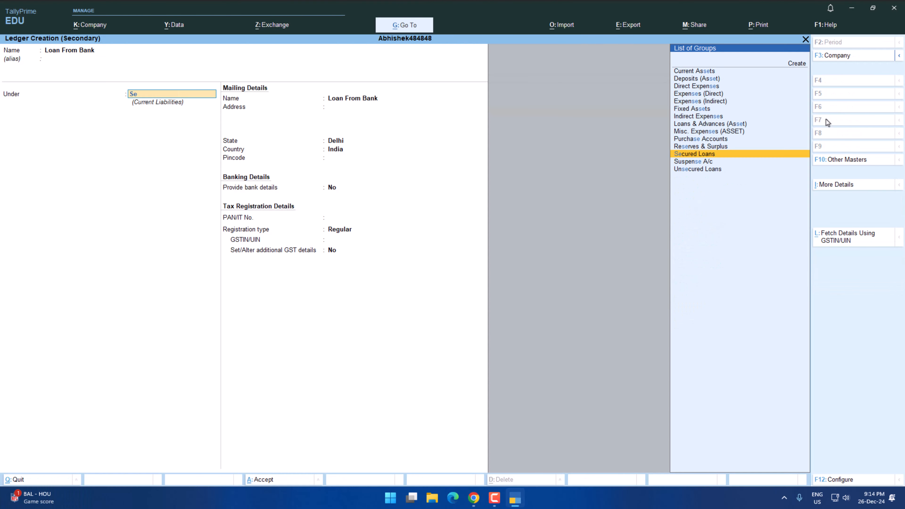
# Save the ledger Debenture to XY Ltd under Secured Loans and credit it with 6,00,000 against YES Bank.
pyautogui.hotkey('alt', 'Tab')
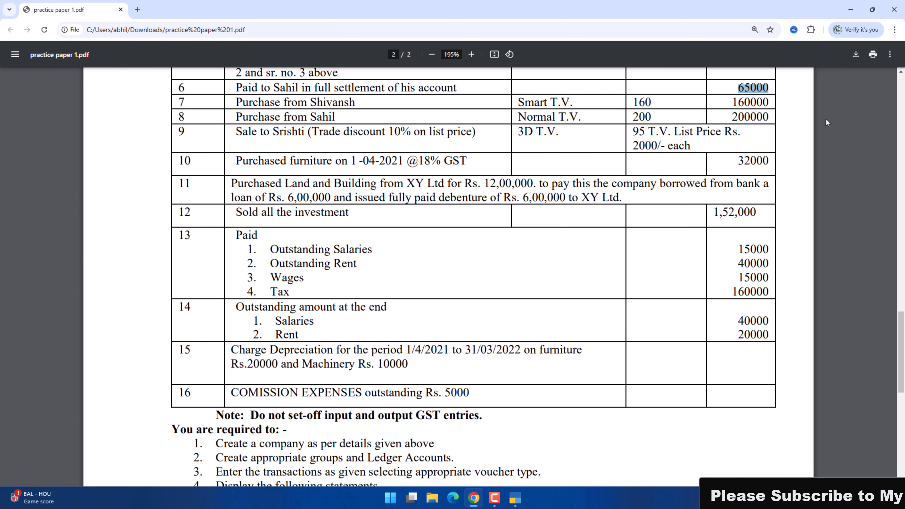
pyautogui.hotkey('alt', 'Tab')
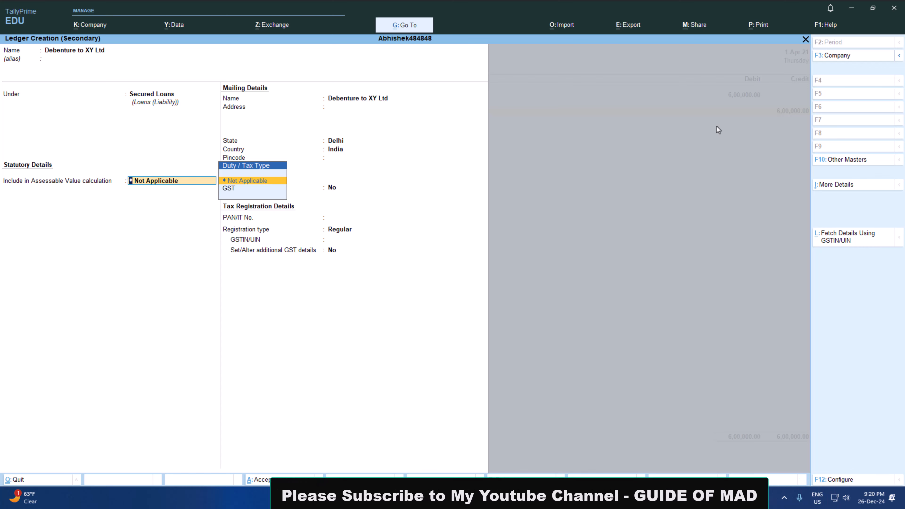
pyautogui.press('Return')
pyautogui.press('Return')
pyautogui.press('Return')
pyautogui.press('Return')
pyautogui.press('Return')
pyautogui.press('Return')
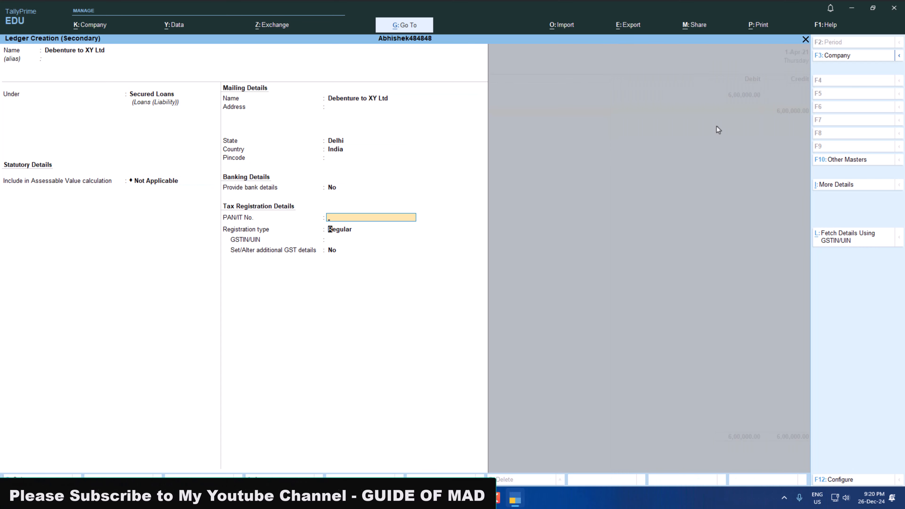
pyautogui.press('Return')
pyautogui.press('Return')
pyautogui.press('Return')
pyautogui.press('Return')
pyautogui.press('Return')
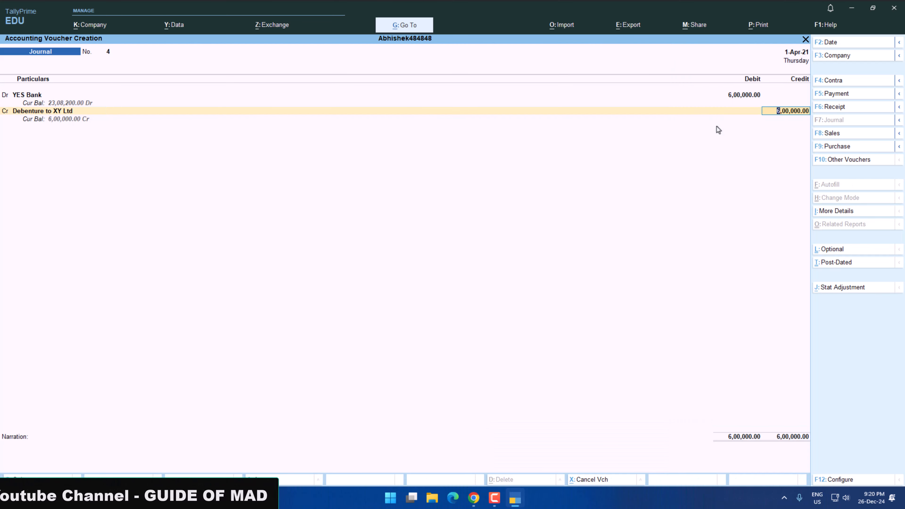
# Move the ledger Debenture to XY Ltd under the Non Current Liabilties group and save it.
pyautogui.press('BackSpace')
pyautogui.hotkey('ctrl', 'Return')
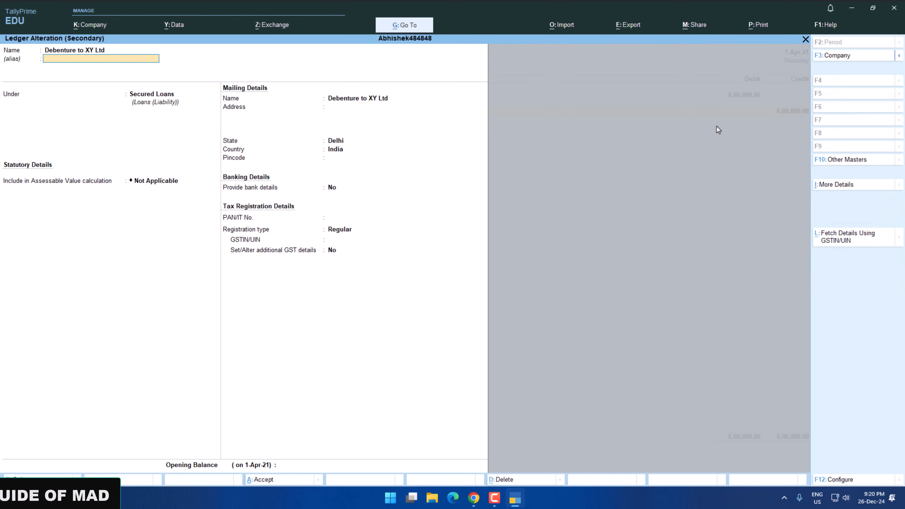
pyautogui.press('Return')
pyautogui.write('Ni')
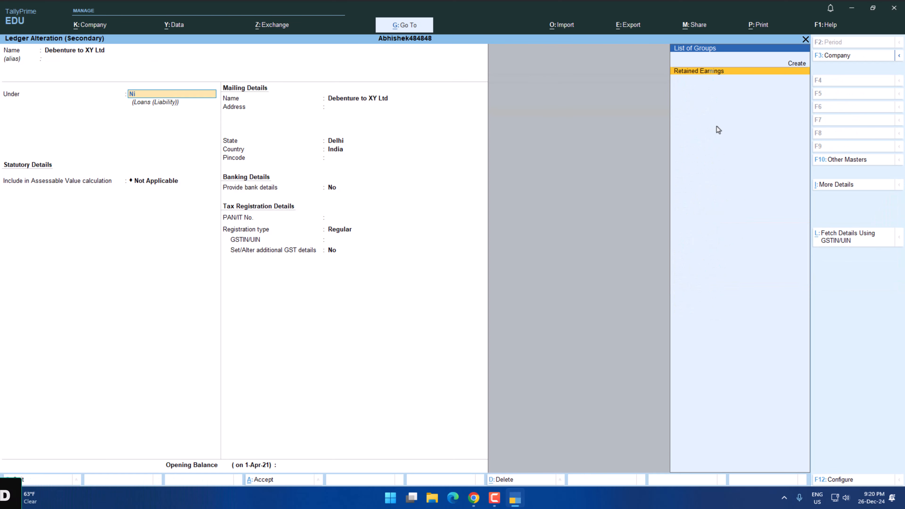
pyautogui.press('BackSpace')
pyautogui.write('o')
pyautogui.press('Return')
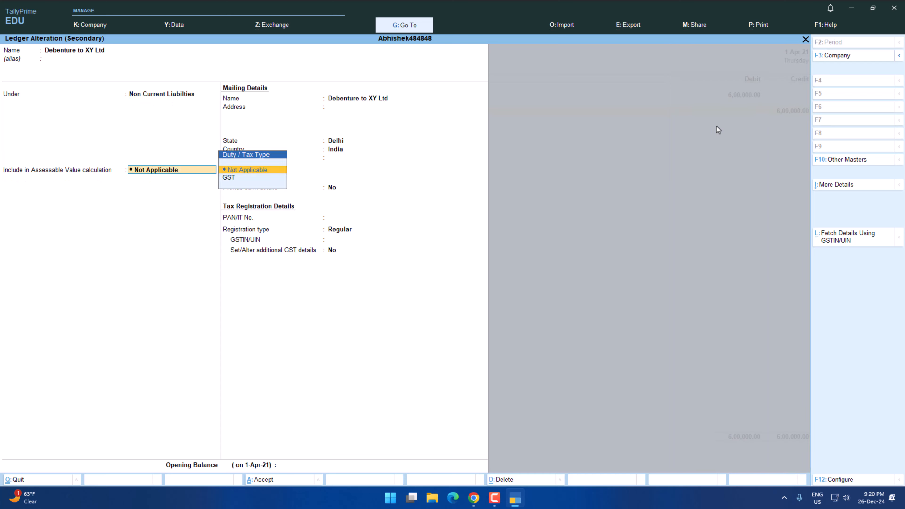
pyautogui.press('Return')
pyautogui.press('Return')
pyautogui.press('Return')
pyautogui.press('Return')
pyautogui.press('Return')
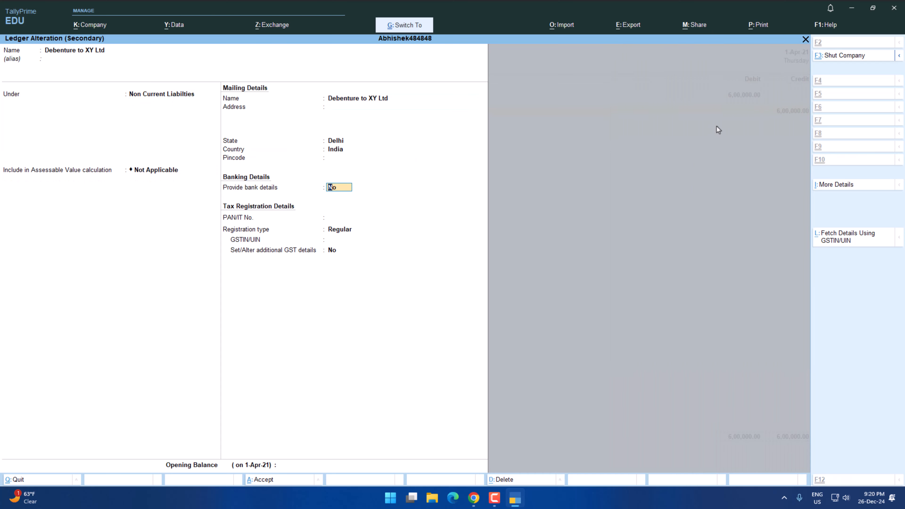
pyautogui.hotkey('ctrl', 'a')
# Change the journal's debit account from YES Bank to XY Ltd and set the debit to 1200000.
pyautogui.press('BackSpace')
pyautogui.press('BackSpace')
pyautogui.press('BackSpace')
pyautogui.press('BackSpace')
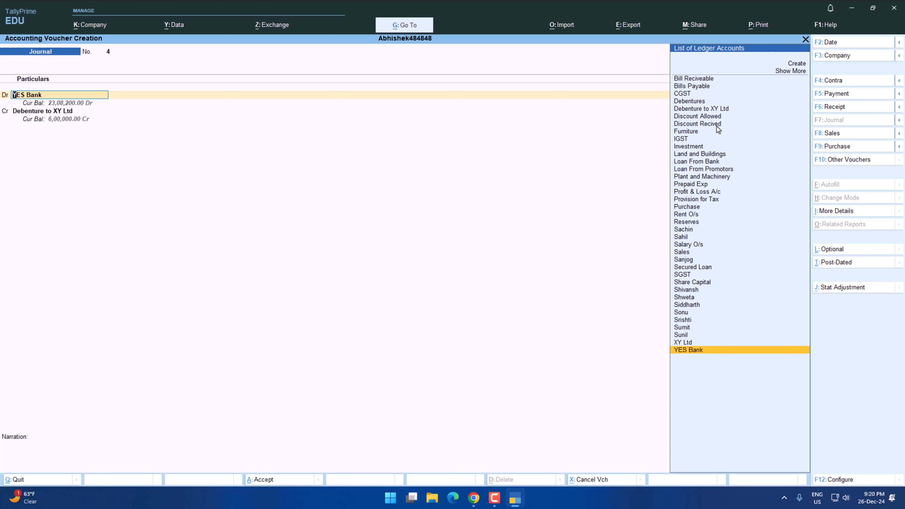
pyautogui.press('Return')
pyautogui.press('BackSpace')
pyautogui.write('X')
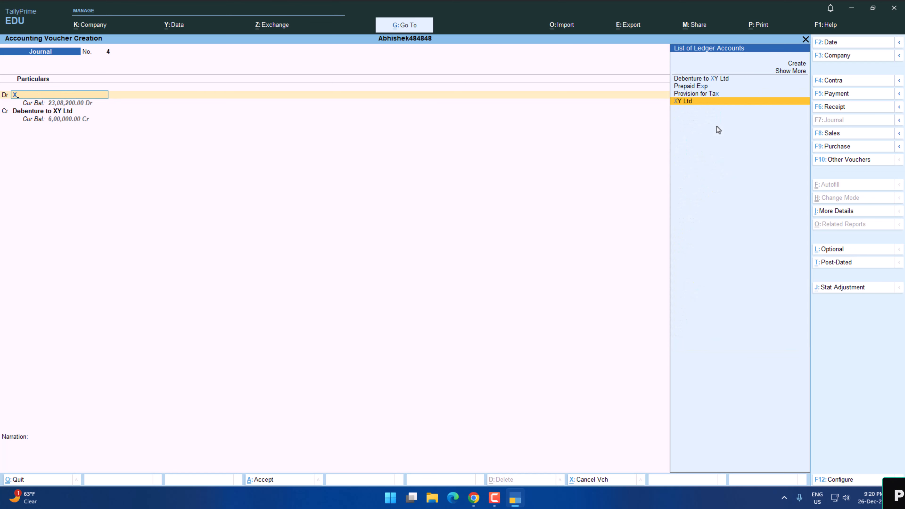
pyautogui.press('Return')
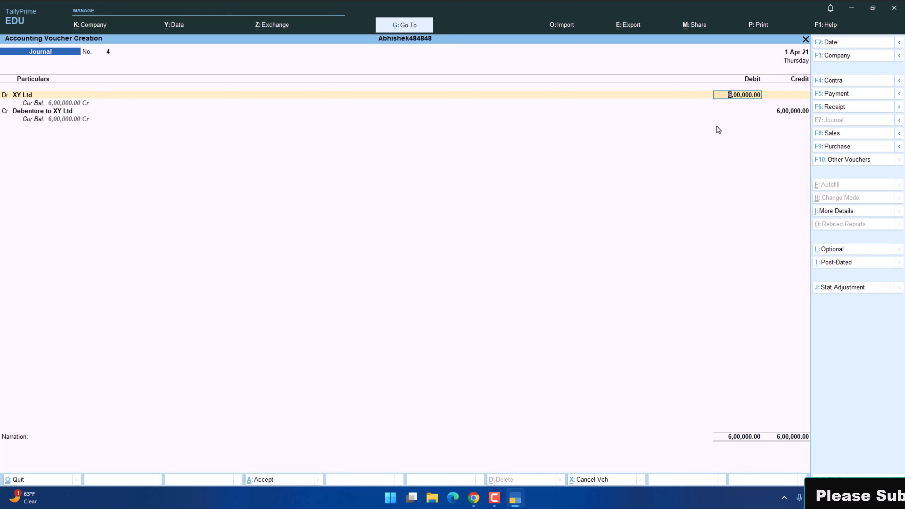
pyautogui.write('1')
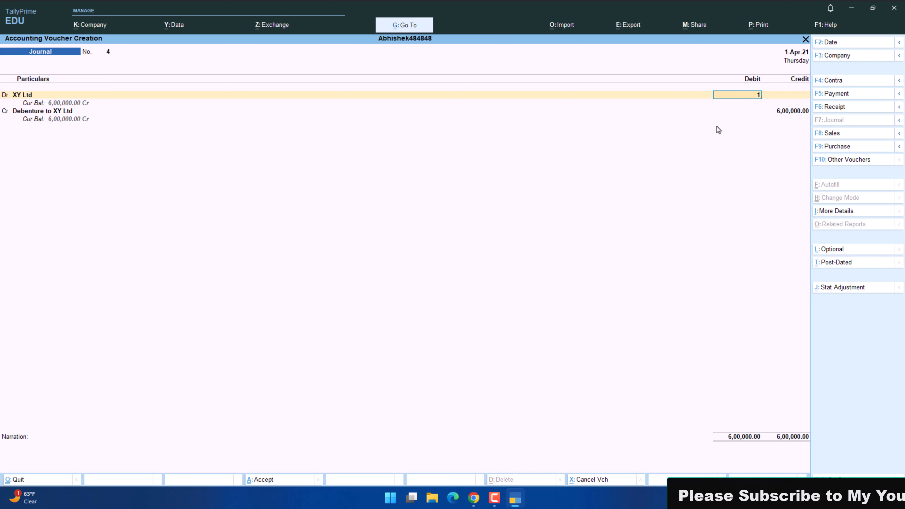
pyautogui.write('2,00')
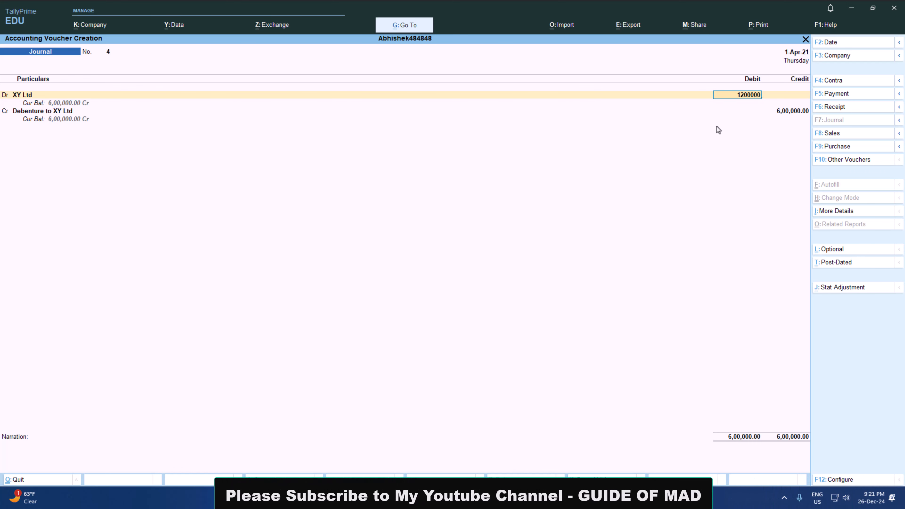
pyautogui.write(',000')
pyautogui.press('Return')
pyautogui.press('Return')
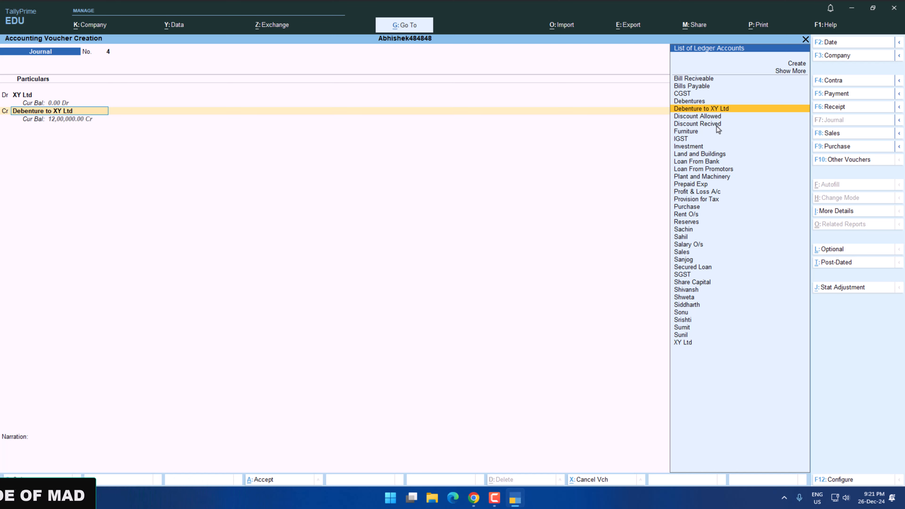
# Replace the credit account with YES Bank for 6,00,000 and accept its cheque bank allocation.
pyautogui.write('Ye')
pyautogui.press('Return')
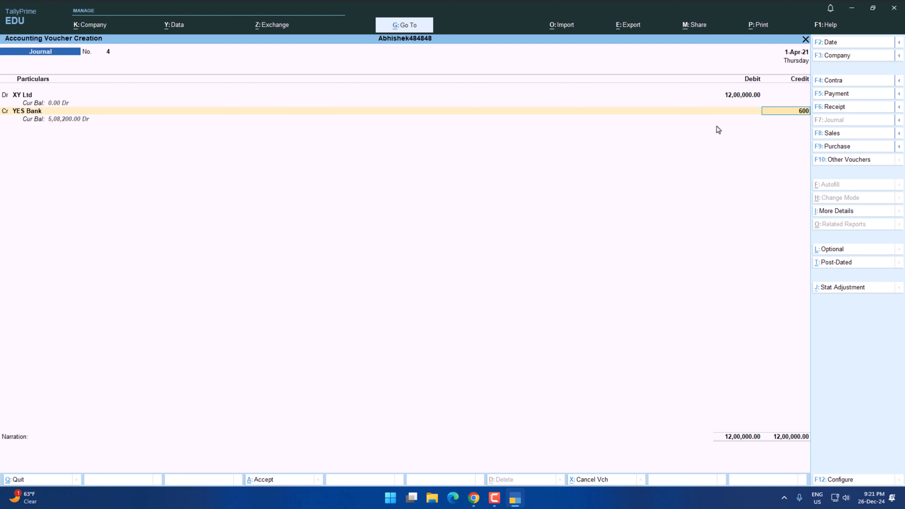
pyautogui.press('Return')
pyautogui.press('Return')
pyautogui.press('Return')
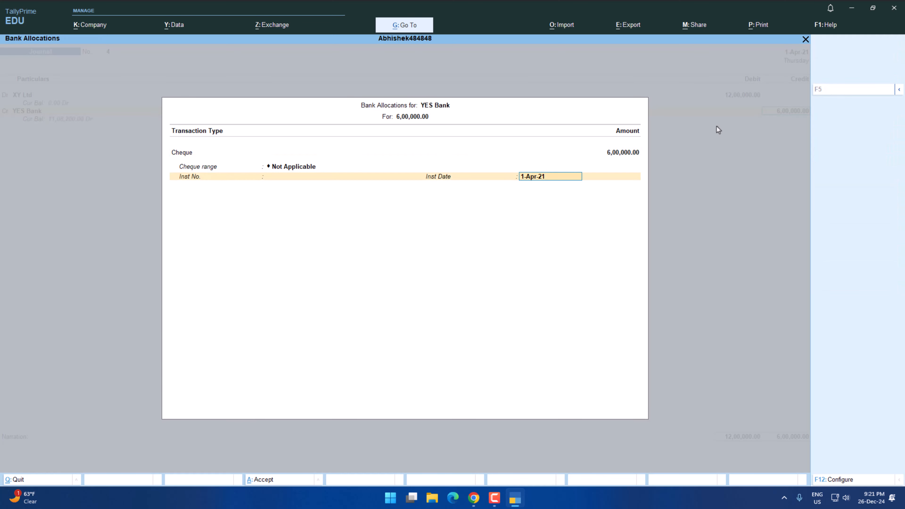
pyautogui.press('Return')
pyautogui.press('Return')
pyautogui.press('Return')
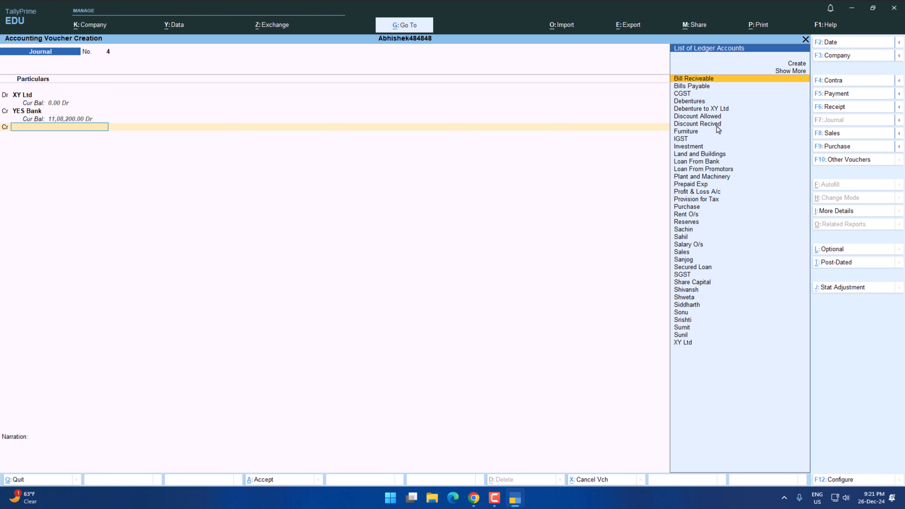
# Credit Debenture to XY Ltd with the remaining 6,00,000 and save the journal.
pyautogui.write('De')
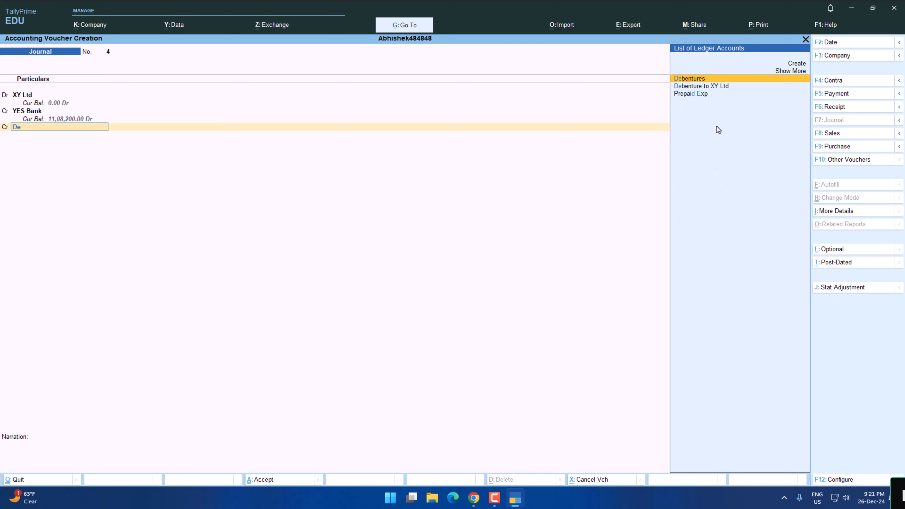
pyautogui.press('Down')
pyautogui.press('Down')
pyautogui.press('Up')
pyautogui.press('Return')
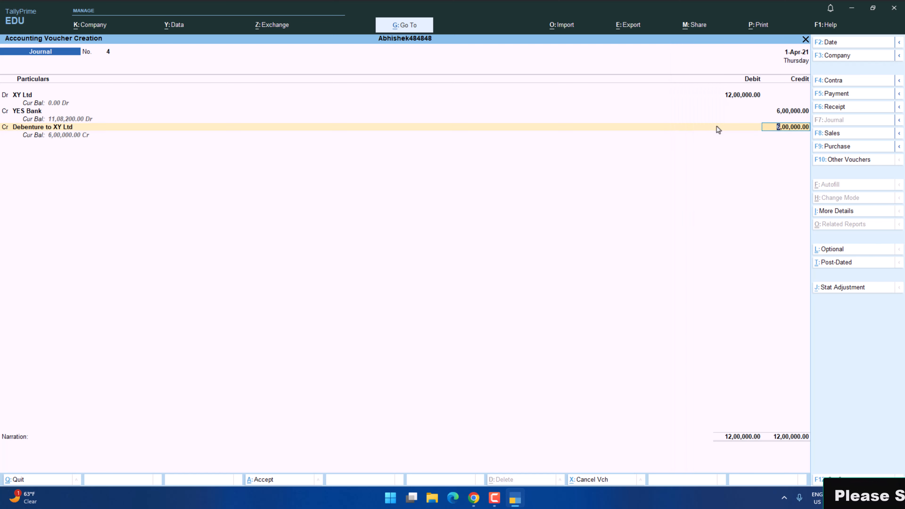
pyautogui.hotkey('ctrl', 'Return')
pyautogui.hotkey('ctrl', 'a')
pyautogui.press('Return')
pyautogui.press('Return')
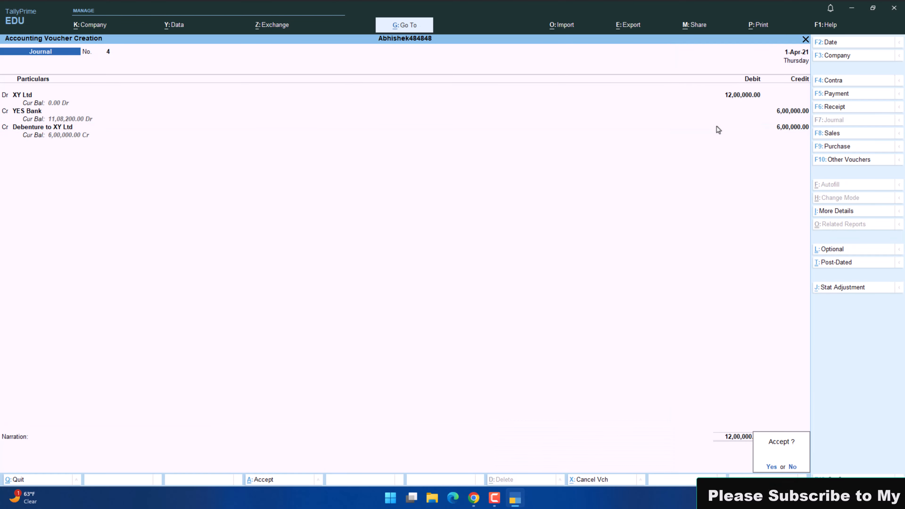
pyautogui.press('Return')
# Switch to the practice paper PDF and check transaction 12's sale amount and the investment's value in the opening balance sheet.
pyautogui.hotkey('alt', 'Tab')
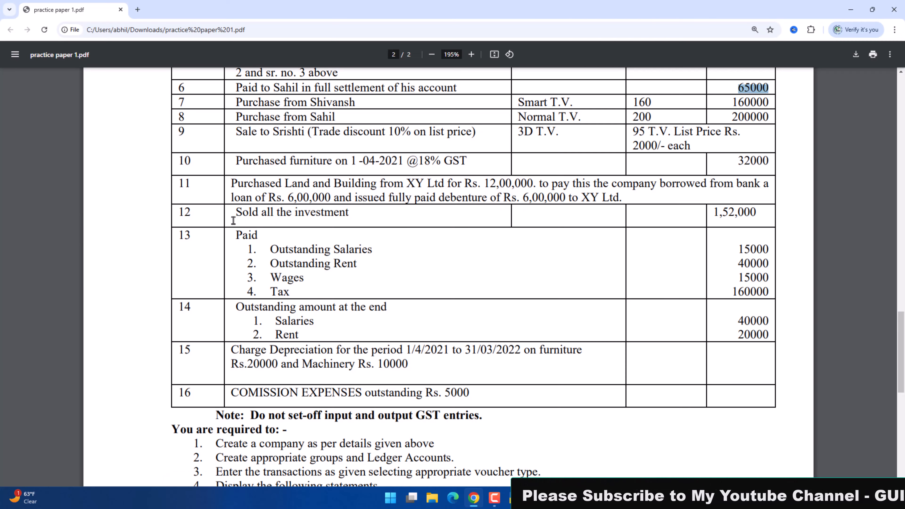
pyautogui.click(713, 209)
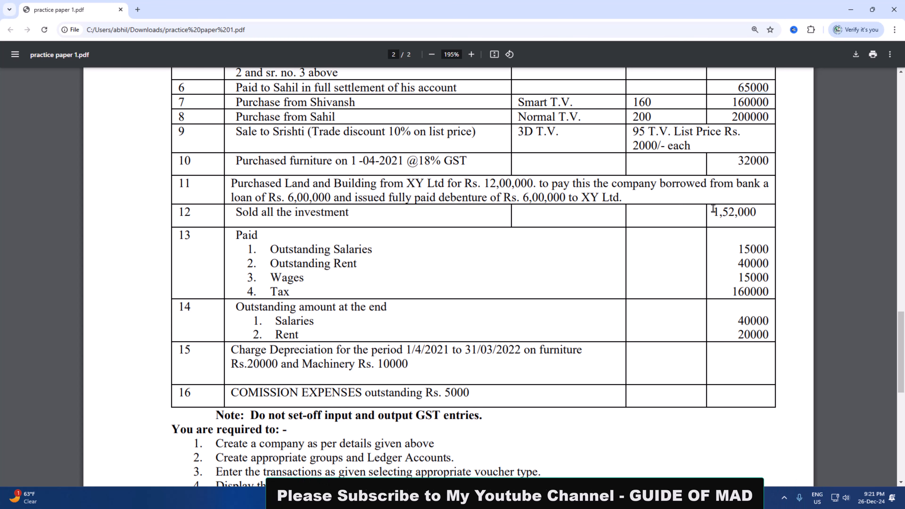
pyautogui.moveTo(714, 210); pyautogui.dragTo(757, 212)
pyautogui.click(688, 229)
pyautogui.scroll(5, 679, 227)
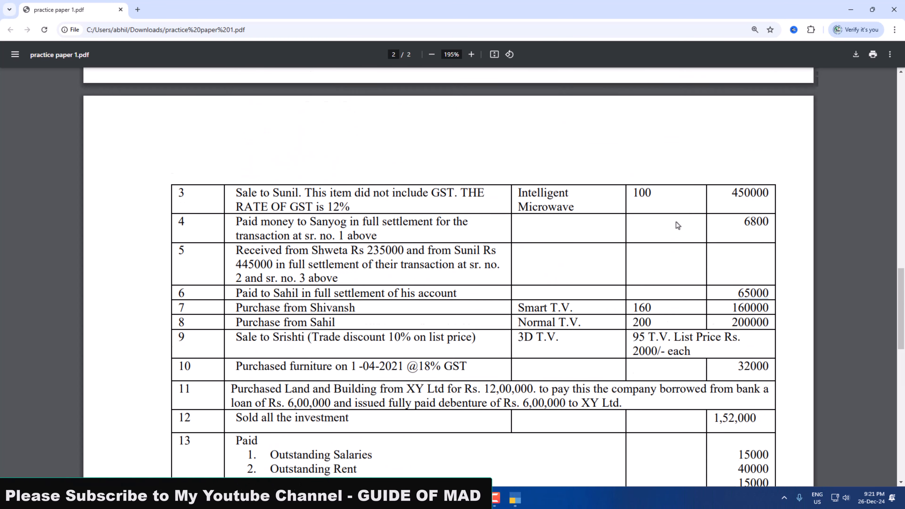
pyautogui.scroll(15, 679, 225)
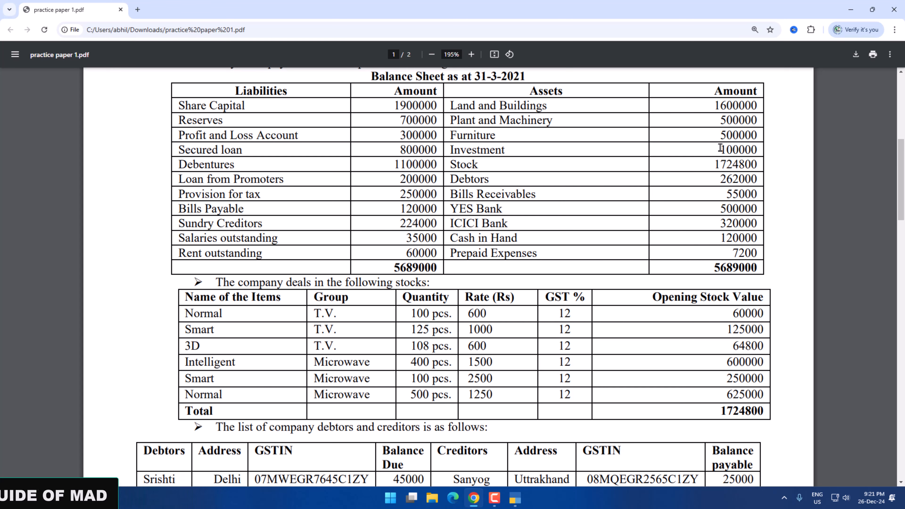
pyautogui.scroll(-15, 757, 147)
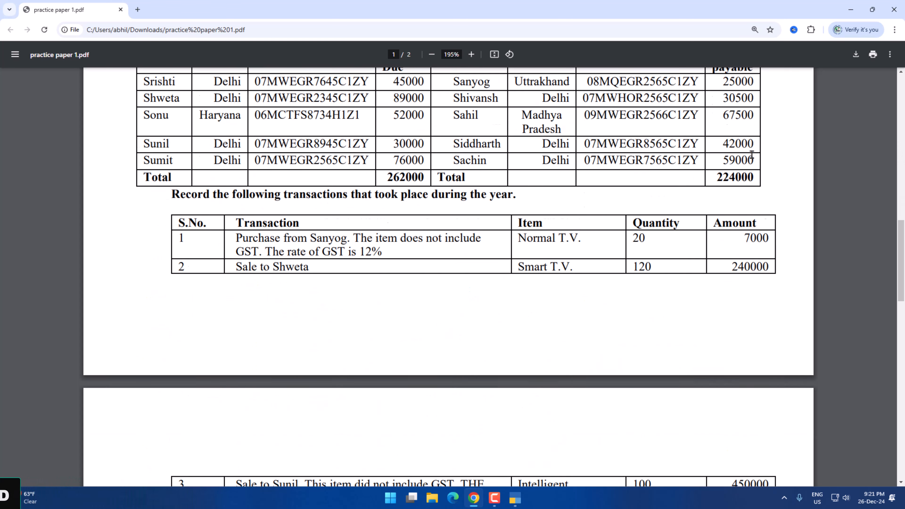
pyautogui.scroll(-5, 752, 157)
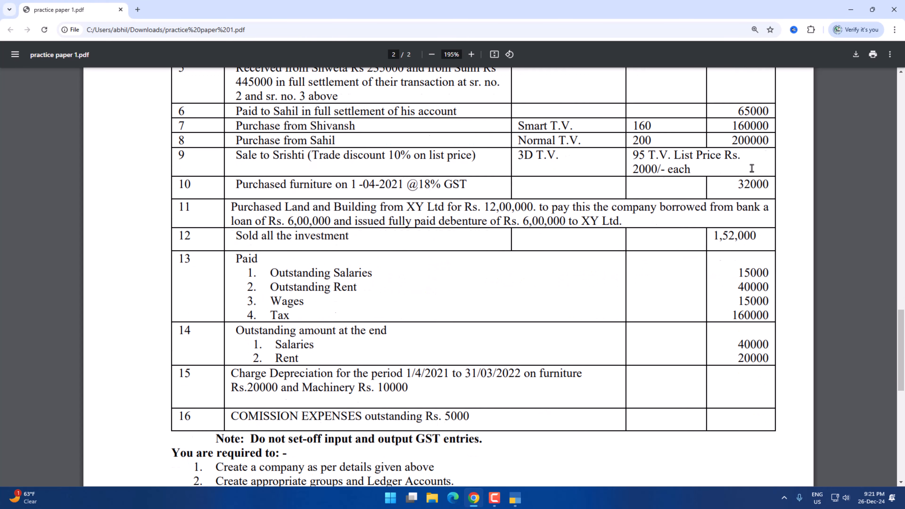
pyautogui.scroll(3, 734, 183)
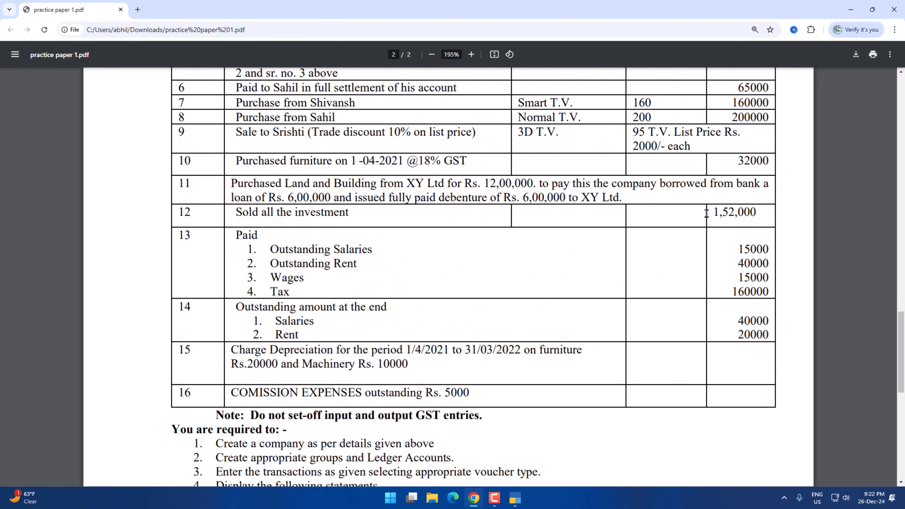
# Switch back to TallyPrime and debit YES Bank with 1,52,000 in a new journal for transaction 12.
pyautogui.hotkey('alt', 'Tab')
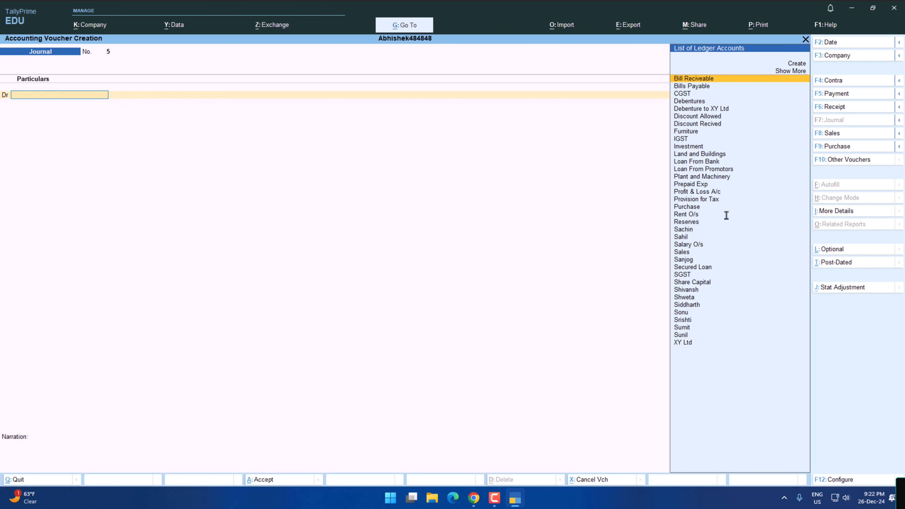
pyautogui.write('yes')
pyautogui.press('Return')
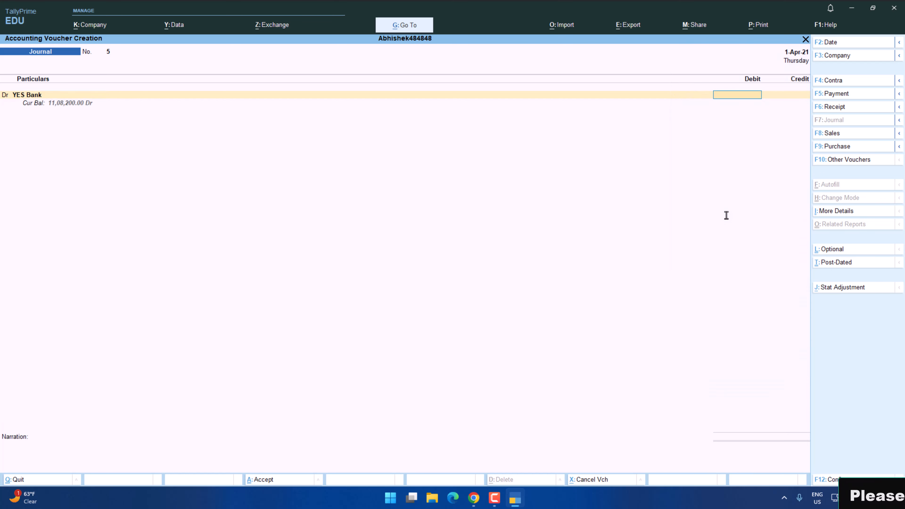
pyautogui.hotkey('alt', 'Tab')
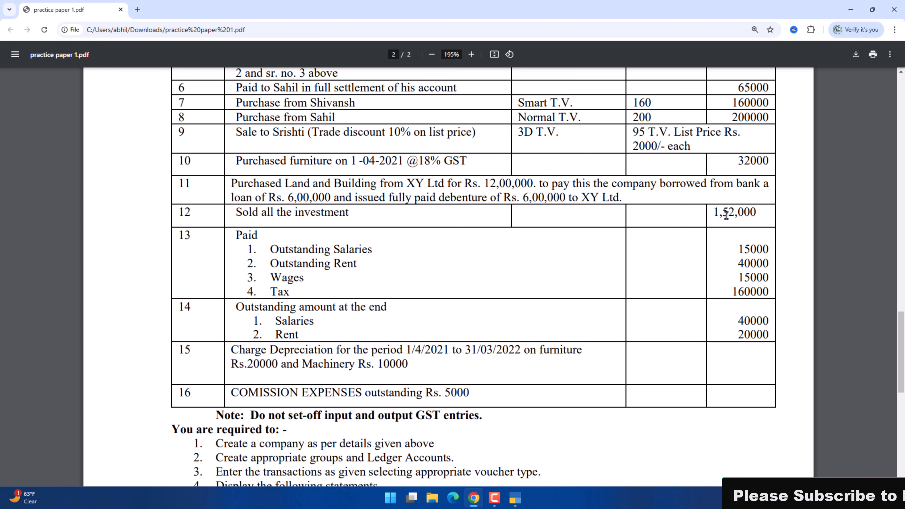
pyautogui.hotkey('alt', 'Tab')
pyautogui.press('Return')
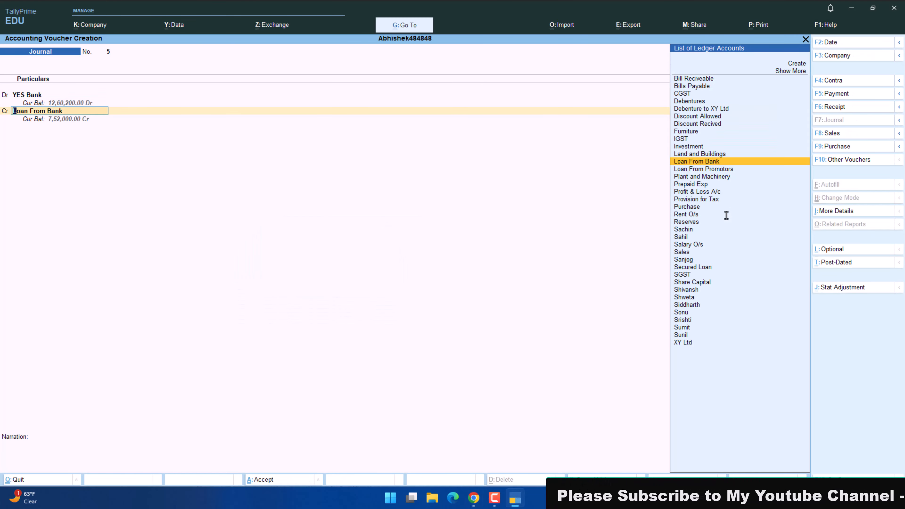
# Credit the Investment ledger with 100000 in place of the prefilled Loan From Bank account.
pyautogui.write('in')
pyautogui.press('Return')
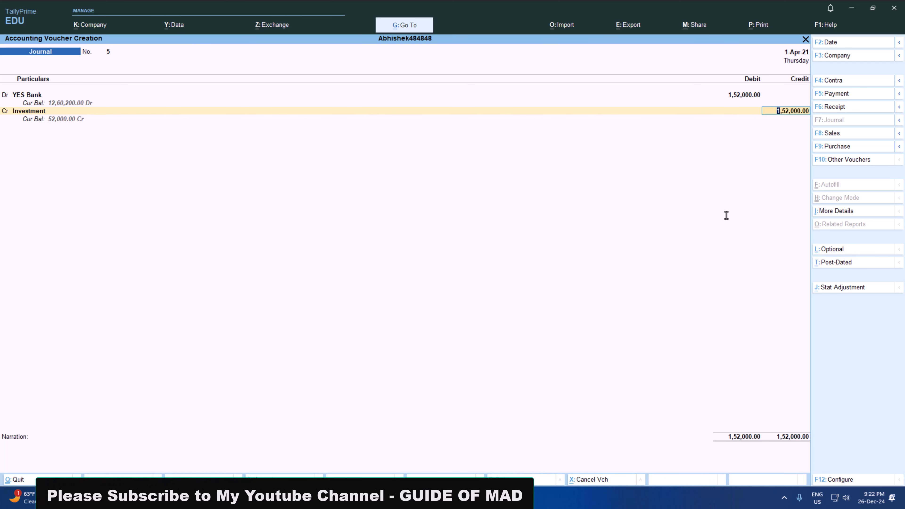
pyautogui.write('100000')
pyautogui.press('Return')
pyautogui.press('Return')
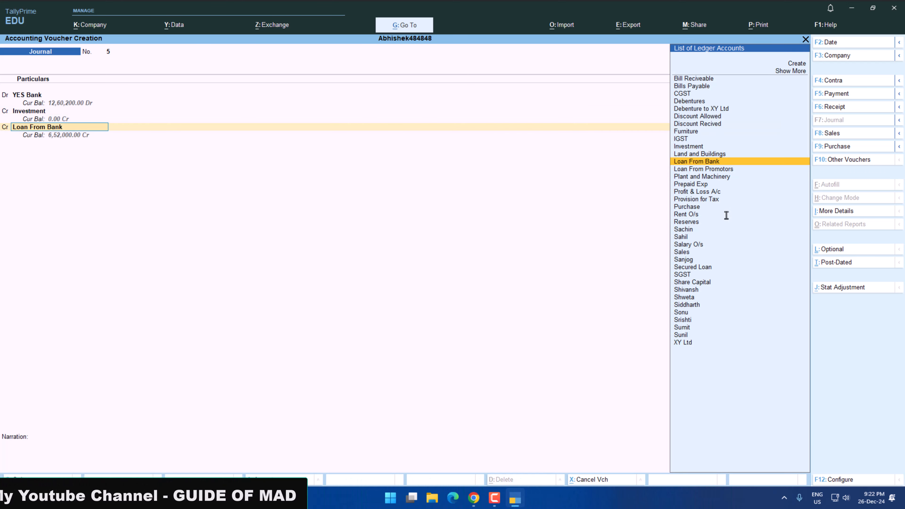
# Create the ledger Profit on Sale on Investment under Indirect Incomes as the second credit account.
pyautogui.hotkey('alt', 'c')
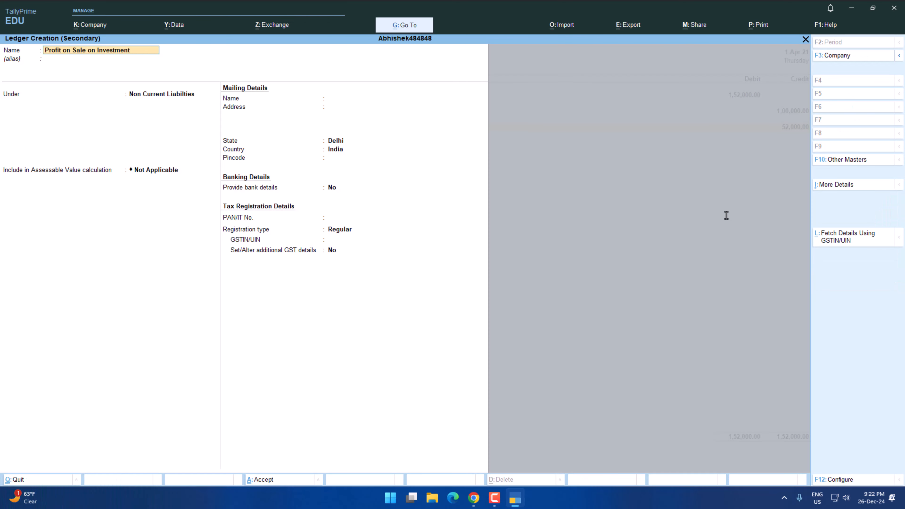
pyautogui.press('Return')
pyautogui.press('Return')
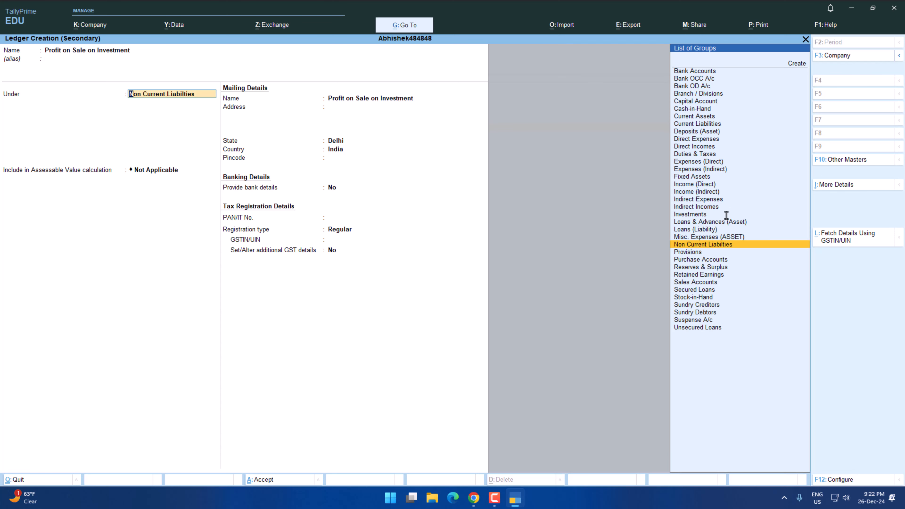
pyautogui.write('In')
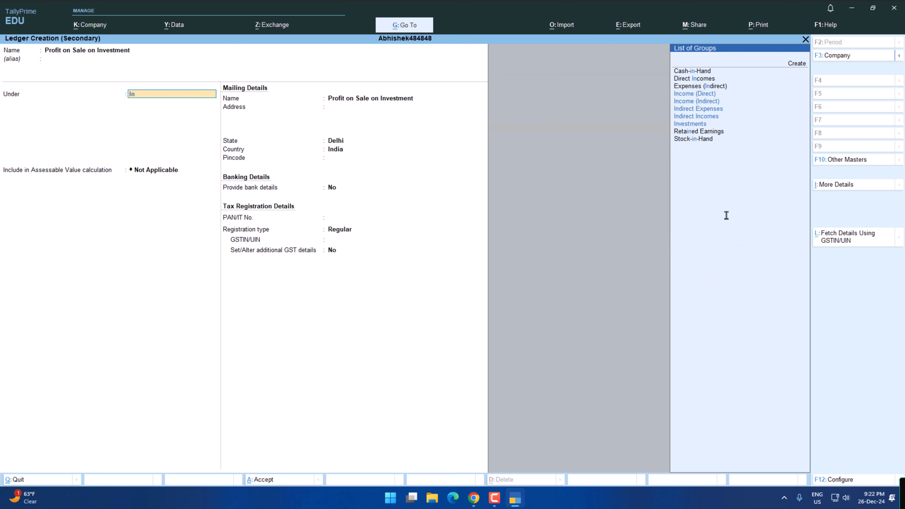
pyautogui.press('Down')
pyautogui.press('Down')
pyautogui.press('Down')
pyautogui.press('Down')
pyautogui.press('Return')
pyautogui.press('Return')
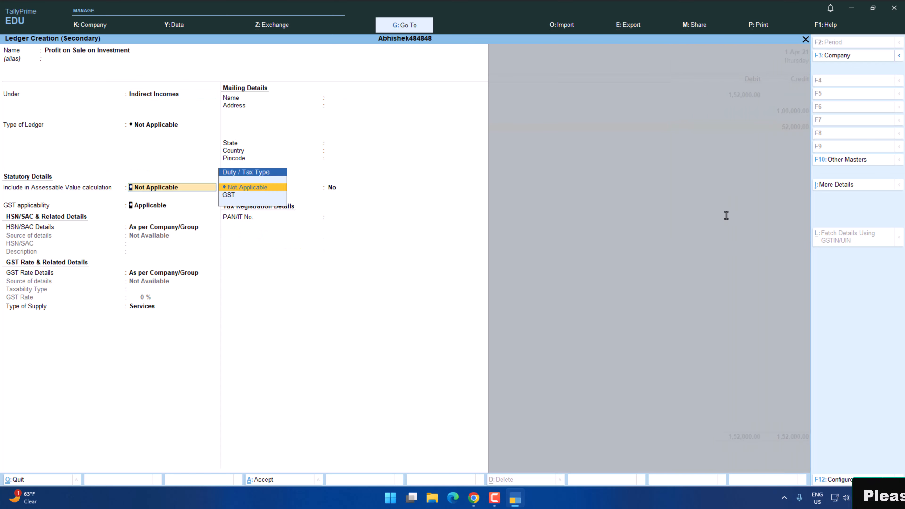
pyautogui.hotkey('ctrl', 'a')
# Accept the 52,000 credit to Profit on Sale on Investment and save the investment sale journal.
pyautogui.press('Return')
pyautogui.press('Return')
pyautogui.press('Return')
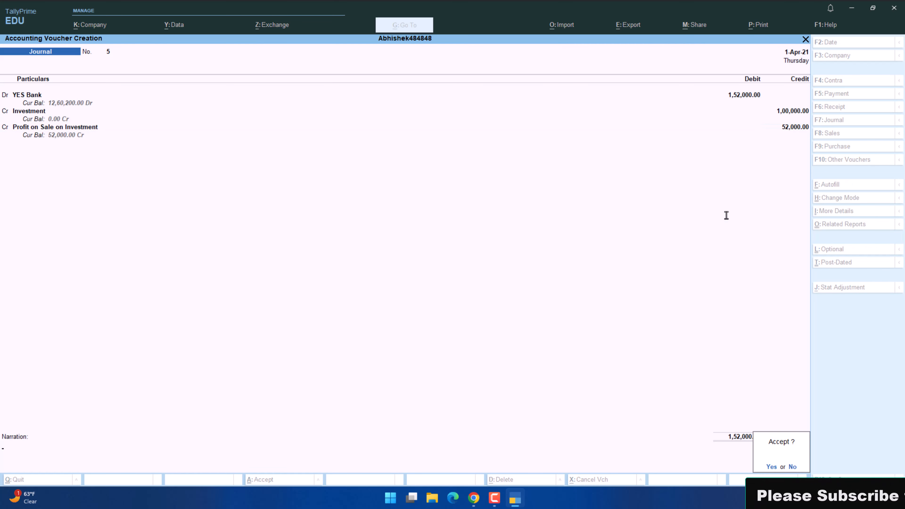
# Check transaction 13 in the practice paper PDF, then start a payment voucher in TallyPrime debiting Salary O/s.
pyautogui.hotkey('alt', 'Tab')
pyautogui.scroll(-3, 352, 199)
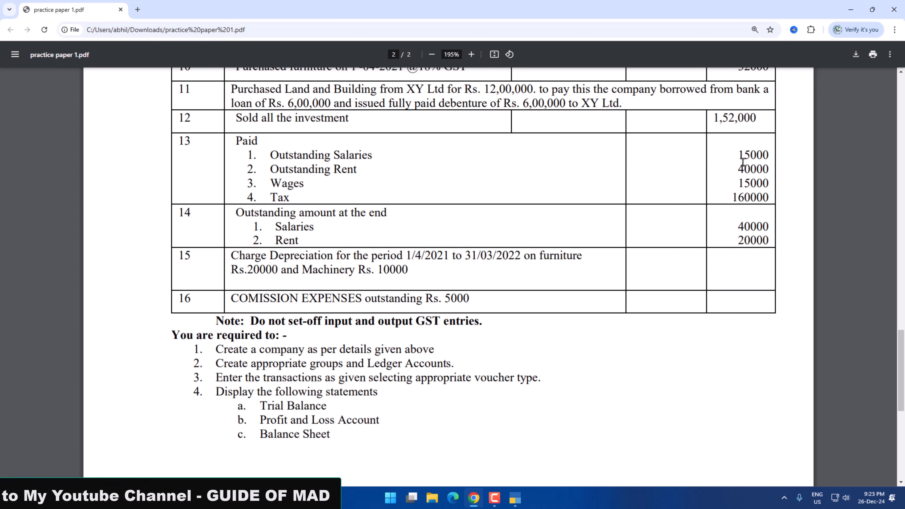
pyautogui.hotkey('alt', 'Tab')
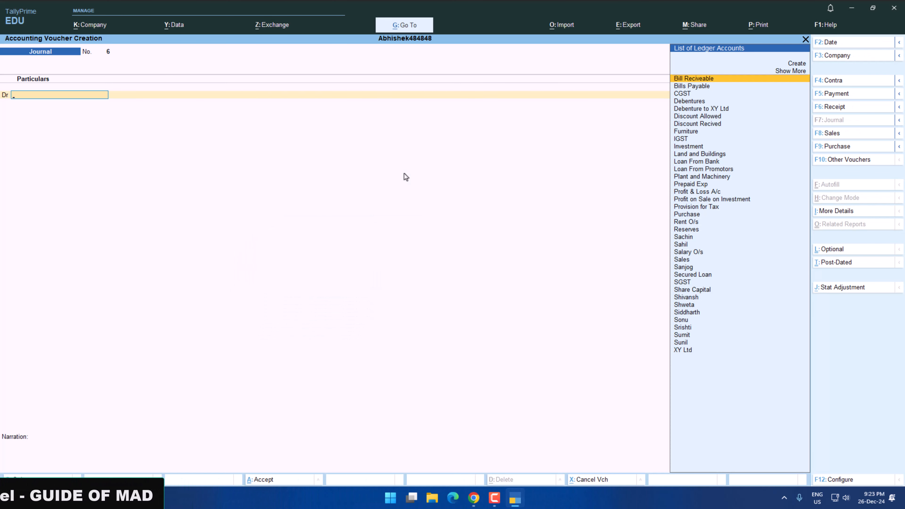
pyautogui.press('F5')
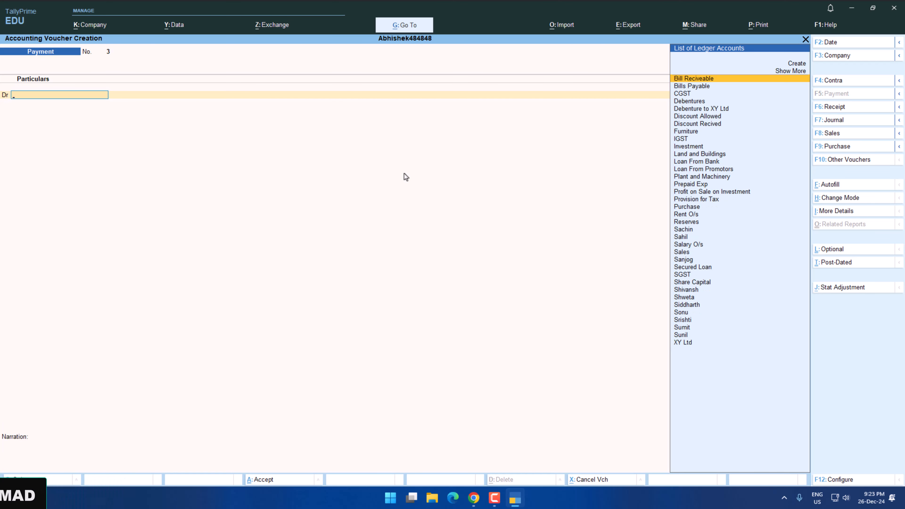
pyautogui.write('O')
pyautogui.press('Down')
pyautogui.press('Down')
pyautogui.press('Down')
pyautogui.press('Down')
pyautogui.press('Down')
pyautogui.press('Down')
pyautogui.press('Down')
pyautogui.press('Down')
pyautogui.press('Down')
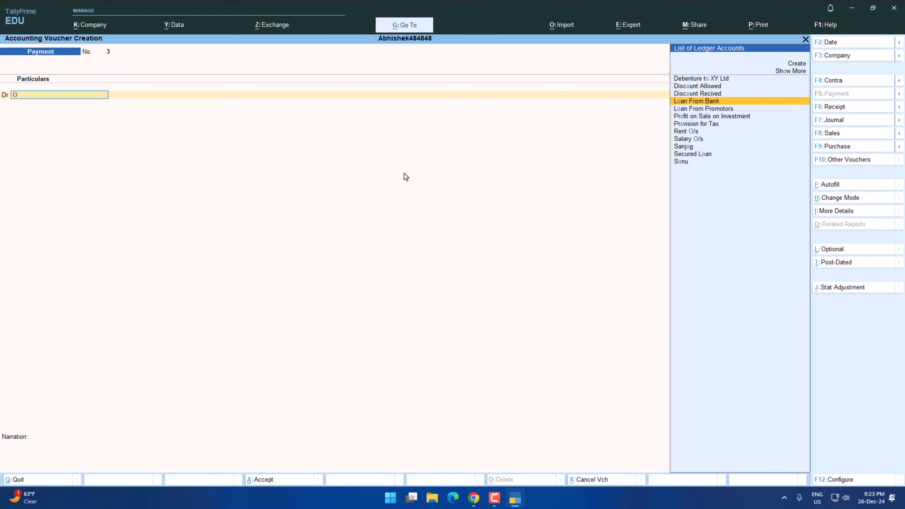
pyautogui.press('Return')
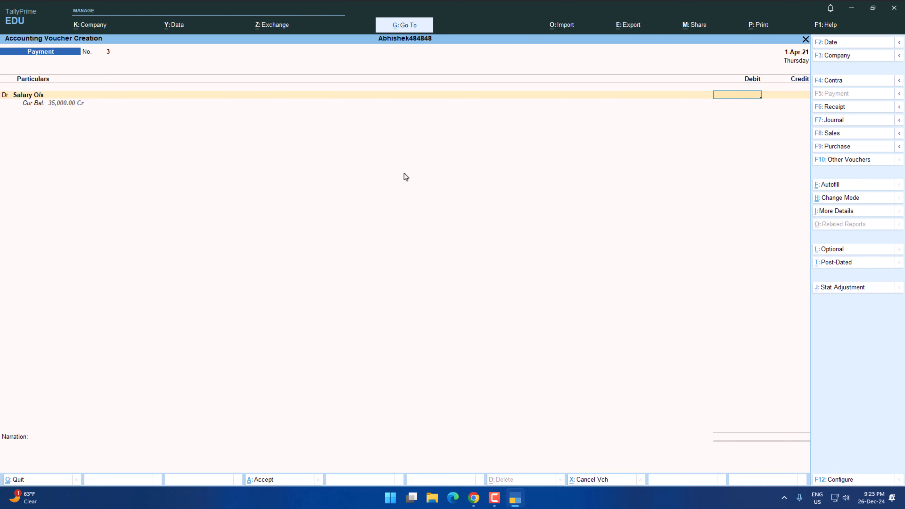
# Debit Salary O/s with 15000 as listed in the practice paper, credit Cash and save the payment voucher.
pyautogui.hotkey('alt', 'Tab')
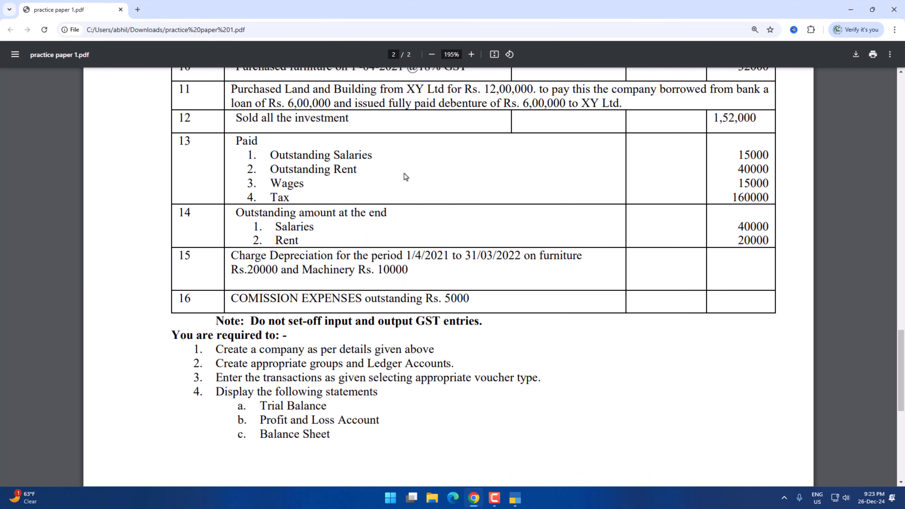
pyautogui.hotkey('alt', 'Tab')
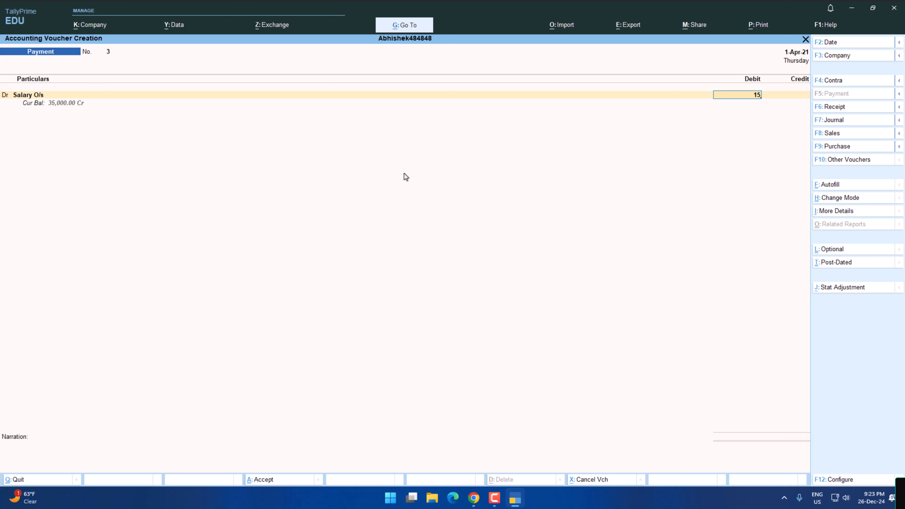
pyautogui.write('15000')
pyautogui.press('Return')
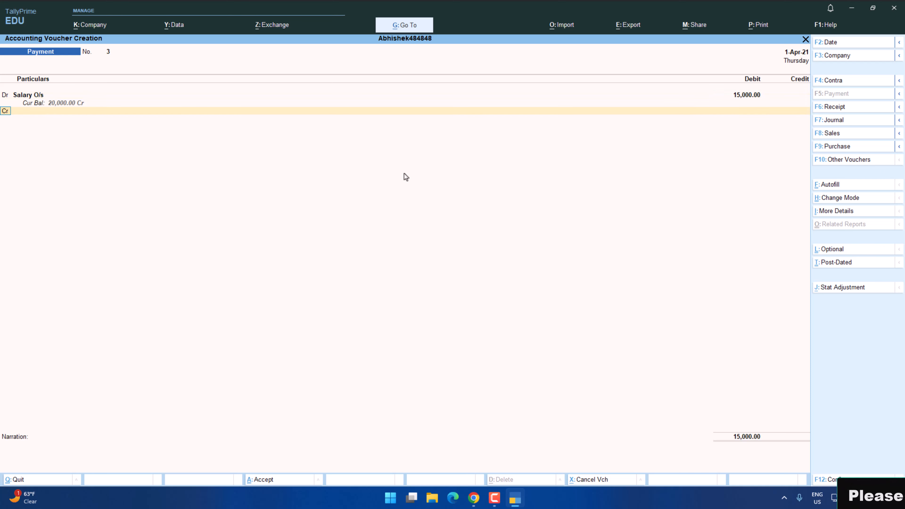
pyautogui.write('ca')
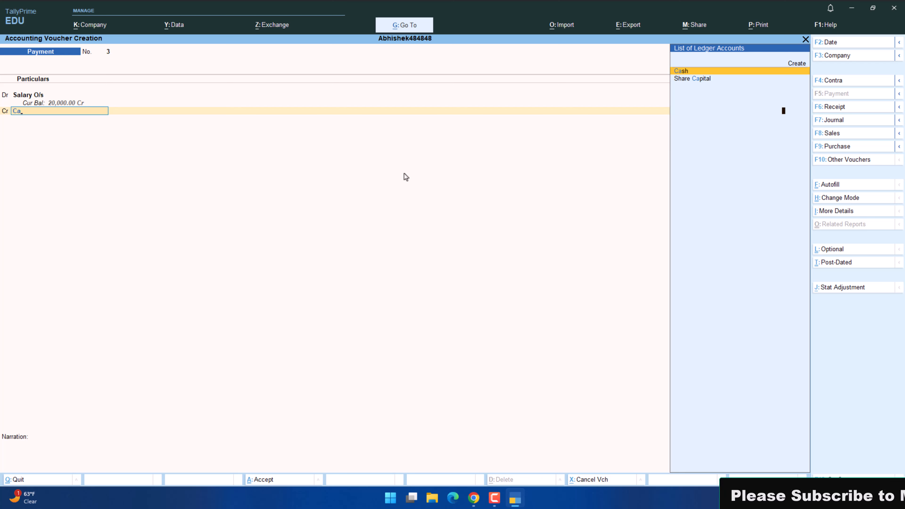
pyautogui.press('Return')
pyautogui.press('Return')
pyautogui.press('Return')
pyautogui.press('Return')
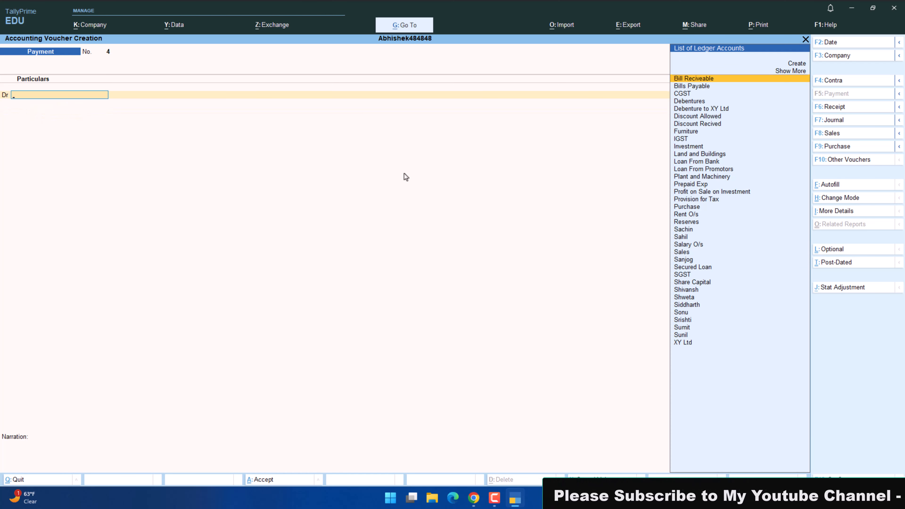
pyautogui.write('O')
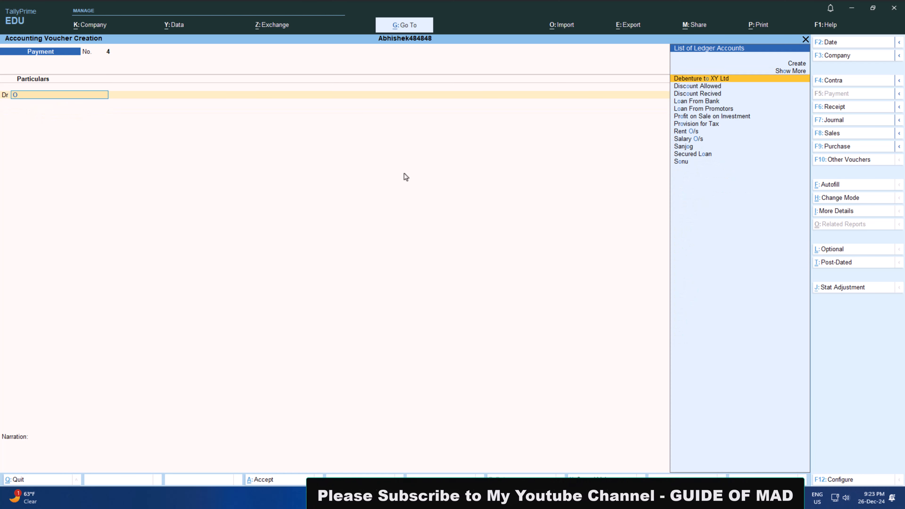
pyautogui.press('Down')
pyautogui.press('Down')
pyautogui.press('Down')
pyautogui.press('Down')
pyautogui.press('Down')
pyautogui.press('Down')
pyautogui.press('Down')
pyautogui.press('Down')
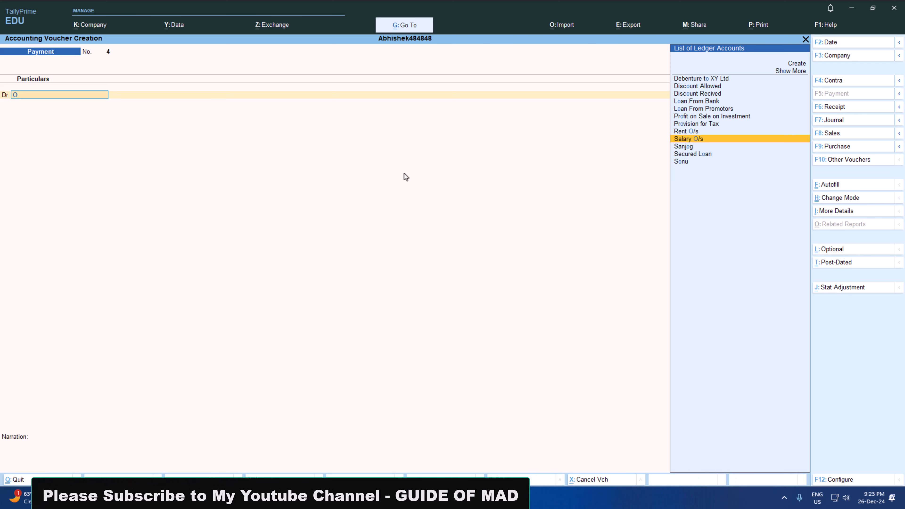
pyautogui.press('BackSpace')
# Quit the blank payment voucher and reopen the saved salary payment, changing its Cash line from credit to debit.
pyautogui.press('Escape')
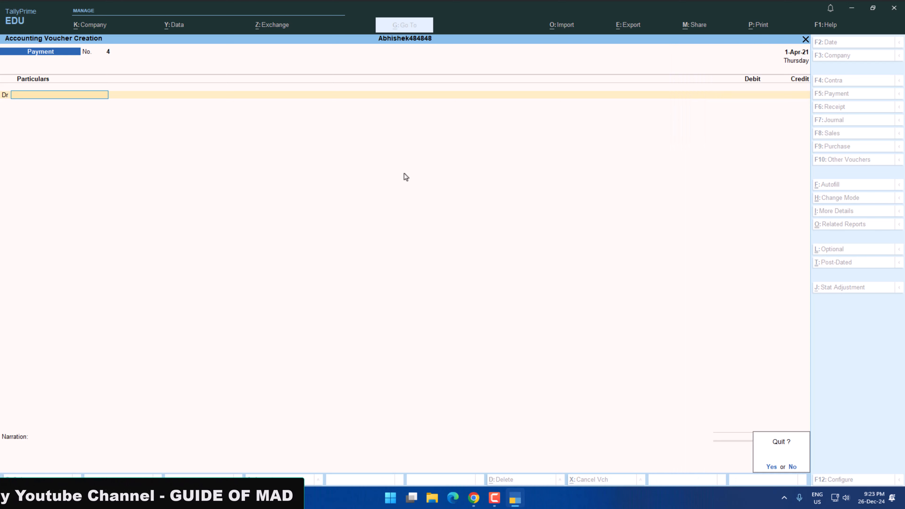
pyautogui.press('Return')
pyautogui.press('Return')
pyautogui.press('Return')
pyautogui.press('Return')
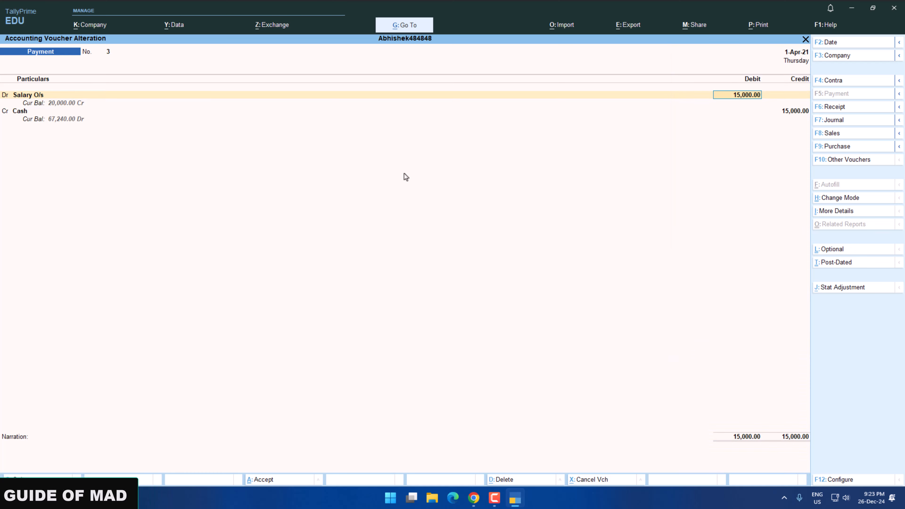
pyautogui.press('Return')
pyautogui.write('dr')
pyautogui.press('Return')
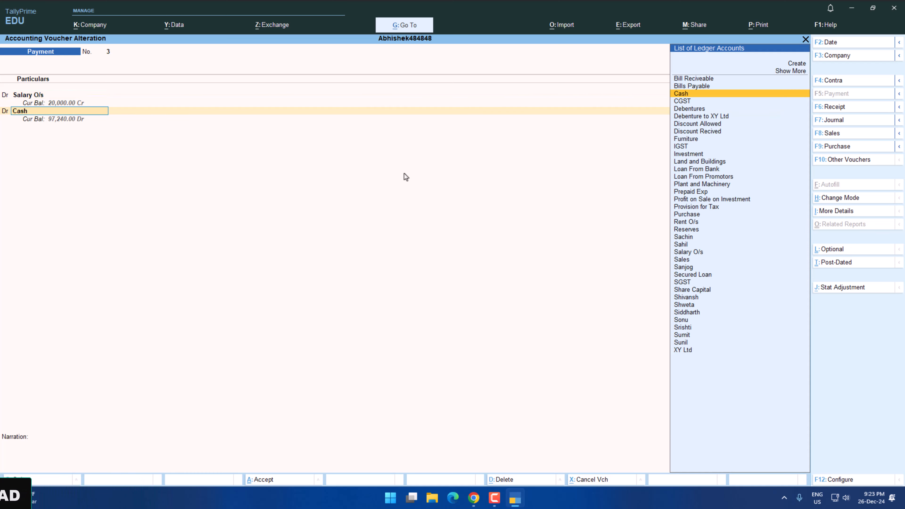
# Replace Cash with the Rent O/s ledger on the second debit line.
pyautogui.hotkey('alt', 'Tab')
pyautogui.hotkey('alt', 'Tab')
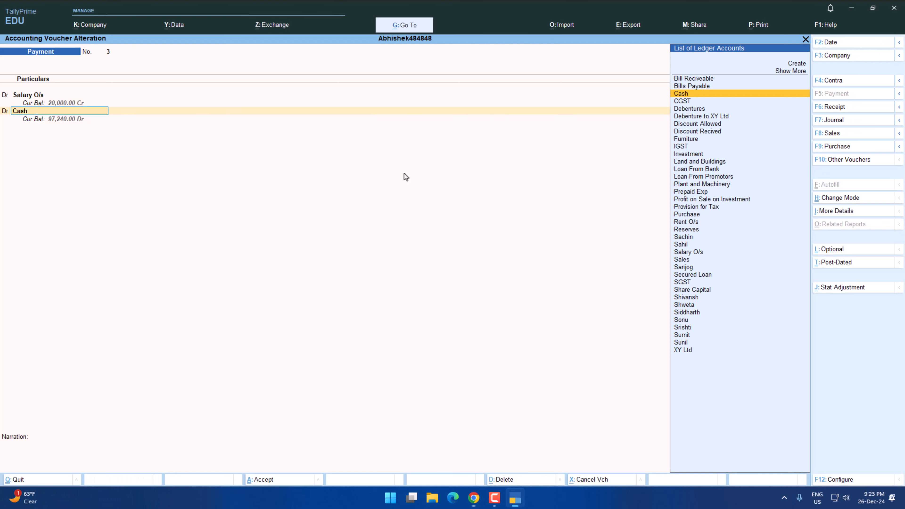
pyautogui.write('Re')
pyautogui.press('Down')
pyautogui.press('Down')
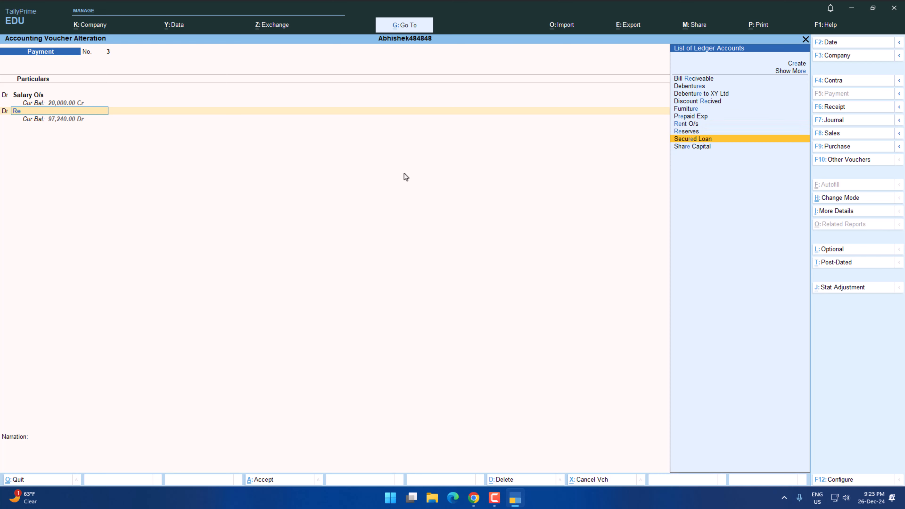
pyautogui.press('Up')
pyautogui.press('Up')
pyautogui.press('Return')
# Debit Rent O/s with 40000 as given in the practice paper and make the following line a debit.
pyautogui.hotkey('alt', 'Tab')
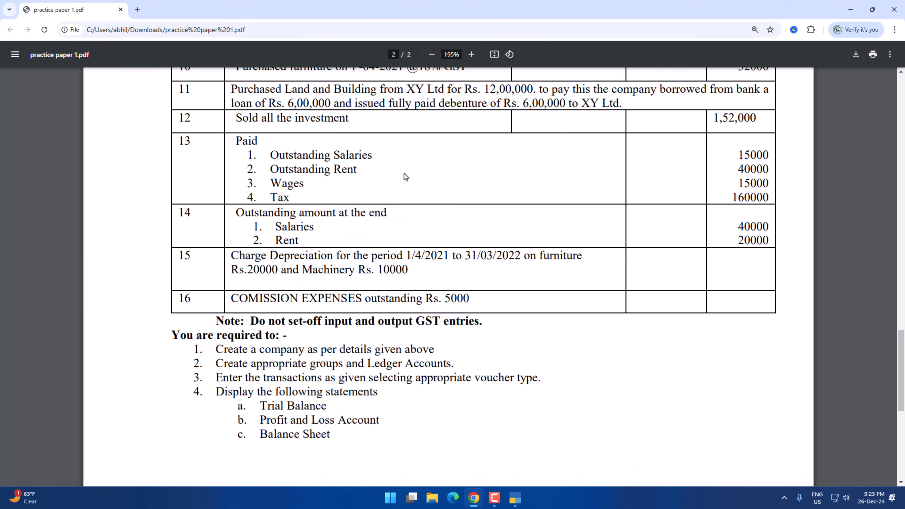
pyautogui.hotkey('alt', 'Tab')
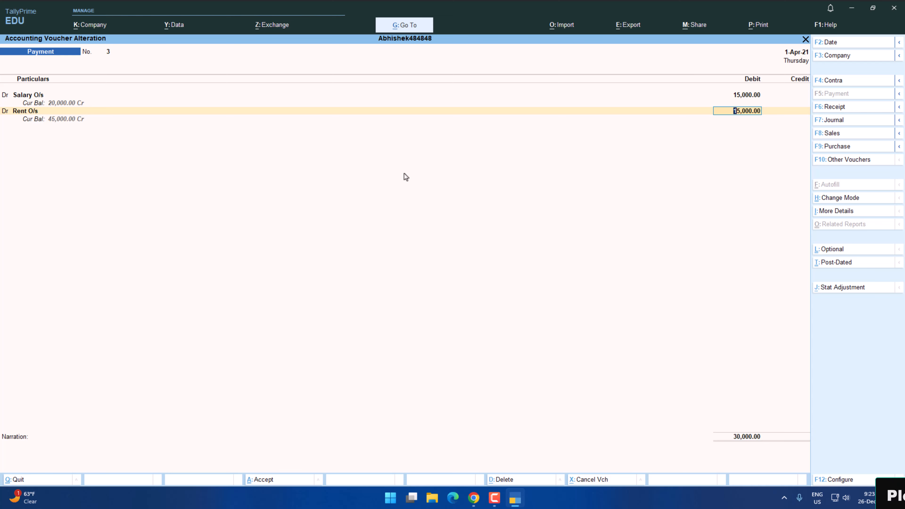
pyautogui.write('40000')
pyautogui.press('Return')
pyautogui.press('Return')
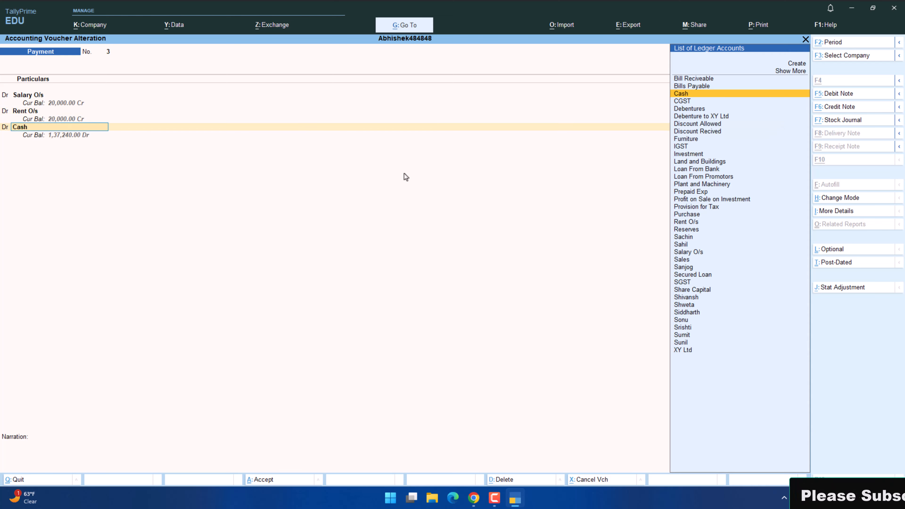
# Create the ledger Wages under Direct Expenses for the third debit line of the payment.
pyautogui.hotkey('alt', 'Tab')
pyautogui.hotkey('alt', 'Tab')
pyautogui.write('w')
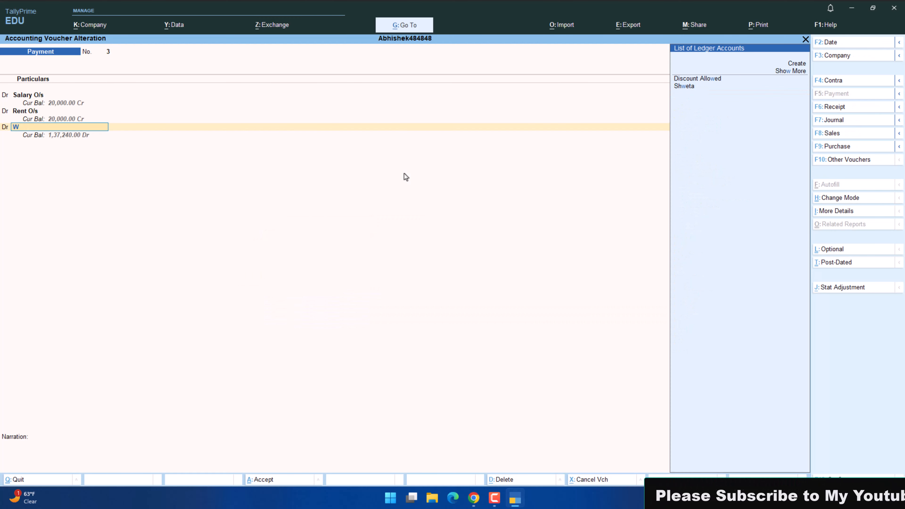
pyautogui.hotkey('alt', 'c')
pyautogui.write('Wages')
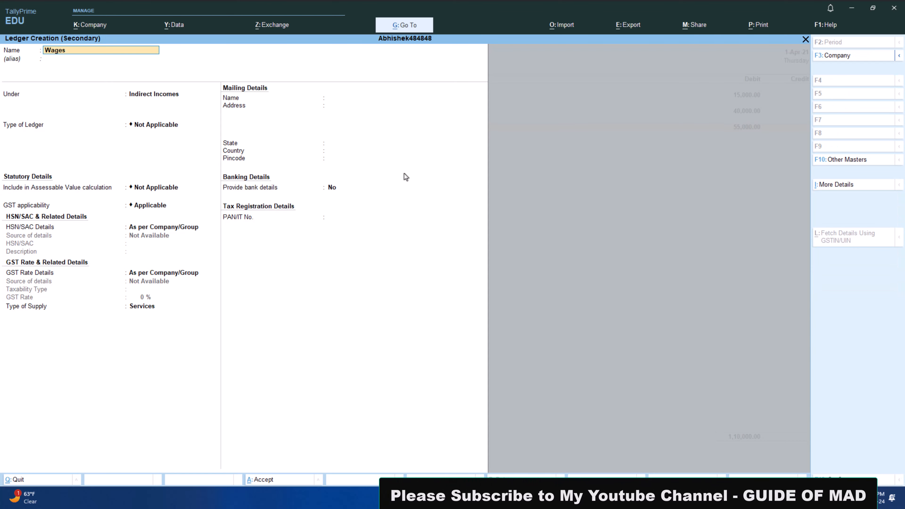
pyautogui.press('Return')
pyautogui.write('Di')
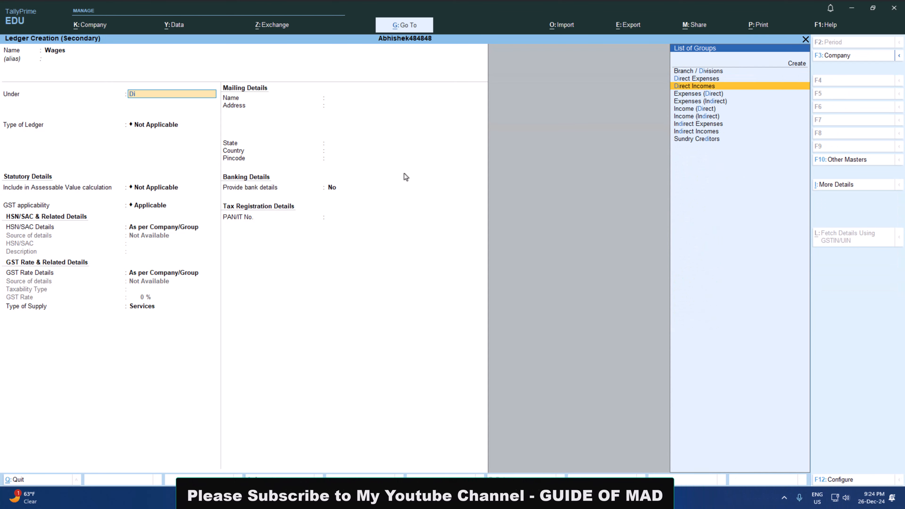
# Check the wages amount in the practice paper and debit Wages with 15000.
pyautogui.hotkey('alt', 'Tab')
pyautogui.hotkey('alt', 'Tab')
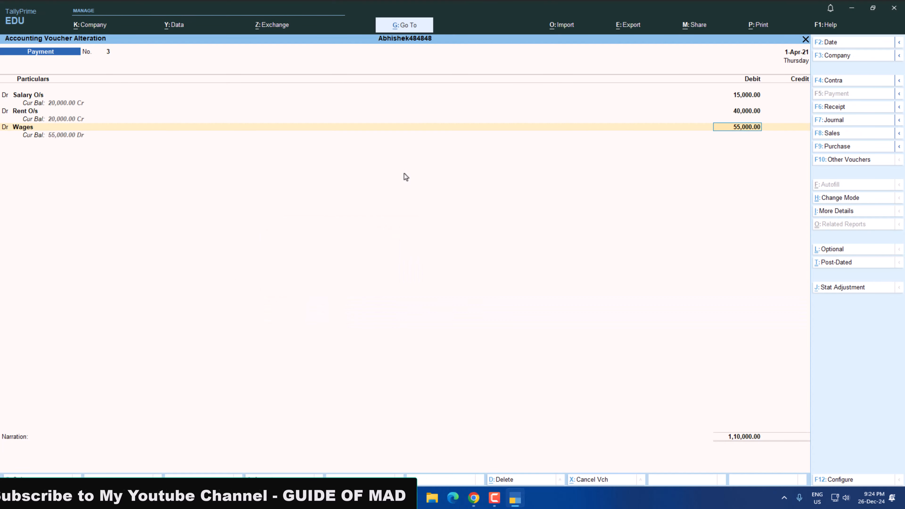
pyautogui.write('15000')
pyautogui.press('Return')
# Create the ledger Taxes under Indirect Expenses for the fourth debit line of the payment.
pyautogui.write('Ta')
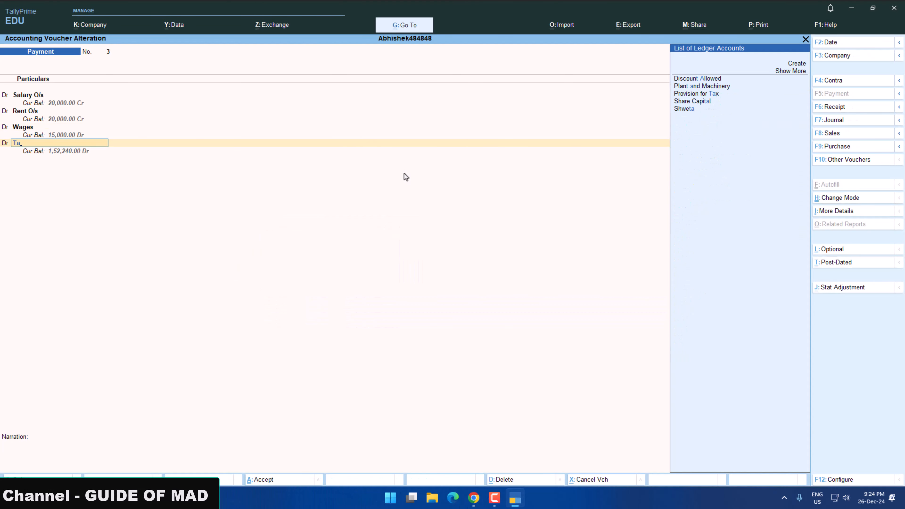
pyautogui.hotkey('alt', 'c')
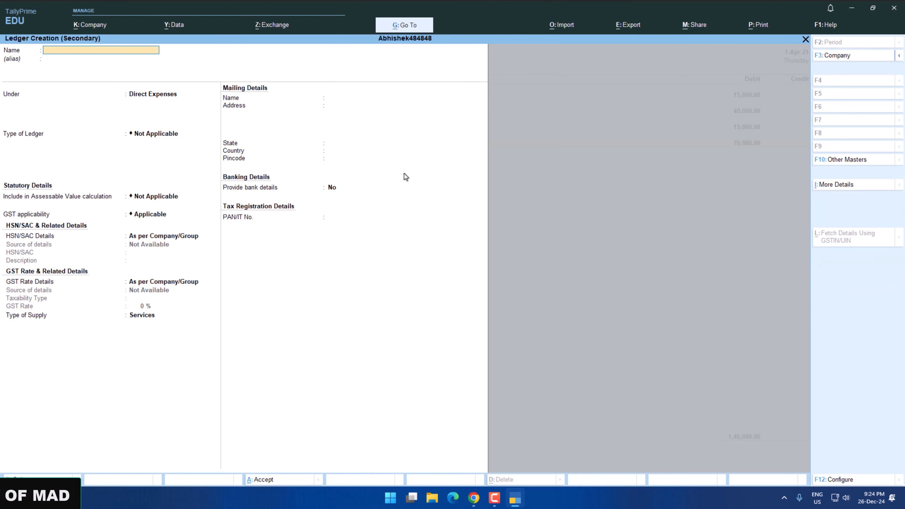
pyautogui.write('Taxes')
pyautogui.press('Return')
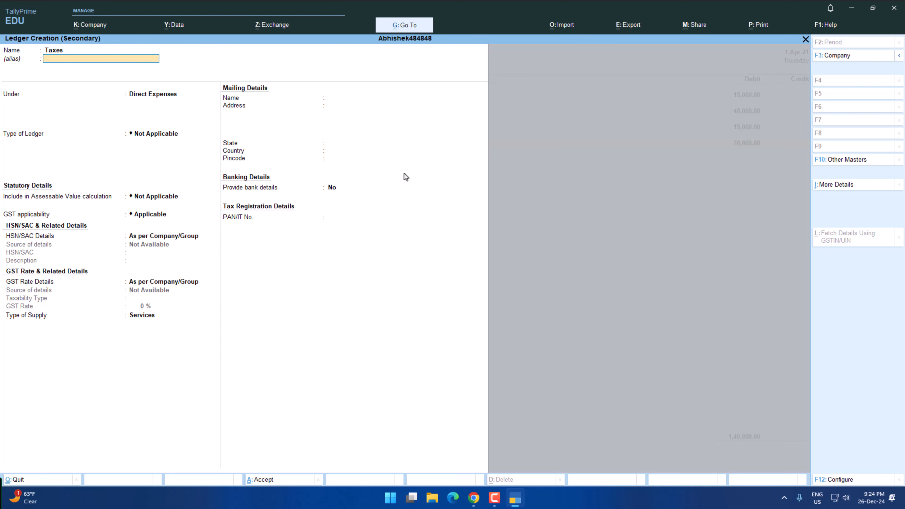
pyautogui.press('Return')
pyautogui.write('In')
pyautogui.press('Down')
pyautogui.press('Down')
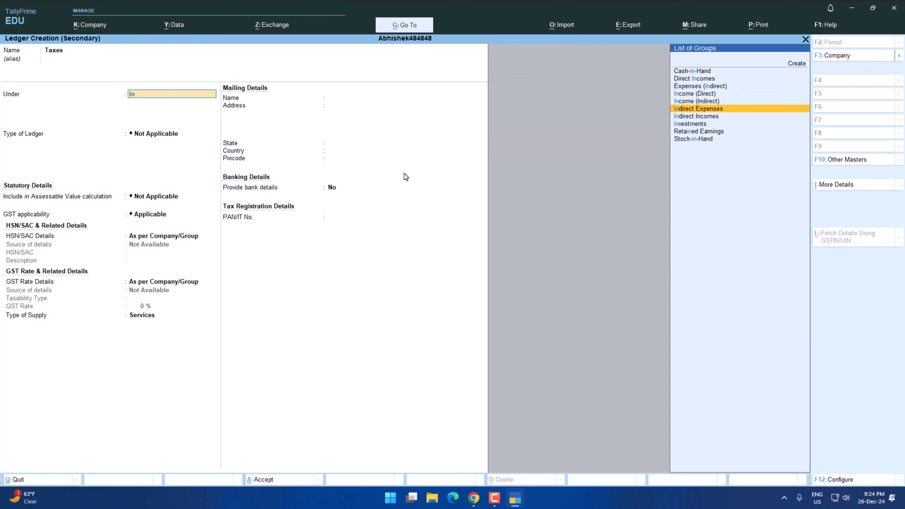
pyautogui.hotkey('ctrl', 'a')
# Check the tax amount in the practice paper and debit Taxes with 160000.
pyautogui.hotkey('alt', 'Tab')
pyautogui.hotkey('alt', 'Tab')
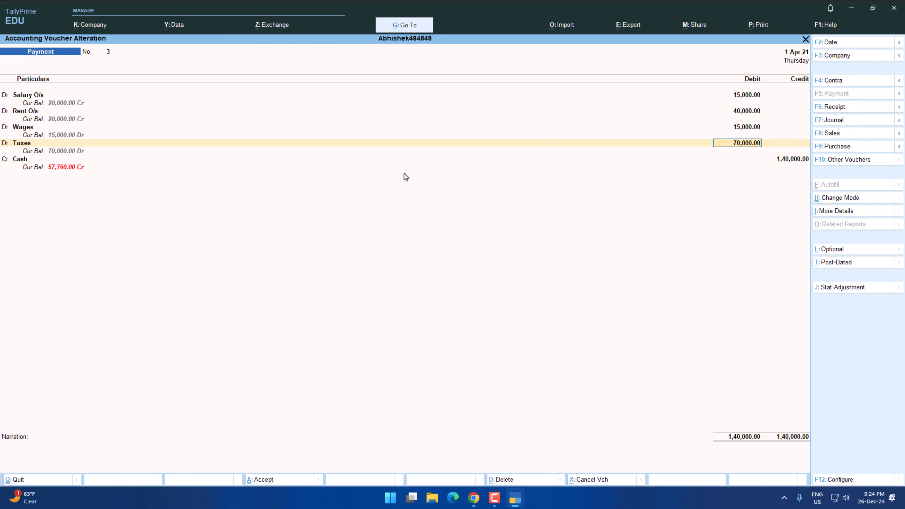
pyautogui.write('160000')
pyautogui.press('Return')
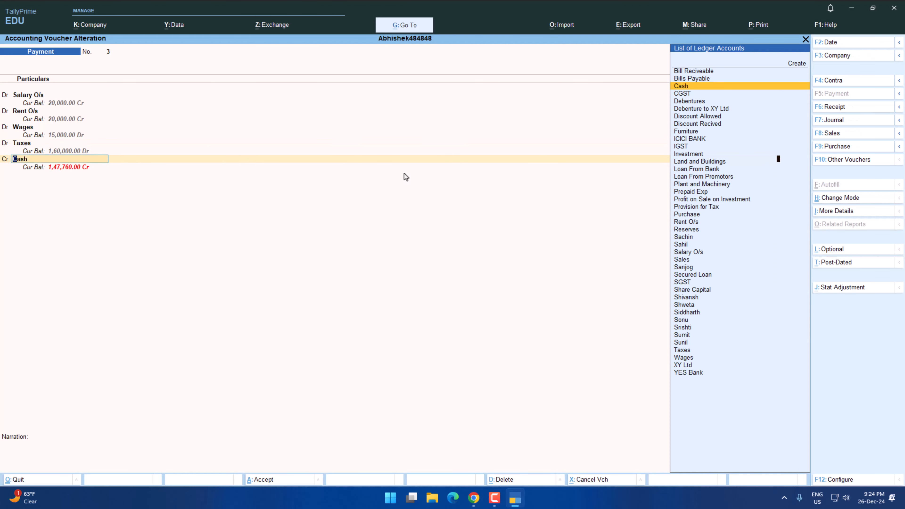
# Keep Cash as the payment's credit account with its balancing amount and switch to the practice paper PDF.
pyautogui.press('Return')
pyautogui.press('Return')
pyautogui.hotkey('alt', 'Tab')
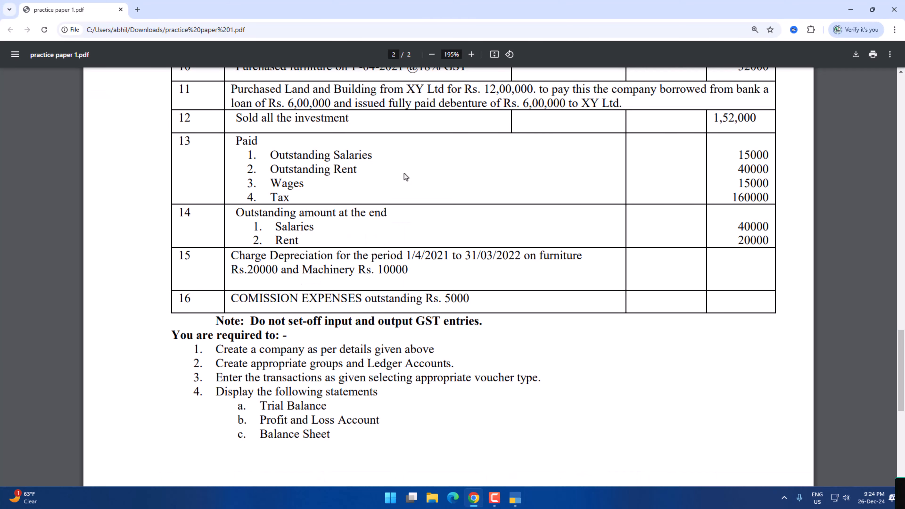
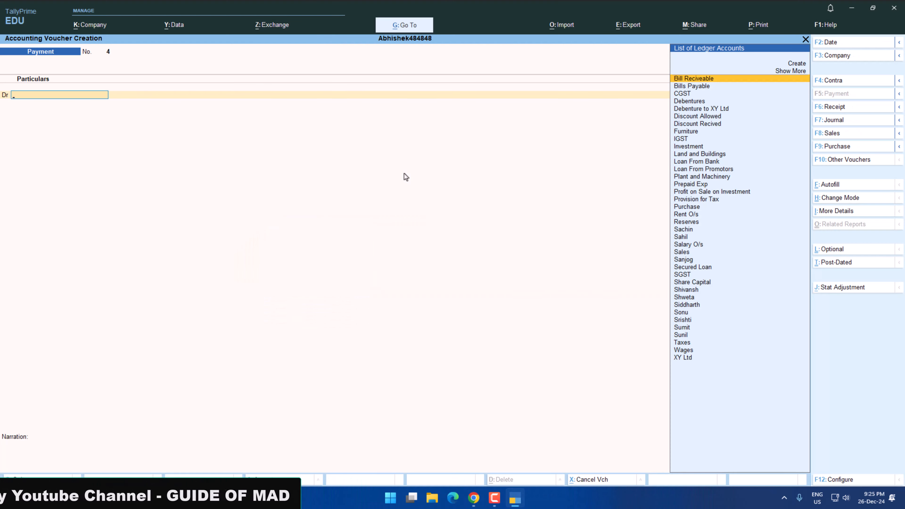
pyautogui.write('Sal')
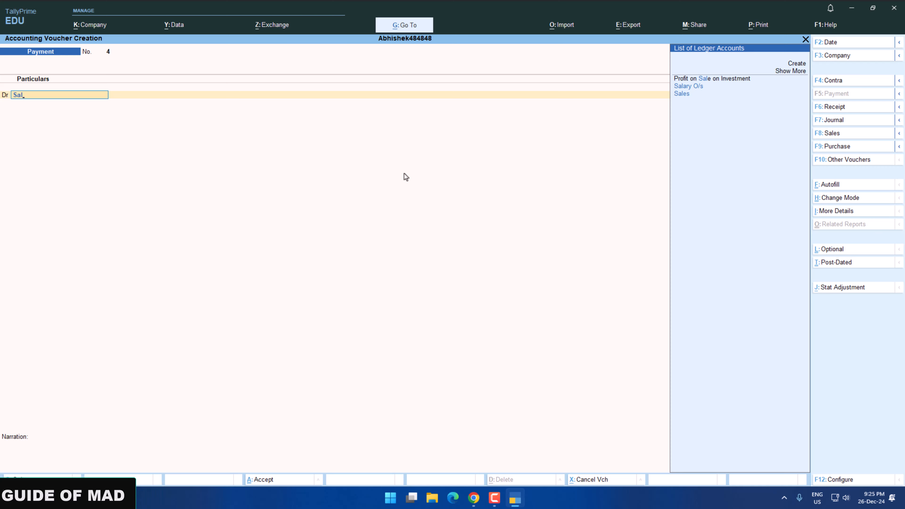
pyautogui.press('Down')
pyautogui.press('Return')
pyautogui.hotkey('alt', 'Tab')
pyautogui.hotkey('alt', 'Tab')
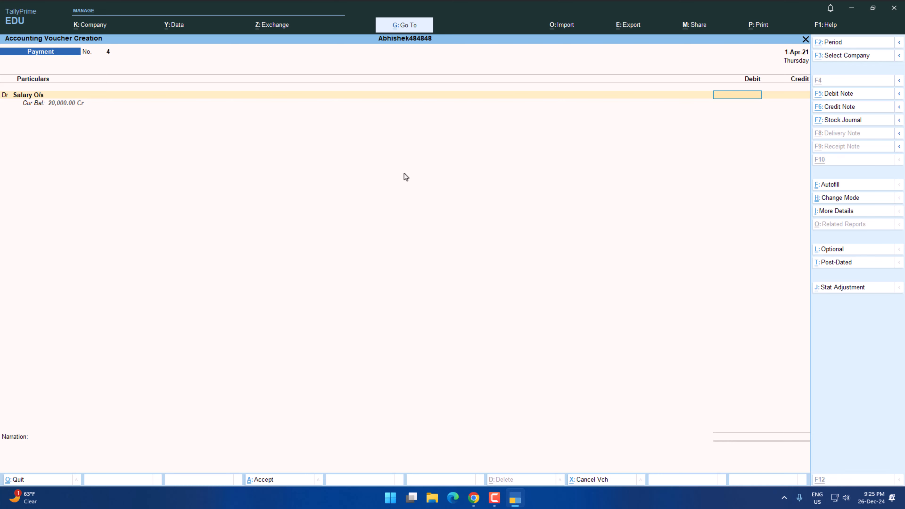
pyautogui.hotkey('alt', 'Tab')
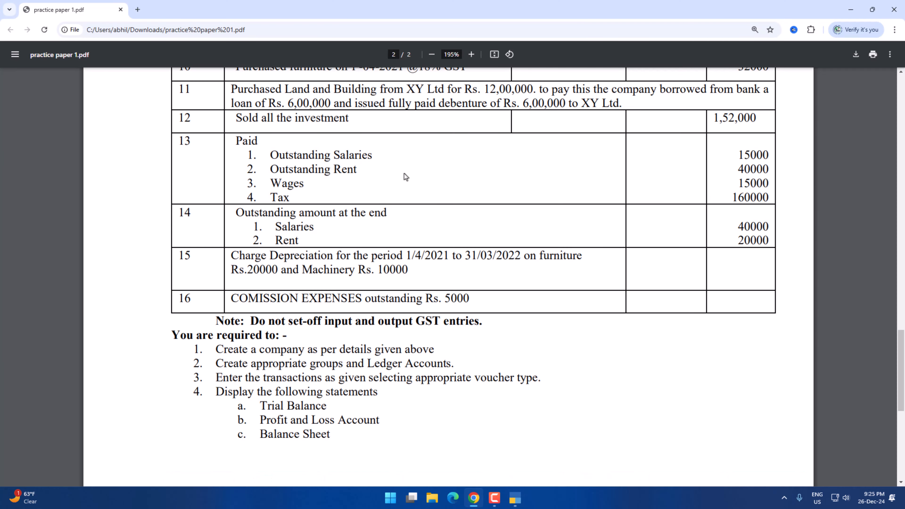
pyautogui.hotkey('alt', 'Tab')
pyautogui.press('Escape')
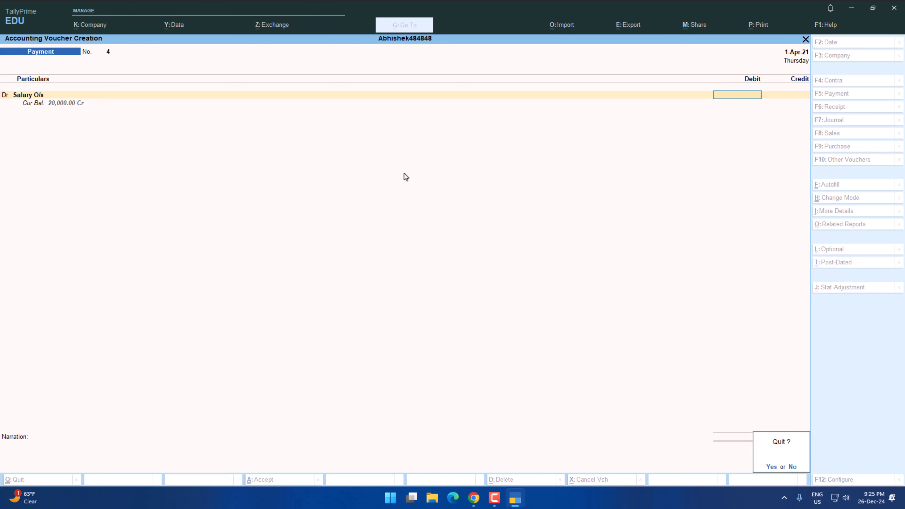
pyautogui.press('y')
pyautogui.press('Return')
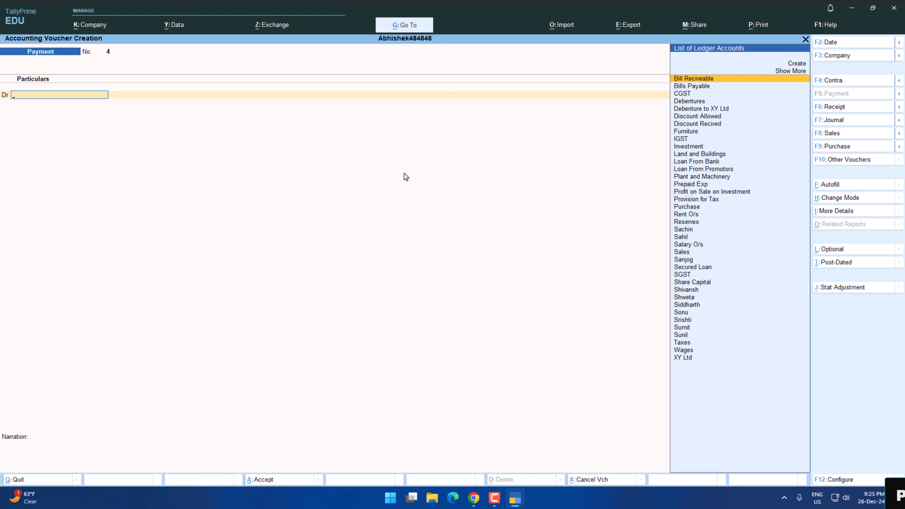
# Switch to a journal voucher and create the ledger Salary under Indirect Expenses for its debit line.
pyautogui.press('F7')
pyautogui.write('Sa')
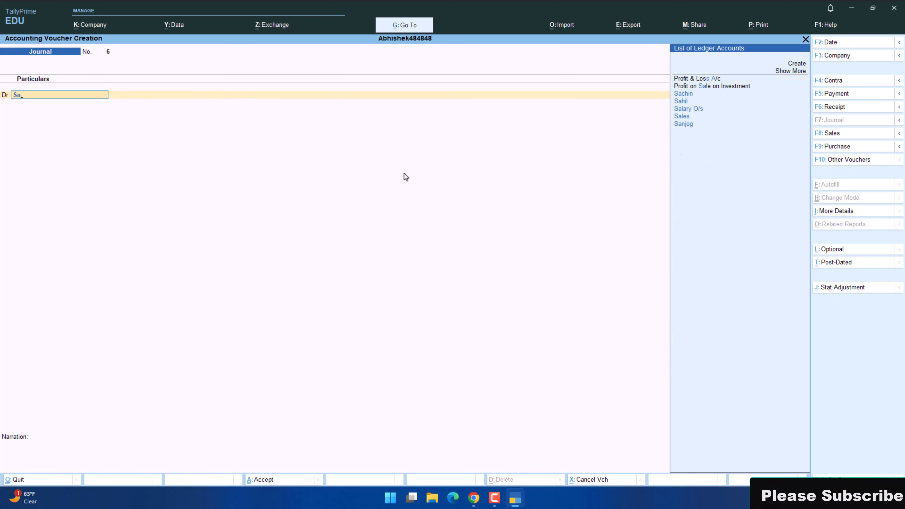
pyautogui.hotkey('alt', 'c')
pyautogui.write('Salary')
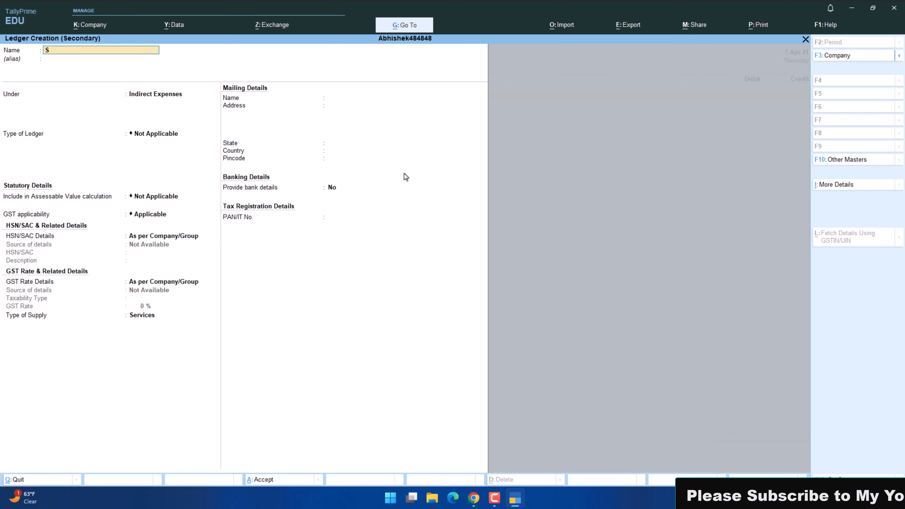
pyautogui.press('Return')
pyautogui.press('Return')
pyautogui.press('Return')
pyautogui.press('Return')
pyautogui.press('Return')
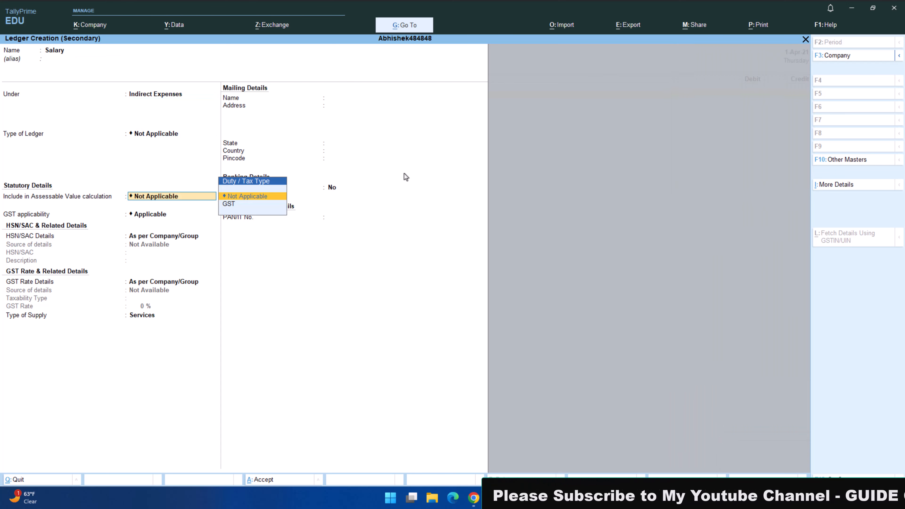
pyautogui.hotkey('ctrl', 'a')
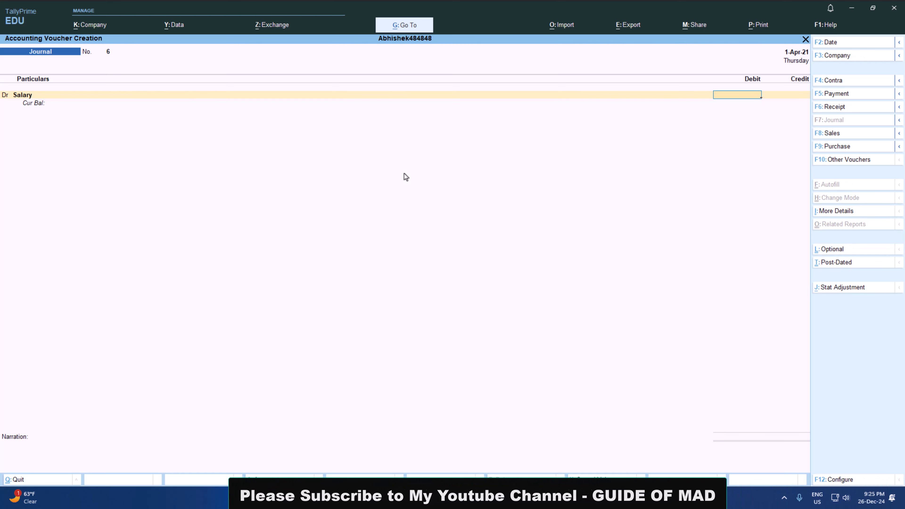
# Debit Salary with 20000, credit Salary O/s with the balancing amount, and save the journal voucher without a narration.
pyautogui.write('20000')
pyautogui.press('Return')
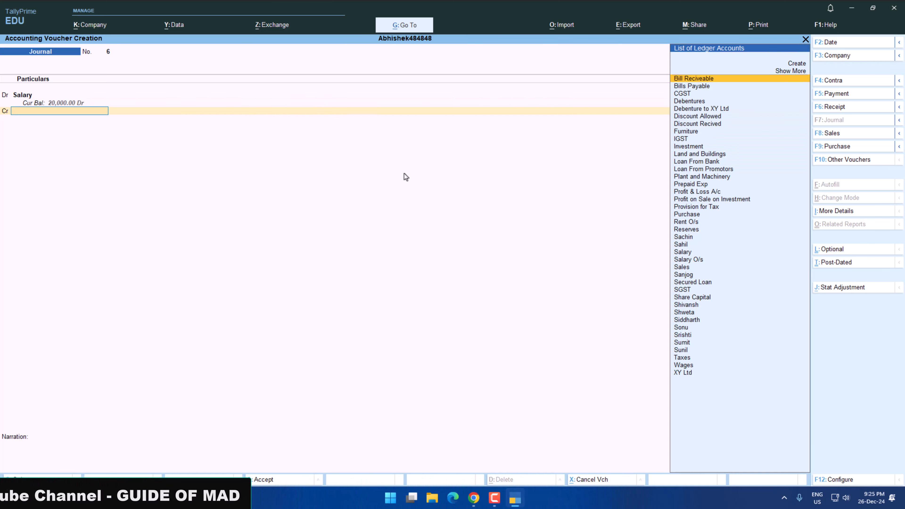
pyautogui.write('Sal')
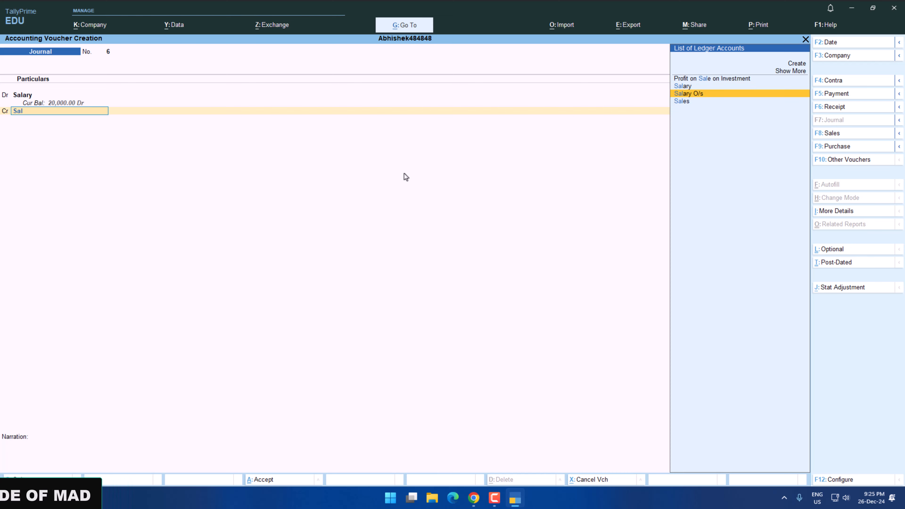
pyautogui.press('Return')
pyautogui.press('Return')
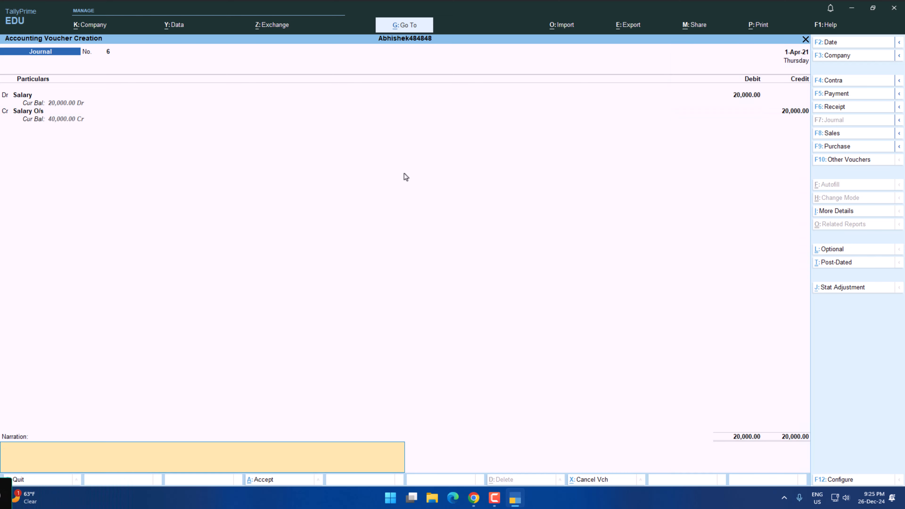
pyautogui.press('Return')
pyautogui.press('Return')
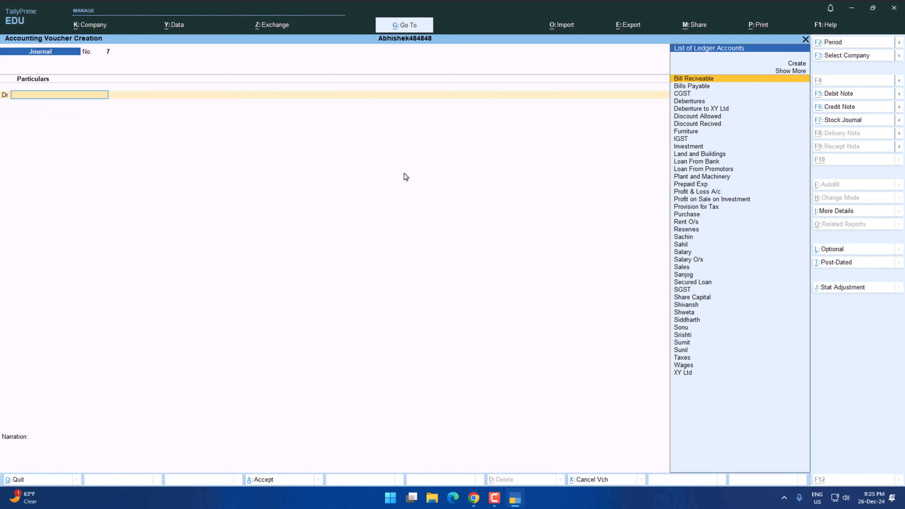
pyautogui.hotkey('alt', 'Tab')
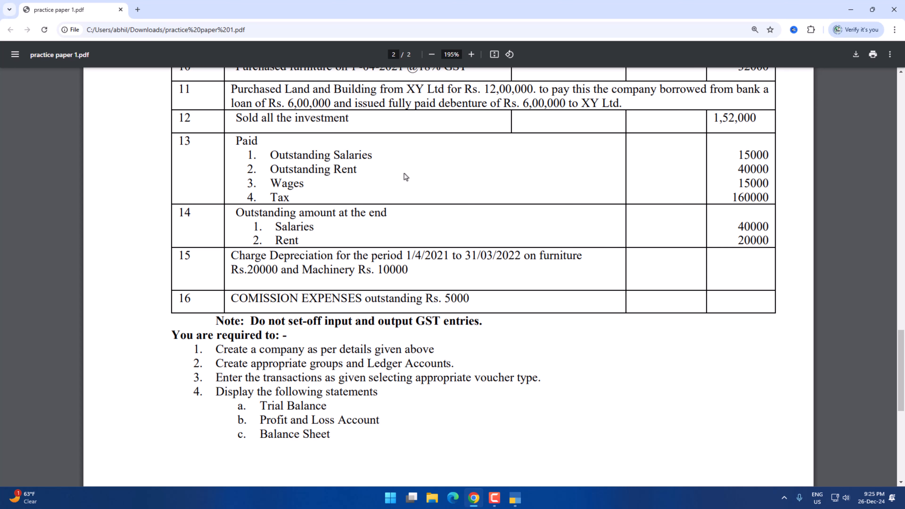
pyautogui.hotkey('alt', 'Tab')
pyautogui.write('Re')
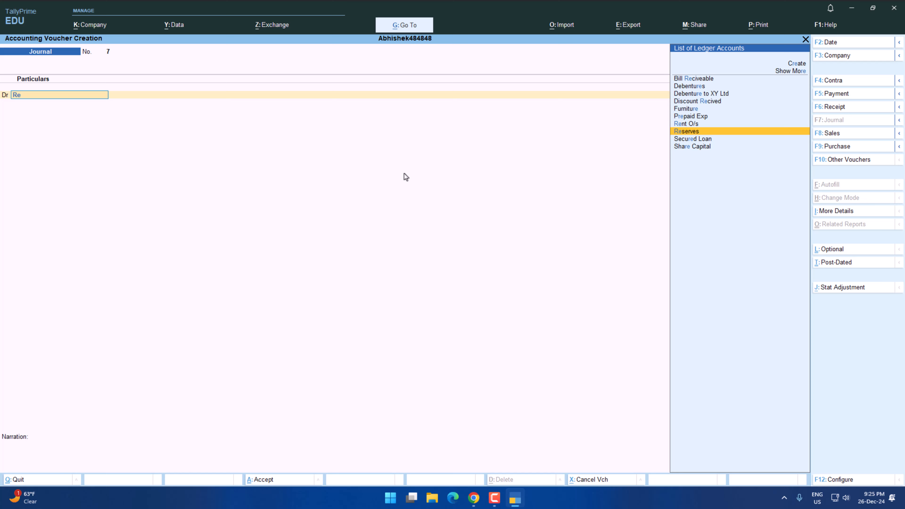
pyautogui.press('Up')
pyautogui.press('Return')
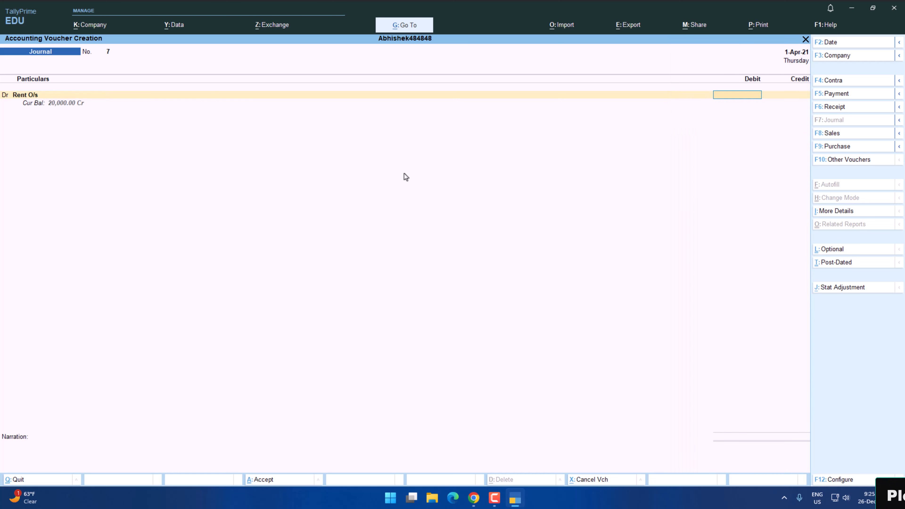
pyautogui.hotkey('alt', 'Tab')
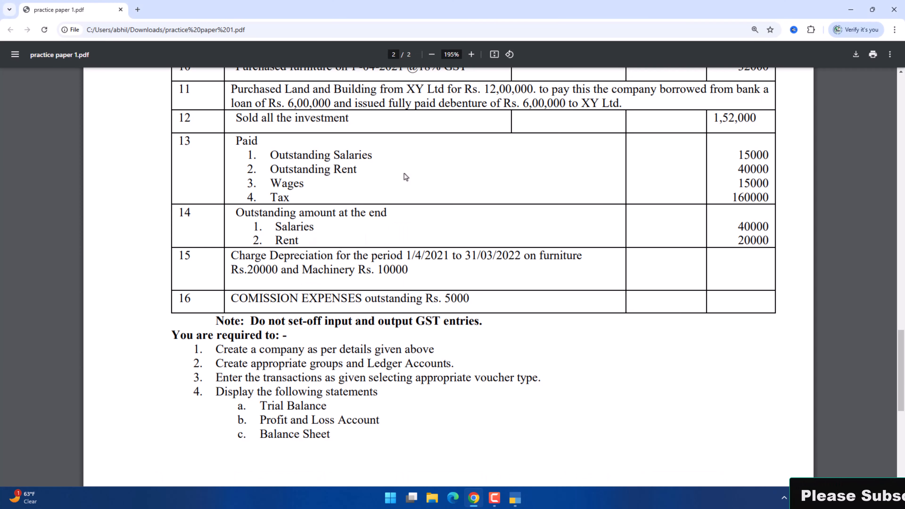
pyautogui.hotkey('alt', 'Tab')
pyautogui.press('BackSpace')
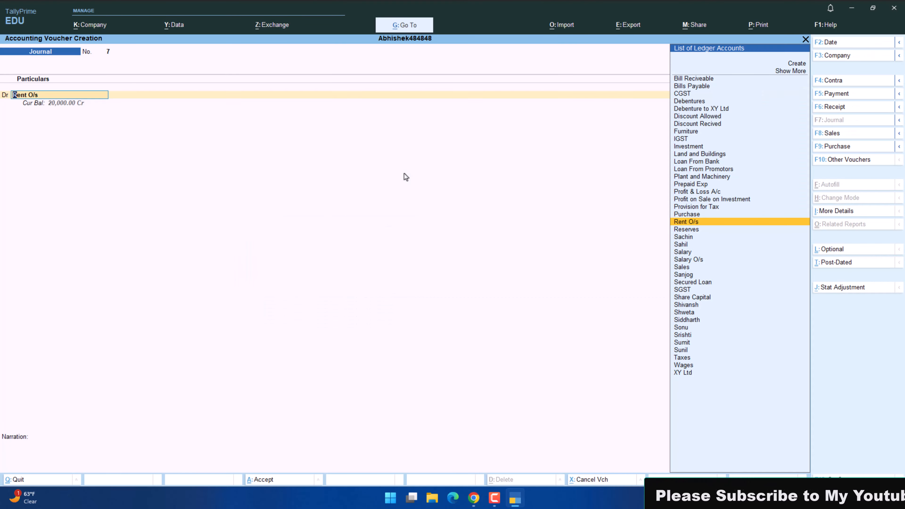
# Read transaction 15 on depreciation in the practice paper and open a fresh journal voucher in TallyPrime.
pyautogui.hotkey('alt', 'Tab')
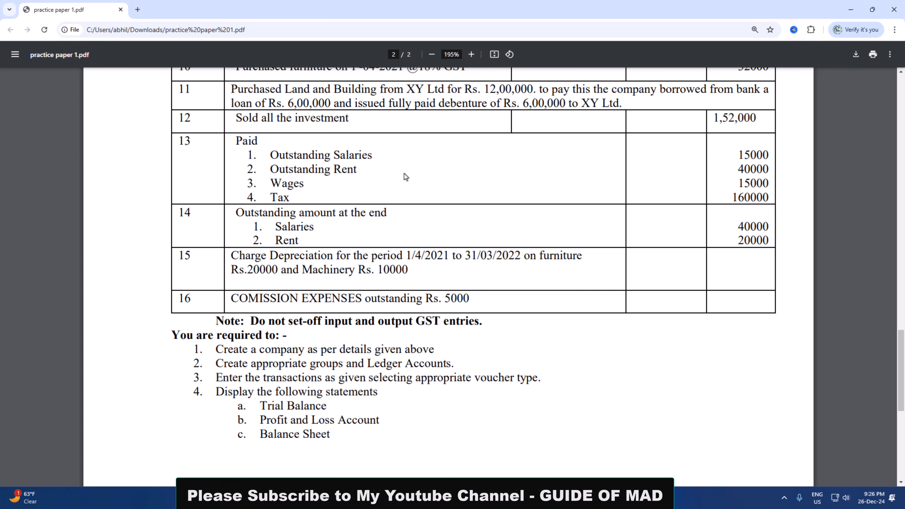
pyautogui.scroll(-1, 406, 177)
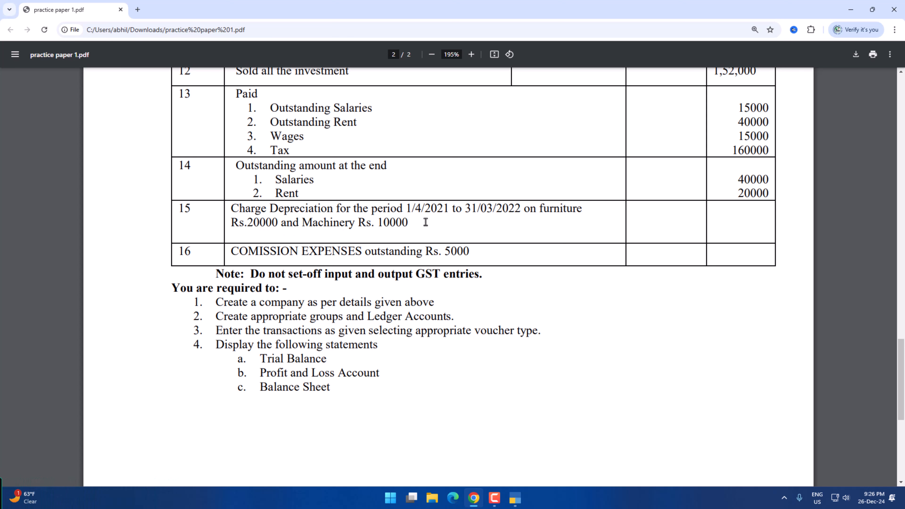
pyautogui.hotkey('alt', 'Tab')
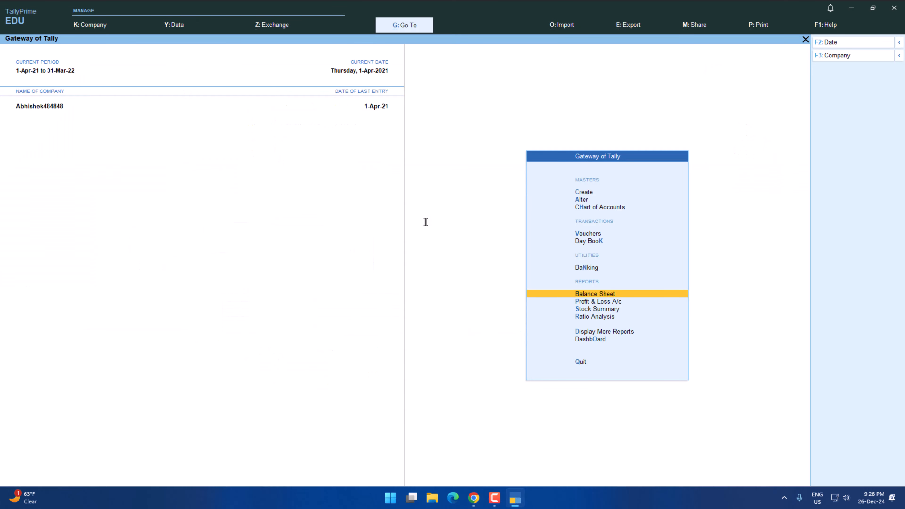
pyautogui.press('Up')
pyautogui.press('Up')
pyautogui.press('Up')
pyautogui.press('Return')
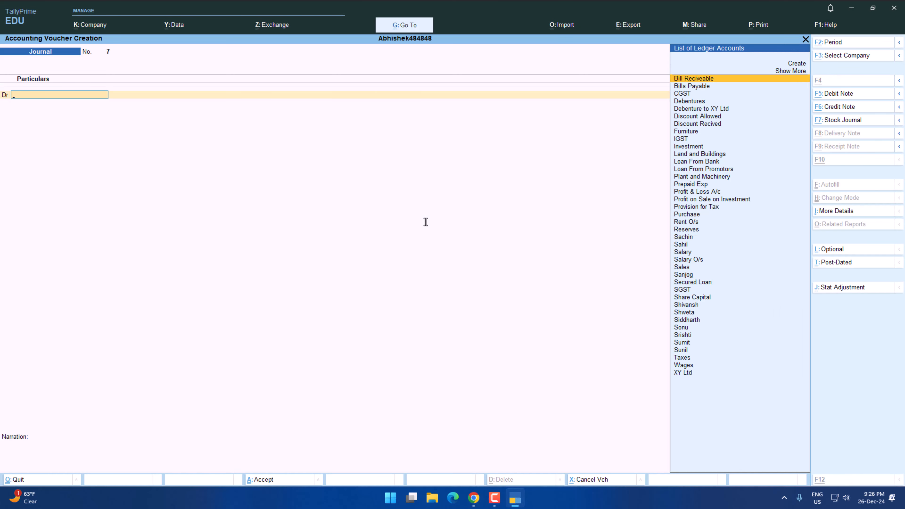
# Create the ledger Deperication under Indirect Expenses for the debit line of the journal voucher.
pyautogui.hotkey('alt', 'c')
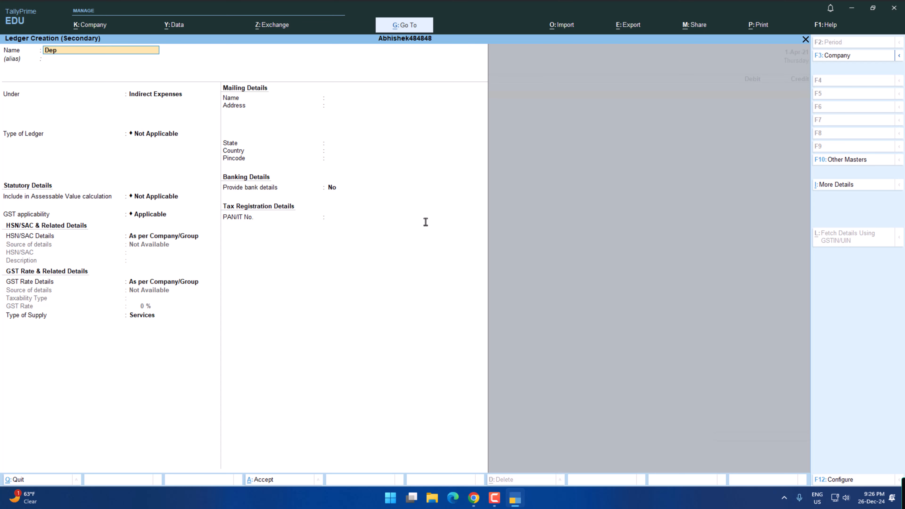
pyautogui.write('Deperication')
pyautogui.press('Return')
pyautogui.press('Return')
pyautogui.press('Return')
pyautogui.press('Return')
pyautogui.press('Return')
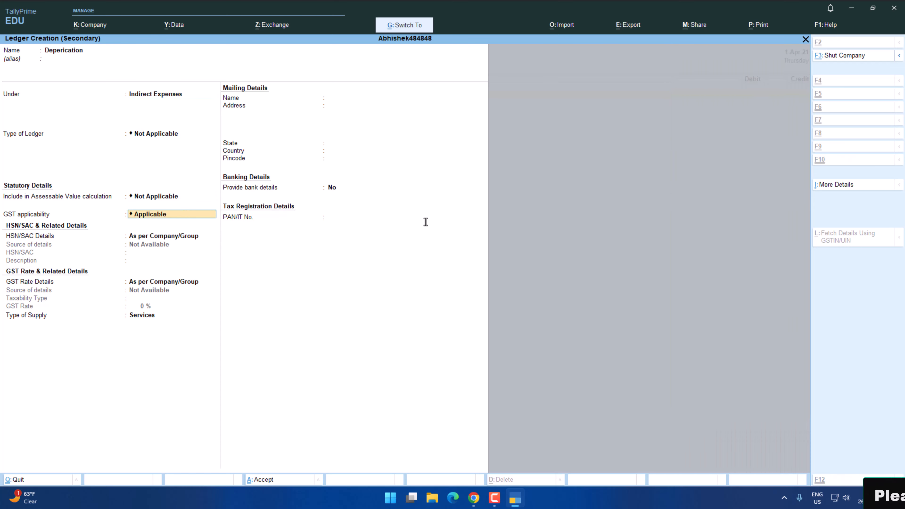
pyautogui.hotkey('ctrl', 'a')
# Check the furniture and machinery depreciation amounts in the practice paper and debit Deperication with 30000.
pyautogui.hotkey('alt', 'Tab')
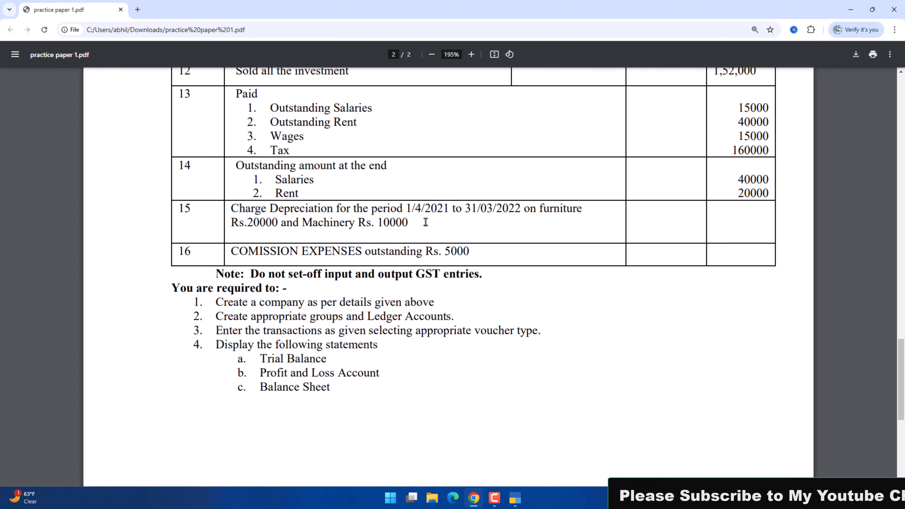
pyautogui.hotkey('alt', 'Tab')
pyautogui.write('30000')
pyautogui.press('Return')
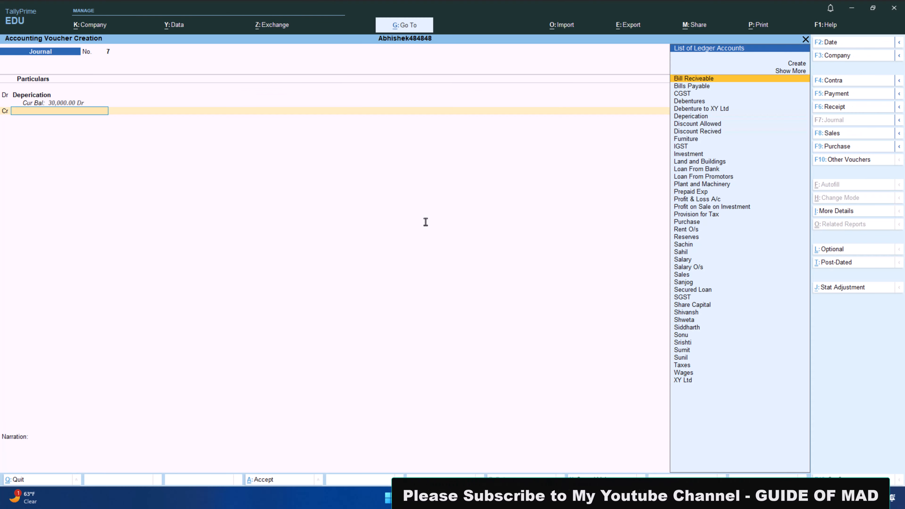
# Credit Furniture with 20000 and Plant and Machinery with 10000, and save the depreciation journal without a narration.
pyautogui.hotkey('alt', 'Tab')
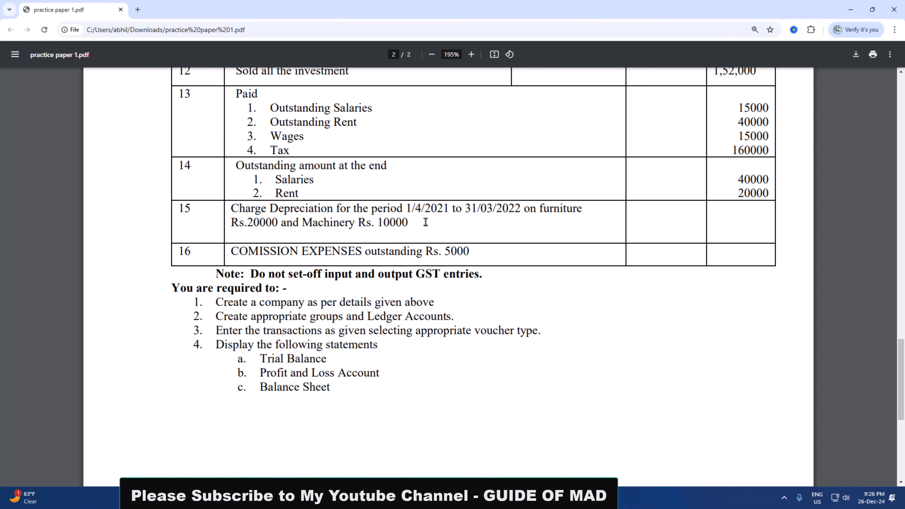
pyautogui.hotkey('alt', 'Tab')
pyautogui.write('fur')
pyautogui.press('Return')
pyautogui.hotkey('alt', 'Tab')
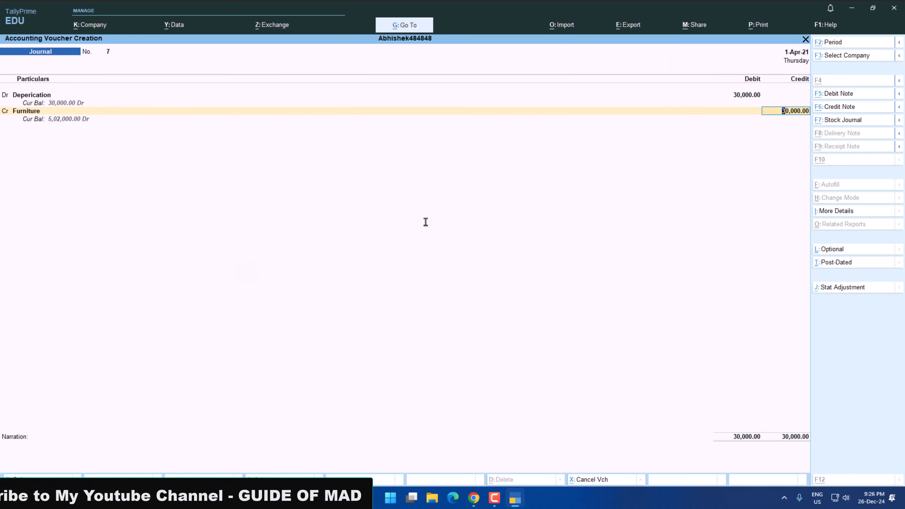
pyautogui.hotkey('alt', 'Tab')
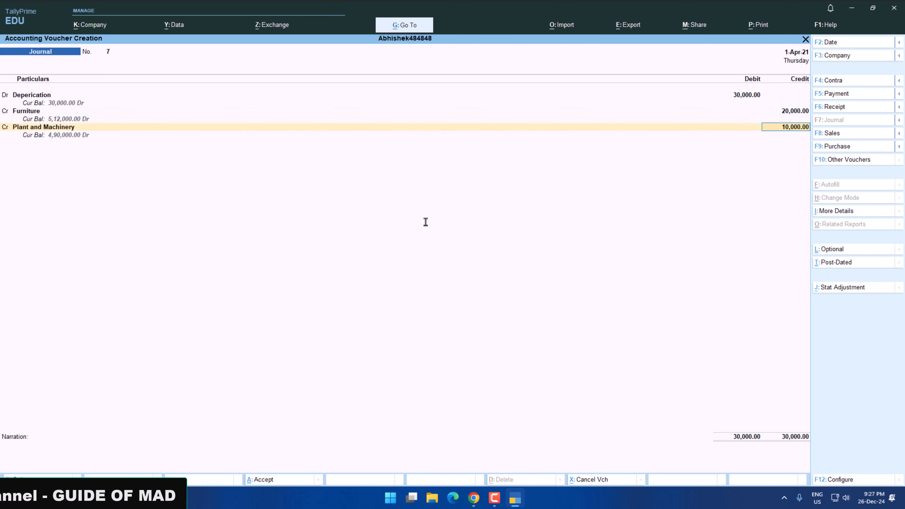
pyautogui.press('Return')
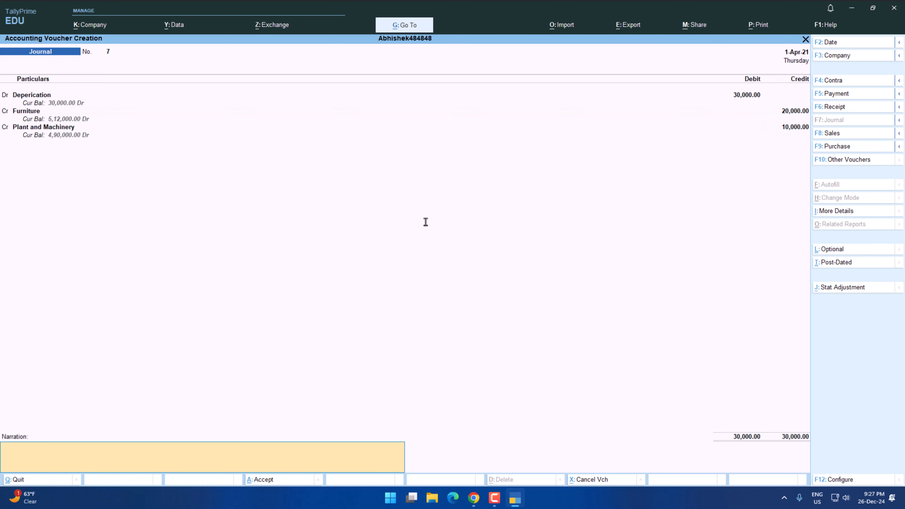
pyautogui.press('Return')
pyautogui.press('Return')
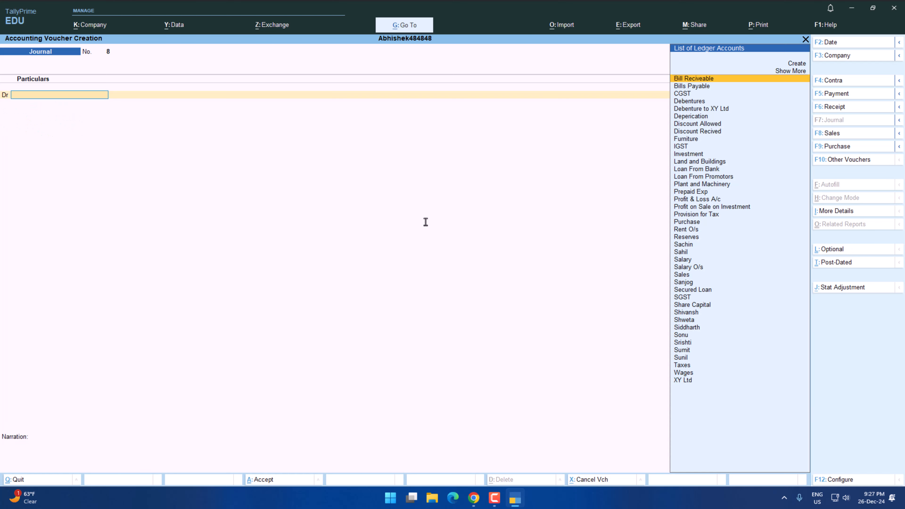
# Read transaction 16 on outstanding commission expenses in the practice paper and reopen a blank journal voucher in TallyPrime.
pyautogui.hotkey('alt', 'Tab')
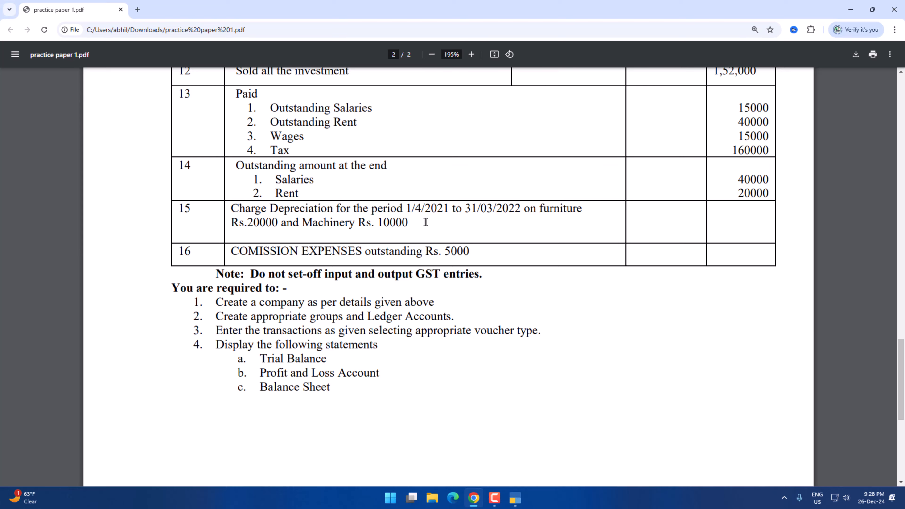
pyautogui.hotkey('alt', 'Tab')
pyautogui.press('Escape')
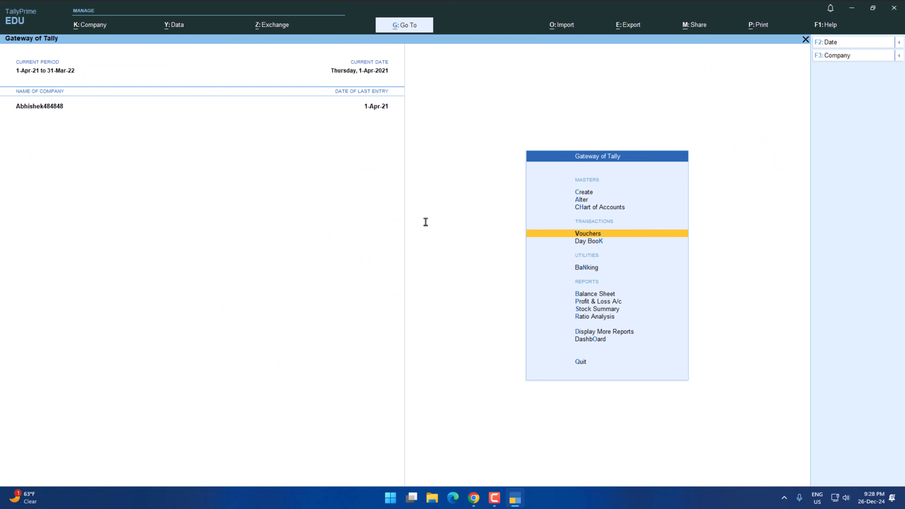
pyautogui.press('Return')
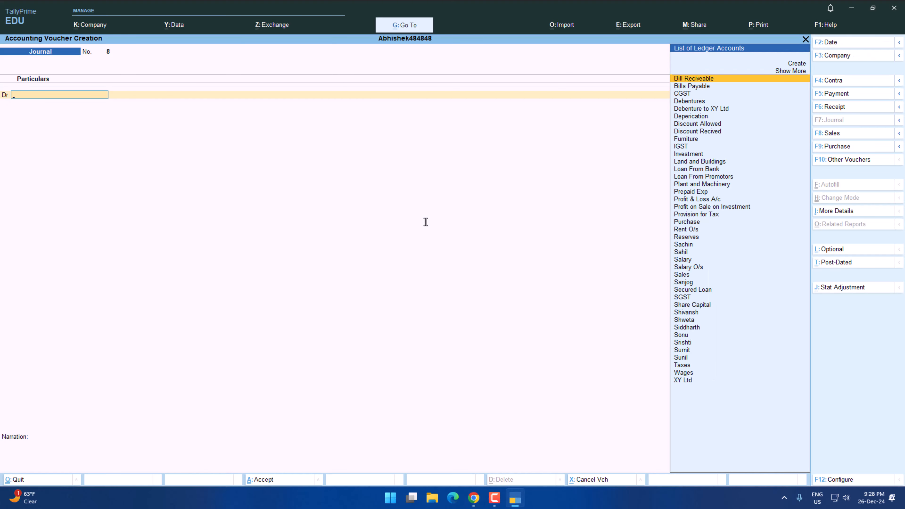
pyautogui.hotkey('alt', 'Tab')
pyautogui.hotkey('alt', 'Tab')
# Create the ledger Comission under Indirect Expenses and debit it with 5000 in the journal voucher.
pyautogui.write('C')
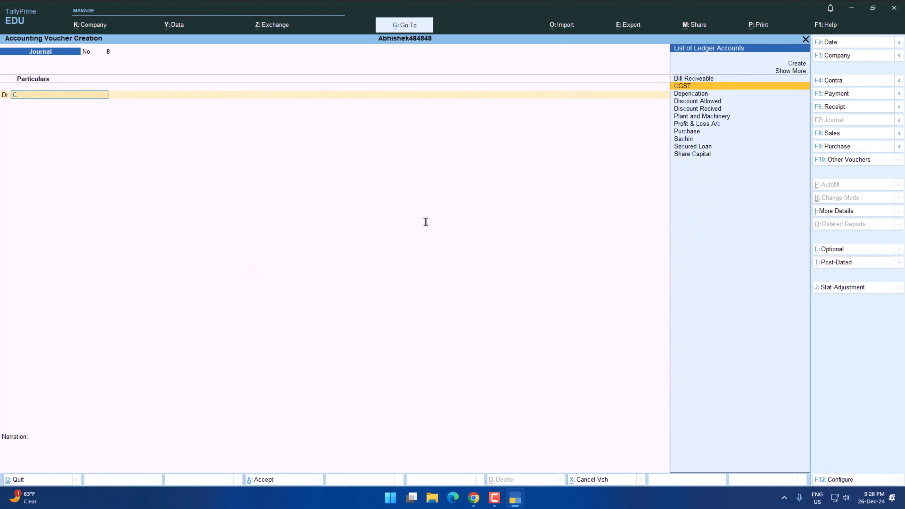
pyautogui.hotkey('alt', 'c')
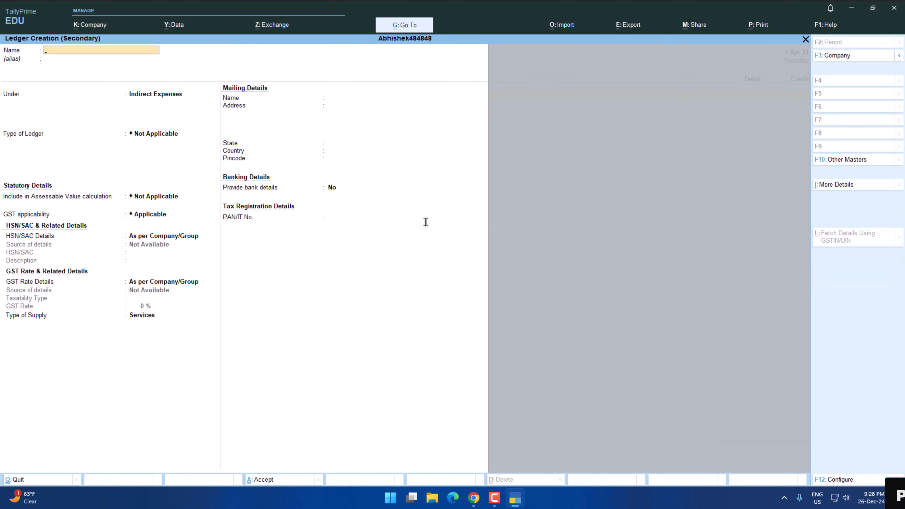
pyautogui.write('omission')
pyautogui.press('Return')
pyautogui.press('Return')
pyautogui.press('Return')
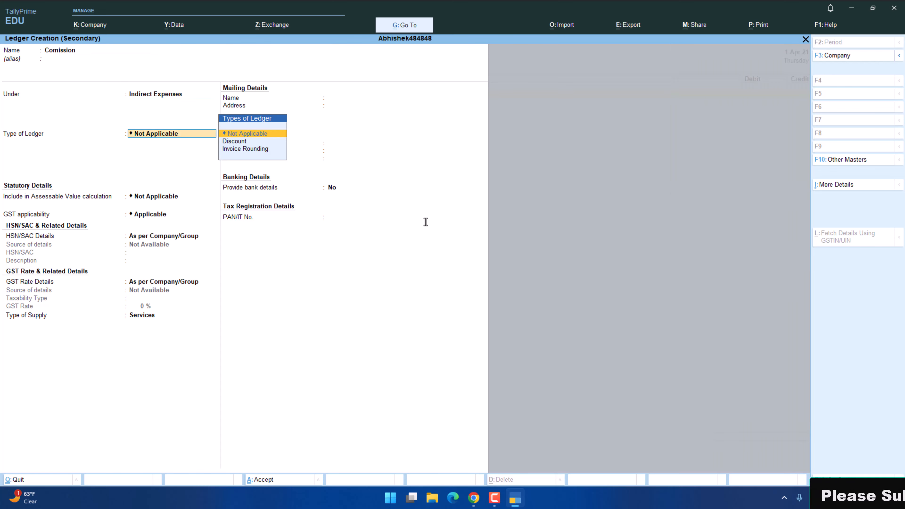
pyautogui.hotkey('ctrl', 'a')
pyautogui.write('5000')
pyautogui.press('Return')
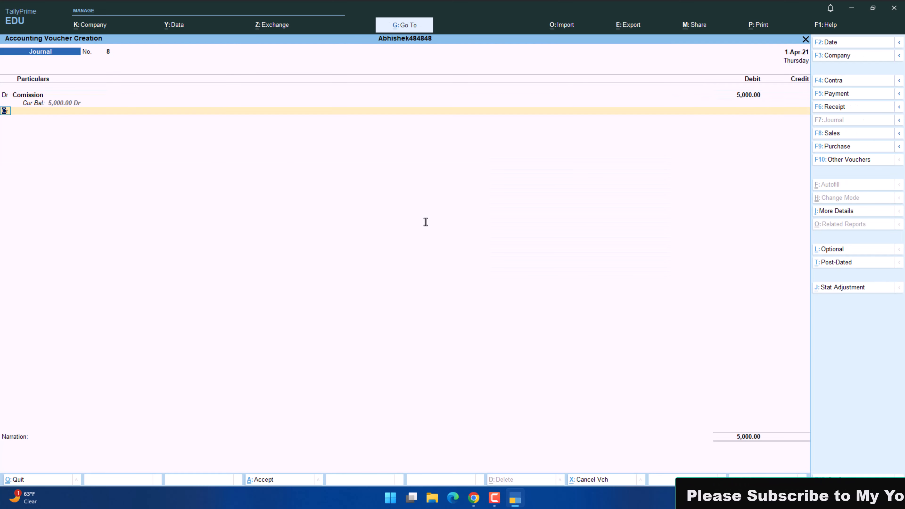
# Create the ledger Comission O/s under Current Liabilities, credit it with 5000, and save the journal without a narration.
pyautogui.hotkey('alt', 'c')
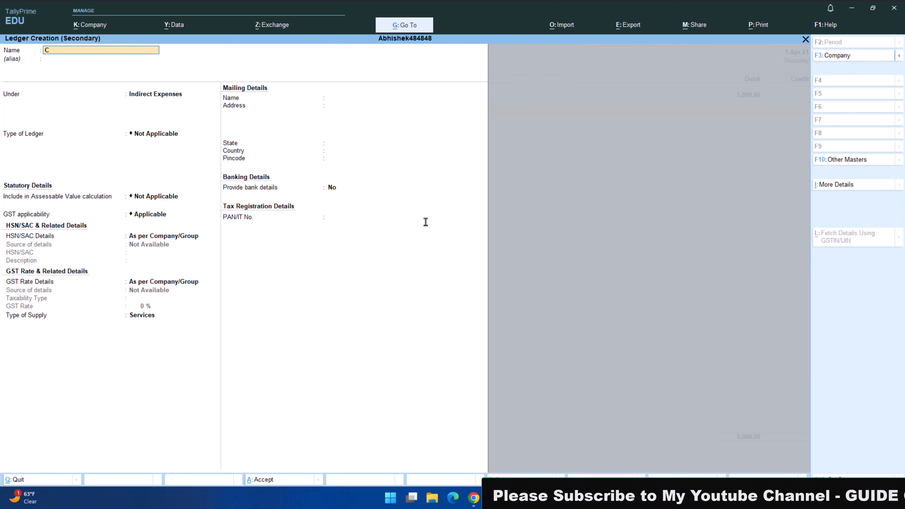
pyautogui.write('Comission ')
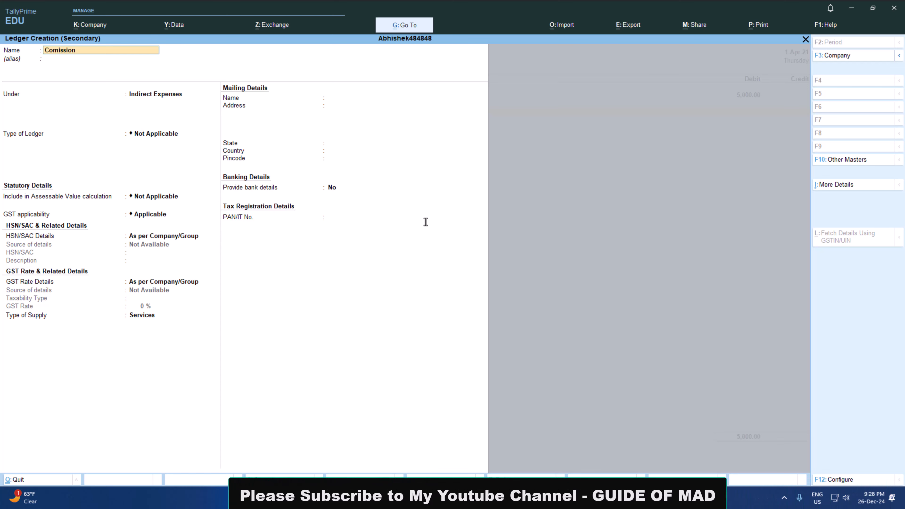
pyautogui.write('O/s')
pyautogui.press('Return')
pyautogui.write('Cu')
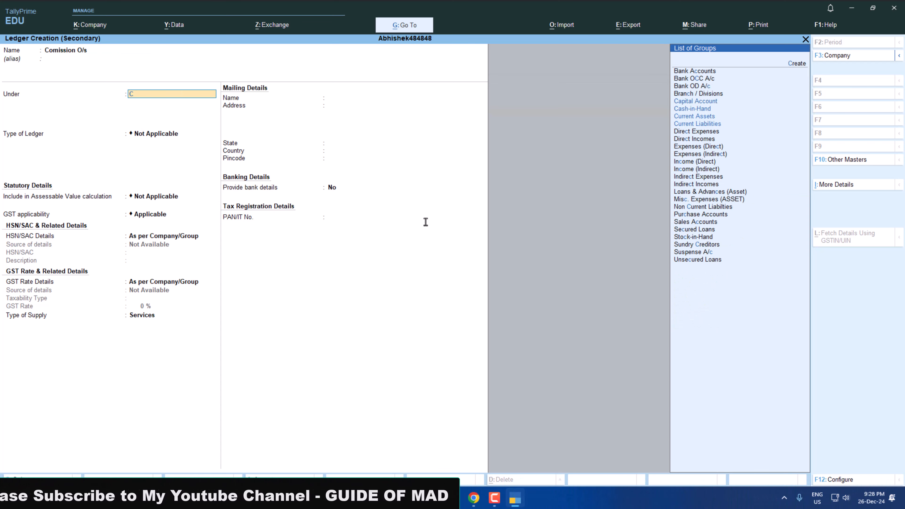
pyautogui.press('Down')
pyautogui.press('Down')
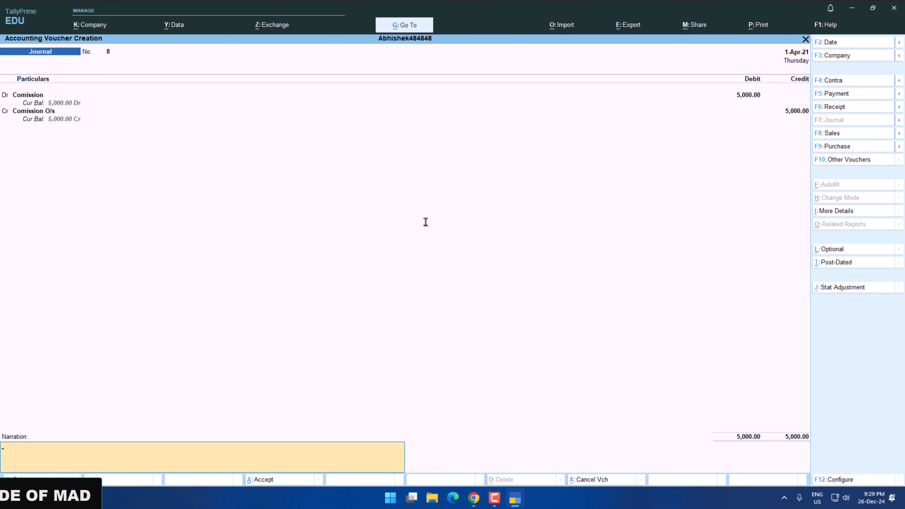
pyautogui.press('Return')
# Switch to the practice paper and read the list of statements required after the transactions.
pyautogui.hotkey('alt', 'Tab')
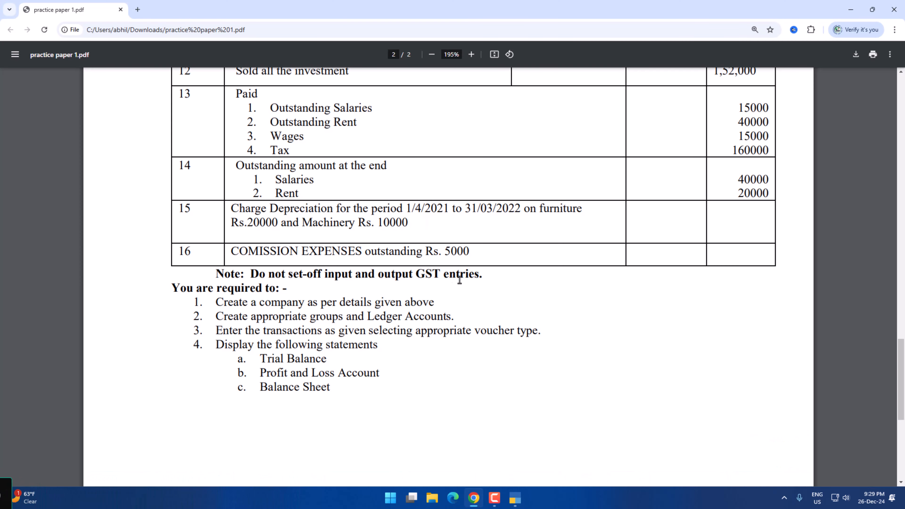
pyautogui.scroll(-1, 330, 249)
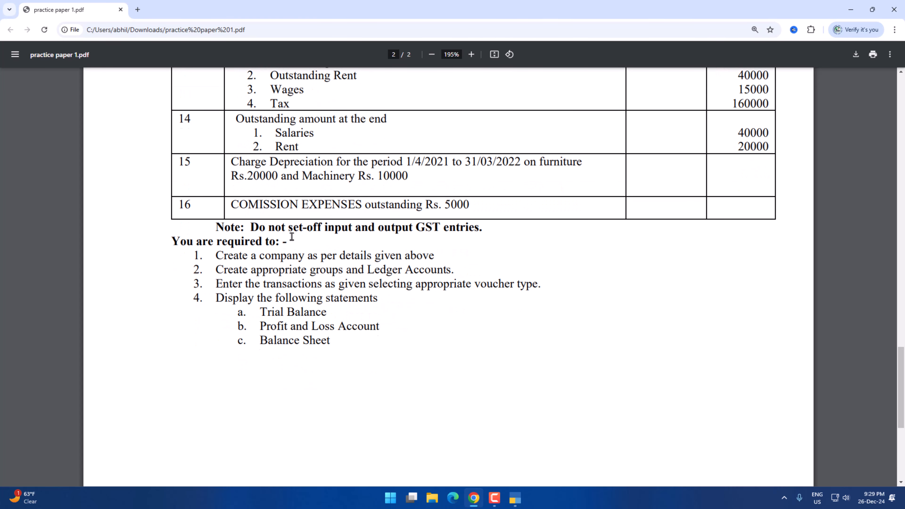
pyautogui.scroll(2, 292, 238)
pyautogui.scroll(-3, 287, 239)
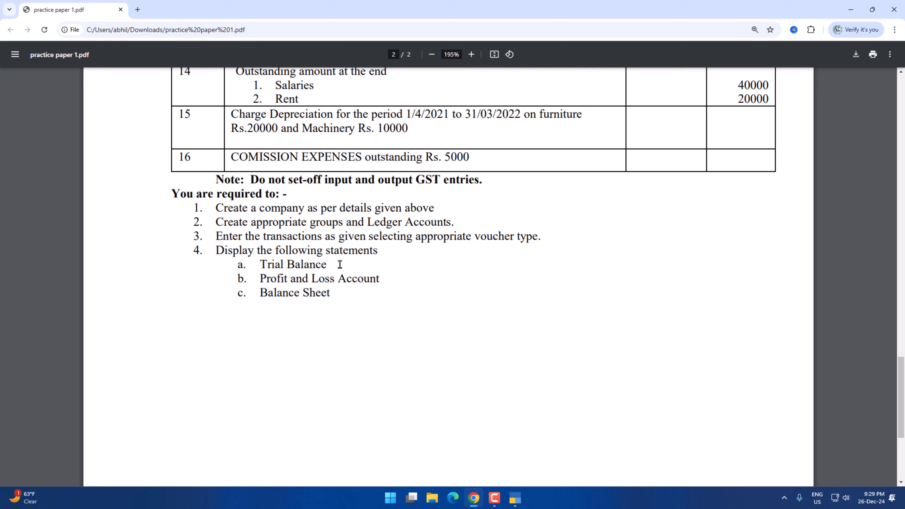
# Display the Trial Balance in TallyPrime and expand it to the detailed view.
pyautogui.hotkey('alt', 'Tab')
pyautogui.press('Down')
pyautogui.press('Down')
pyautogui.press('Down')
pyautogui.press('Down')
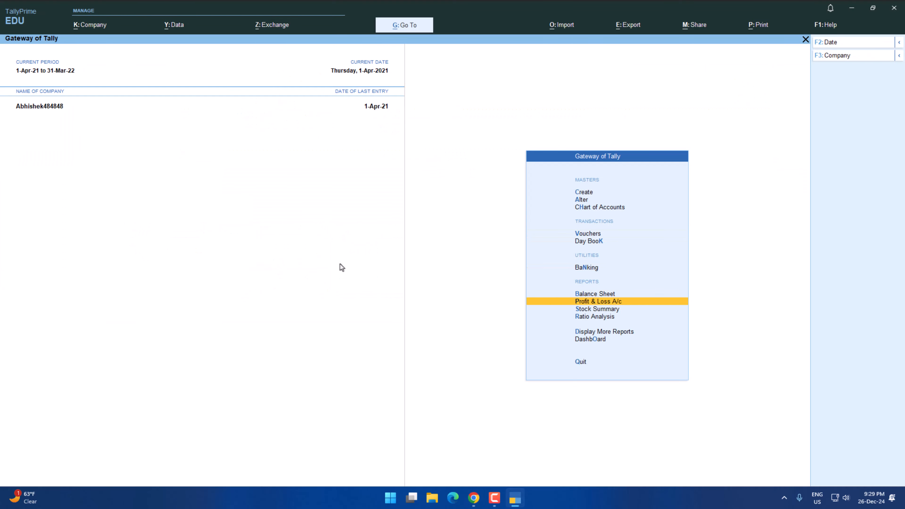
pyautogui.press('Up')
pyautogui.press('Down')
pyautogui.press('Down')
pyautogui.press('Down')
pyautogui.press('Down')
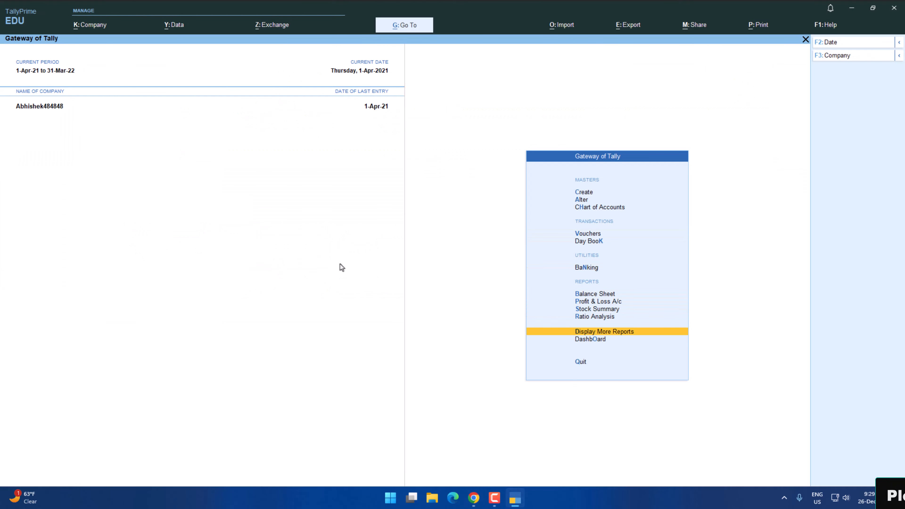
pyautogui.press('Return')
pyautogui.press('Return')
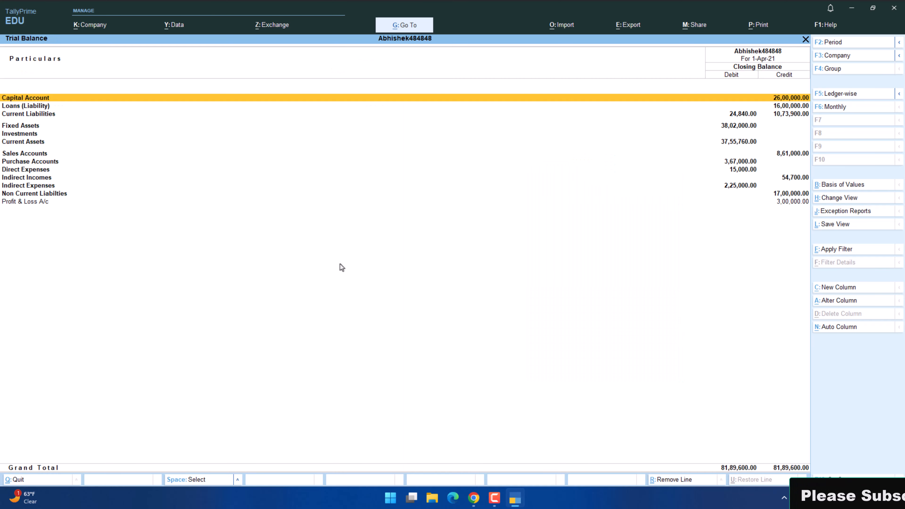
pyautogui.hotkey('alt', 'F5')
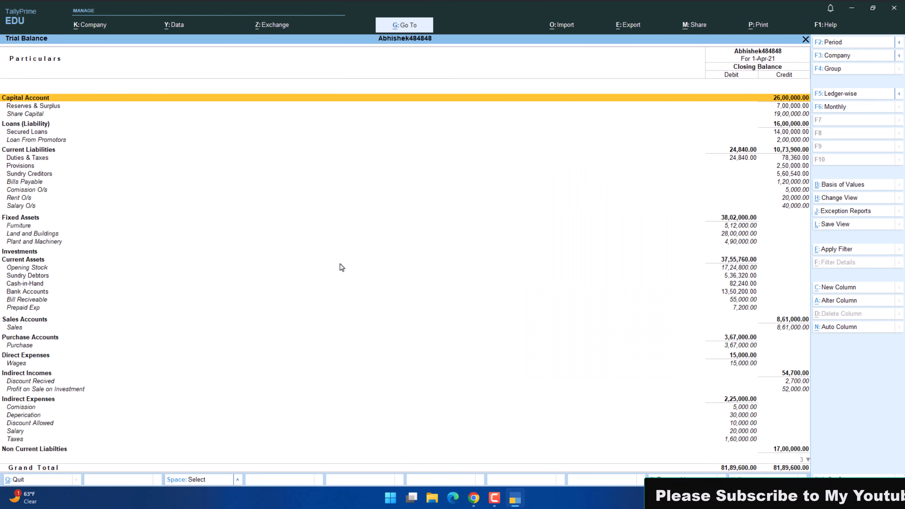
# Examine the group and ledger balances throughout the detailed Trial Balance, and close the report.
pyautogui.press('Down')
pyautogui.press('Down')
pyautogui.press('Down')
pyautogui.press('Down')
pyautogui.press('Down')
pyautogui.press('Down')
pyautogui.press('Down')
pyautogui.press('Down')
pyautogui.press('Down')
pyautogui.press('Down')
pyautogui.press('Down')
pyautogui.press('Down')
pyautogui.press('Down')
pyautogui.press('Down')
pyautogui.press('Down')
pyautogui.press('Down')
pyautogui.press('Down')
pyautogui.press('Down')
pyautogui.press('Down')
pyautogui.press('Down')
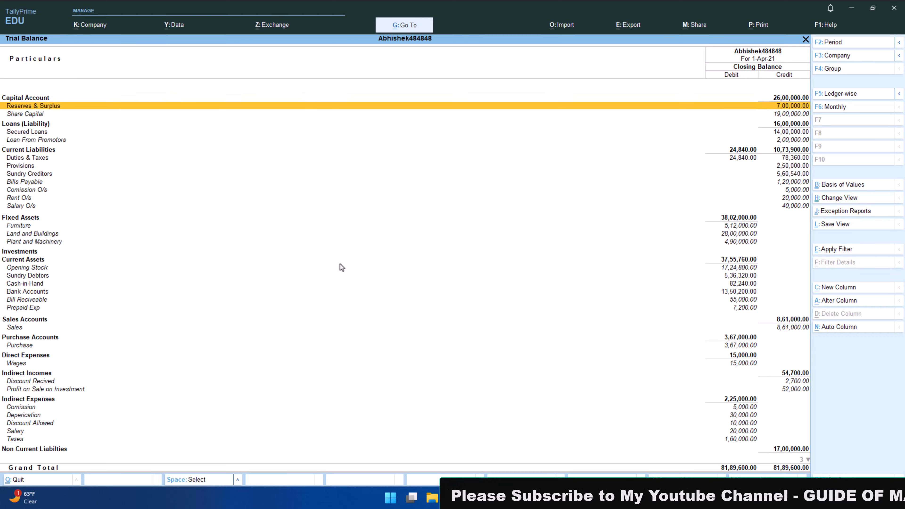
pyautogui.press('Down')
pyautogui.press('Down')
pyautogui.press('Down')
pyautogui.press('Down')
pyautogui.press('Down')
pyautogui.press('Down')
pyautogui.press('Down')
pyautogui.press('Down')
pyautogui.press('Down')
pyautogui.press('Down')
pyautogui.press('Down')
pyautogui.press('Down')
pyautogui.press('Down')
pyautogui.press('Down')
pyautogui.press('Down')
pyautogui.press('Down')
pyautogui.press('Down')
pyautogui.press('Down')
pyautogui.press('Down')
pyautogui.press('Down')
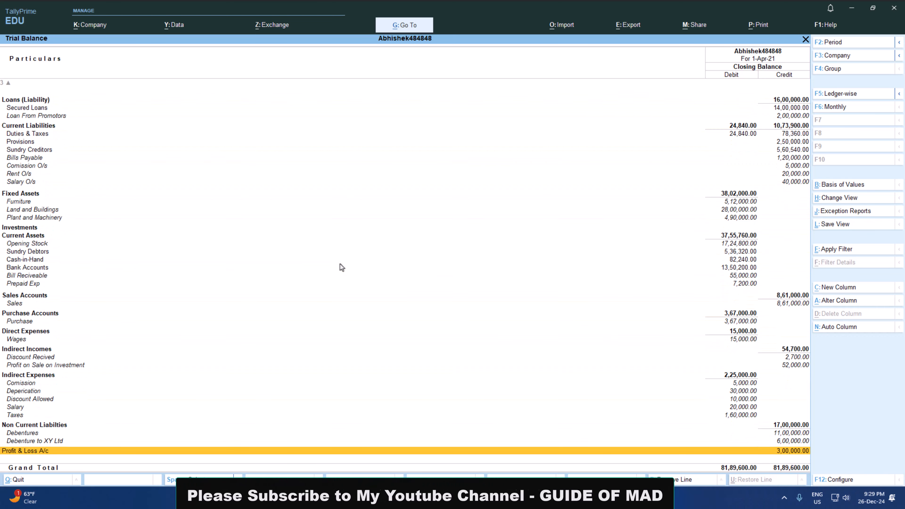
pyautogui.press('Up')
pyautogui.press('Up')
pyautogui.press('Up')
pyautogui.press('Up')
pyautogui.press('Up')
pyautogui.press('Up')
pyautogui.press('Up')
pyautogui.press('Up')
pyautogui.press('Up')
pyautogui.press('Up')
pyautogui.press('Up')
pyautogui.press('Up')
pyautogui.press('Up')
pyautogui.press('Up')
pyautogui.press('Up')
pyautogui.press('Up')
pyautogui.press('Up')
pyautogui.press('Up')
pyautogui.press('Up')
pyautogui.press('Up')
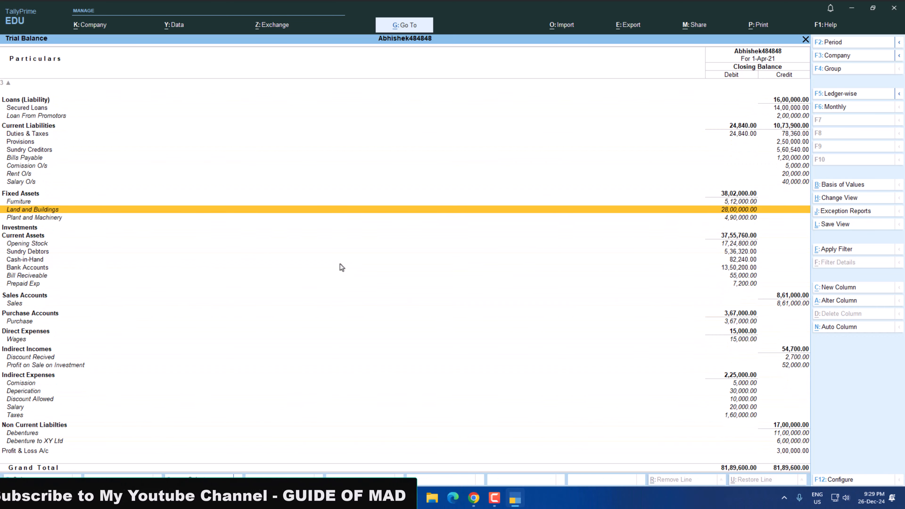
pyautogui.press('Escape')
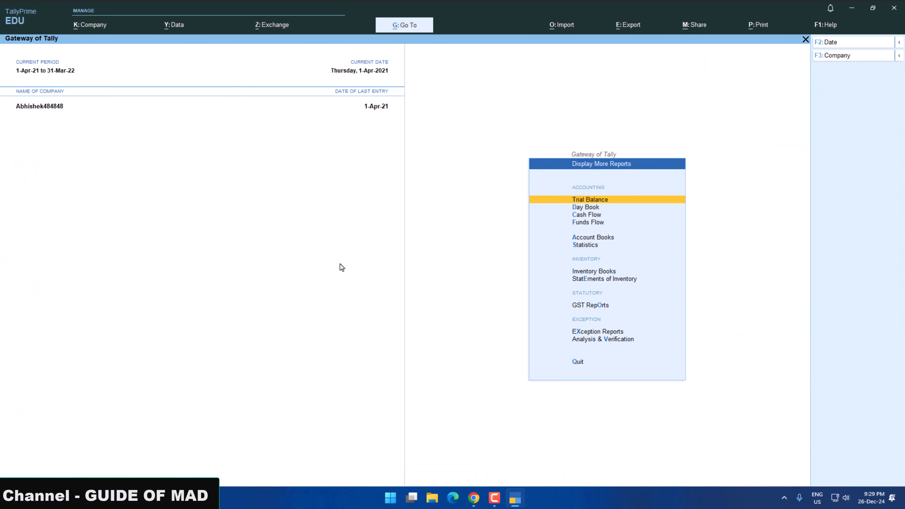
# Check the next required statement in the practice paper and display the Profit & Loss A/c in detailed view.
pyautogui.hotkey('alt', 'Tab')
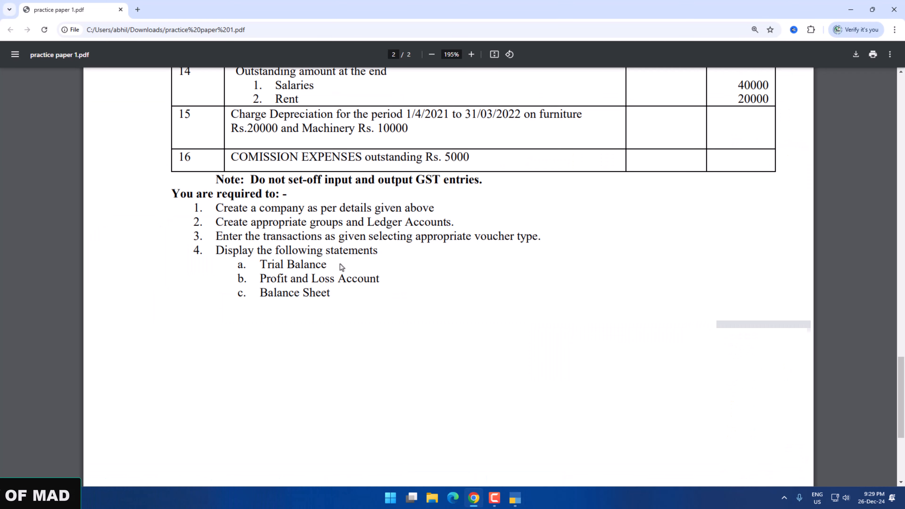
pyautogui.hotkey('alt', 'Tab')
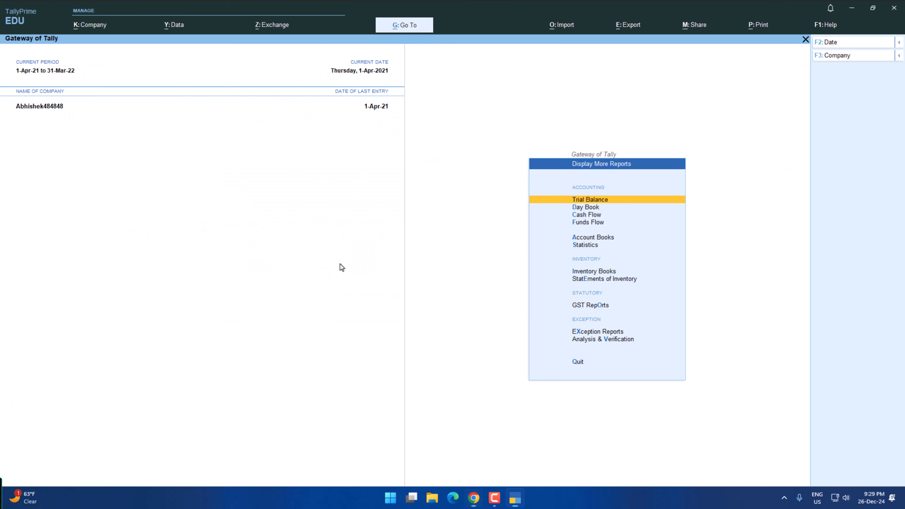
pyautogui.press('Down')
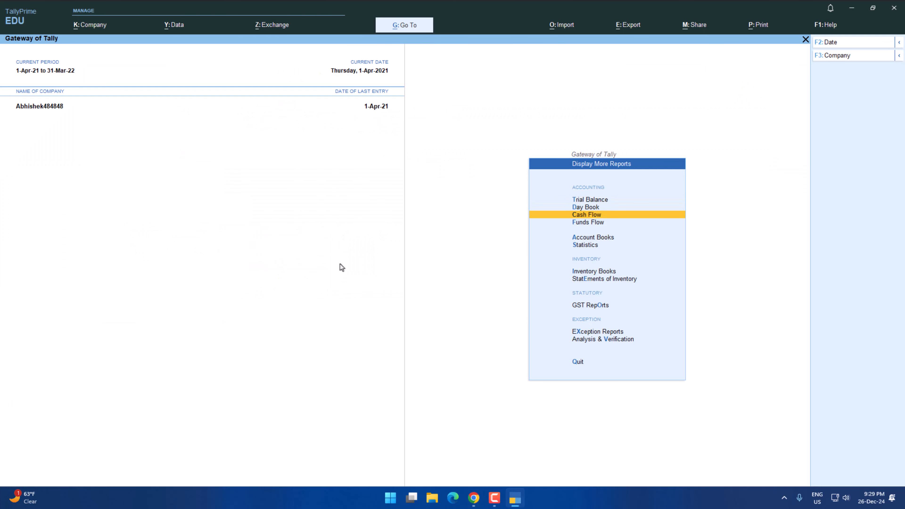
pyautogui.press('Escape')
pyautogui.press('Up')
pyautogui.press('Up')
pyautogui.press('Up')
pyautogui.press('Return')
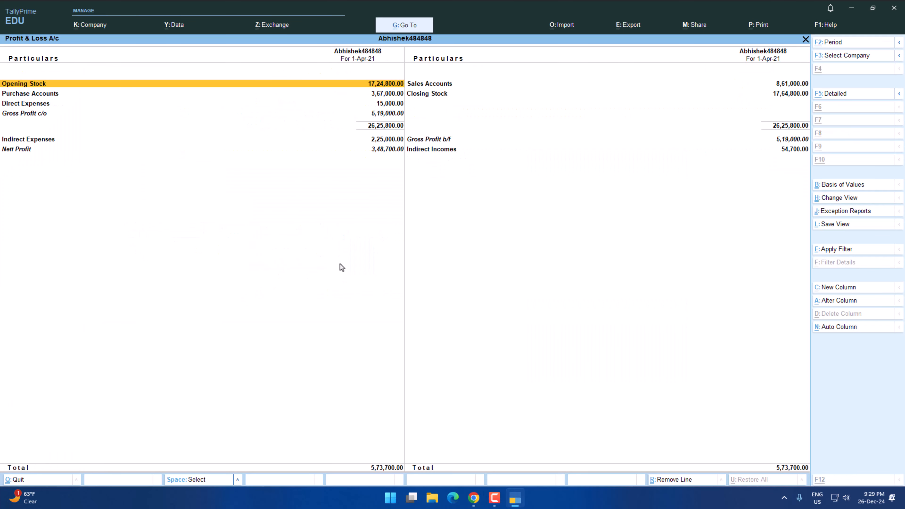
pyautogui.hotkey('alt', 'F5')
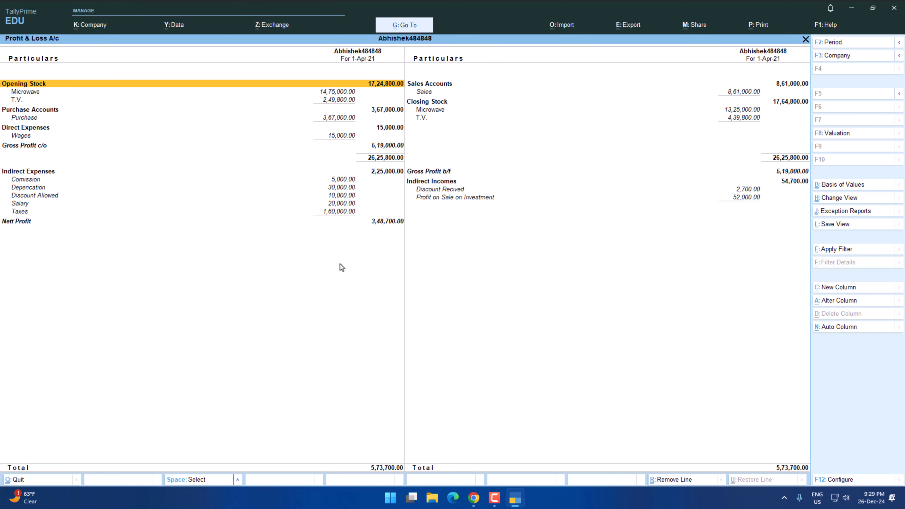
# Check the last required statement in the practice paper and display the Balance Sheet in TallyPrime.
pyautogui.hotkey('alt', 'Tab')
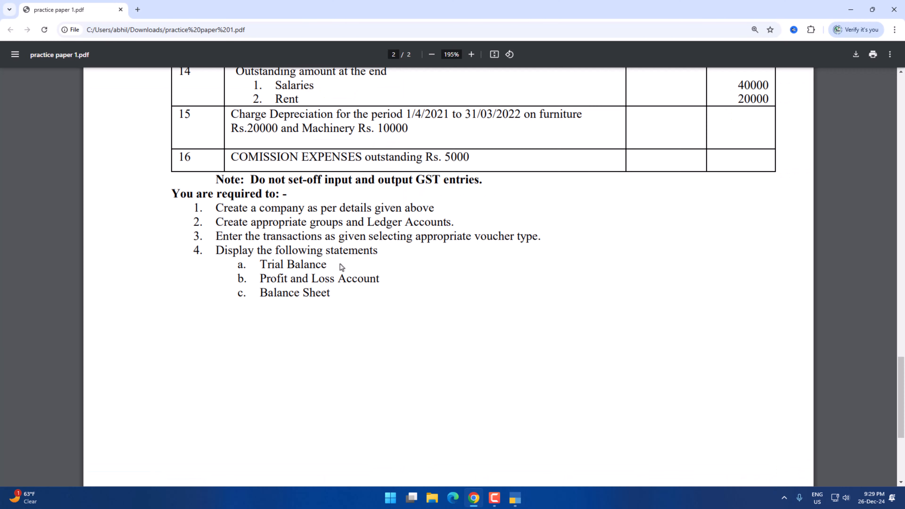
pyautogui.hotkey('alt', 'Tab')
pyautogui.press('Escape')
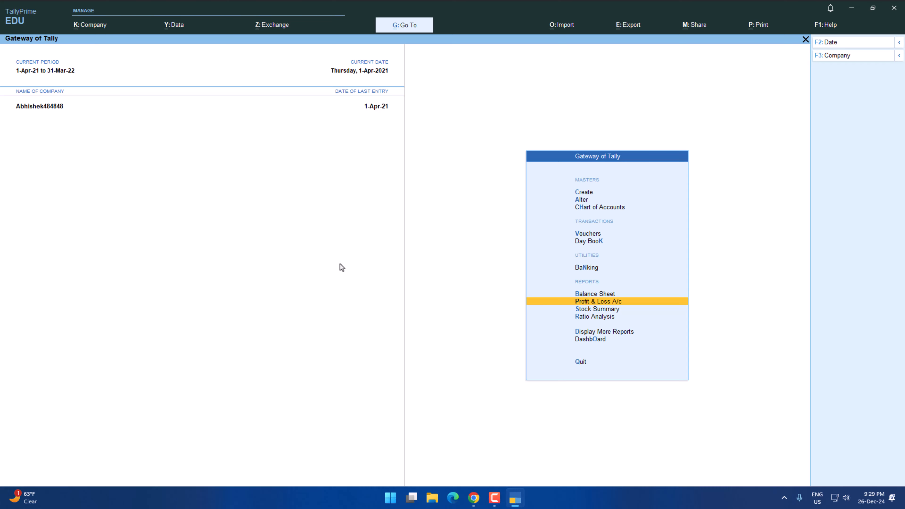
pyautogui.press('b')
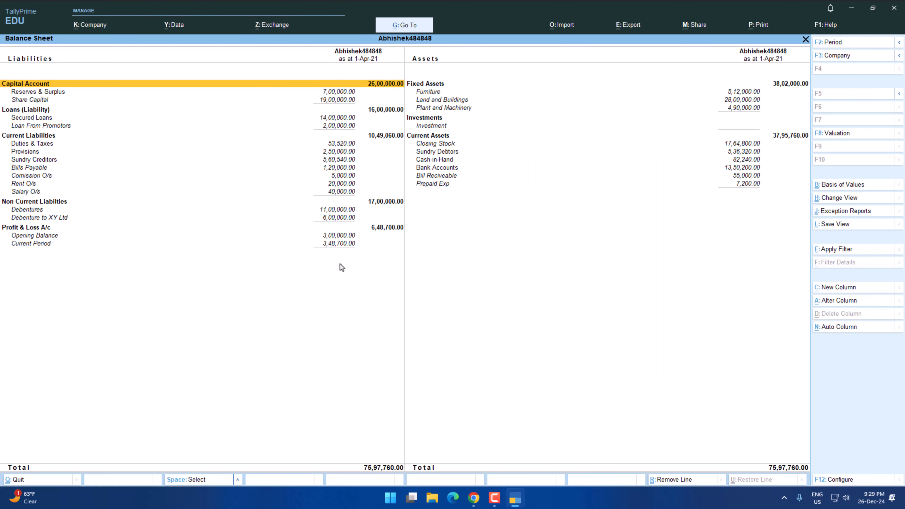
# Look through the practice paper again, from the company details to the required statements at its end.
pyautogui.hotkey('alt', 'Tab')
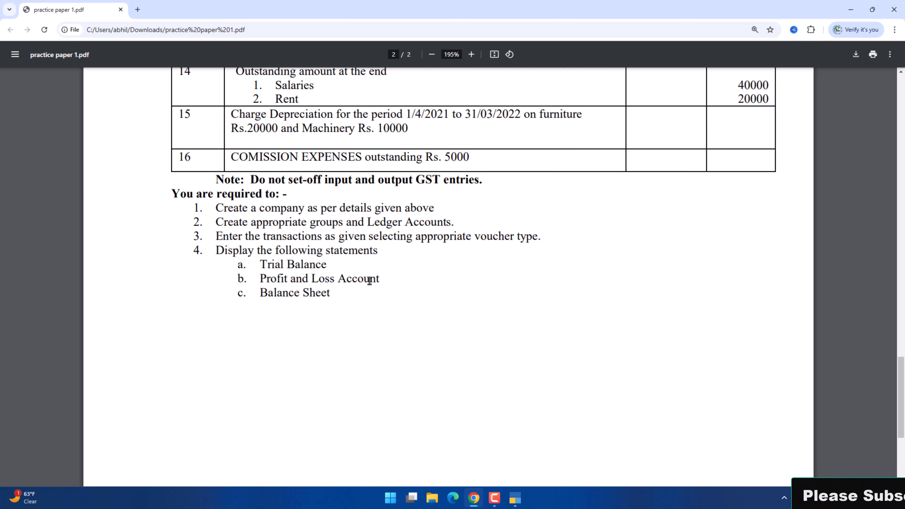
pyautogui.scroll(20, 258, 305)
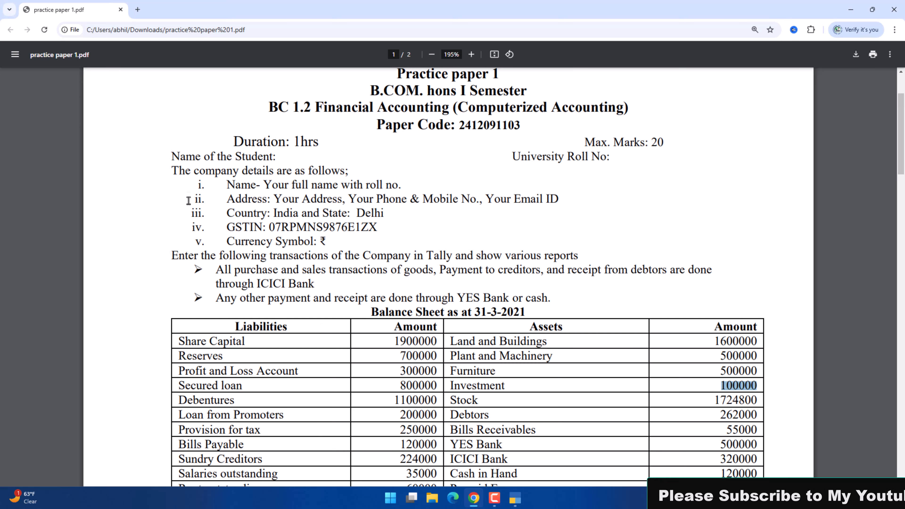
pyautogui.scroll(-5, 313, 234)
pyautogui.scroll(-20, 313, 234)
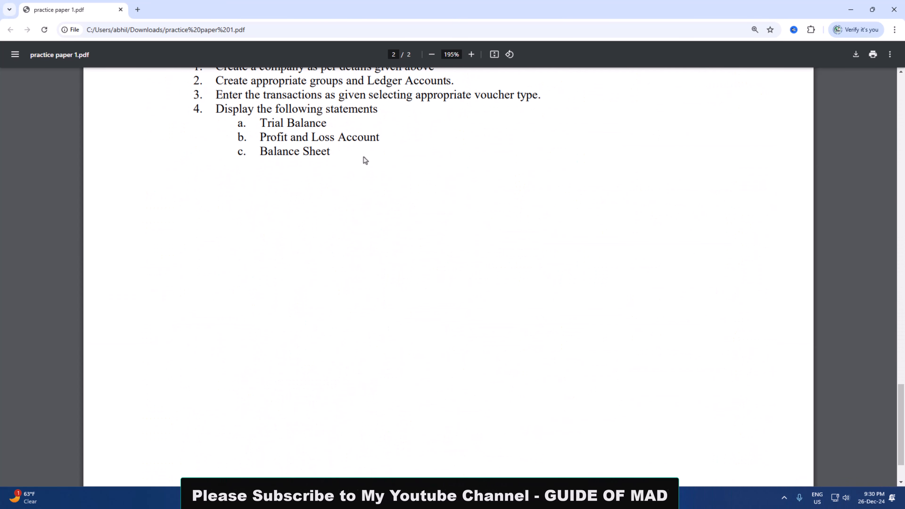
# Switch back to TallyPrime and open the export configuration for the current Balance Sheet.
pyautogui.hotkey('alt', 'Tab')
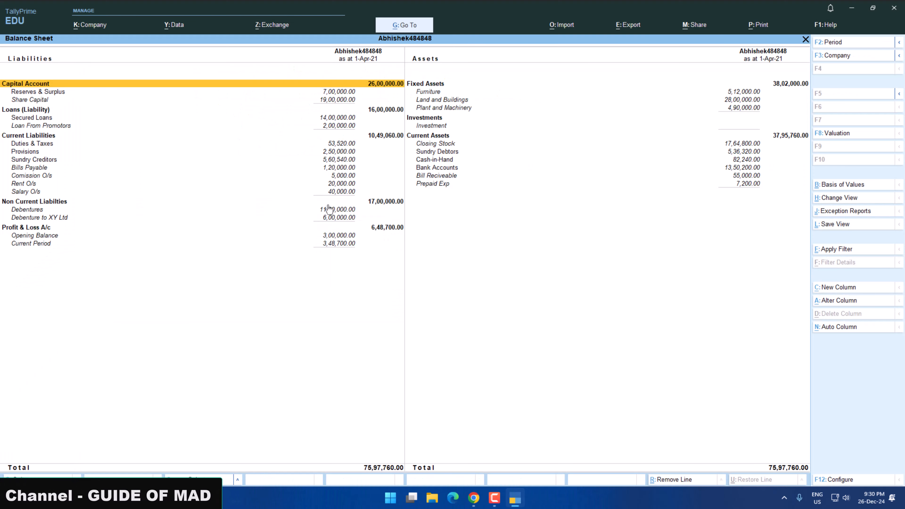
pyautogui.hotkey('alt', 'e')
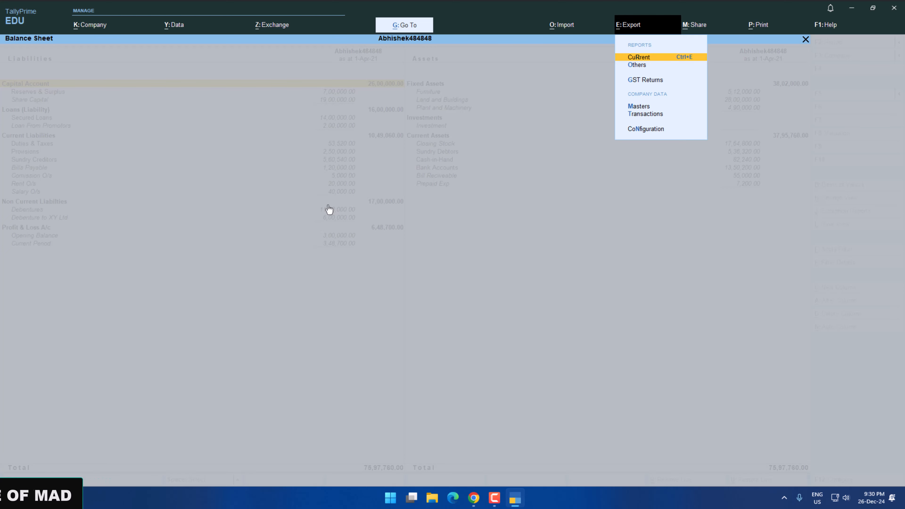
pyautogui.press('Return')
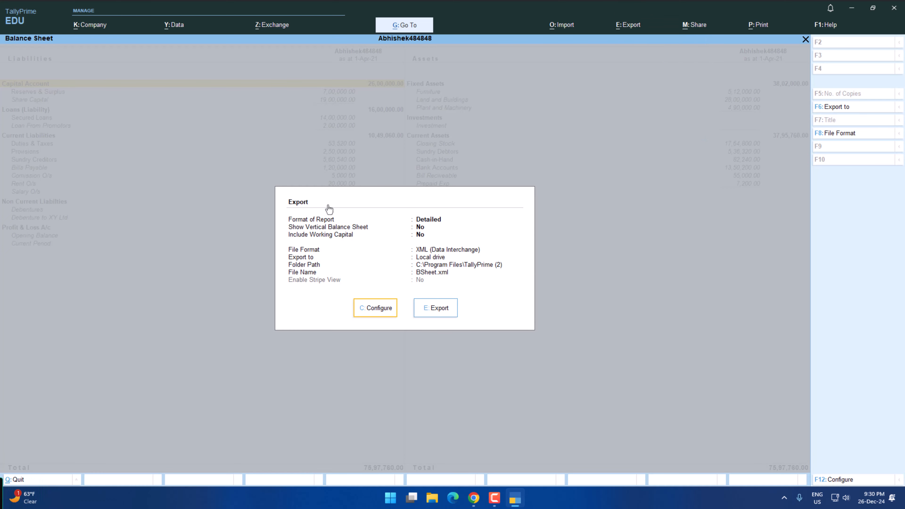
pyautogui.press('c')
# Set the Balance Sheet's export file format to PDF (Read-only document), with the digital signature as Not Applicable.
pyautogui.press('Down')
pyautogui.press('Down')
pyautogui.press('Down')
pyautogui.press('Down')
pyautogui.press('Down')
pyautogui.press('Down')
pyautogui.press('Down')
pyautogui.press('Down')
pyautogui.press('Down')
pyautogui.press('Down')
pyautogui.press('Down')
pyautogui.press('Down')
pyautogui.press('Down')
pyautogui.press('Down')
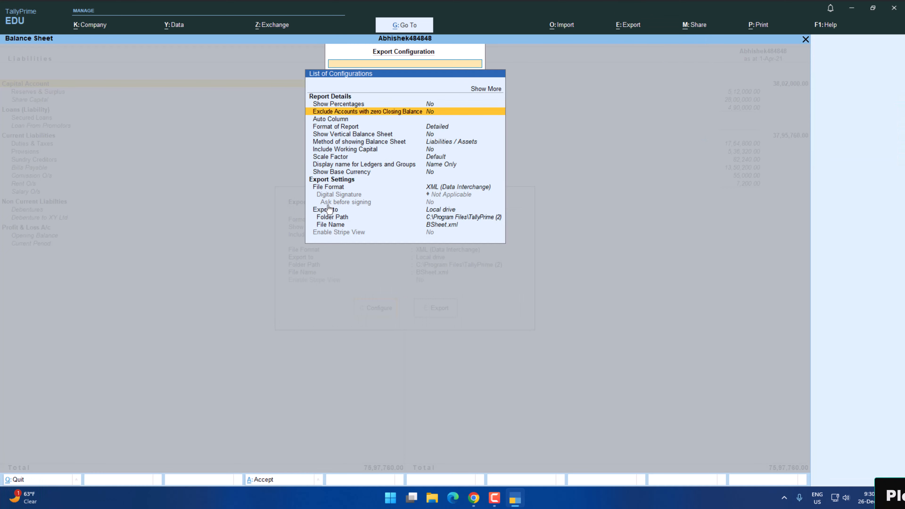
pyautogui.press('Down')
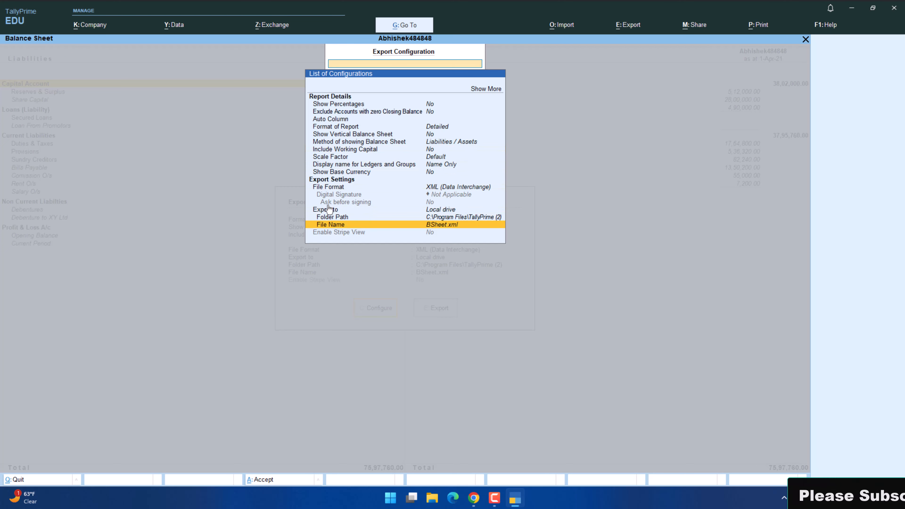
pyautogui.press('Up')
pyautogui.press('Up')
pyautogui.press('Up')
pyautogui.press('Return')
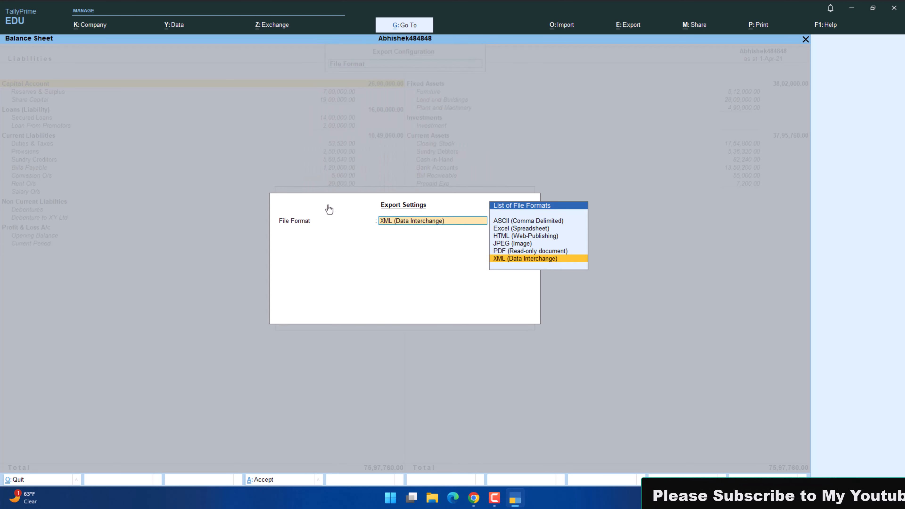
pyautogui.press('Up')
pyautogui.press('Up')
pyautogui.press('Up')
pyautogui.press('Up')
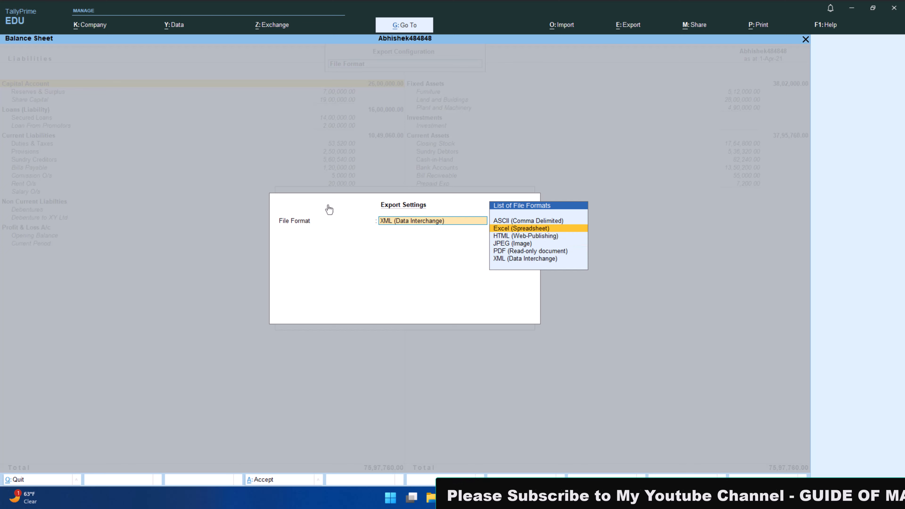
pyautogui.press('Down')
pyautogui.press('Down')
pyautogui.press('Down')
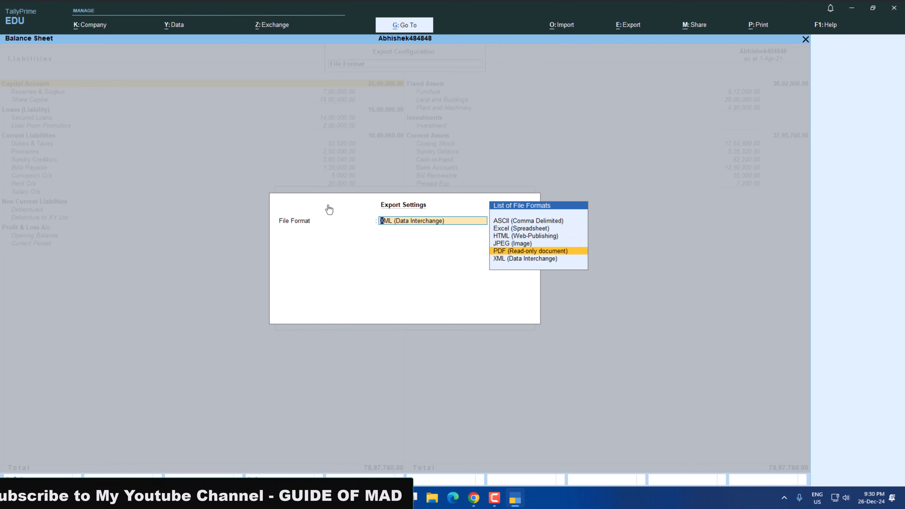
pyautogui.press('Return')
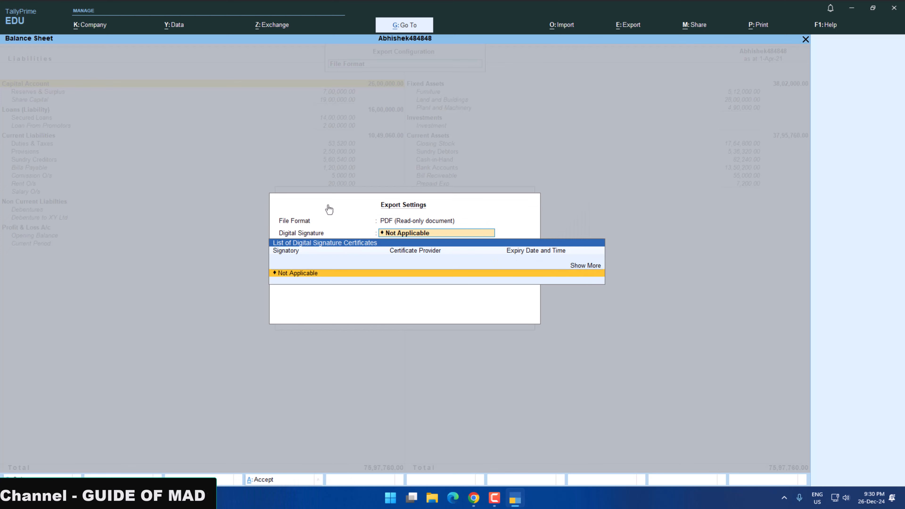
pyautogui.press('Return')
# Copy the path of the Desktop folder "New folder (2)" in File Explorer and set it as the Balance Sheet's export folder in TallyPrime.
pyautogui.press('Down')
pyautogui.press('Down')
pyautogui.press('Down')
pyautogui.press('Down')
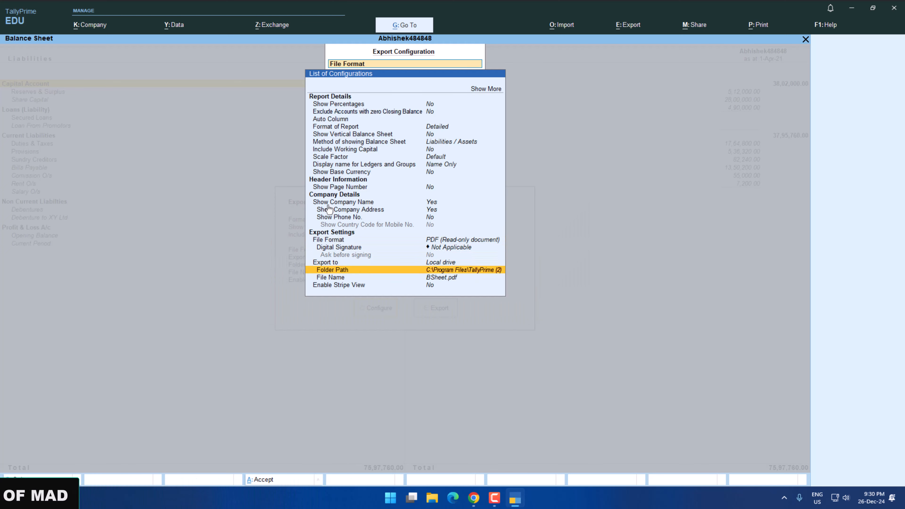
pyautogui.press('Up')
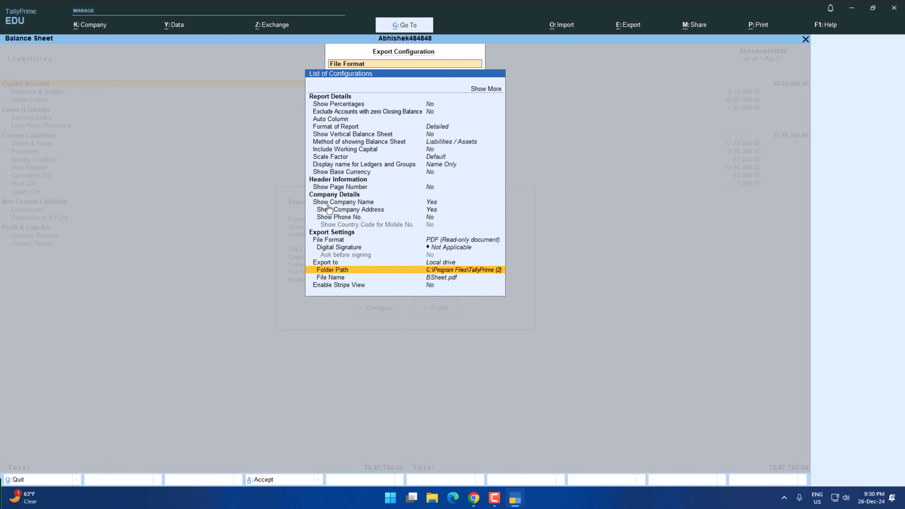
pyautogui.click(439, 504)
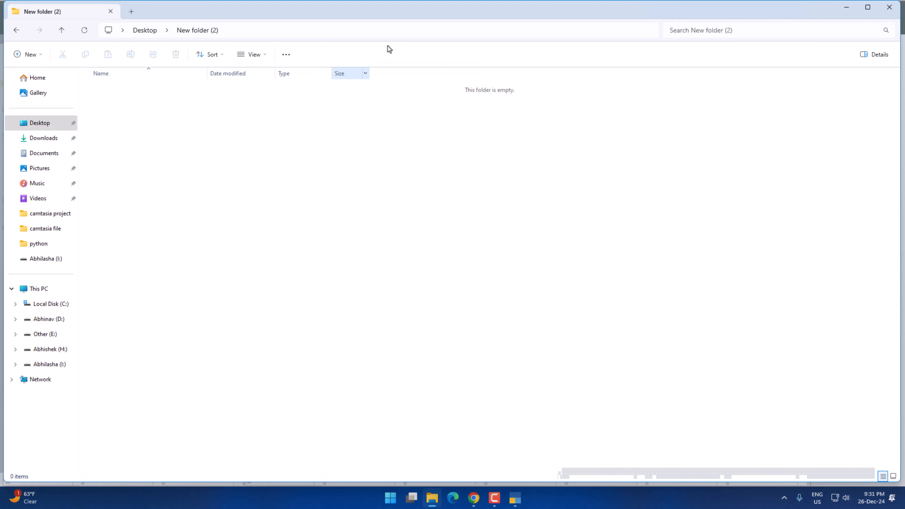
pyautogui.click(407, 28)
pyautogui.hotkey('ctrl', 'c')
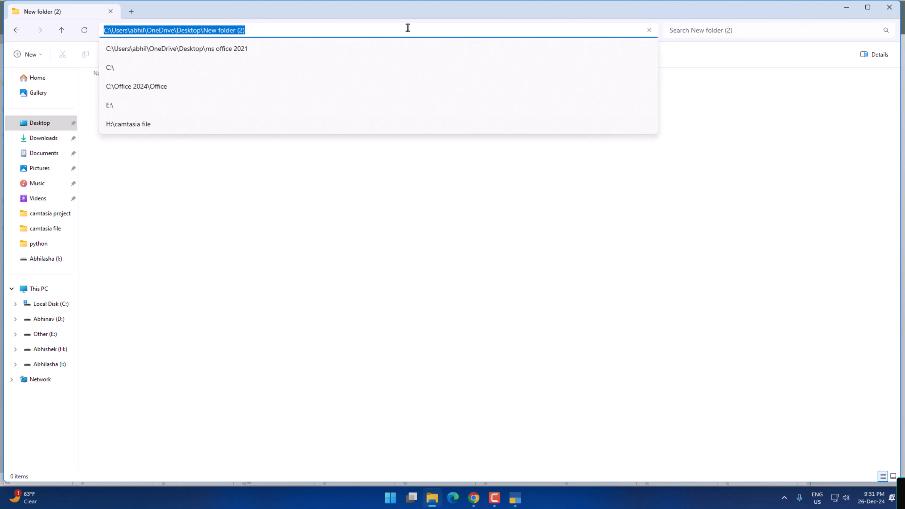
pyautogui.hotkey('alt', 'Tab')
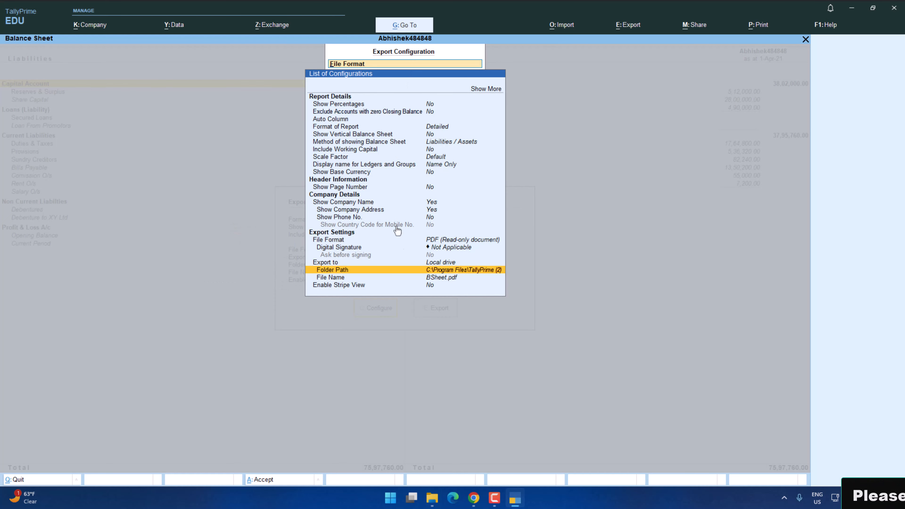
pyautogui.click(412, 270)
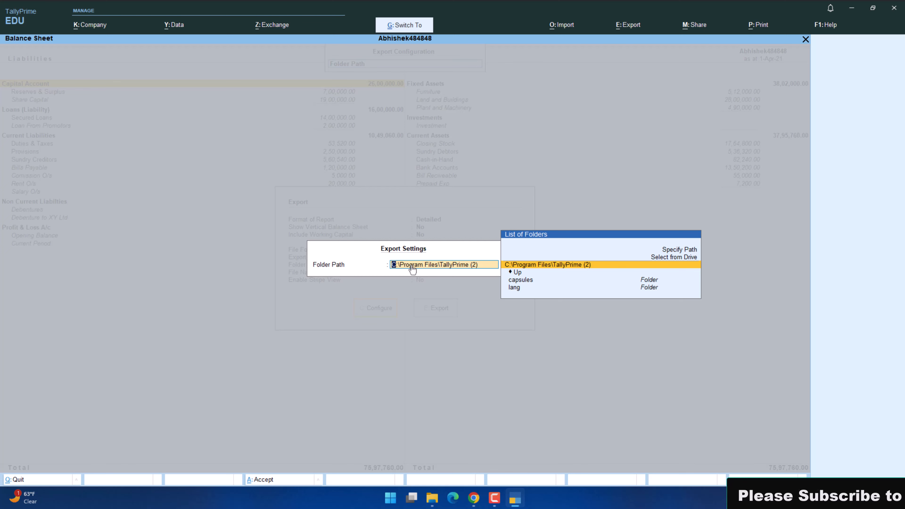
pyautogui.hotkey('ctrl', 'v')
pyautogui.press('Return')
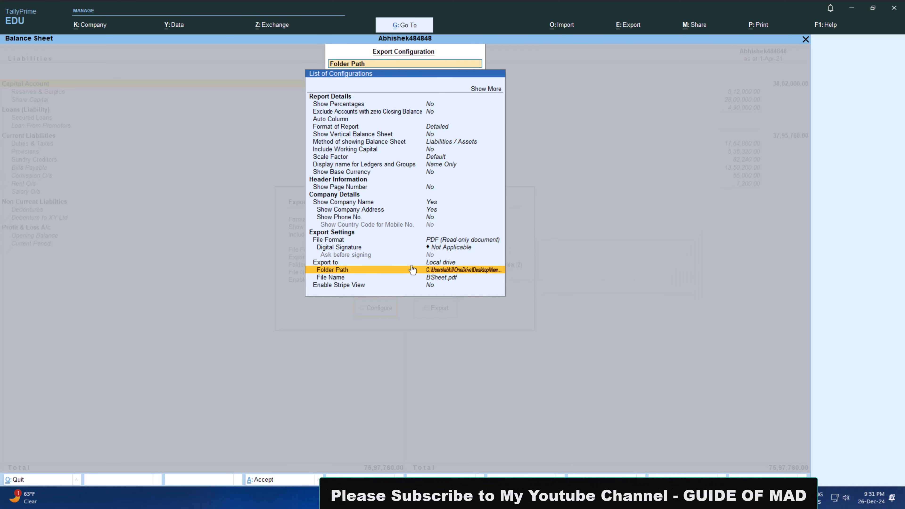
# Close the export configuration, export the Balance Sheet as BSheet.pdf, and return to TallyPrime from the generated PDF.
pyautogui.press('Escape')
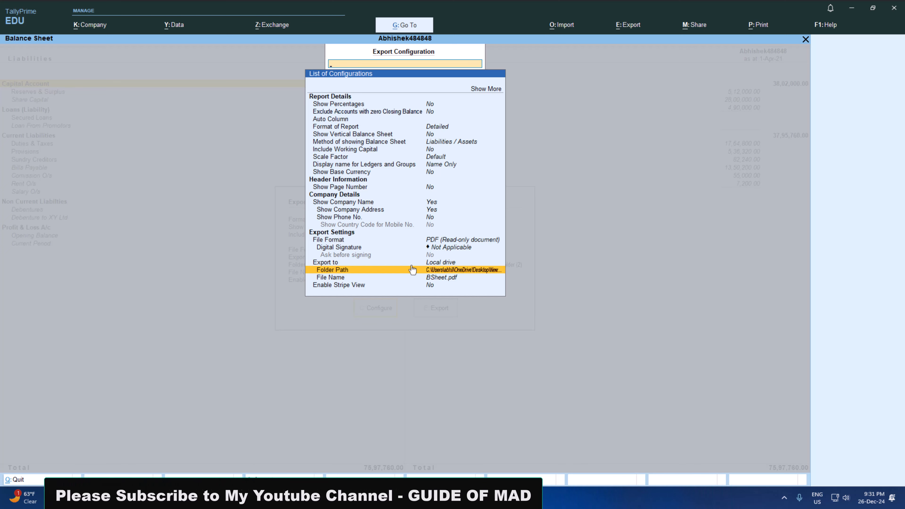
pyautogui.press('Escape')
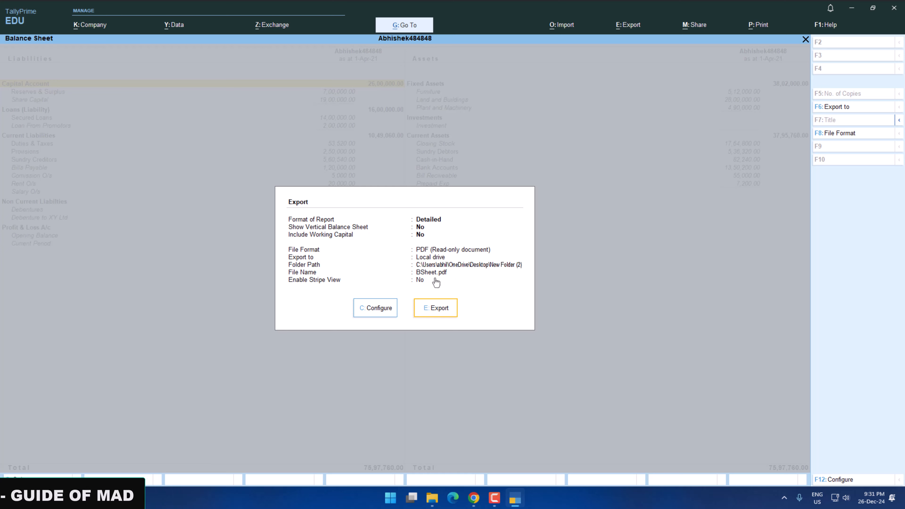
pyautogui.press('Return')
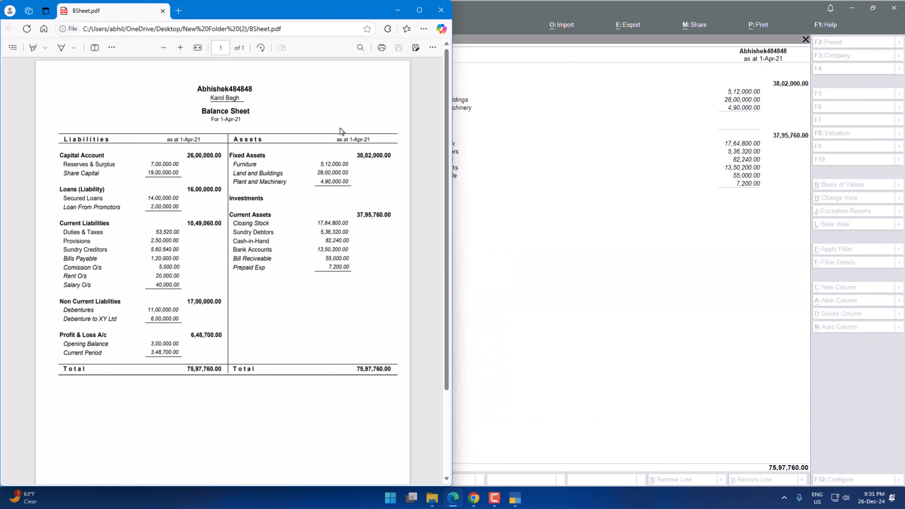
pyautogui.click(455, 151)
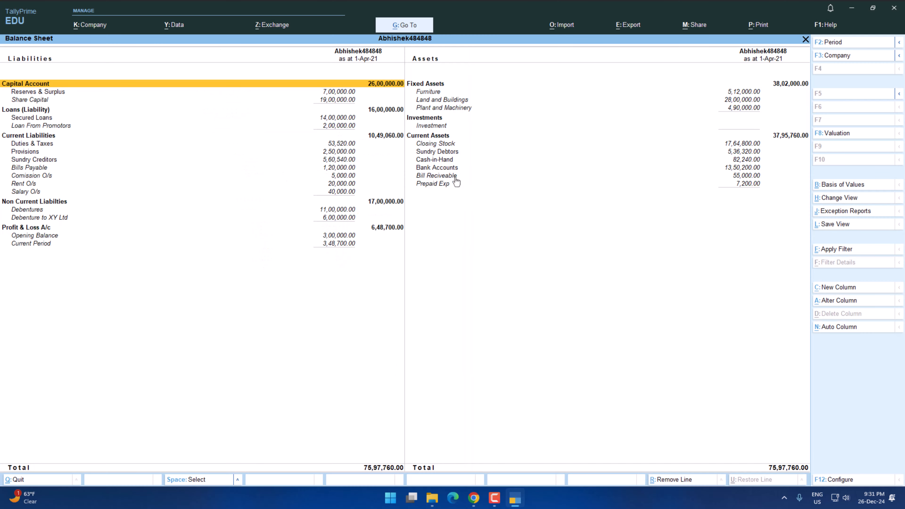
# Close the Balance Sheet and display the Profit & Loss A/c in detailed view.
pyautogui.press('Escape')
pyautogui.press('Down')
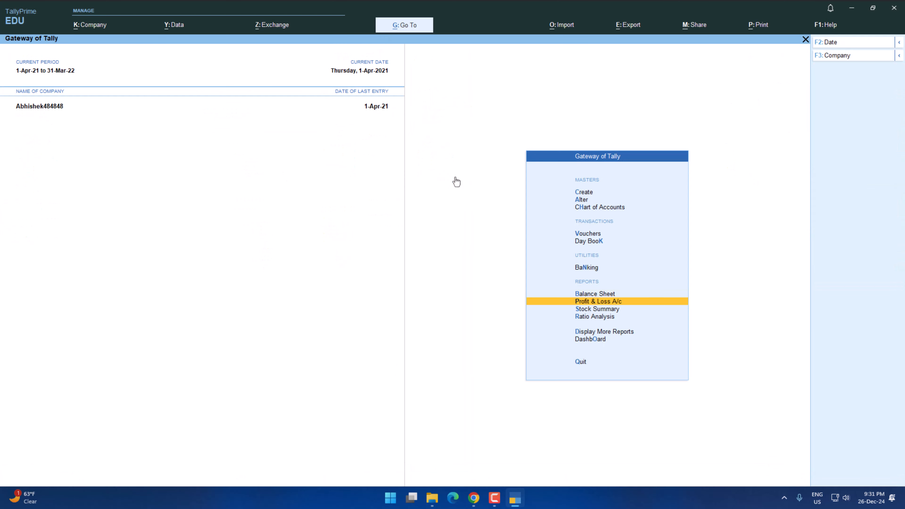
pyautogui.press('Return')
pyautogui.hotkey('alt', 'F5')
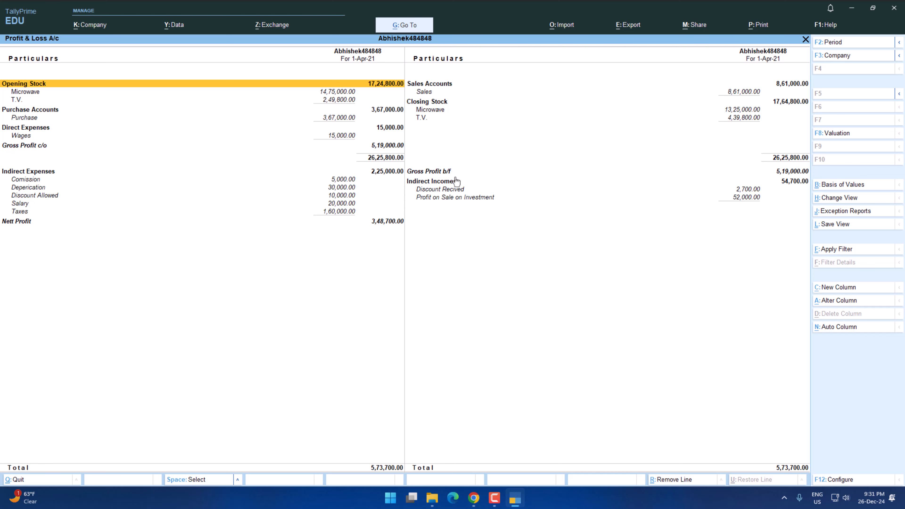
# Open the Profit & Loss A/c export configuration and keep PDF (Read-only document) with the digital signature as Not Applicable.
pyautogui.hotkey('alt', 'e')
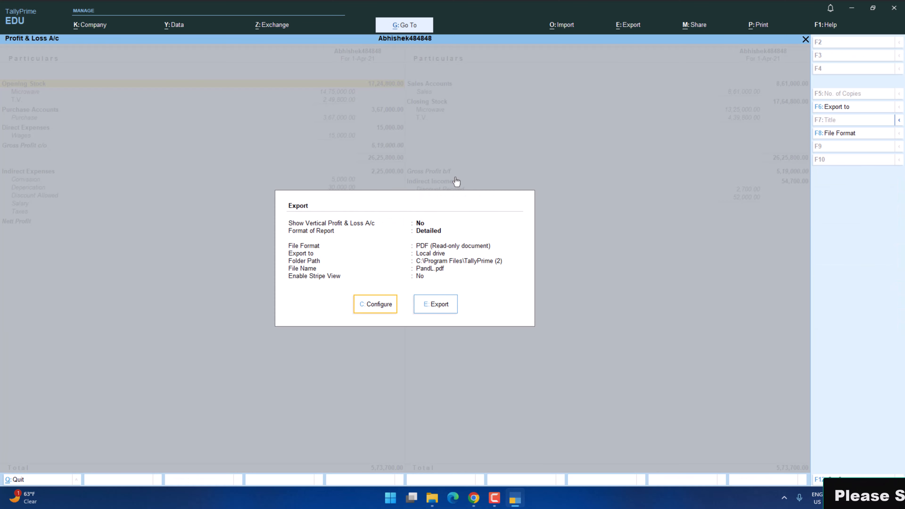
pyautogui.press('c')
pyautogui.press('Down')
pyautogui.press('Down')
pyautogui.press('Down')
pyautogui.press('Down')
pyautogui.press('Down')
pyautogui.press('Down')
pyautogui.press('Down')
pyautogui.press('Down')
pyautogui.press('Down')
pyautogui.press('Down')
pyautogui.press('Down')
pyautogui.press('Down')
pyautogui.press('Down')
pyautogui.press('Down')
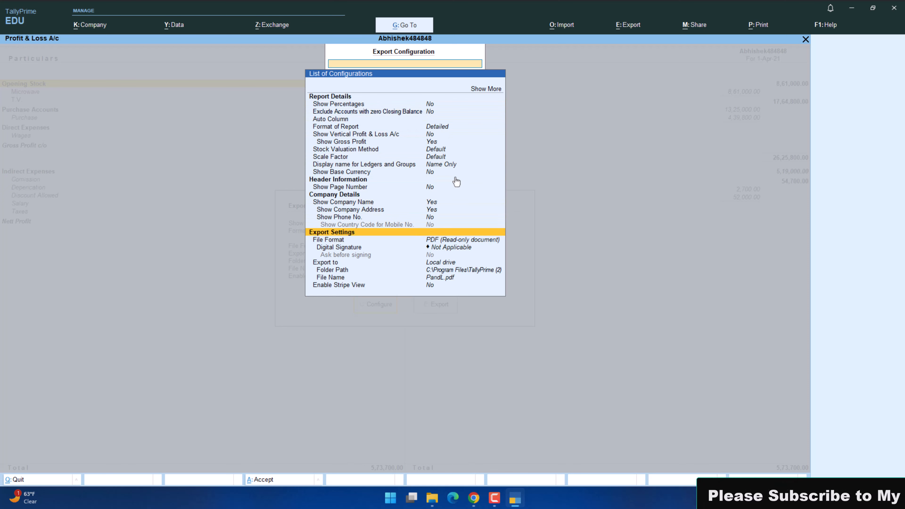
pyautogui.press('Down')
pyautogui.press('Return')
pyautogui.press('Return')
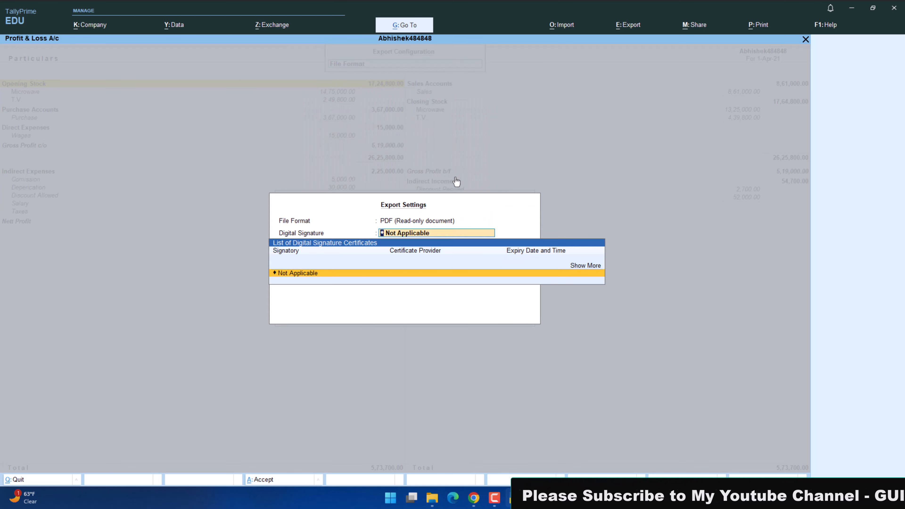
pyautogui.press('Return')
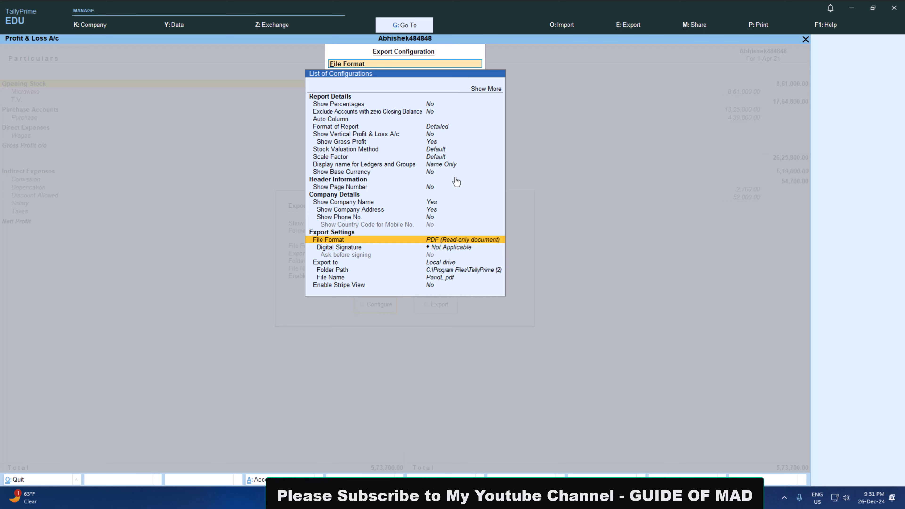
# Set the Profit & Loss A/c export folder to the copied path of the Desktop folder "New Folder (2)".
pyautogui.press('Down')
pyautogui.press('Down')
pyautogui.press('Down')
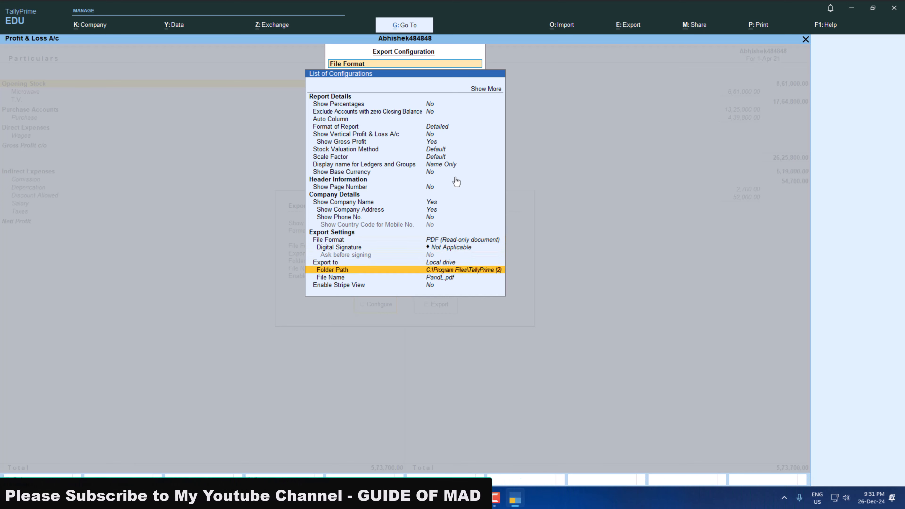
pyautogui.press('Return')
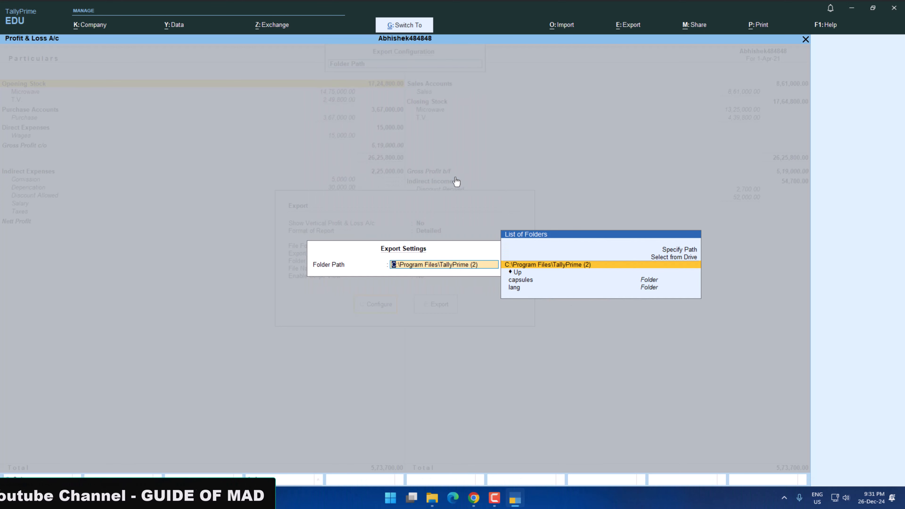
pyautogui.write('C:\\Users\\abhil\\OneDrive\\Desktop\\New Folder (2)')
pyautogui.press('Return')
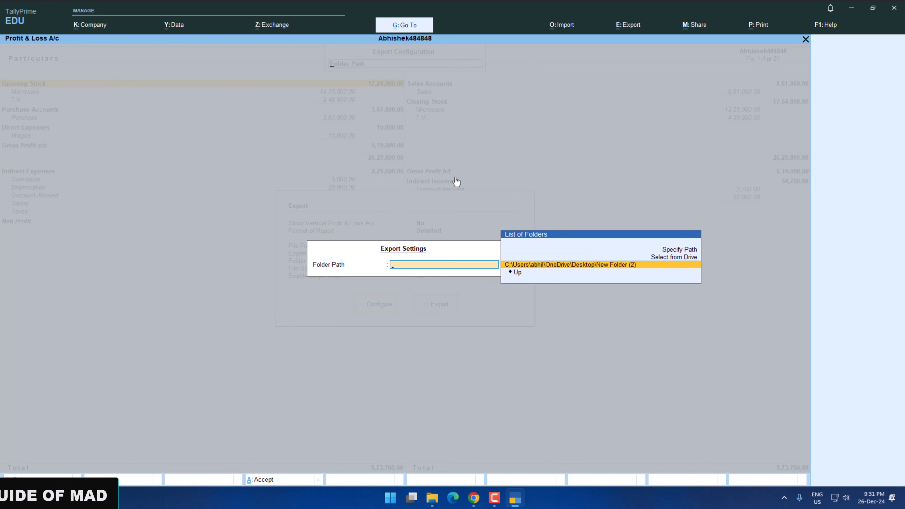
pyautogui.press('Return')
# Accept the export configuration, export the Profit & Loss A/c as PandL.pdf, and close the generated PDF.
pyautogui.hotkey('ctrl', 'a')
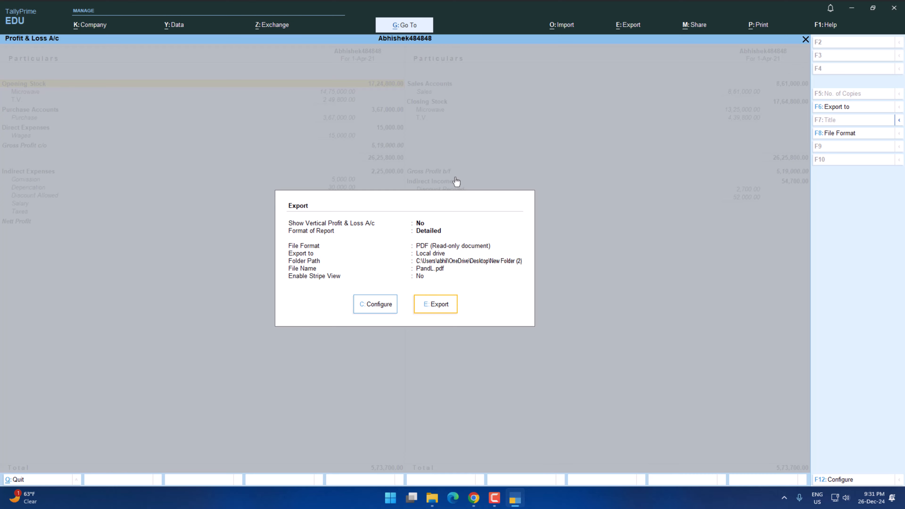
pyautogui.press('Return')
pyautogui.click(435, 13)
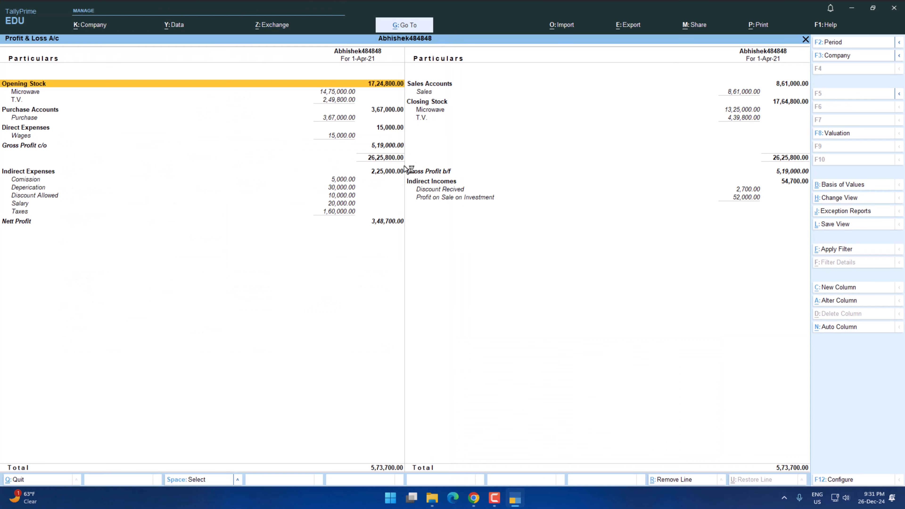
# Close the Profit & Loss A/c and display the Trial Balance from the additional reports.
pyautogui.press('Escape')
pyautogui.press('Down')
pyautogui.press('Down')
pyautogui.press('Down')
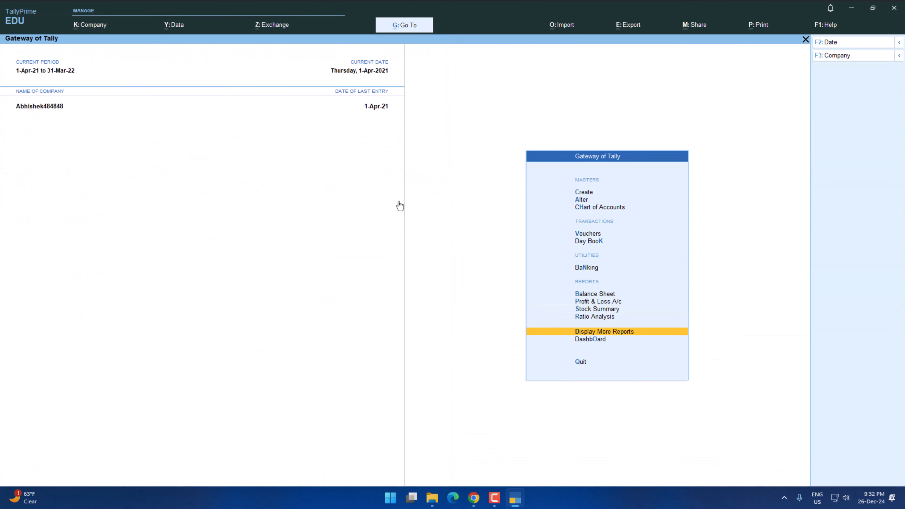
pyautogui.press('Down')
pyautogui.press('Up')
pyautogui.press('Return')
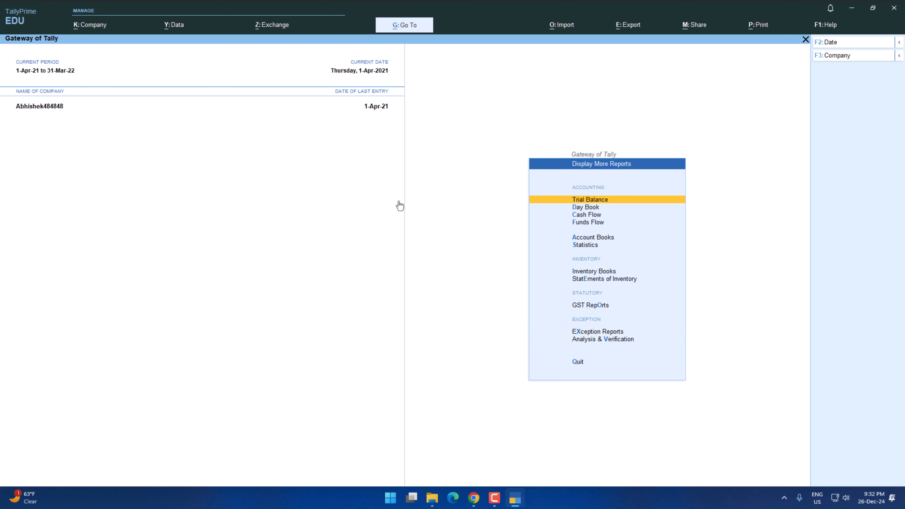
pyautogui.press('Return')
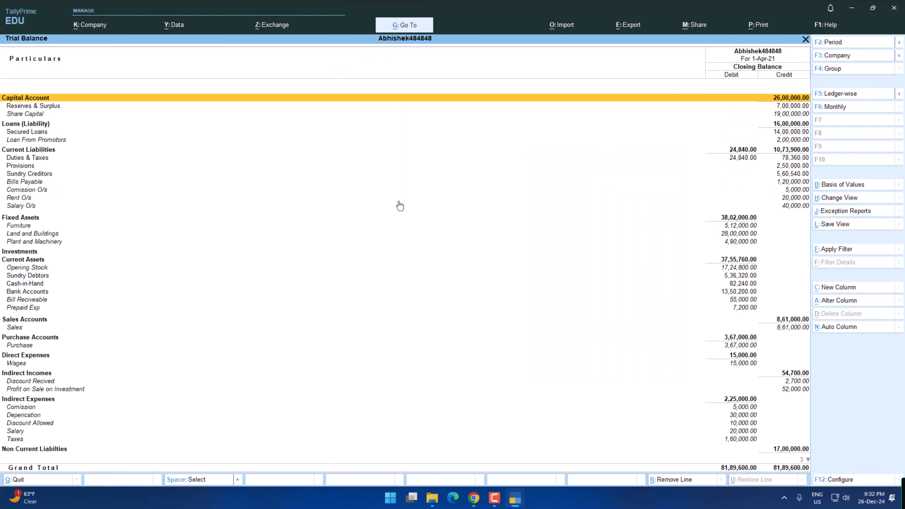
# Open the Trial Balance export configuration and set the folder path to the copied path of the Desktop folder "New Folder (2)".
pyautogui.hotkey('ctrl', 'e')
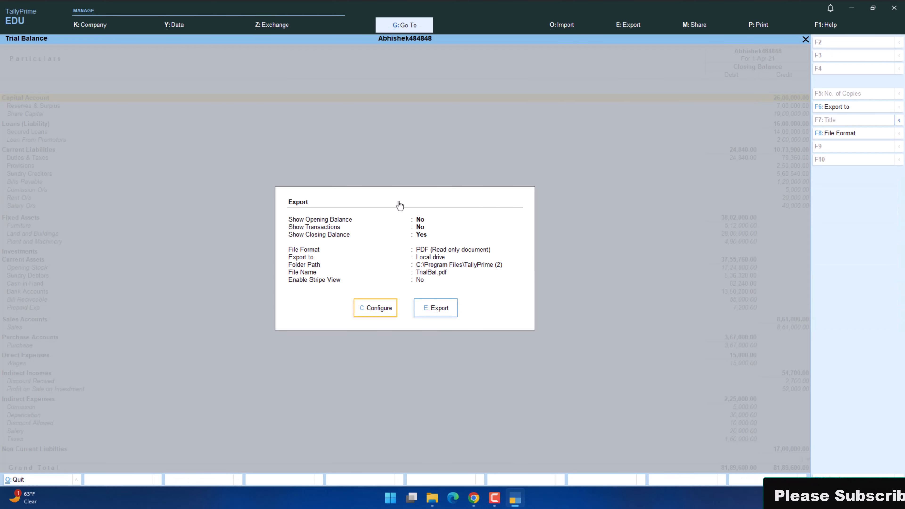
pyautogui.press('Return')
pyautogui.press('Down')
pyautogui.press('Down')
pyautogui.press('Down')
pyautogui.press('Down')
pyautogui.press('Down')
pyautogui.press('Down')
pyautogui.press('Down')
pyautogui.press('Down')
pyautogui.press('Down')
pyautogui.press('Down')
pyautogui.press('Down')
pyautogui.press('Down')
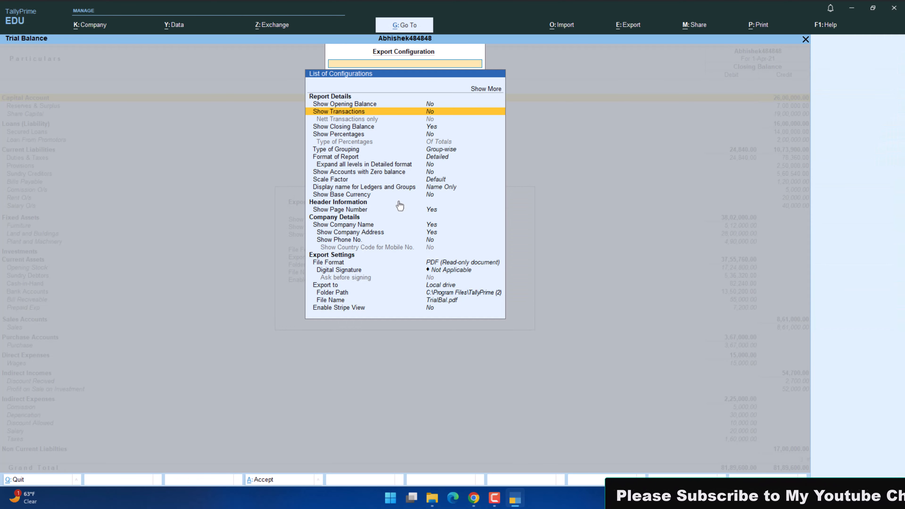
pyautogui.press('Down')
pyautogui.press('Down')
pyautogui.press('Down')
pyautogui.press('Down')
pyautogui.press('Down')
pyautogui.press('Down')
pyautogui.press('Down')
pyautogui.press('Return')
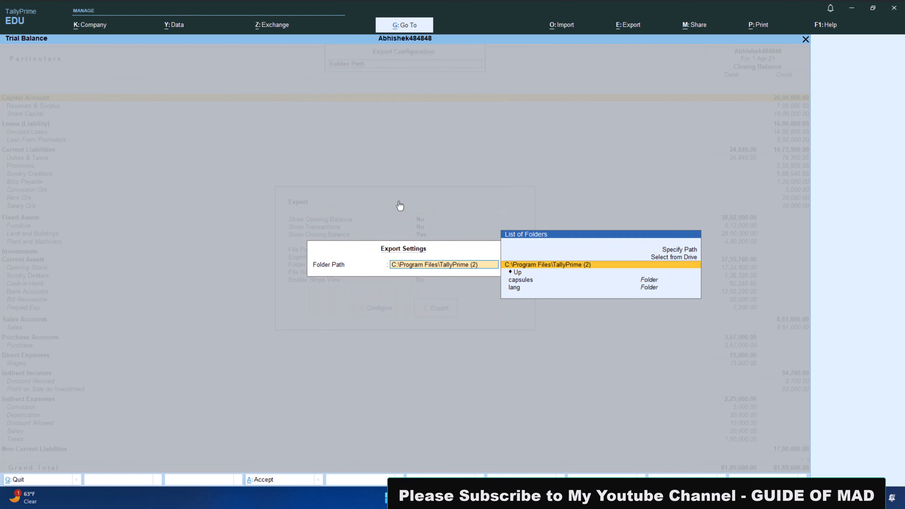
pyautogui.write('C:\\Users\\abhil\\OneDrive\\Desktop\\New folder (2)')
pyautogui.press('Return')
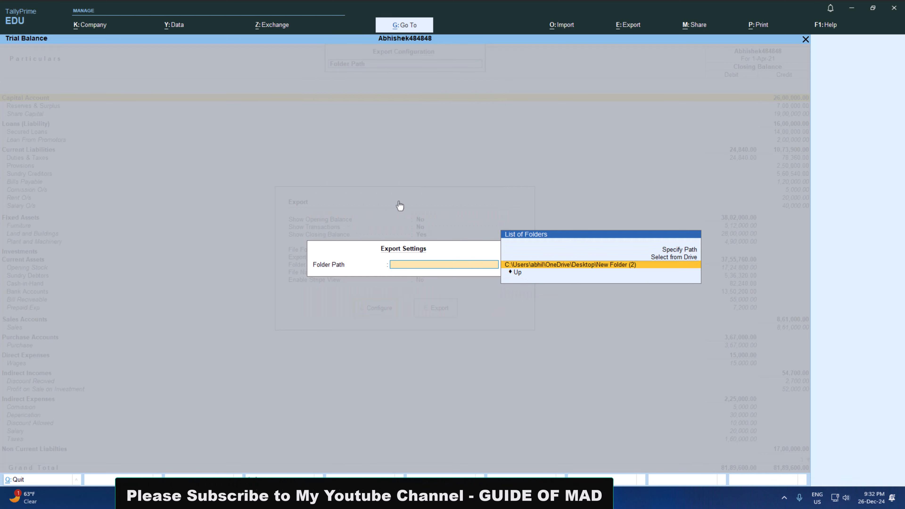
pyautogui.press('Return')
# Leave the export configuration, export the Trial Balance as TrialBal.pdf, and close the generated PDF.
pyautogui.press('Escape')
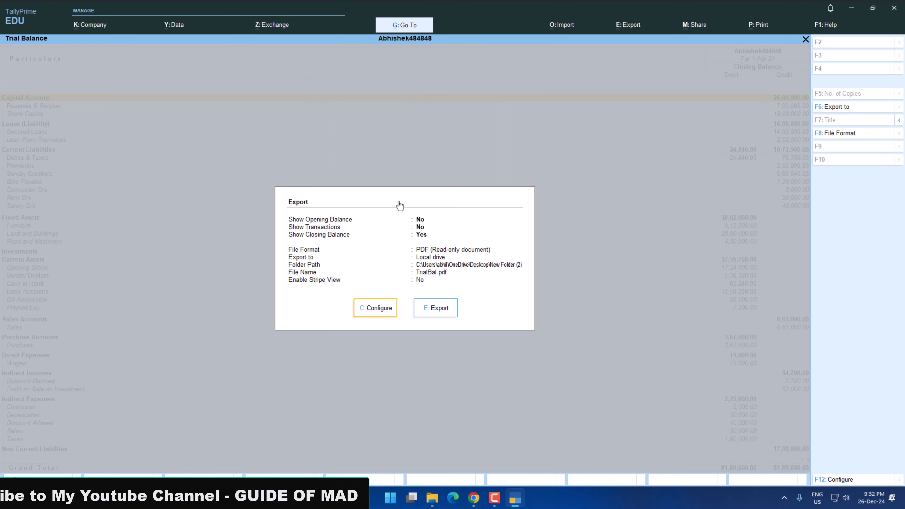
pyautogui.press('Return')
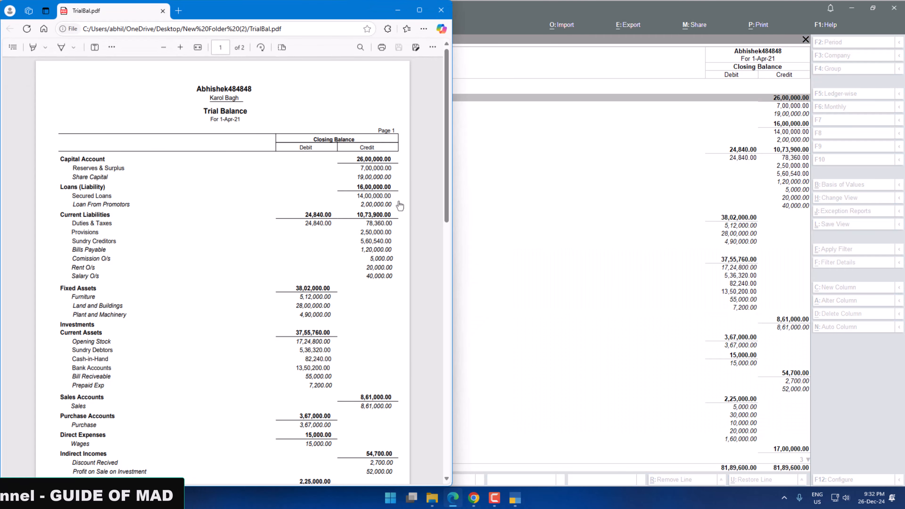
pyautogui.click(441, 10)
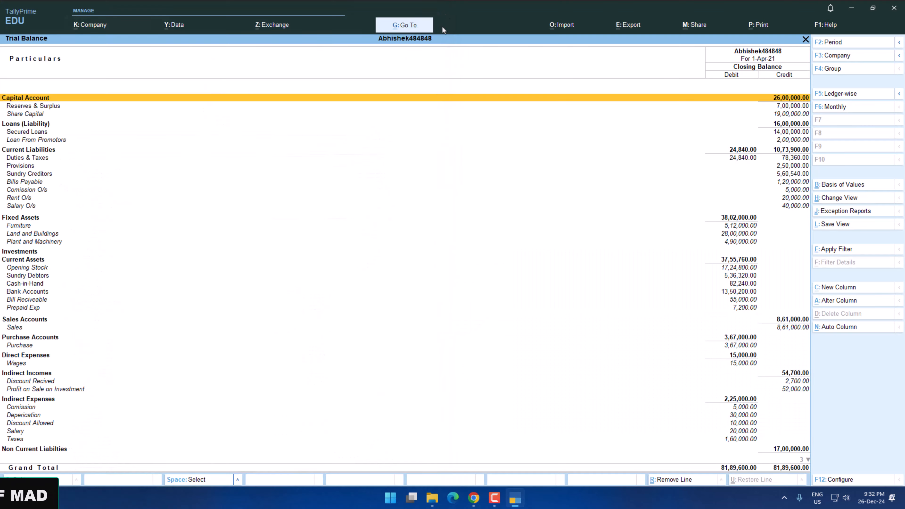
# Check the exported PDF files in "New folder (2)" in File Explorer and return to TallyPrime.
pyautogui.hotkey('alt', 'Tab')
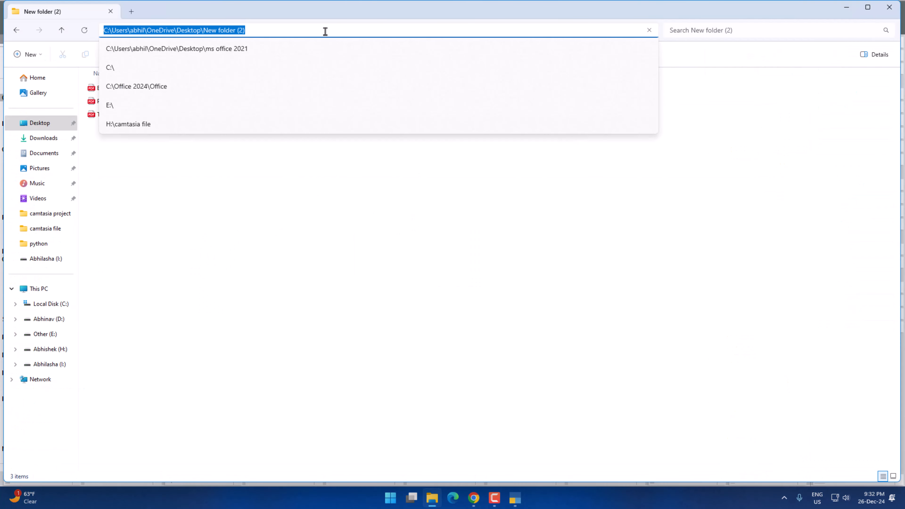
pyautogui.click(275, 202)
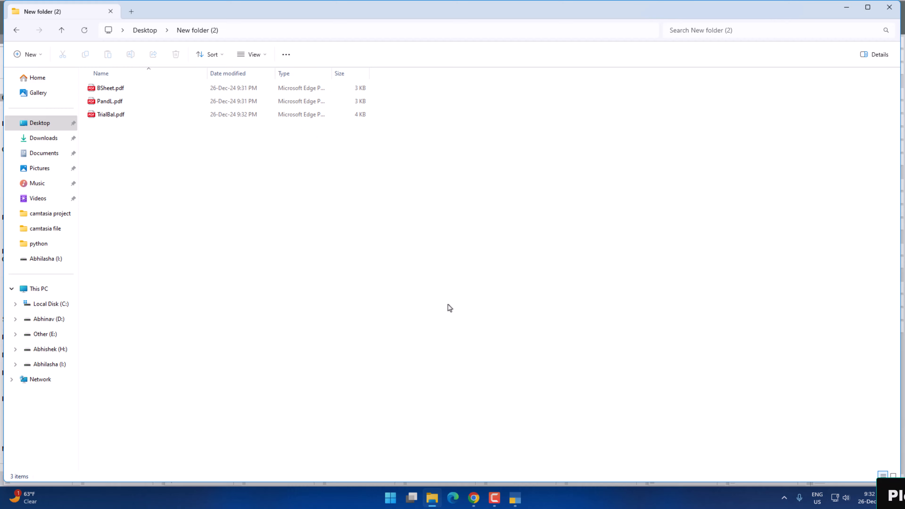
pyautogui.hotkey('alt', 'Tab')
# Close the Trial Balance, start a company data backup, and add the currently loaded company to the backup list.
pyautogui.press('Escape')
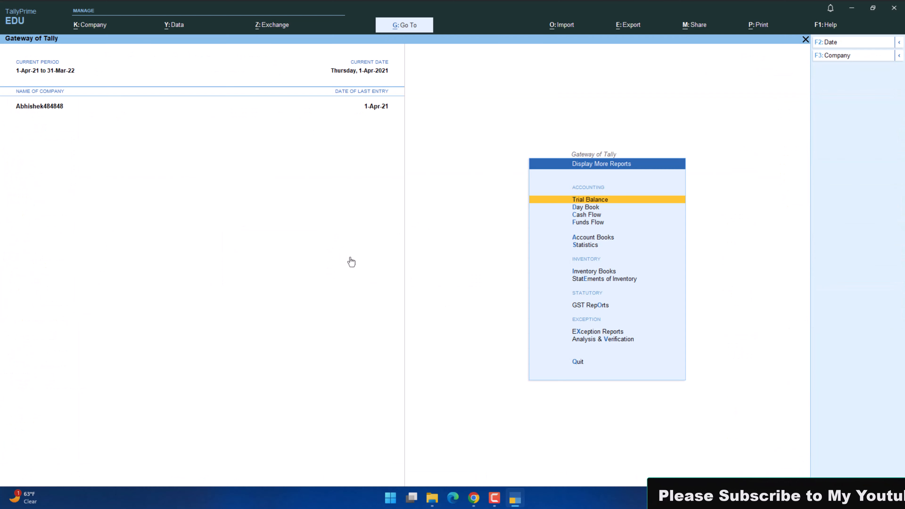
pyautogui.hotkey('alt', 'y')
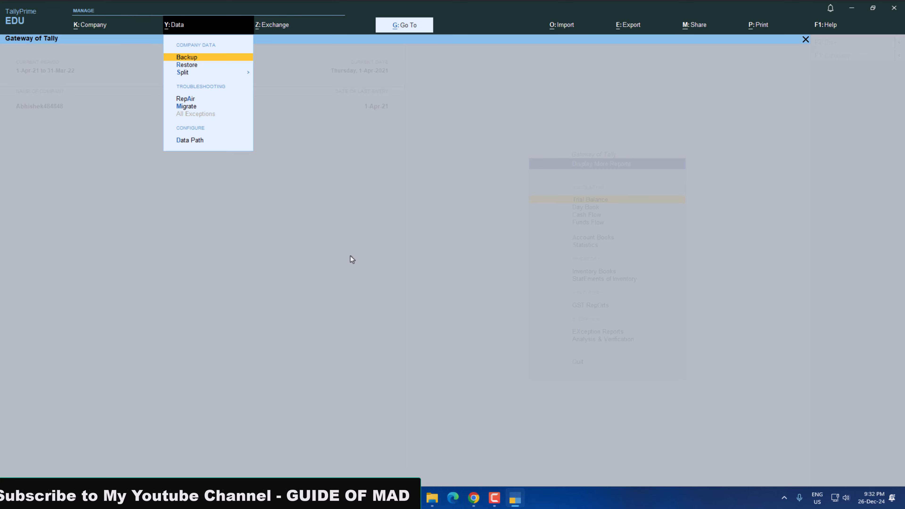
pyautogui.press('Return')
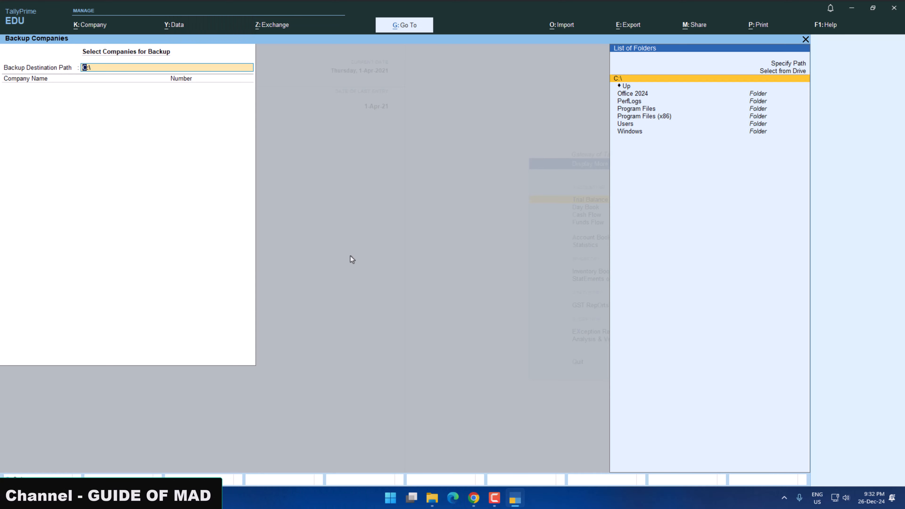
pyautogui.press('Return')
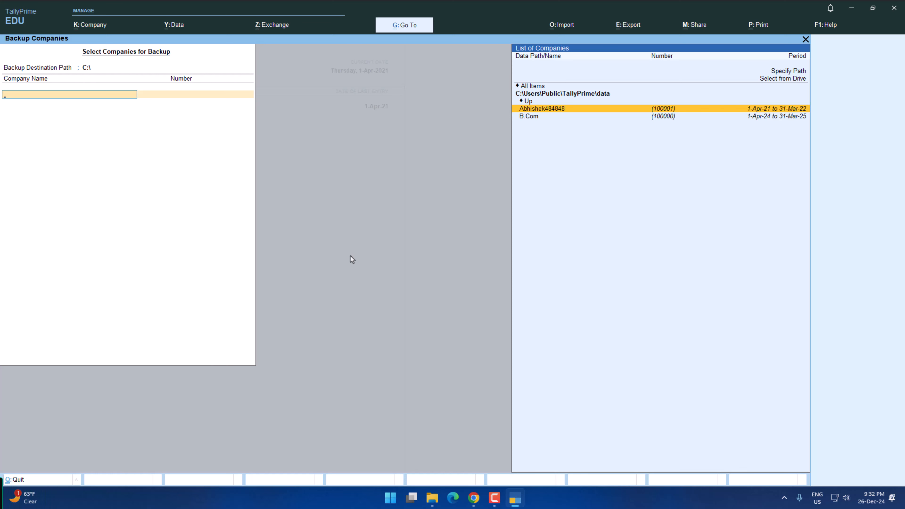
pyautogui.press('Return')
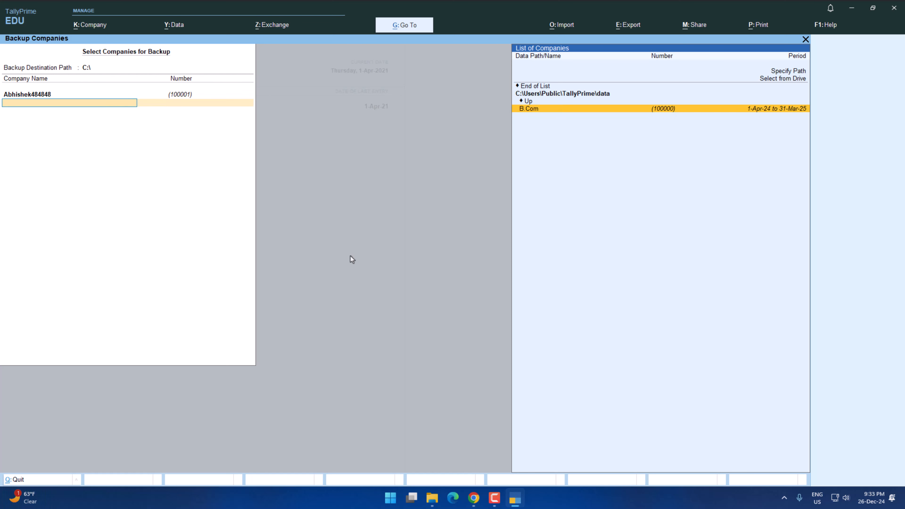
# Set the backup destination path to the copied path of the Desktop folder "New folder (2)".
pyautogui.press('BackSpace')
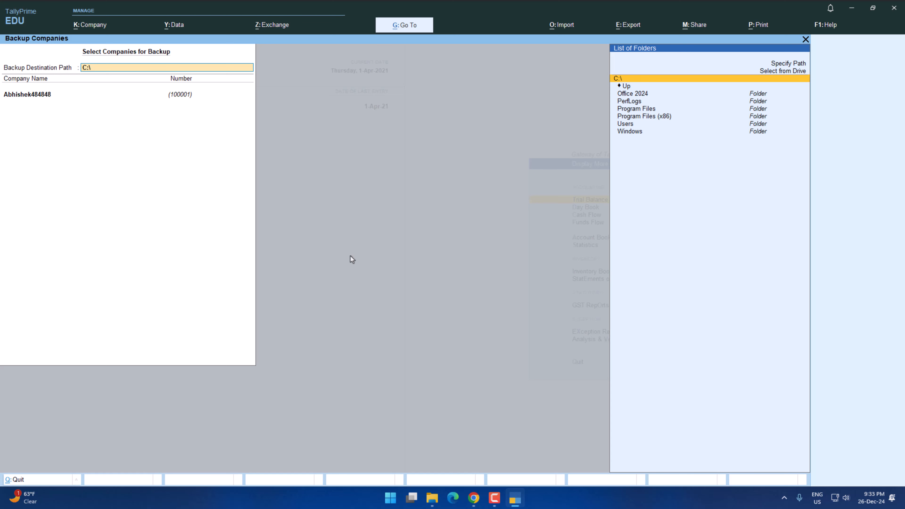
pyautogui.write('C:\\Users\\abhil\\OneDrive\\Desktop\\New folder (2)')
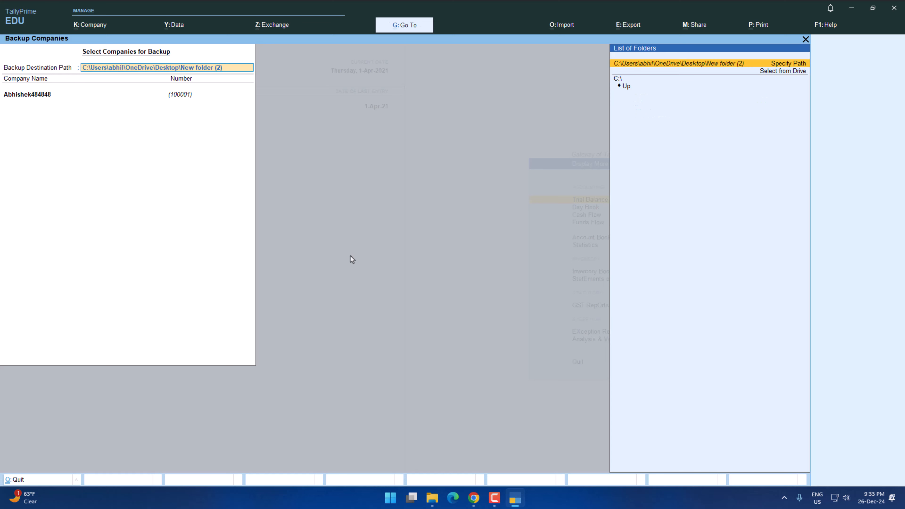
pyautogui.press('Return')
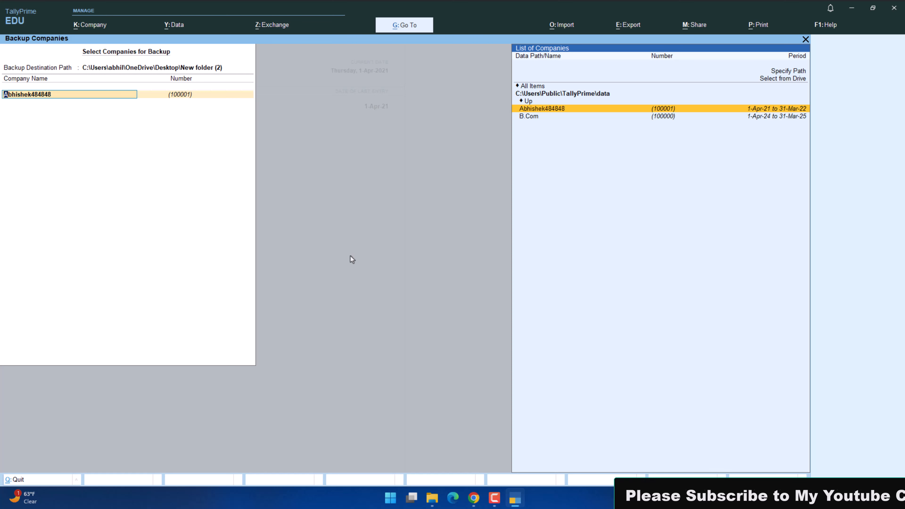
# Keep the loaded company as the only one selected, end the company list, and run the backup.
pyautogui.press('Return')
pyautogui.press('Up')
pyautogui.press('Up')
pyautogui.press('Up')
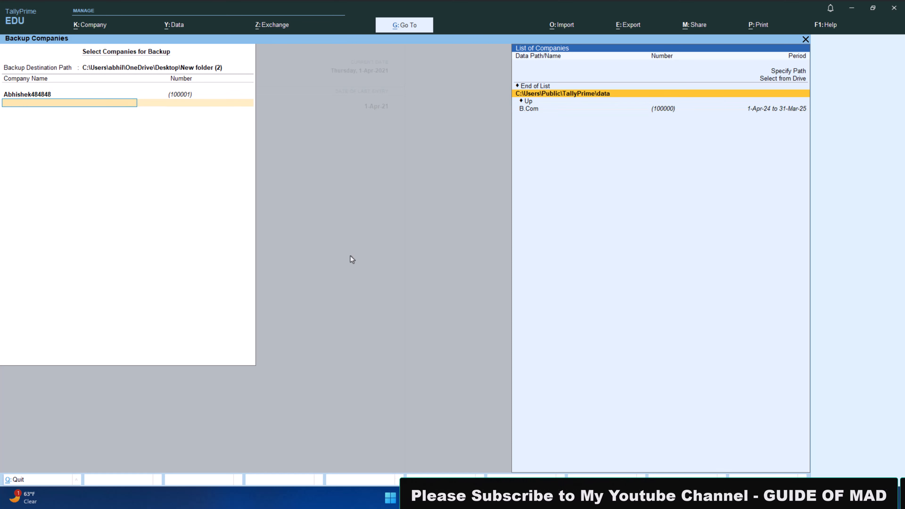
pyautogui.press('Return')
pyautogui.press('Return')
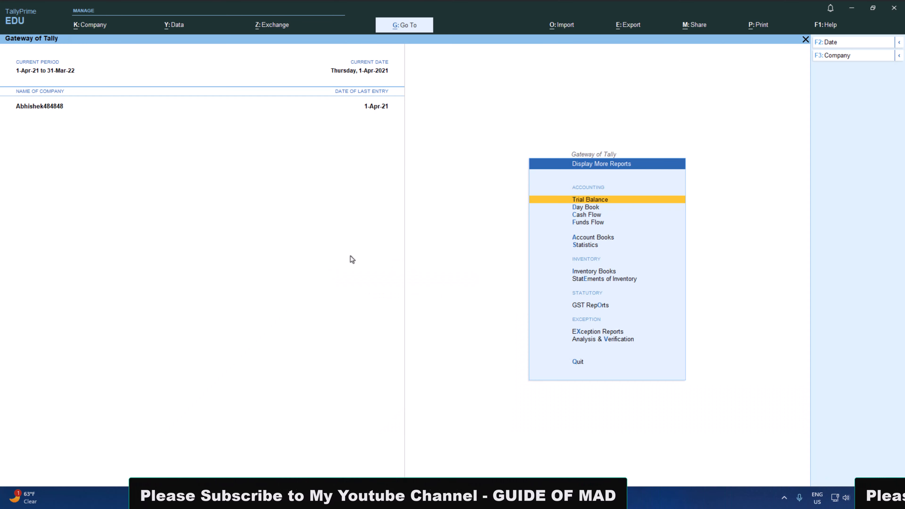